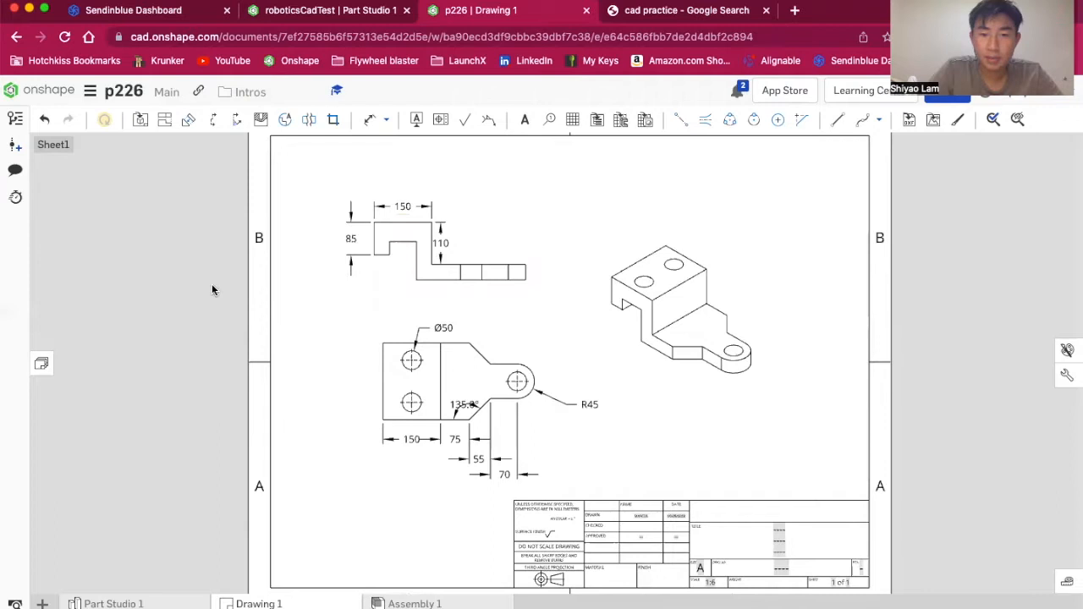
{"action": "scroll", "coordinate": [225, 304], "scroll_direction": "down", "scroll_amount": 2}
{"action": "scroll", "coordinate": [225, 300], "scroll_direction": "up", "scroll_amount": 3}
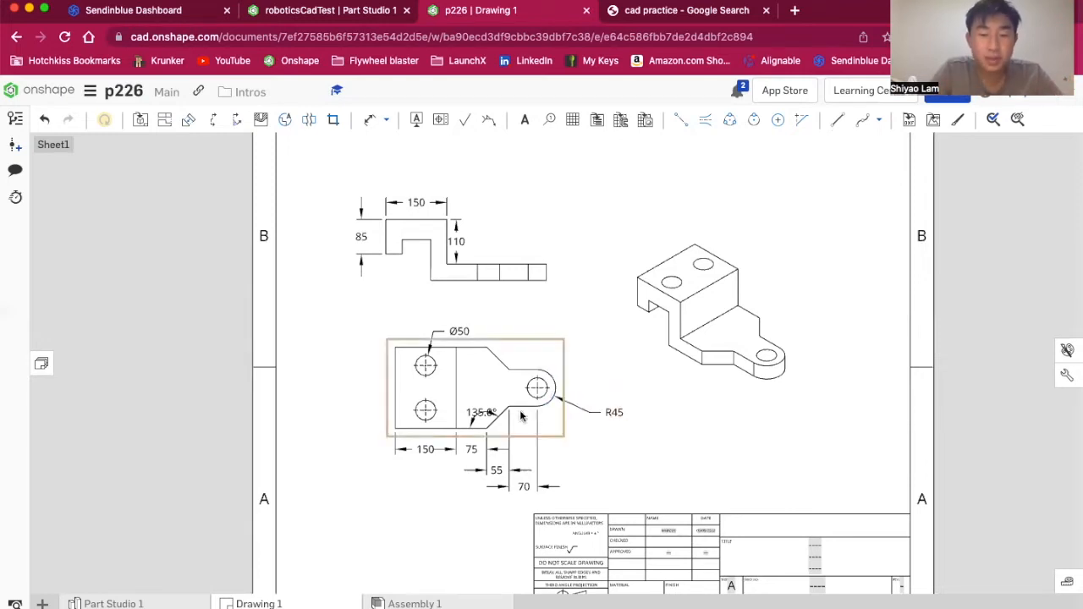
{"action": "scroll", "coordinate": [569, 500], "scroll_direction": "up", "scroll_amount": 2}
{"action": "scroll", "coordinate": [524, 319], "scroll_direction": "down", "scroll_amount": 1}
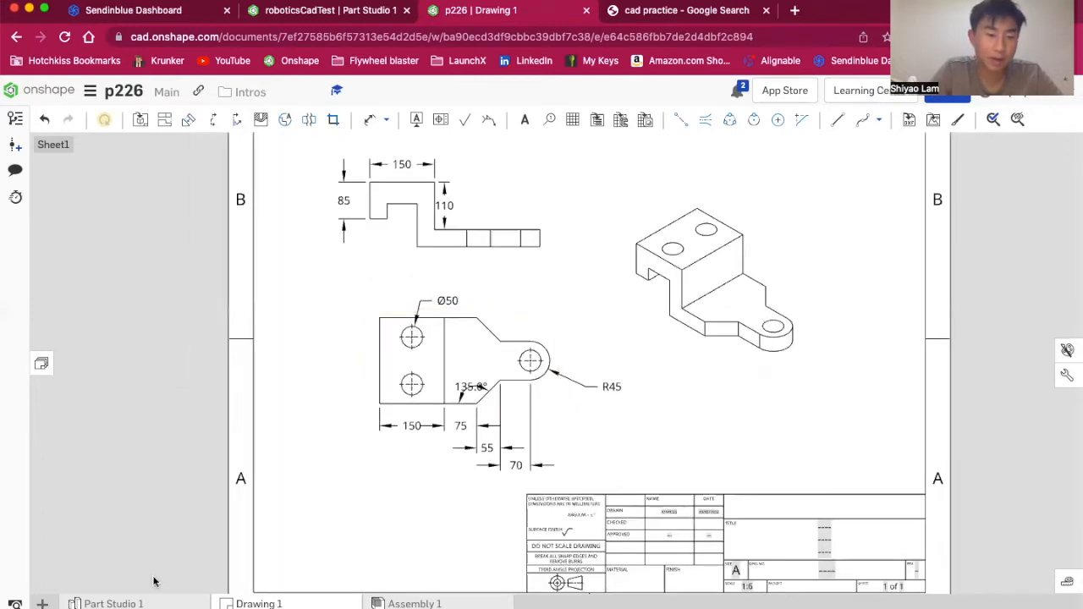
{"action": "left_click", "coordinate": [113, 603]}
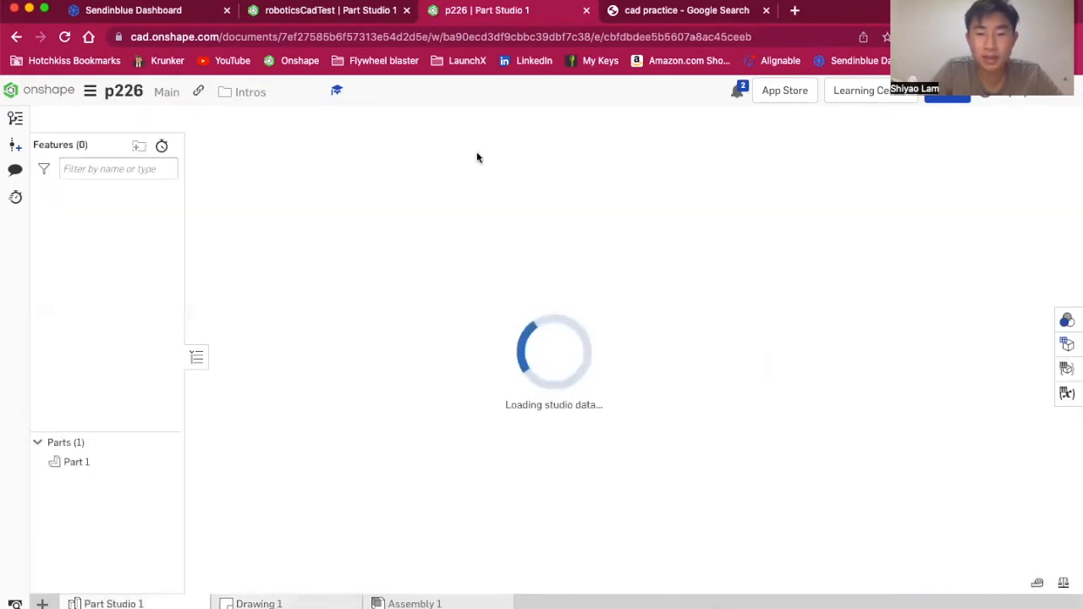
{"action": "left_click", "coordinate": [253, 603]}
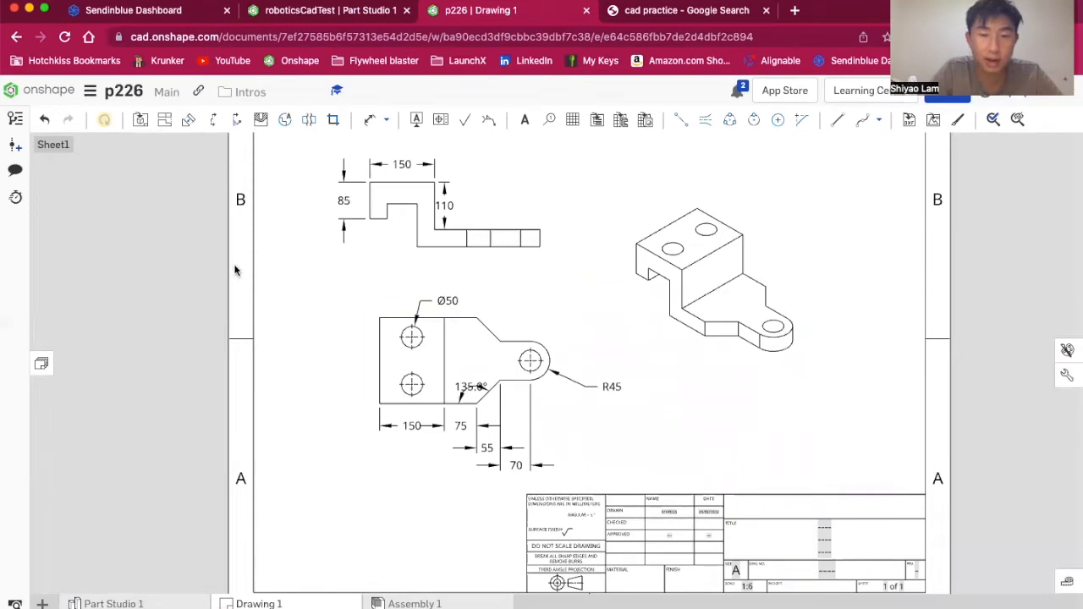
- Dimension the upper hole centre's distance from the plate's top edge and the plate's overall height in the drawing's top view
{"action": "scroll", "coordinate": [347, 286], "scroll_direction": "up", "scroll_amount": 3}
{"action": "left_click", "coordinate": [370, 119]}
{"action": "left_click", "coordinate": [438, 358]}
{"action": "left_click", "coordinate": [433, 332]}
{"action": "left_click", "coordinate": [358, 349]}
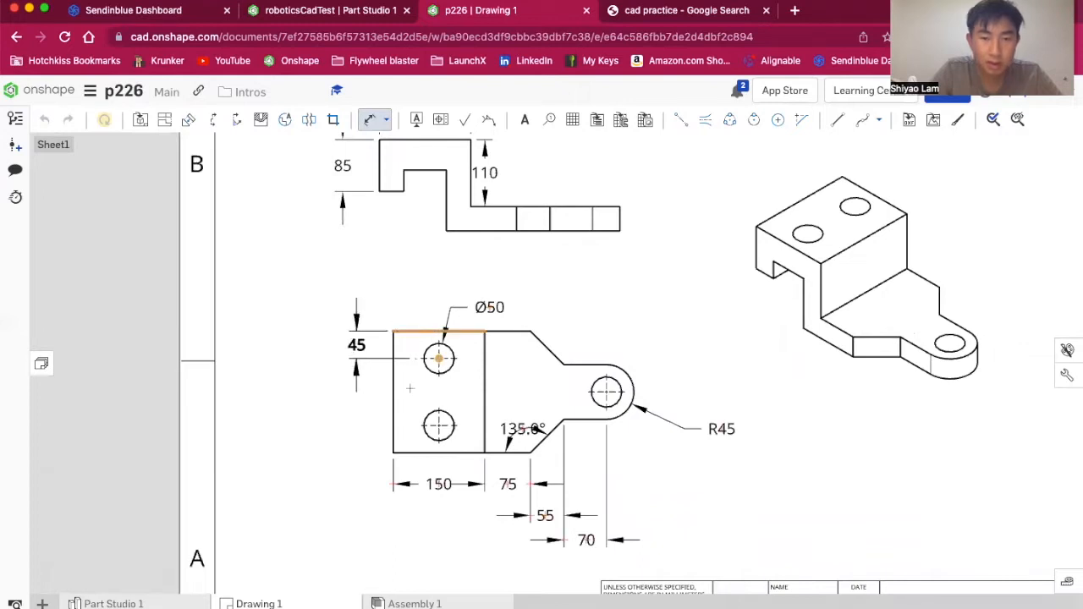
{"action": "scroll", "coordinate": [410, 388], "scroll_direction": "down", "scroll_amount": 4}
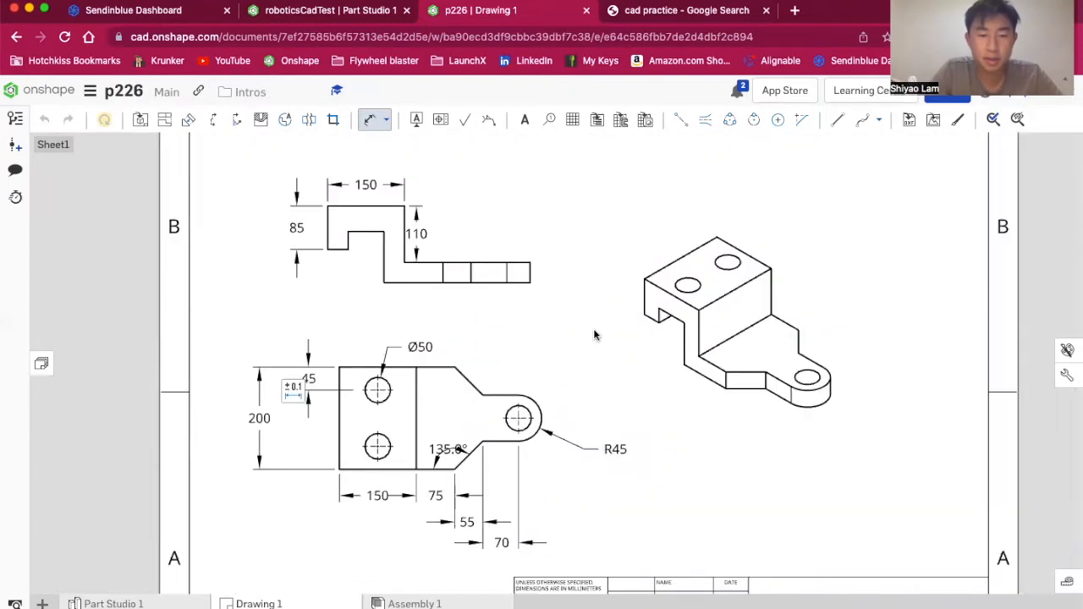
{"action": "key", "text": "Escape"}
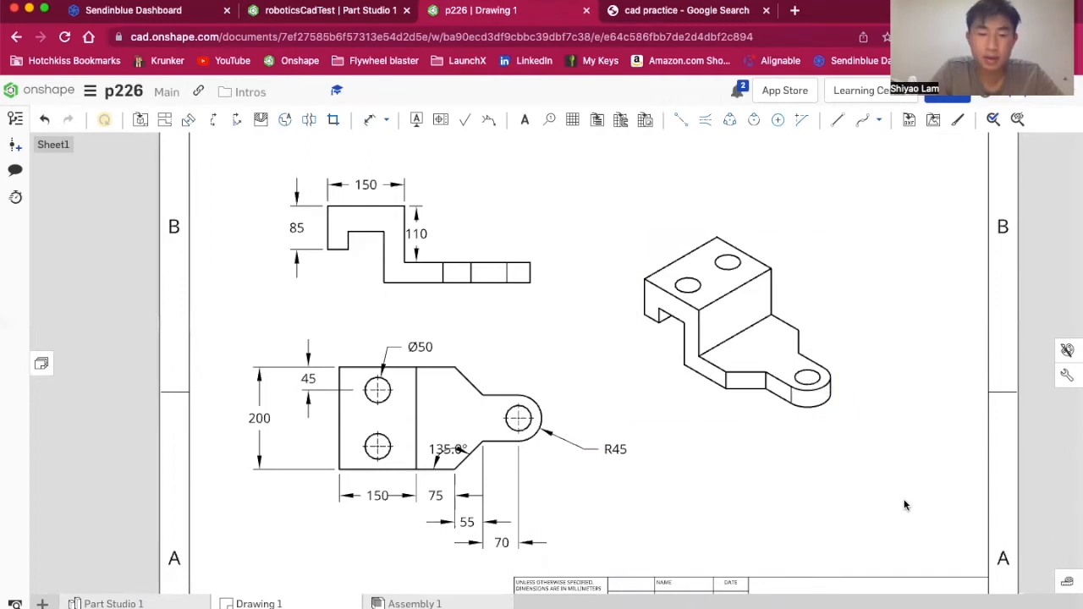
- Create a new Part Studio in the p226 document
{"action": "scroll", "coordinate": [675, 479], "scroll_direction": "down", "scroll_amount": 2}
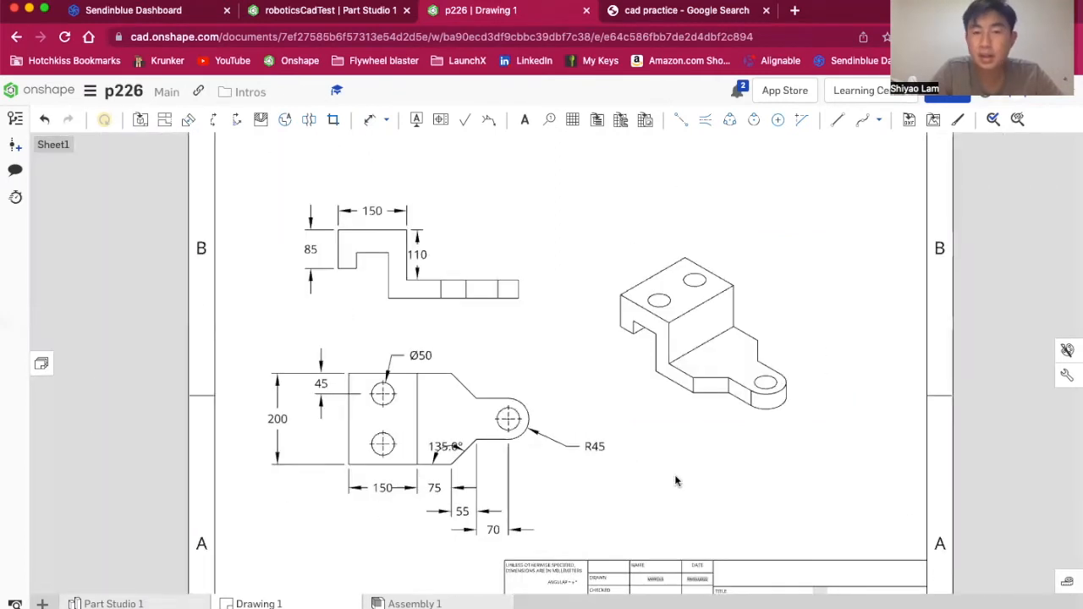
{"action": "scroll", "coordinate": [208, 278], "scroll_direction": "up", "scroll_amount": 2}
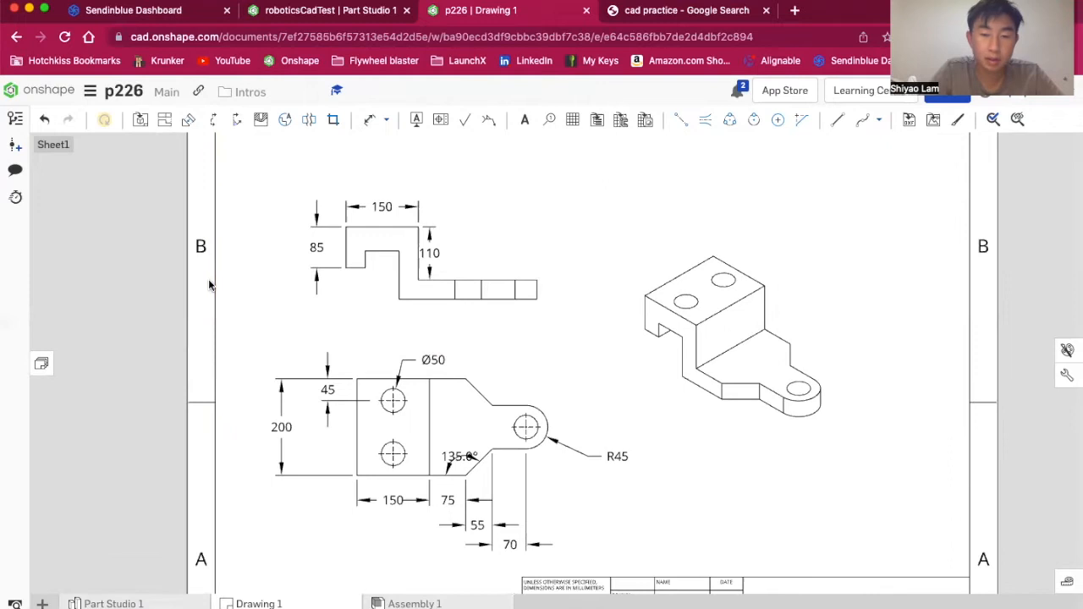
{"action": "left_click", "coordinate": [279, 426]}
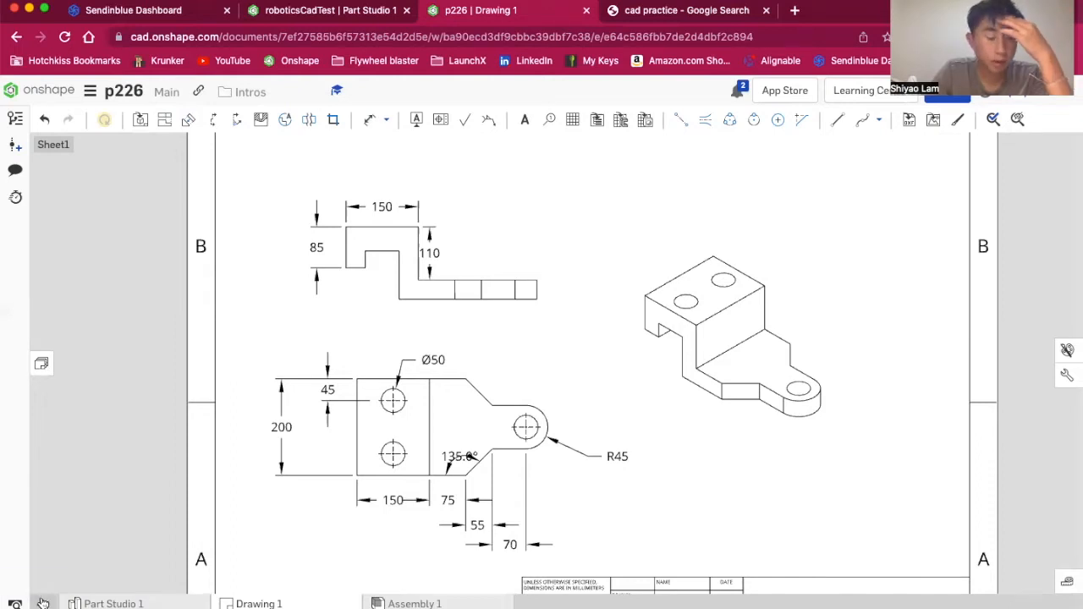
{"action": "left_click", "coordinate": [44, 602]}
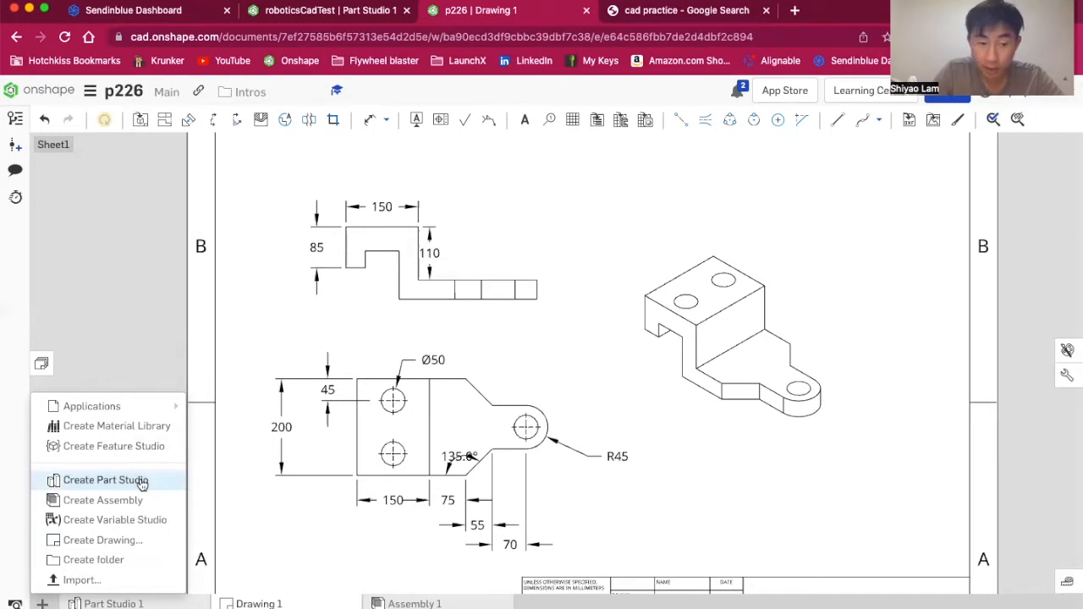
{"action": "left_click", "coordinate": [106, 479]}
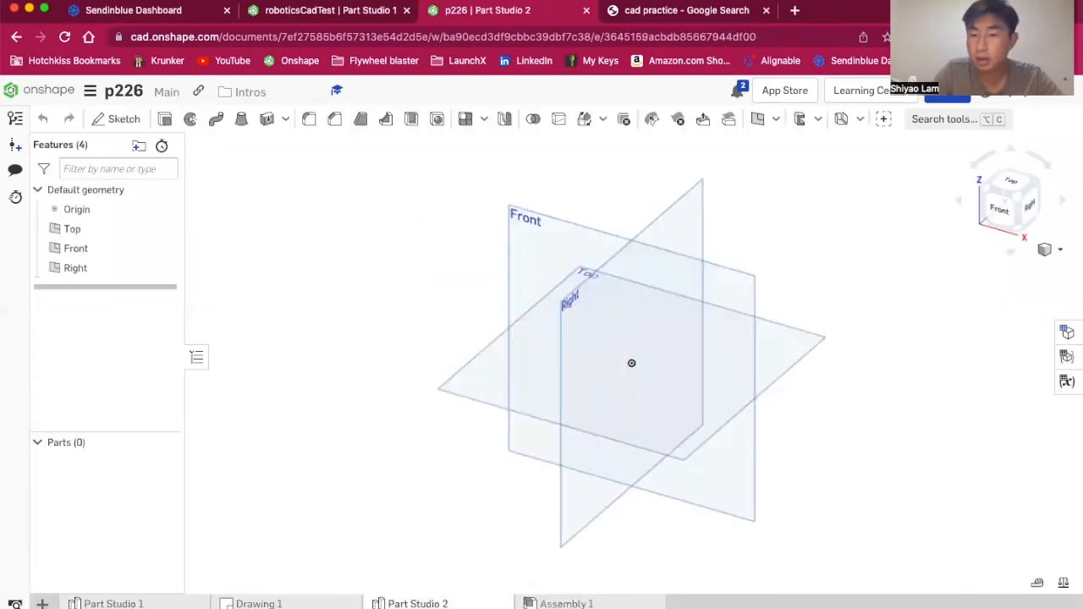
- Hide the Front and Right planes and orient the view to look straight at the Top plane
{"action": "left_click", "coordinate": [166, 268]}
{"action": "left_click", "coordinate": [166, 248]}
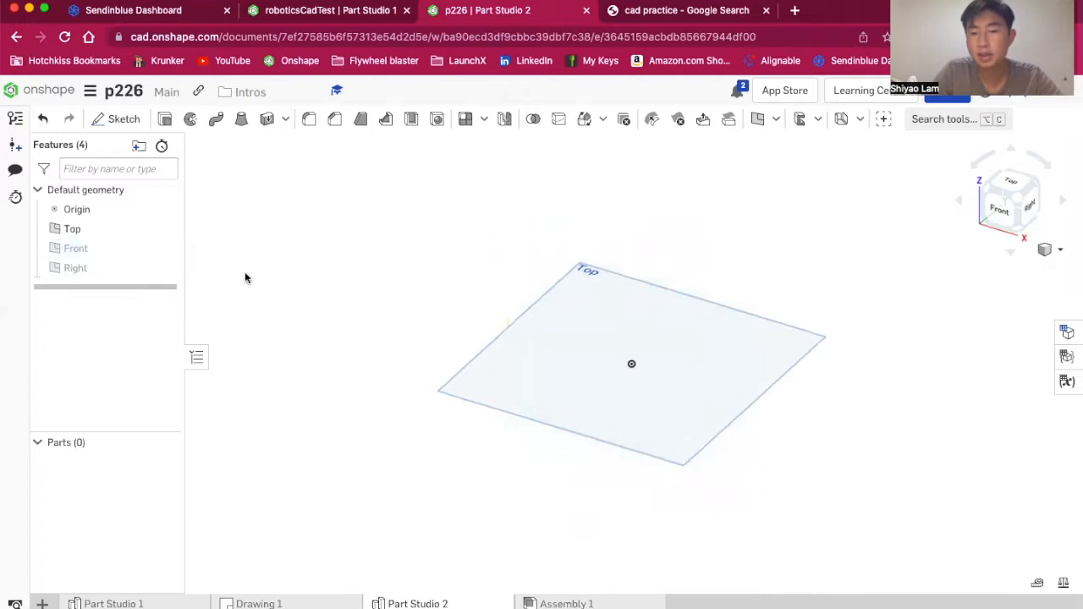
{"action": "left_click", "coordinate": [1000, 181]}
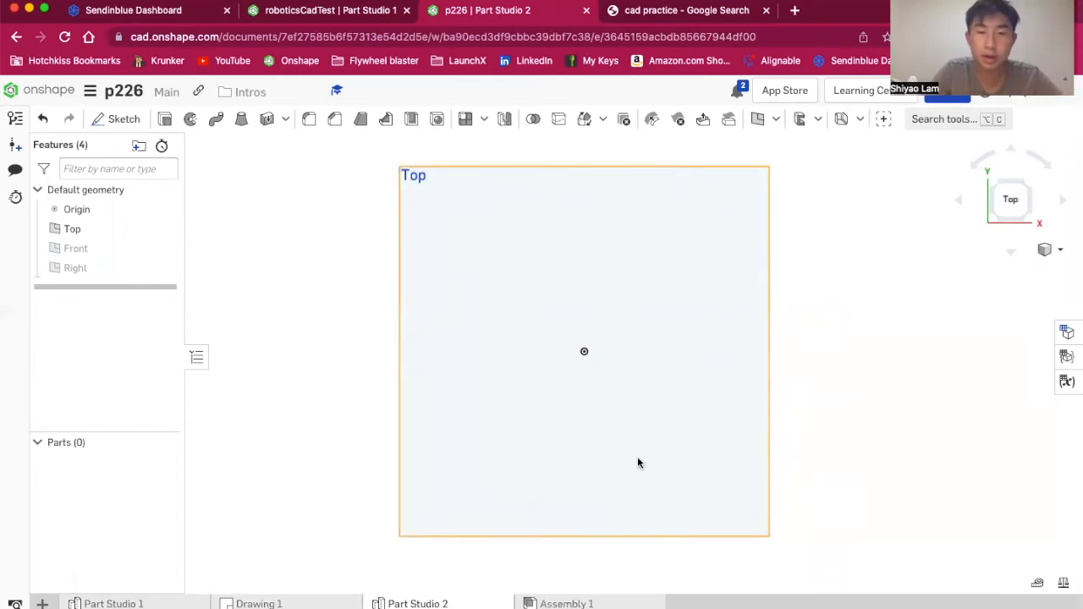
- Return to Drawing 1 and examine the bracket's overall shape in the front, top and isometric views
{"action": "mouse_move", "coordinate": [297, 602]}
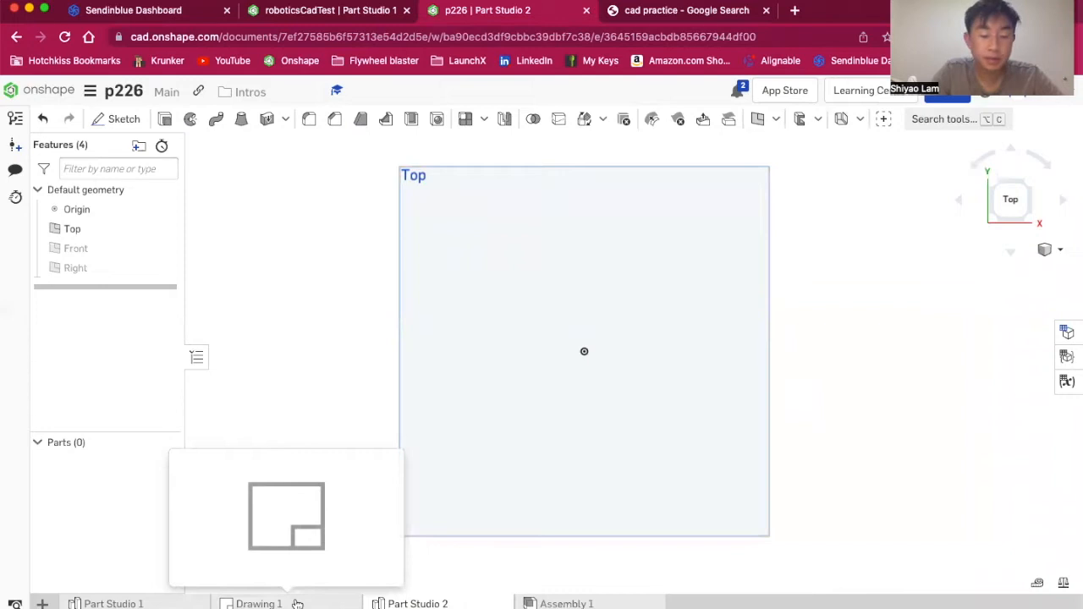
{"action": "left_click", "coordinate": [297, 602]}
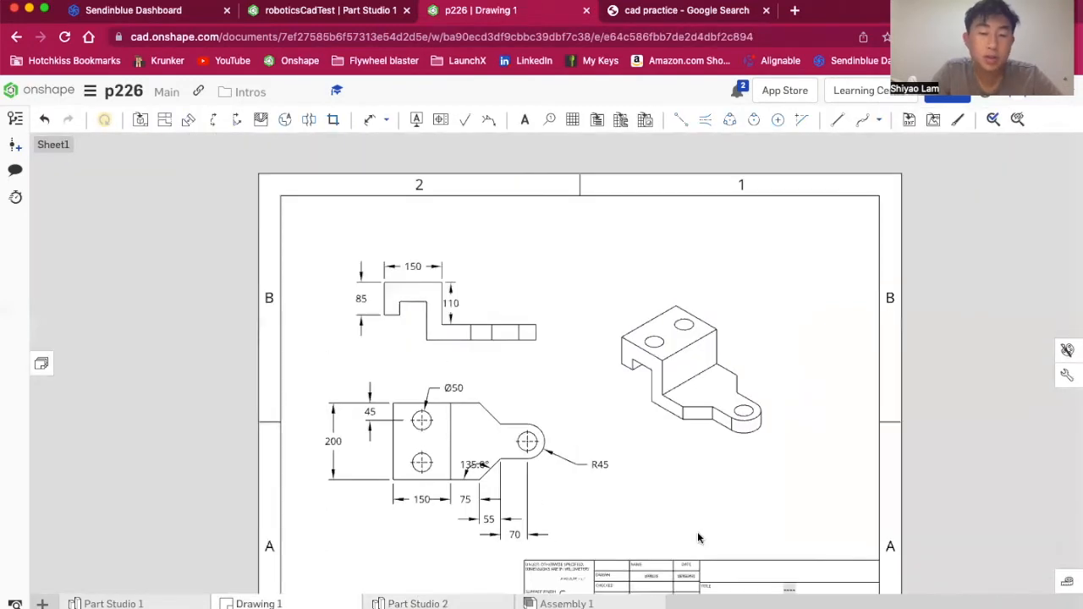
{"action": "scroll", "coordinate": [699, 538], "scroll_direction": "up", "scroll_amount": 1}
{"action": "scroll", "coordinate": [677, 536], "scroll_direction": "down", "scroll_amount": 2}
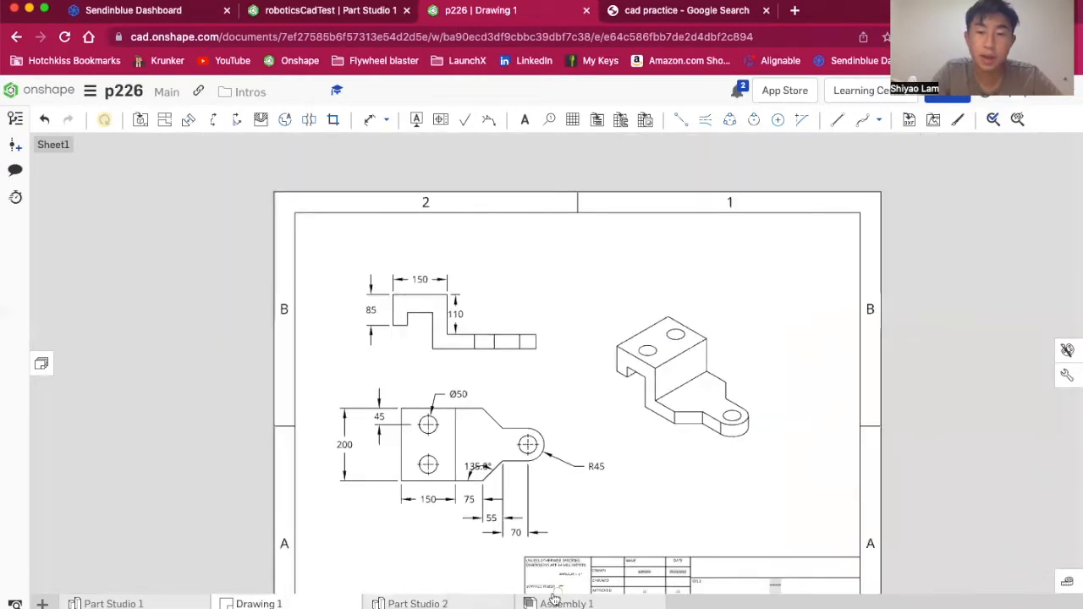
{"action": "scroll", "coordinate": [634, 493], "scroll_direction": "up", "scroll_amount": 2}
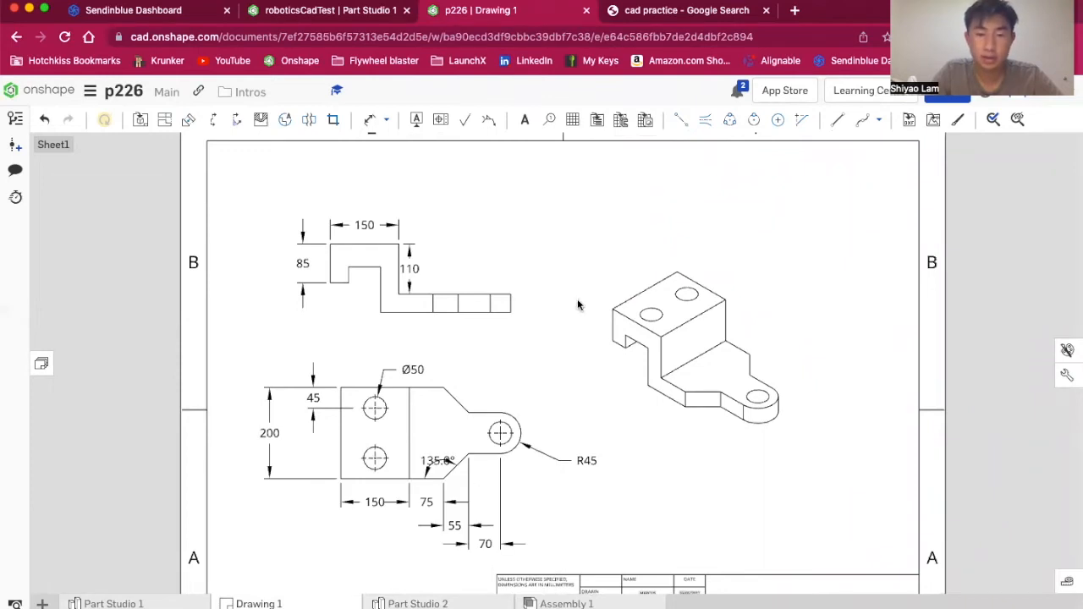
{"action": "scroll", "coordinate": [783, 393], "scroll_direction": "up", "scroll_amount": 3}
{"action": "scroll", "coordinate": [781, 396], "scroll_direction": "down", "scroll_amount": 5}
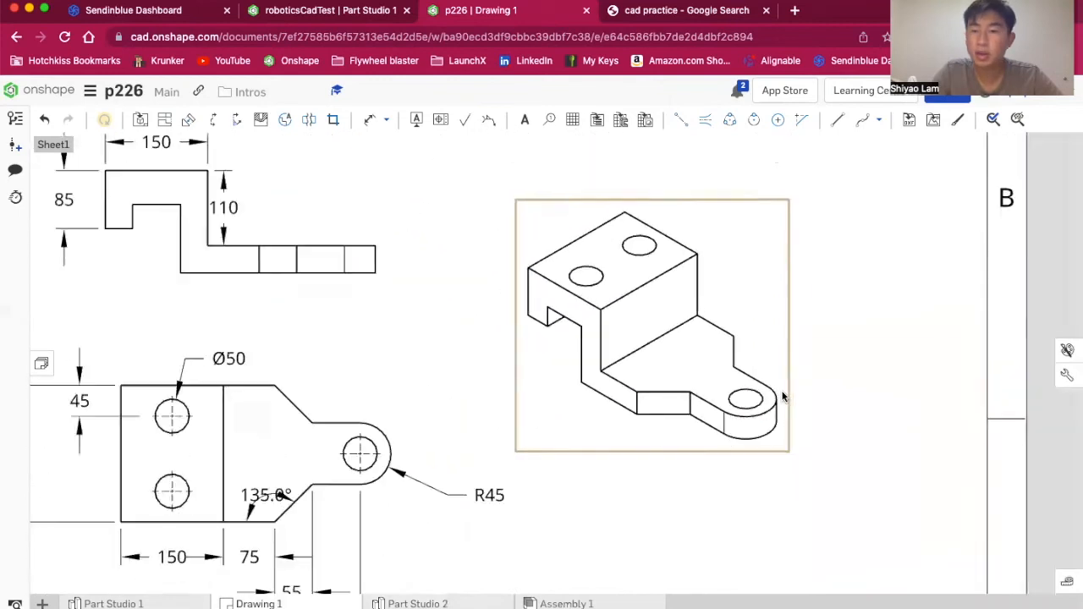
{"action": "scroll", "coordinate": [778, 338], "scroll_direction": "down", "scroll_amount": 4}
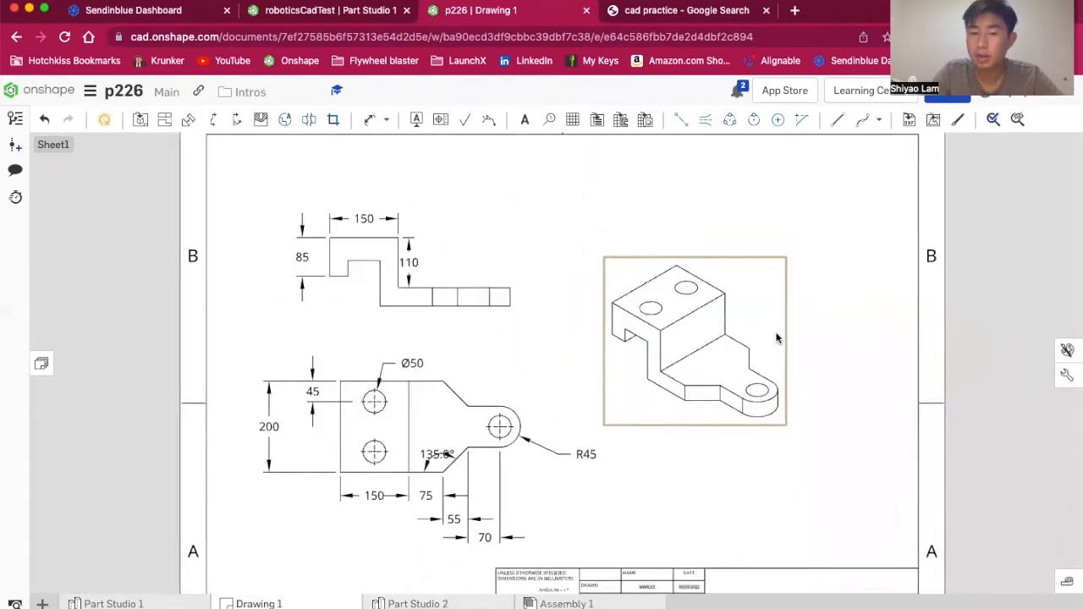
{"action": "scroll", "coordinate": [852, 312], "scroll_direction": "up", "scroll_amount": 3}
{"action": "scroll", "coordinate": [855, 315], "scroll_direction": "down", "scroll_amount": 3}
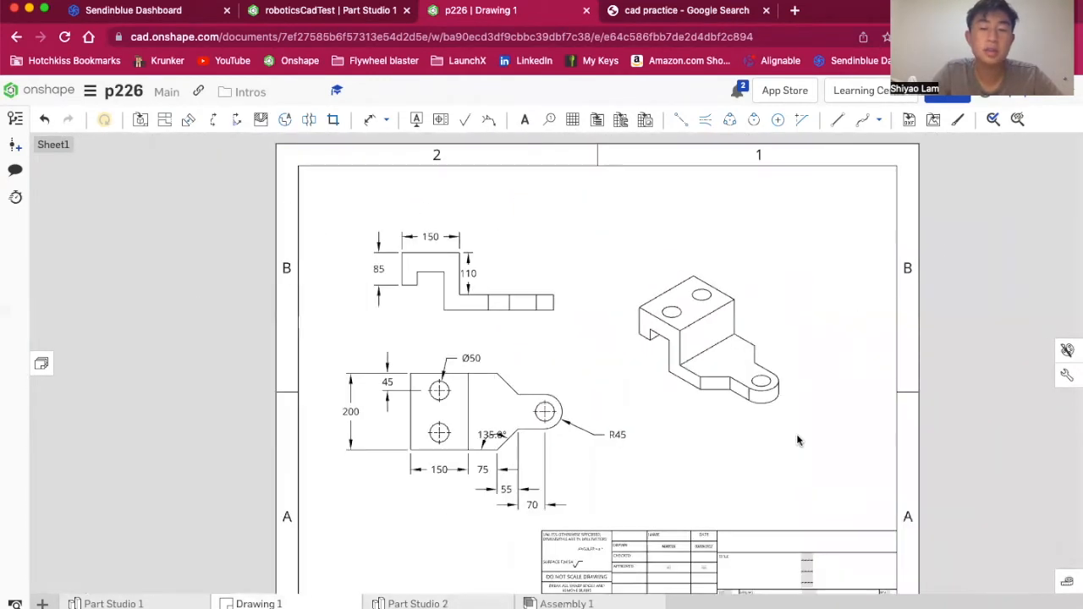
{"action": "scroll", "coordinate": [798, 438], "scroll_direction": "up", "scroll_amount": 4}
{"action": "scroll", "coordinate": [797, 440], "scroll_direction": "down", "scroll_amount": 4}
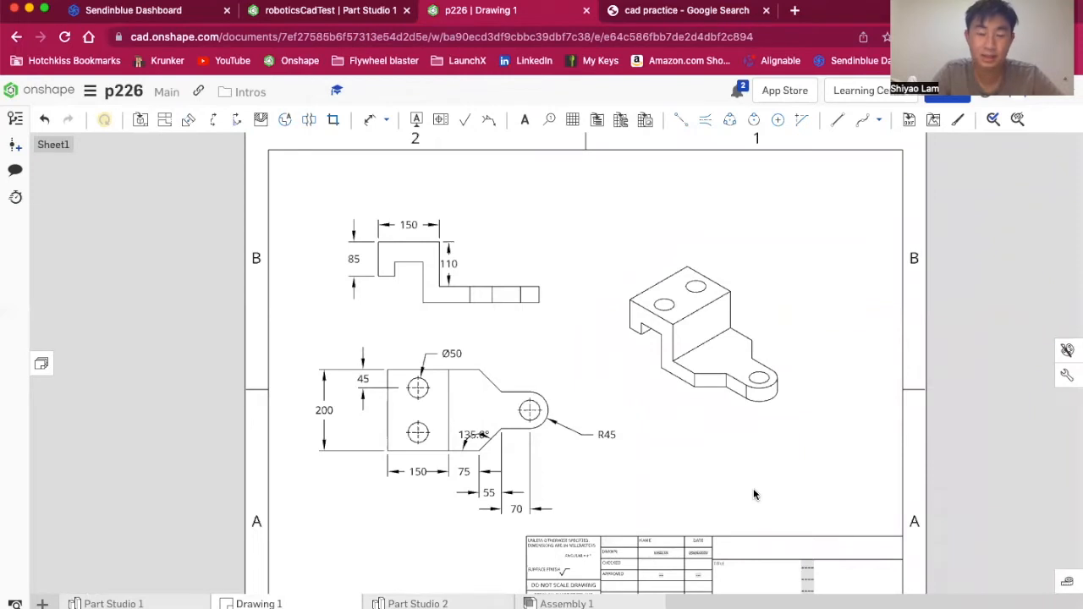
{"action": "left_click", "coordinate": [415, 602]}
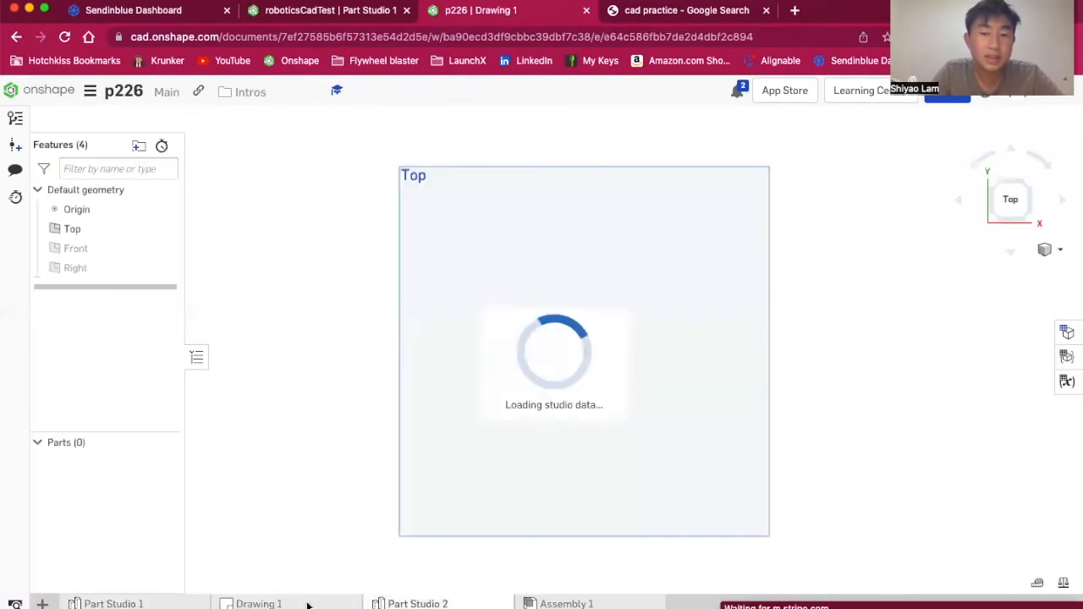
{"action": "left_click", "coordinate": [308, 604]}
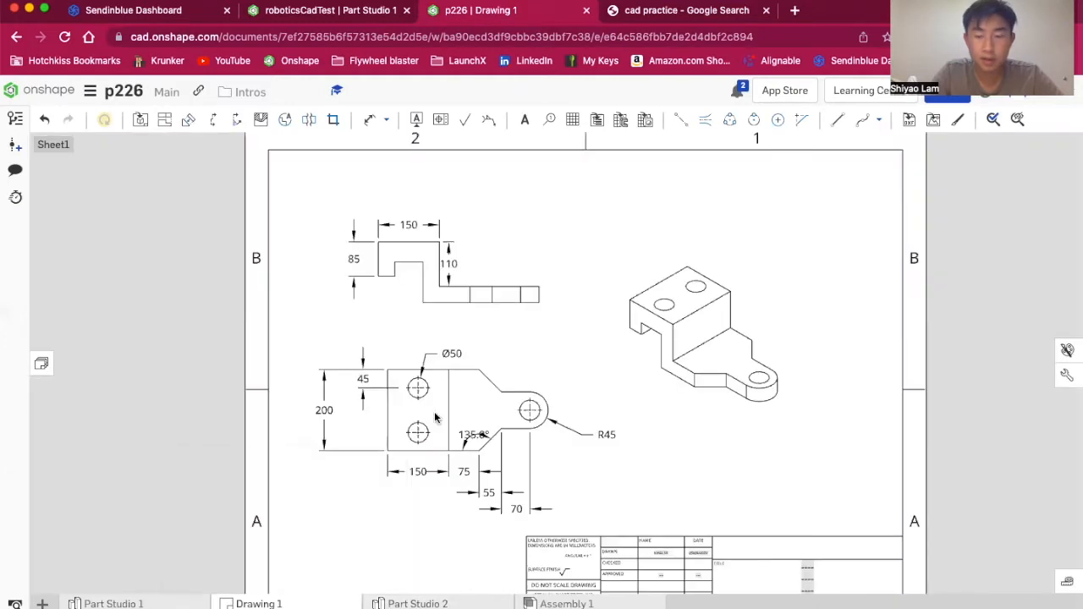
- Study the dimensions of the bracket's stepped profile, holes, angled edges and rounded end, comparing the front and top views with the isometric view
{"action": "scroll", "coordinate": [720, 427], "scroll_direction": "up", "scroll_amount": 3}
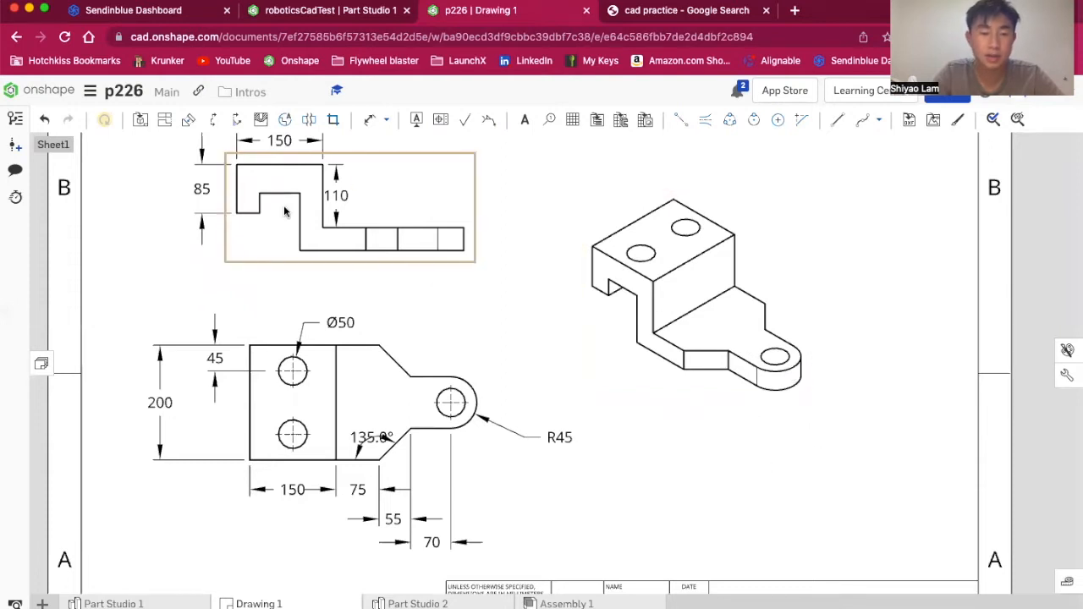
{"action": "scroll", "coordinate": [283, 208], "scroll_direction": "down", "scroll_amount": 3}
{"action": "scroll", "coordinate": [244, 206], "scroll_direction": "up", "scroll_amount": 5}
{"action": "scroll", "coordinate": [412, 318], "scroll_direction": "down", "scroll_amount": 3}
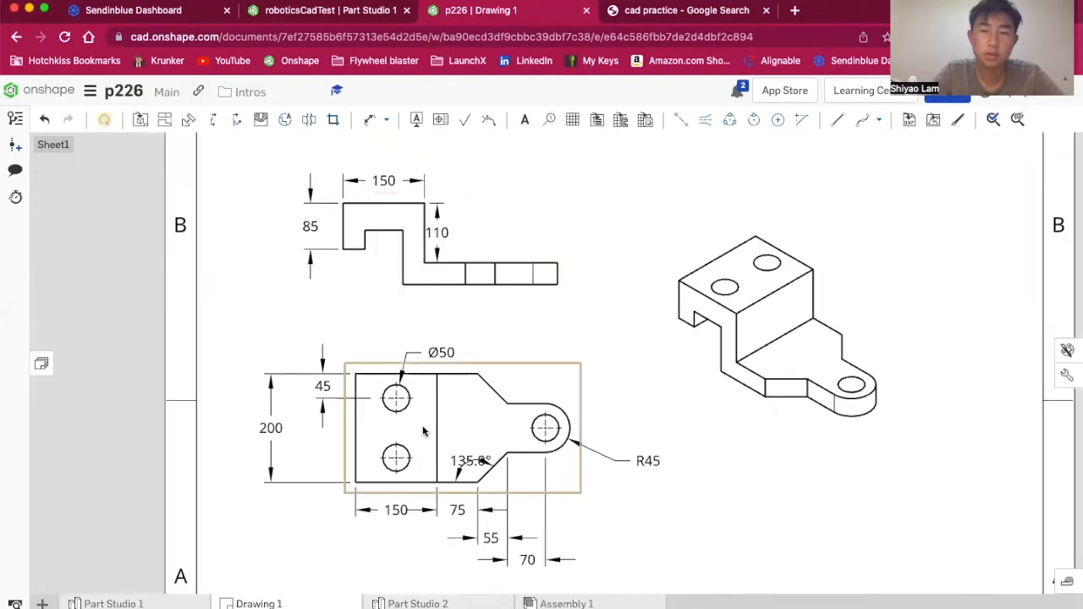
{"action": "scroll", "coordinate": [289, 297], "scroll_direction": "down", "scroll_amount": 2}
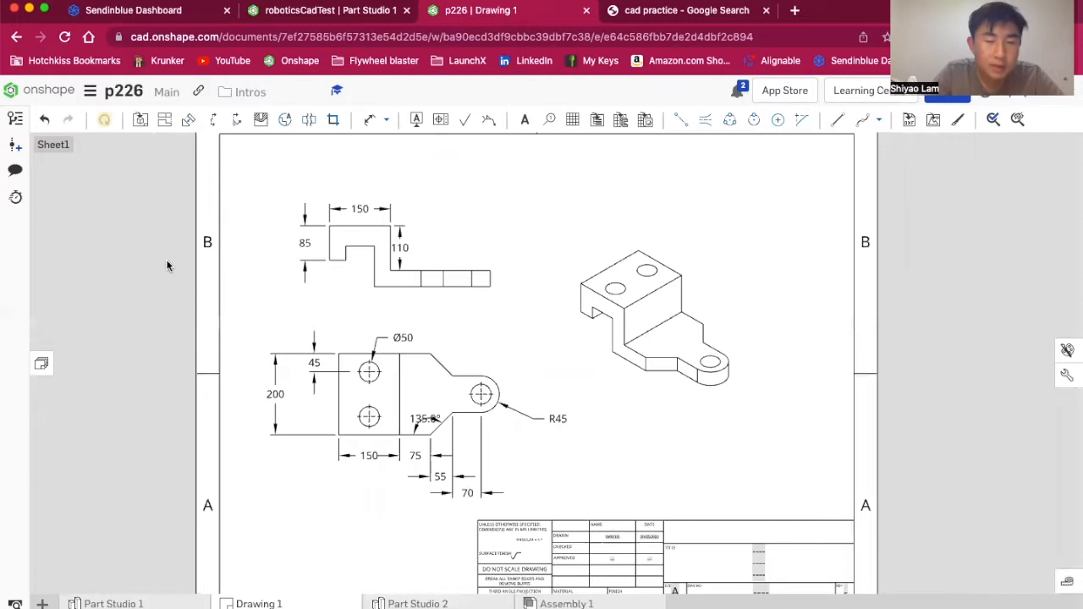
{"action": "scroll", "coordinate": [304, 227], "scroll_direction": "up", "scroll_amount": 3}
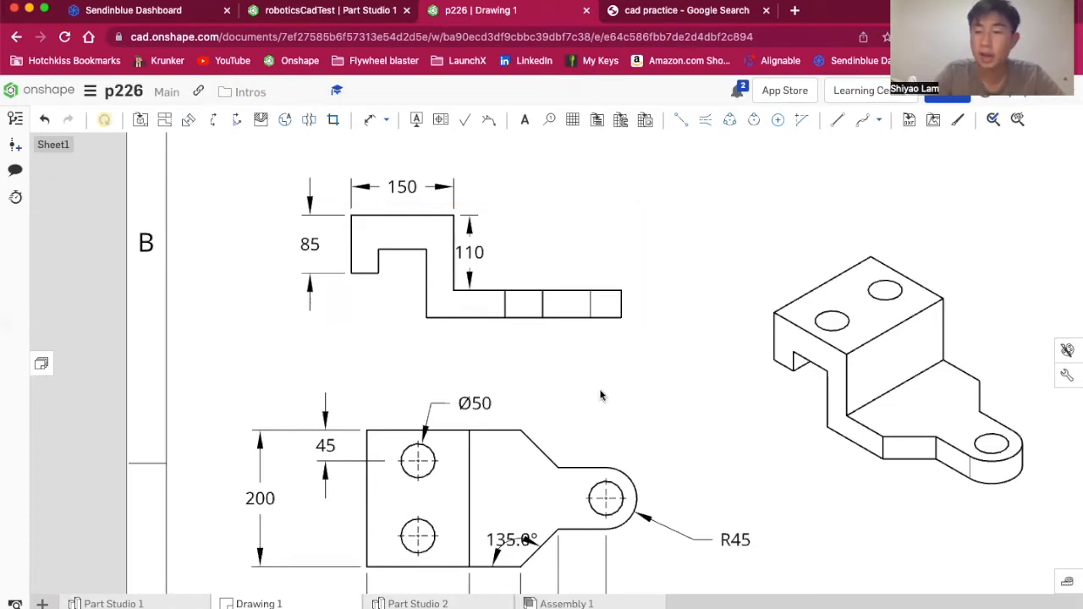
{"action": "scroll", "coordinate": [730, 402], "scroll_direction": "down", "scroll_amount": 1}
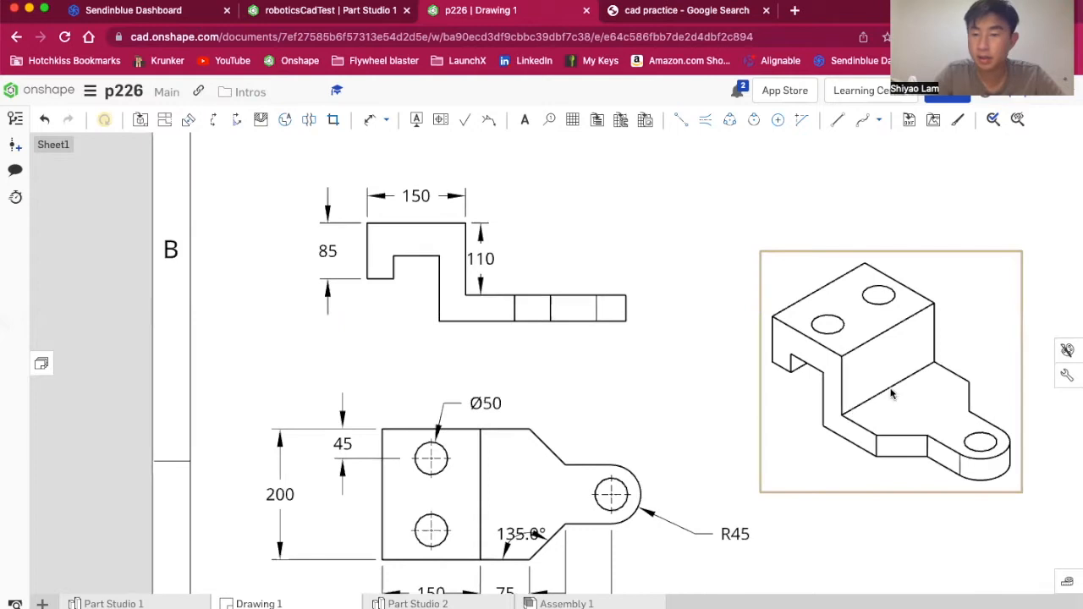
{"action": "scroll", "coordinate": [891, 395], "scroll_direction": "down", "scroll_amount": 3}
{"action": "scroll", "coordinate": [780, 536], "scroll_direction": "up", "scroll_amount": 5}
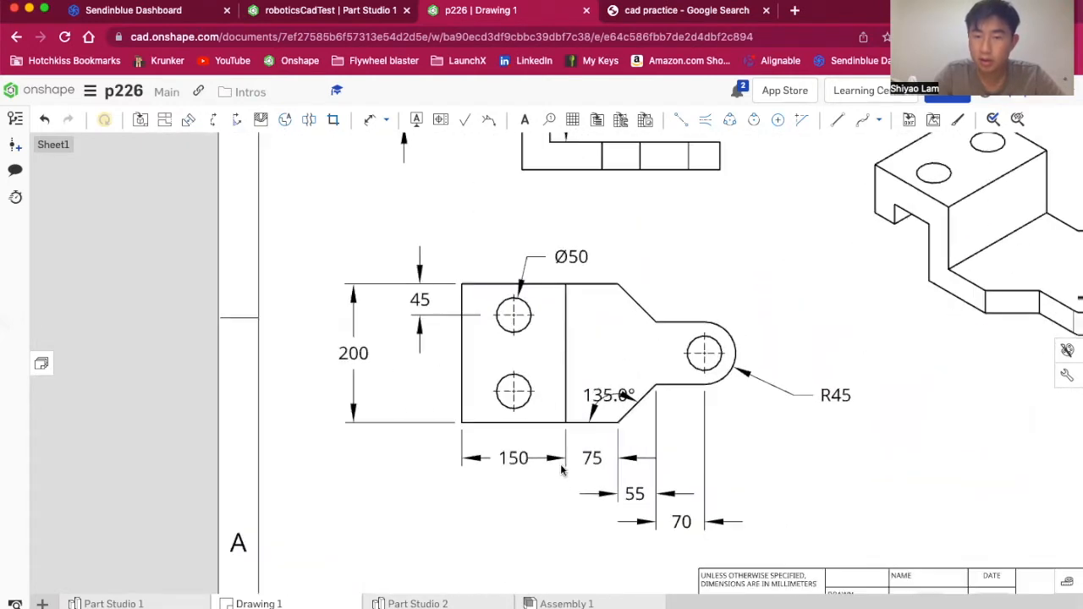
{"action": "scroll", "coordinate": [622, 370], "scroll_direction": "down", "scroll_amount": 3}
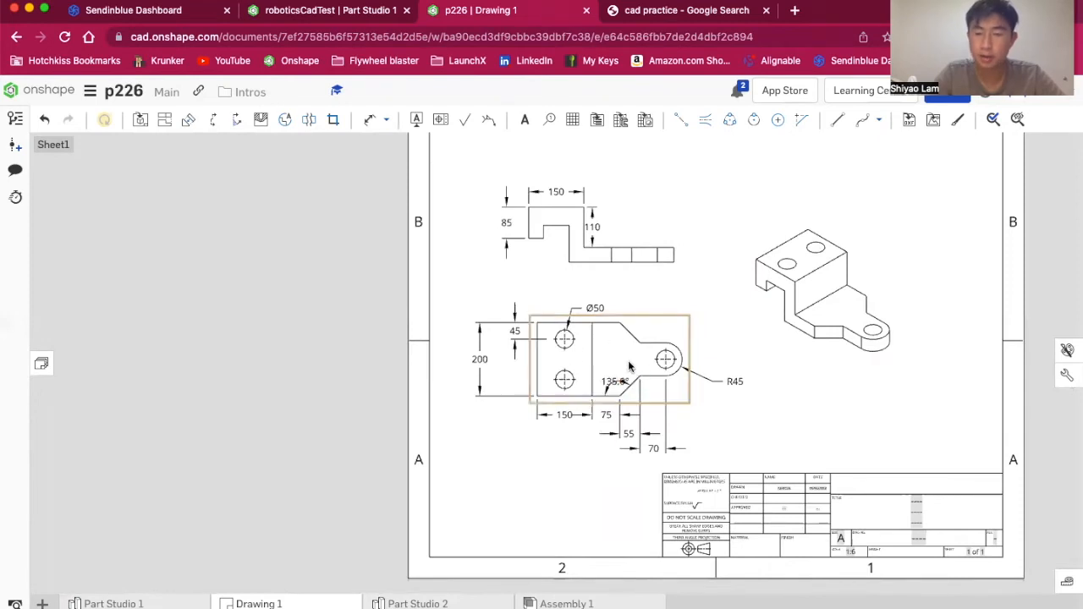
{"action": "scroll", "coordinate": [529, 335], "scroll_direction": "up", "scroll_amount": 3}
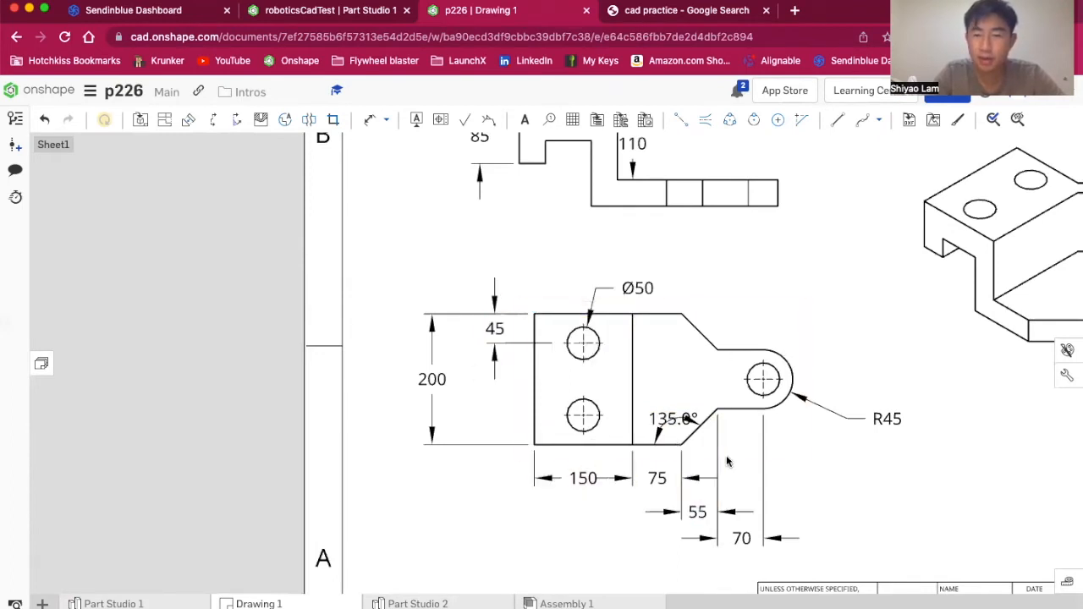
{"action": "scroll", "coordinate": [682, 222], "scroll_direction": "down", "scroll_amount": 3}
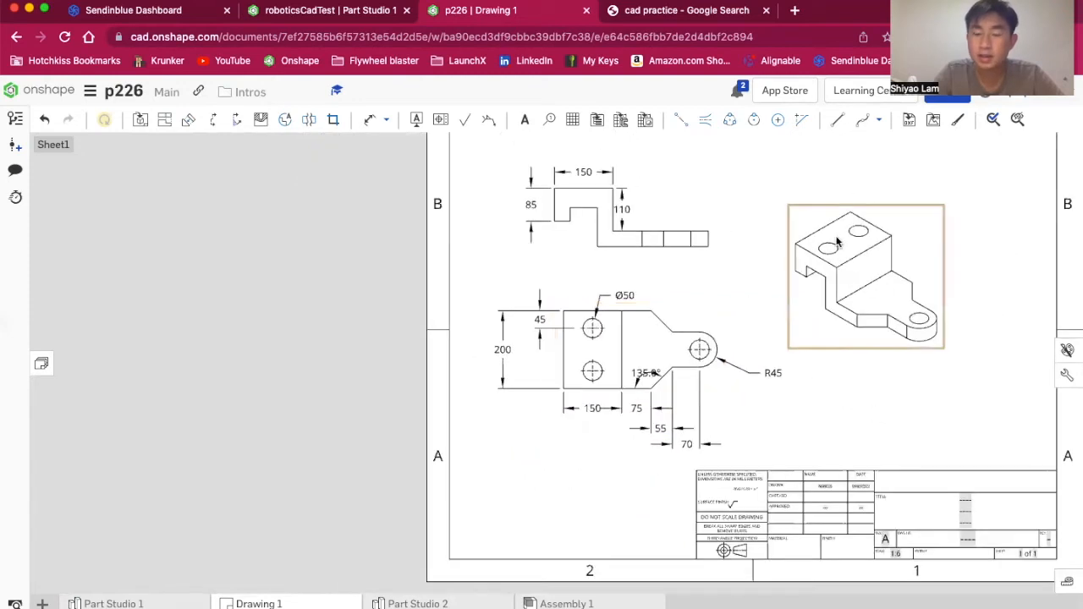
{"action": "scroll", "coordinate": [731, 247], "scroll_direction": "down", "scroll_amount": 3}
{"action": "scroll", "coordinate": [735, 204], "scroll_direction": "up", "scroll_amount": 2}
{"action": "scroll", "coordinate": [735, 204], "scroll_direction": "up", "scroll_amount": 1}
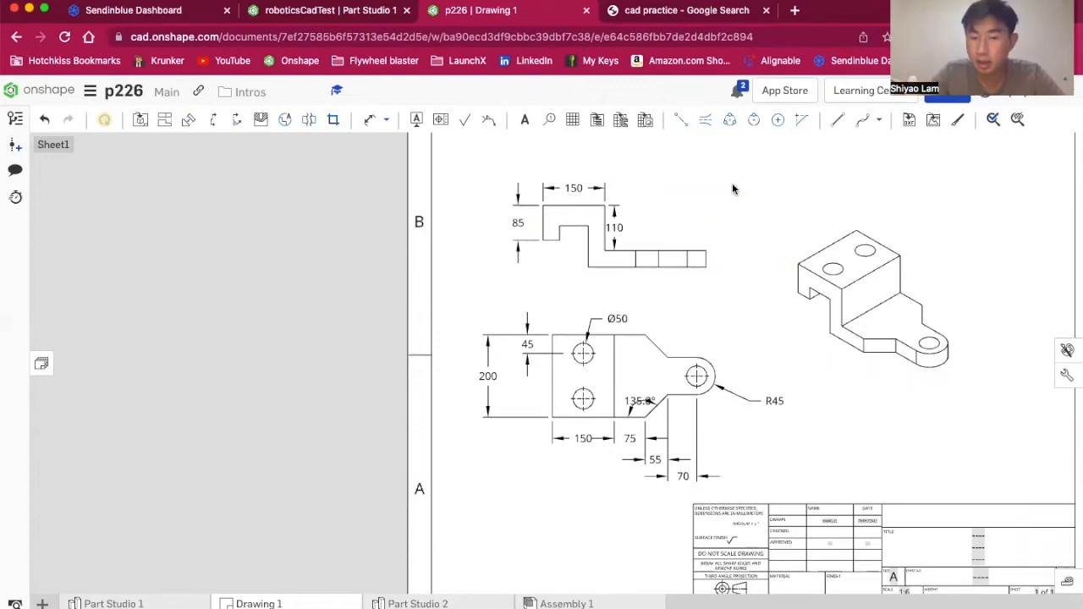
{"action": "scroll", "coordinate": [733, 190], "scroll_direction": "up", "scroll_amount": 2}
{"action": "scroll", "coordinate": [761, 369], "scroll_direction": "down", "scroll_amount": 1}
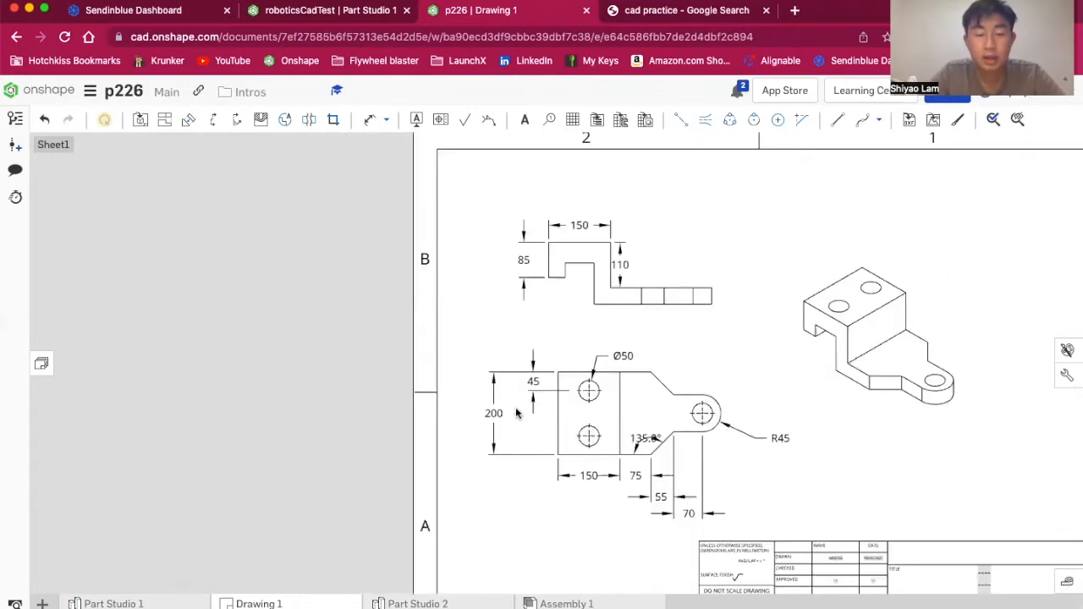
- Move the 200 dimension closer to the top view of the bracket in the drawing
{"action": "left_click_drag", "start_coordinate": [509, 413], "coordinate": [523, 413]}
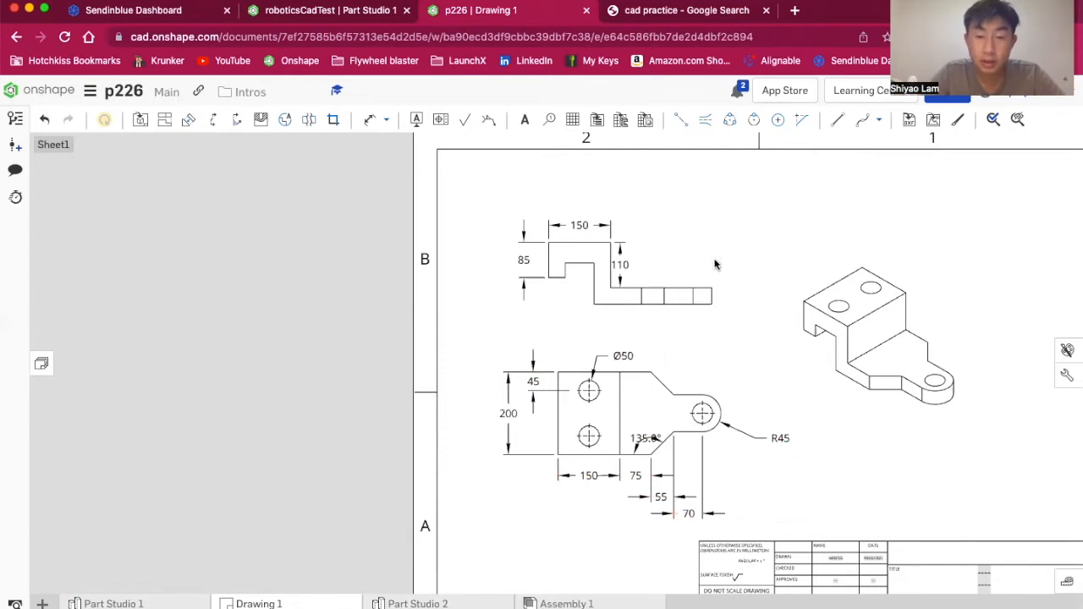
{"action": "scroll", "coordinate": [690, 337], "scroll_direction": "up", "scroll_amount": 5}
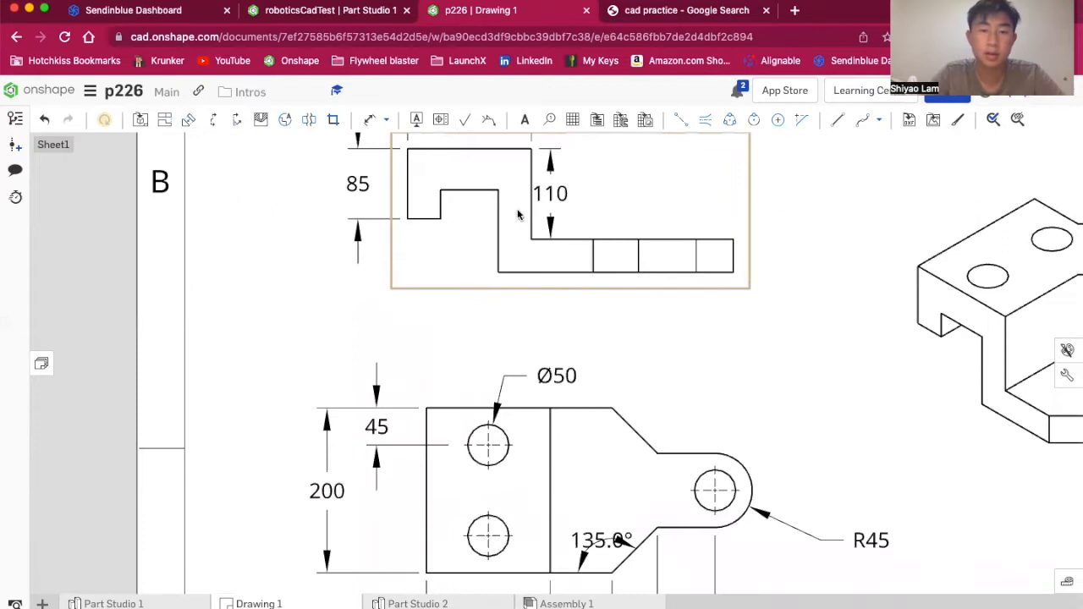
{"action": "scroll", "coordinate": [516, 213], "scroll_direction": "down", "scroll_amount": 5}
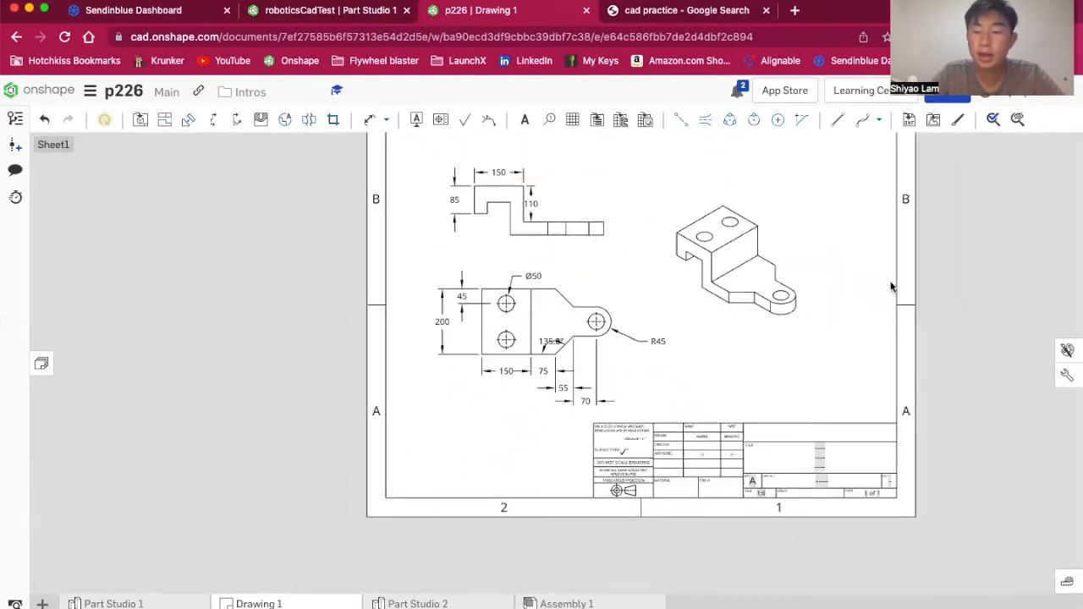
{"action": "scroll", "coordinate": [624, 205], "scroll_direction": "down", "scroll_amount": 2}
{"action": "scroll", "coordinate": [606, 169], "scroll_direction": "up", "scroll_amount": 3}
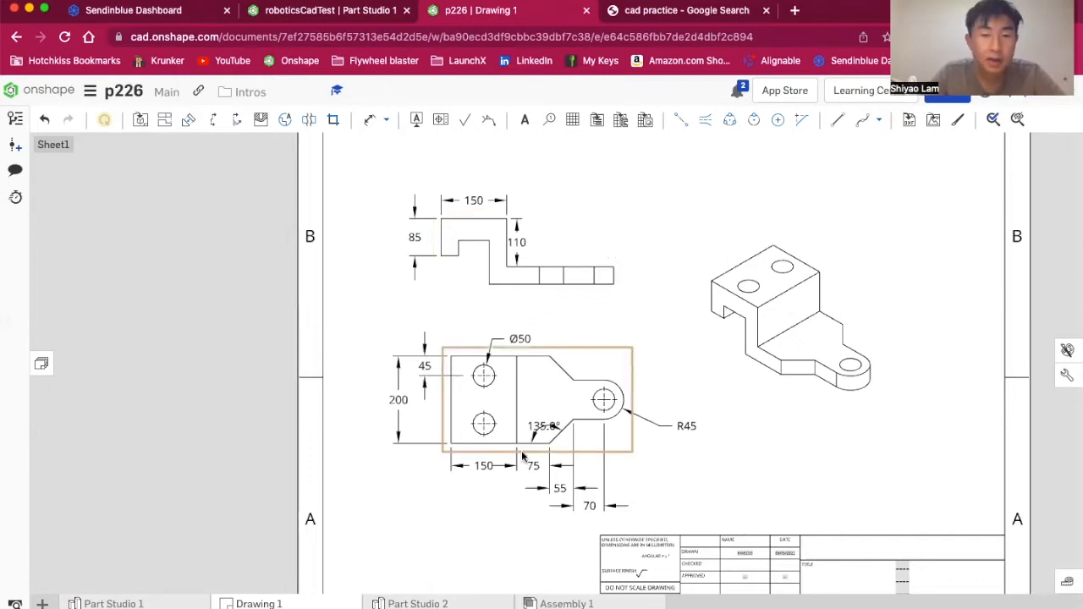
- In Part Studio 2, hide the Top plane, show the Front plane and orient the view straight at it
{"action": "mouse_move", "coordinate": [437, 602]}
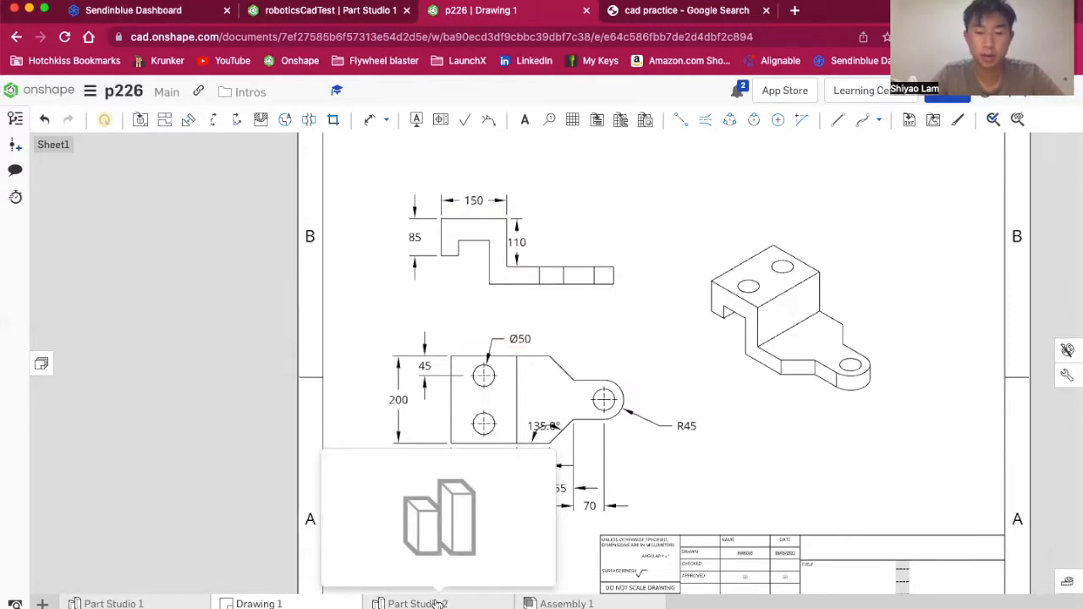
{"action": "left_click", "coordinate": [437, 603]}
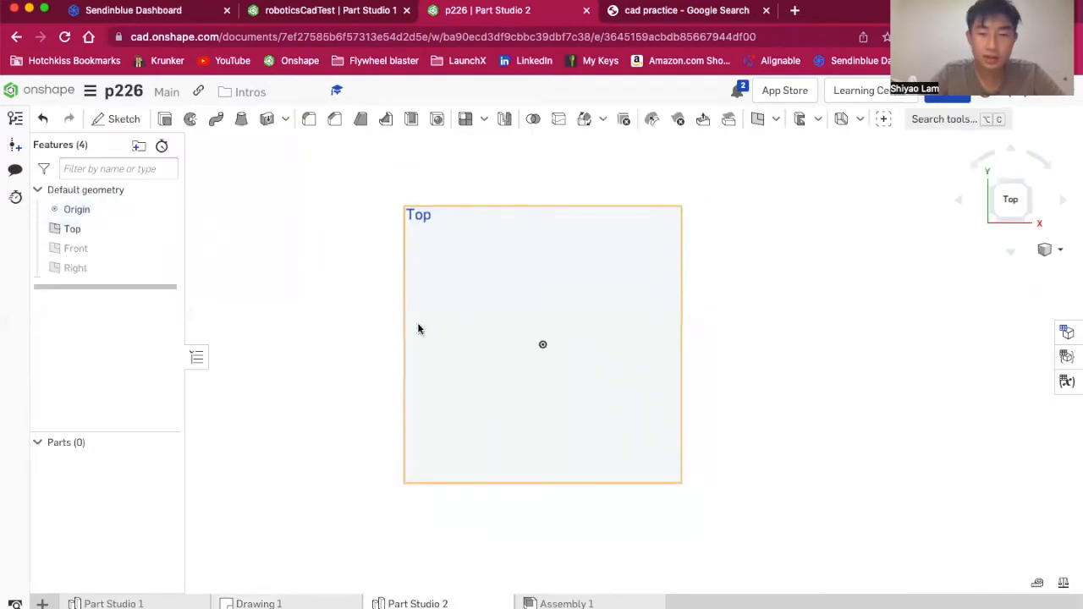
{"action": "right_click_drag", "start_coordinate": [416, 329], "coordinate": [486, 351]}
{"action": "left_click", "coordinate": [167, 229]}
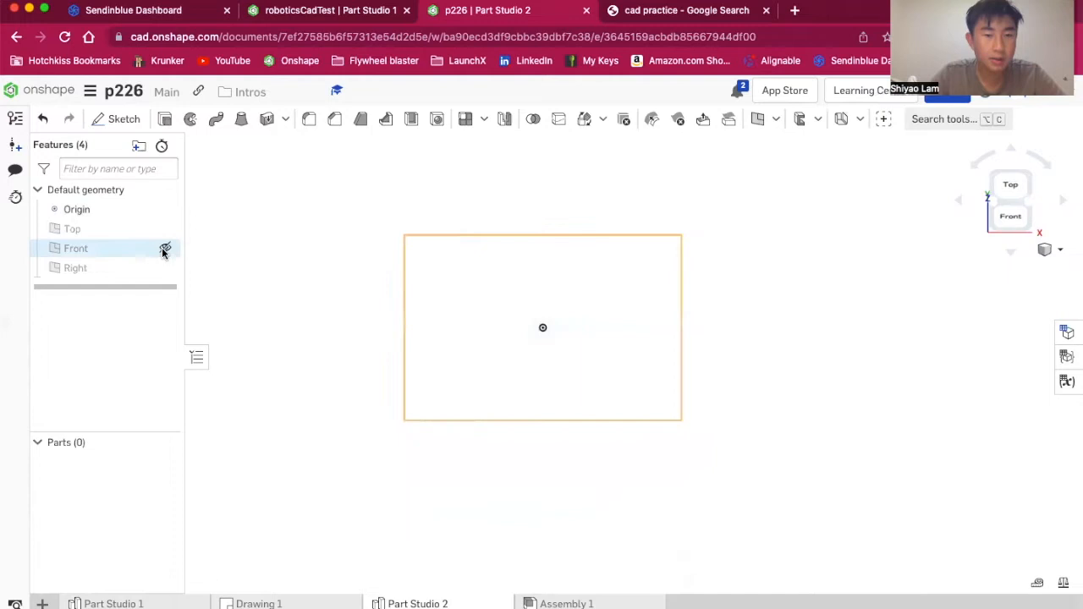
{"action": "left_click", "coordinate": [165, 247]}
{"action": "right_click_drag", "start_coordinate": [698, 370], "coordinate": [698, 345]}
{"action": "left_click", "coordinate": [1007, 208]}
{"action": "scroll", "coordinate": [592, 339], "scroll_direction": "down", "scroll_amount": 5}
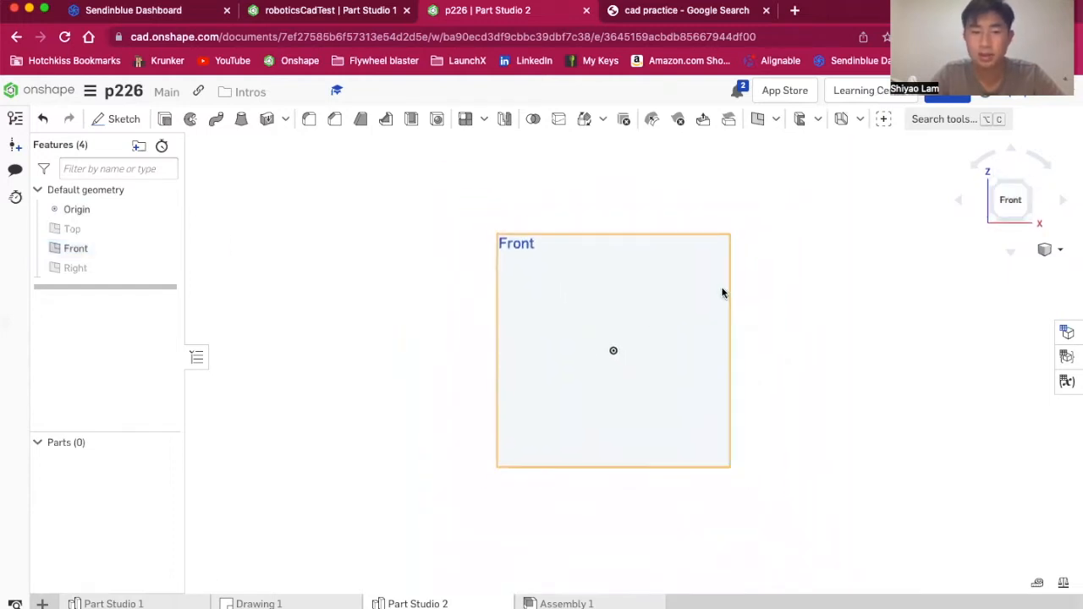
{"action": "scroll", "coordinate": [721, 284], "scroll_direction": "up", "scroll_amount": 2}
- Return to Drawing 1 and examine the stepped profile in the front view against the top and isometric views
{"action": "left_click", "coordinate": [307, 603]}
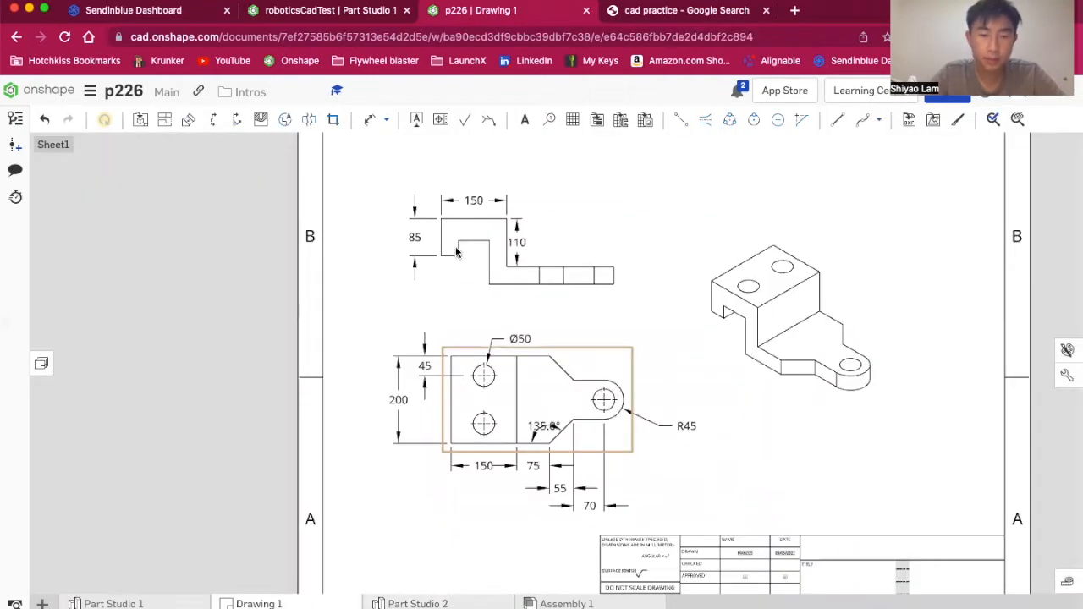
{"action": "scroll", "coordinate": [518, 246], "scroll_direction": "up", "scroll_amount": 2}
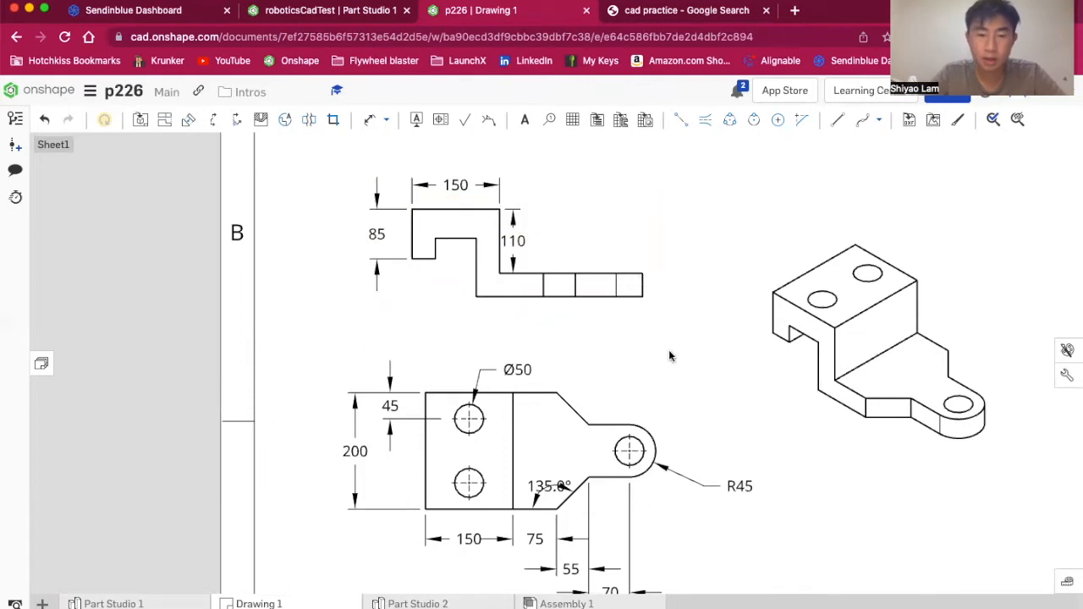
{"action": "scroll", "coordinate": [668, 355], "scroll_direction": "down", "scroll_amount": 2}
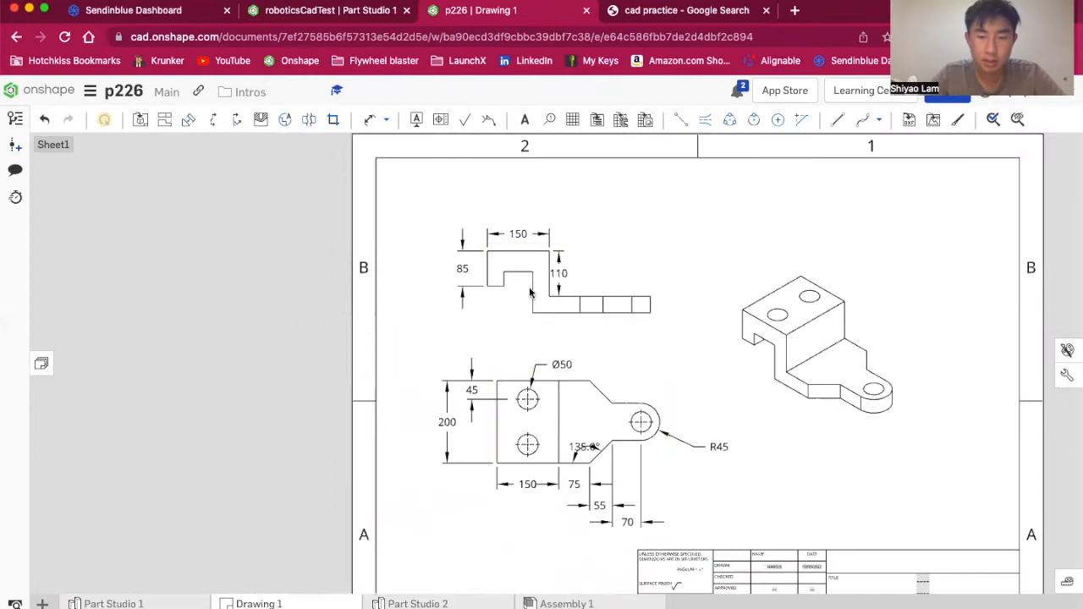
{"action": "mouse_move", "coordinate": [451, 602]}
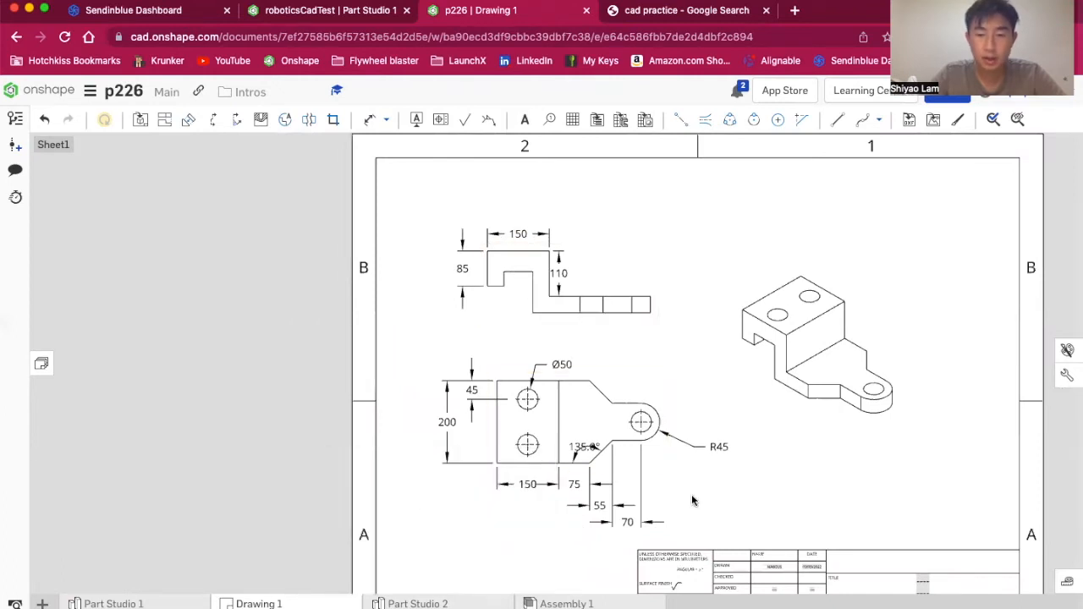
{"action": "scroll", "coordinate": [699, 508], "scroll_direction": "up", "scroll_amount": 3}
{"action": "scroll", "coordinate": [681, 402], "scroll_direction": "down", "scroll_amount": 4}
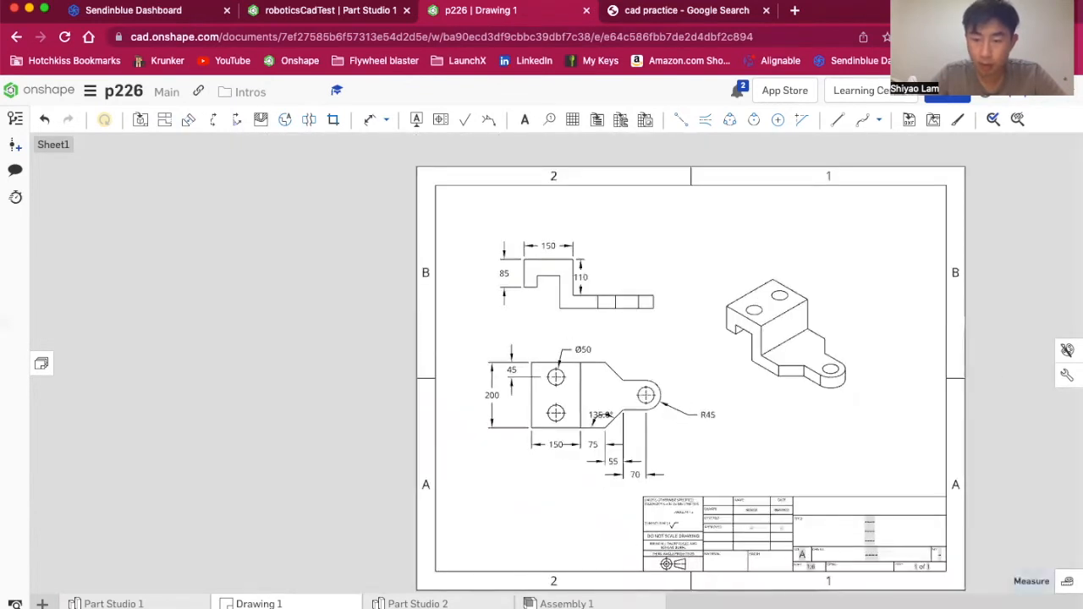
- Open Part Studio 1 and measure the length of the raised block's upper front edge with measure details shown
{"action": "left_click", "coordinate": [110, 603]}
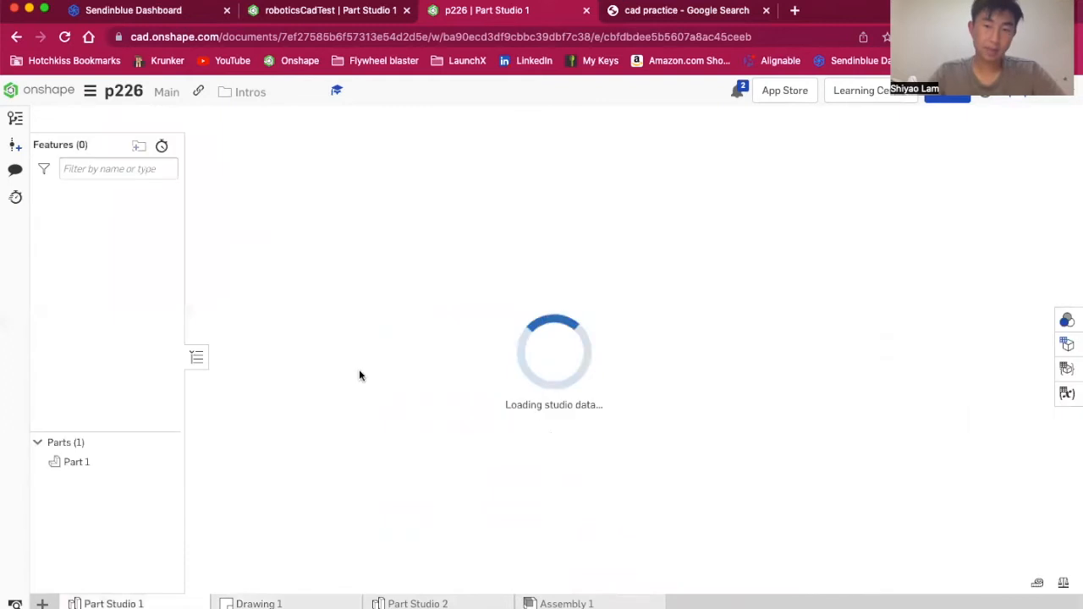
{"action": "scroll", "coordinate": [655, 523], "scroll_direction": "down", "scroll_amount": 3}
{"action": "mouse_move", "coordinate": [654, 522]}
{"action": "right_mouse_down"}
{"action": "mouse_move", "coordinate": [653, 548]}
{"action": "mouse_move", "coordinate": [652, 497]}
{"action": "mouse_move", "coordinate": [676, 555]}
{"action": "mouse_move", "coordinate": [674, 515]}
{"action": "mouse_move", "coordinate": [585, 500]}
{"action": "mouse_move", "coordinate": [665, 528]}
{"action": "right_mouse_up"}
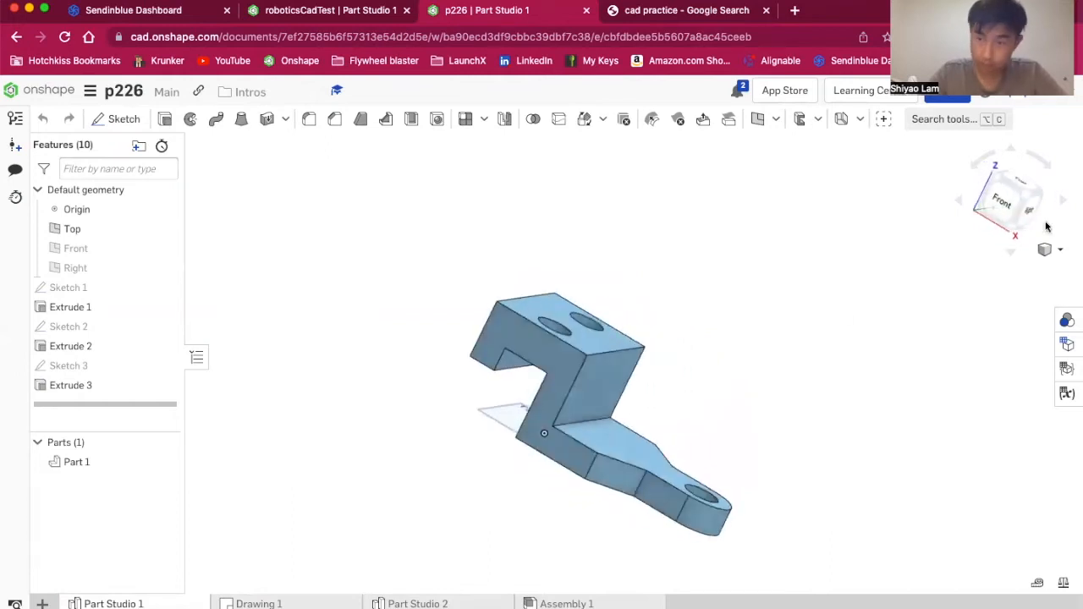
{"action": "left_click", "coordinate": [1028, 199]}
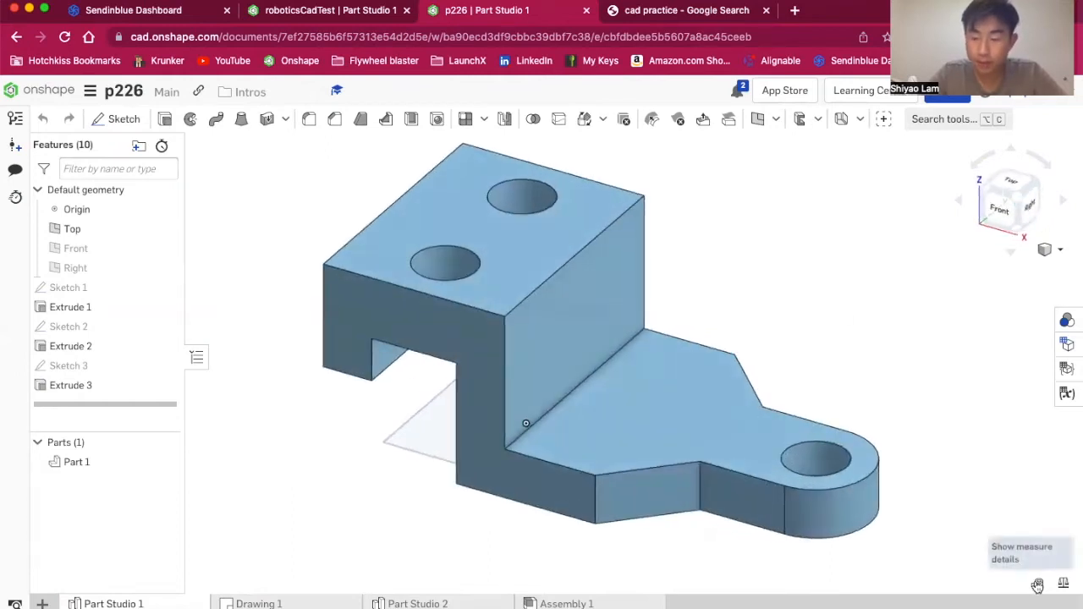
{"action": "left_click", "coordinate": [1037, 585]}
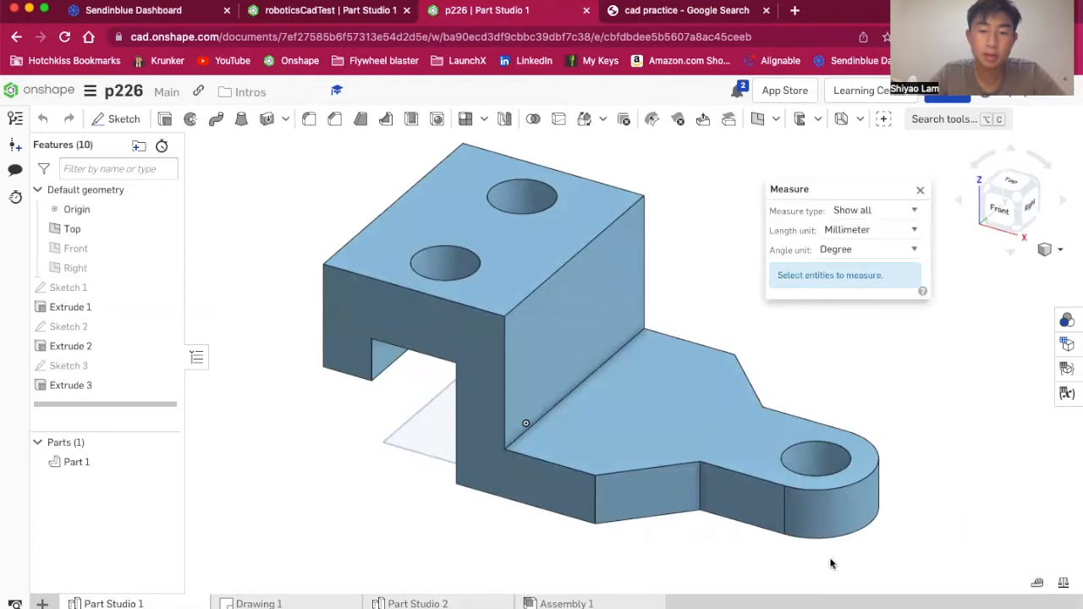
{"action": "left_click", "coordinate": [463, 307]}
{"action": "right_click_drag", "start_coordinate": [340, 468], "coordinate": [459, 355]}
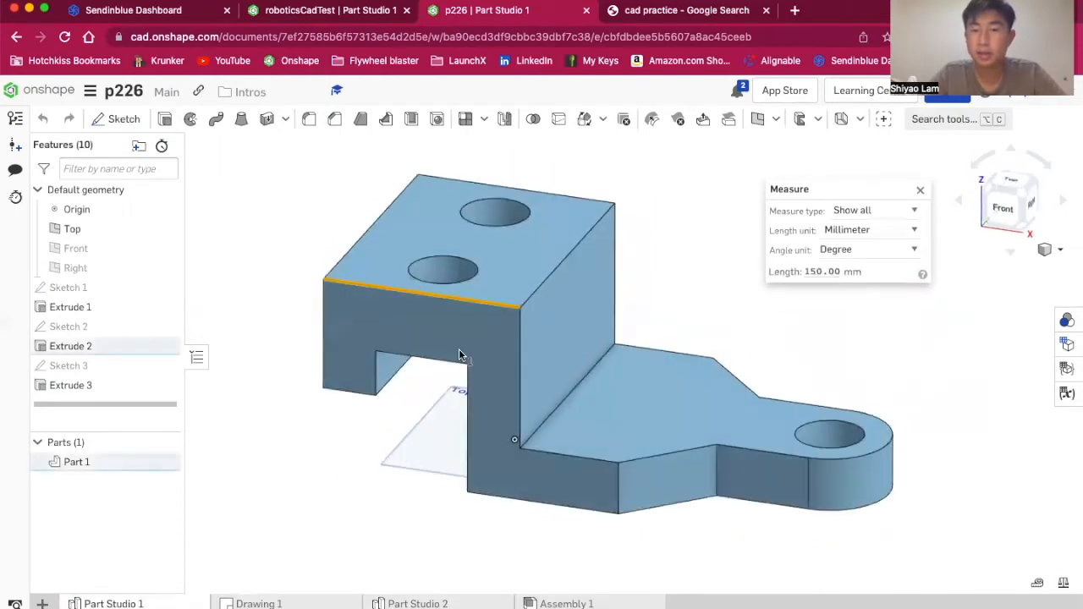
{"action": "mouse_move", "coordinate": [815, 271]}
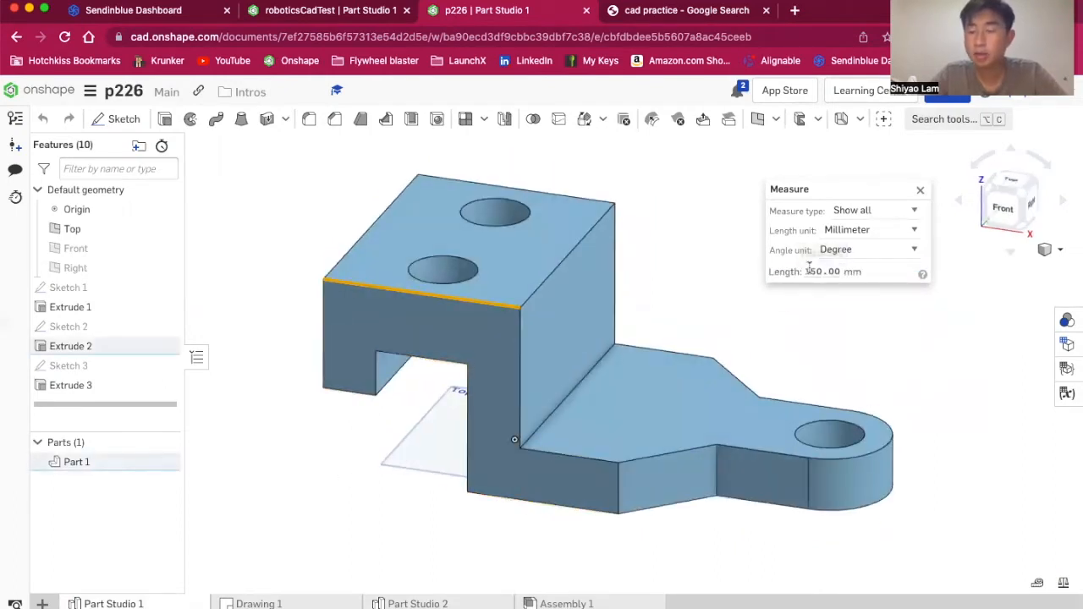
- Measure the distance between the raised block's upper front edge and the bottom front edge of its hooked lip
{"action": "left_click", "coordinate": [333, 480]}
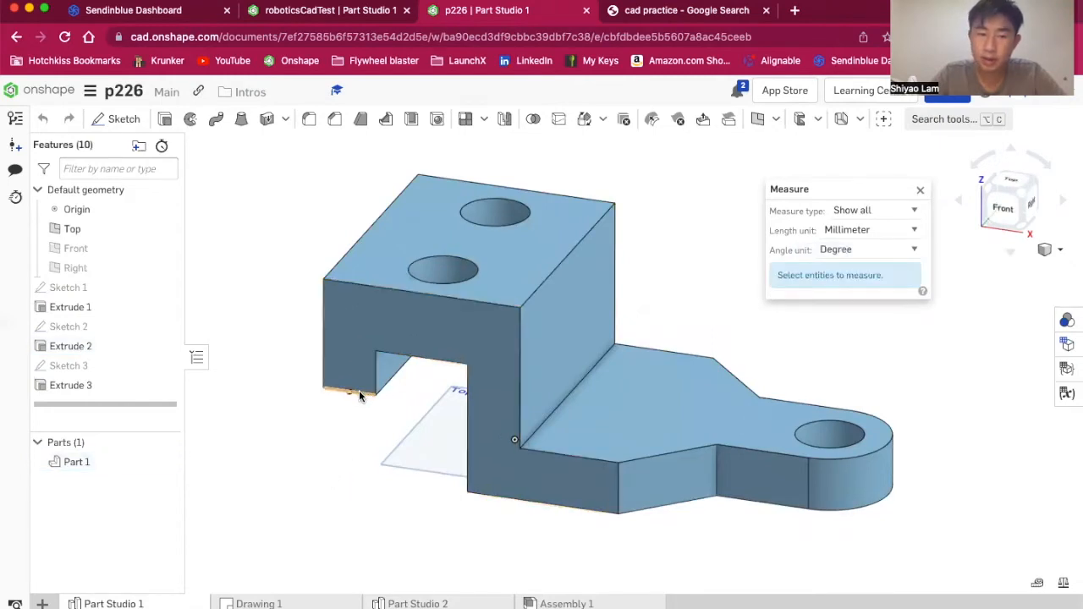
{"action": "left_click", "coordinate": [359, 390]}
{"action": "left_click", "coordinate": [363, 283]}
{"action": "right_click", "coordinate": [804, 354]}
{"action": "key", "text": "Escape"}
{"action": "left_click", "coordinate": [687, 267]}
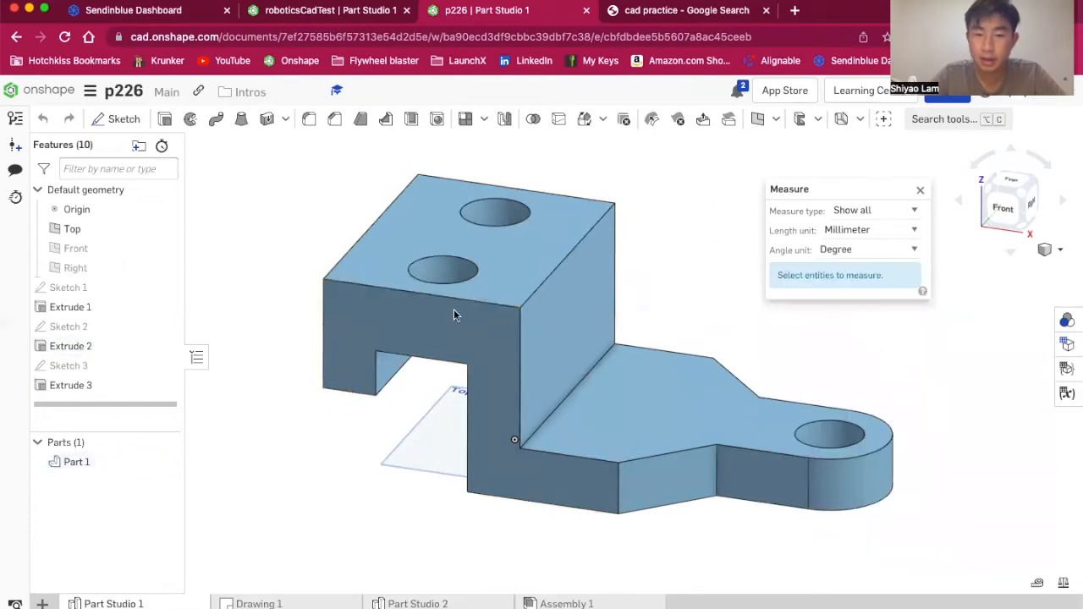
{"action": "left_click", "coordinate": [422, 294]}
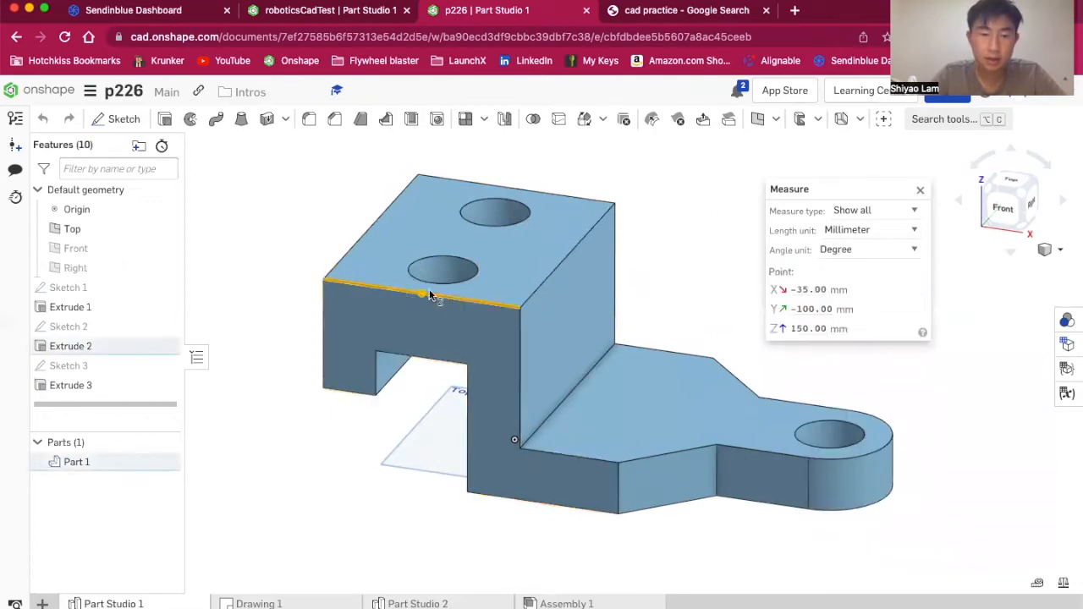
{"action": "left_click", "coordinate": [422, 295]}
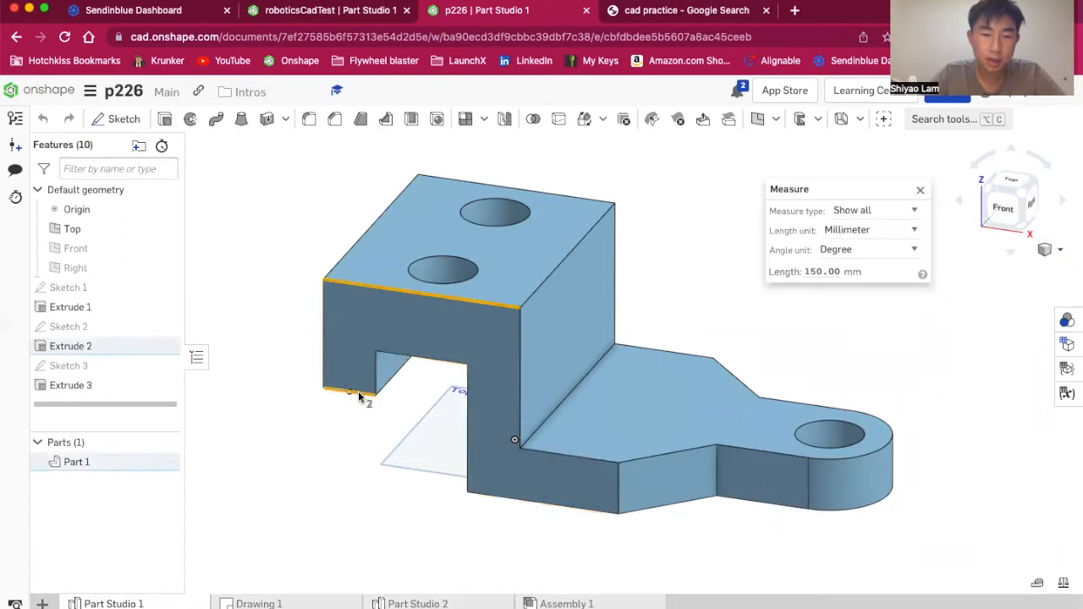
{"action": "left_click", "coordinate": [358, 391]}
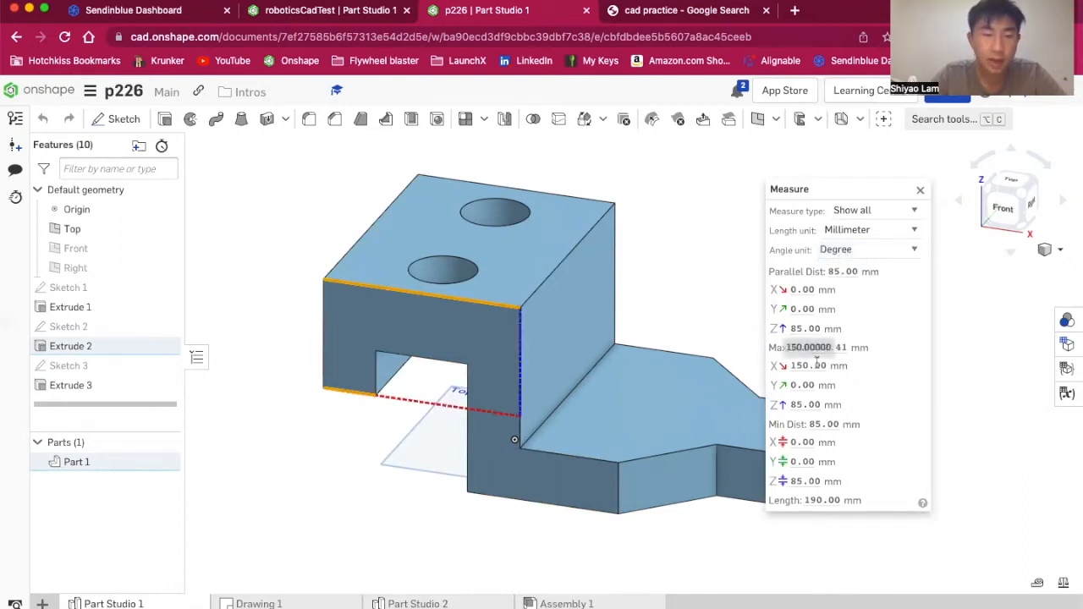
{"action": "right_click_drag", "start_coordinate": [401, 466], "coordinate": [415, 463]}
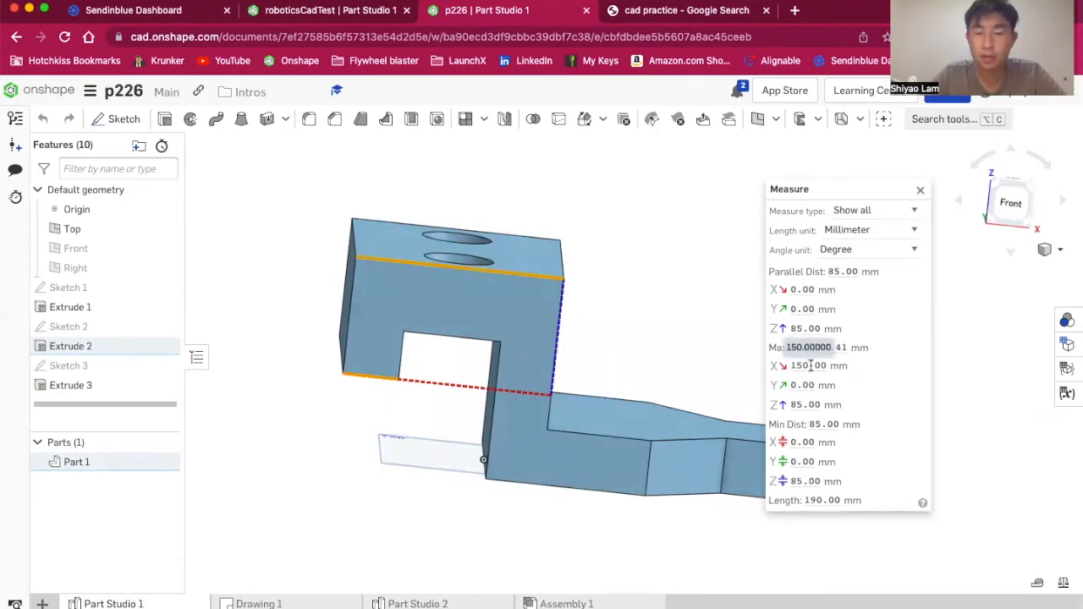
- Measure the diameter of the front hole in the raised block's top face, and close the measure details
{"action": "right_click_drag", "start_coordinate": [647, 295], "coordinate": [730, 201]}
{"action": "left_click", "coordinate": [728, 202]}
{"action": "scroll", "coordinate": [634, 179], "scroll_direction": "down", "scroll_amount": 3}
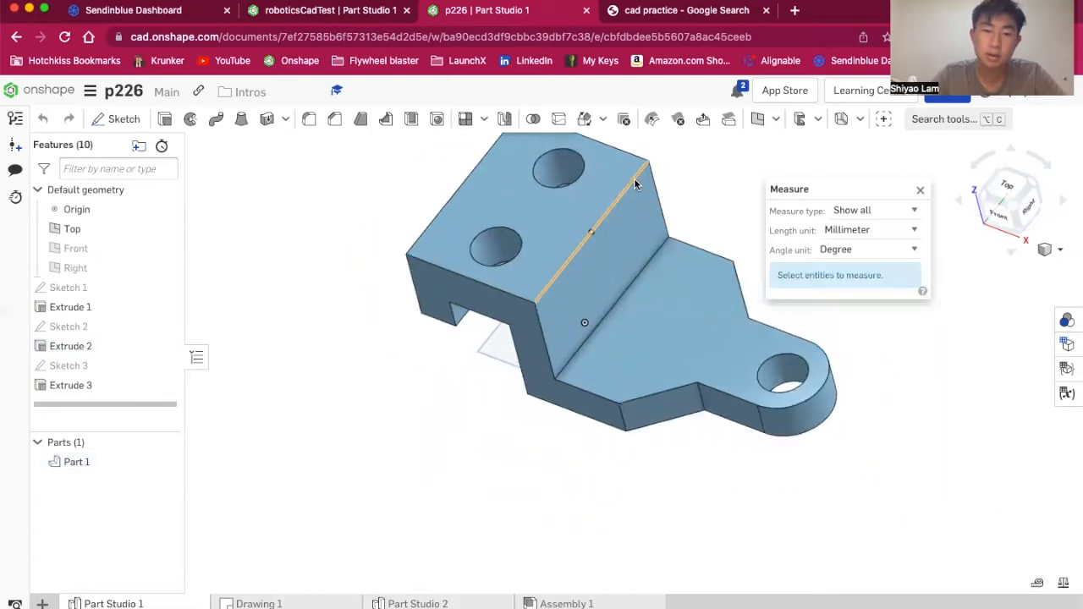
{"action": "left_click", "coordinate": [483, 227]}
{"action": "right_click_drag", "start_coordinate": [311, 238], "coordinate": [311, 325]}
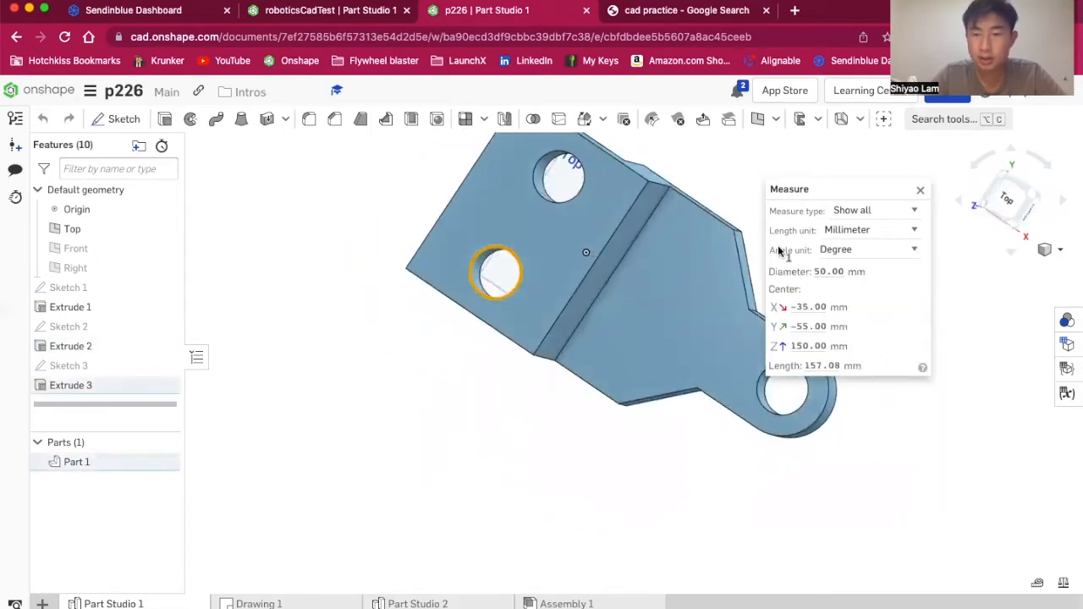
{"action": "left_click", "coordinate": [916, 192]}
{"action": "right_click_drag", "start_coordinate": [899, 398], "coordinate": [656, 522]}
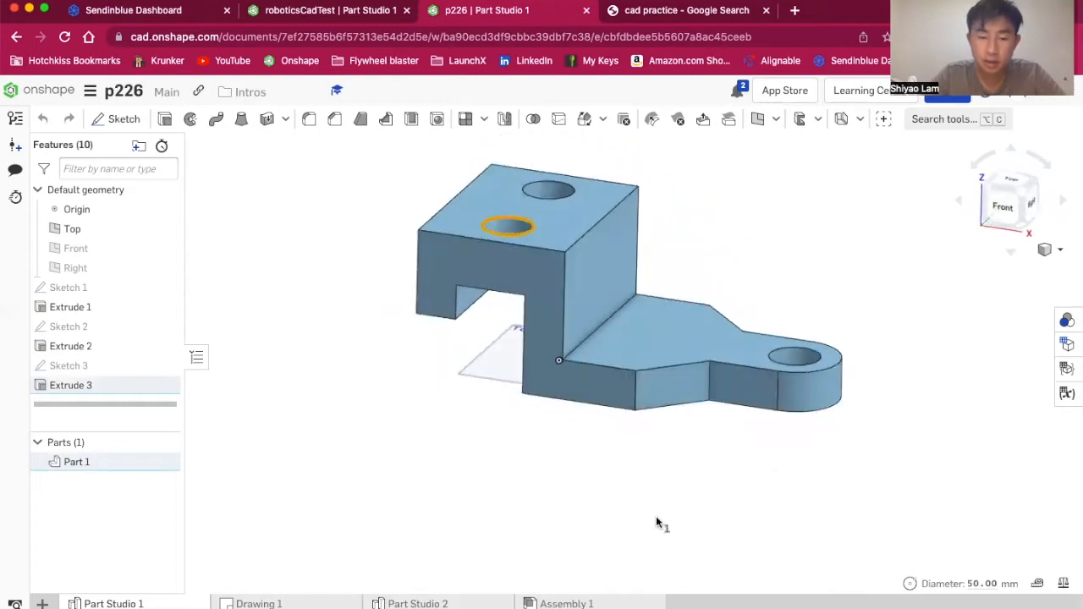
- Go back to Drawing 1 and review the front view's profile dimensions
{"action": "left_click", "coordinate": [439, 603]}
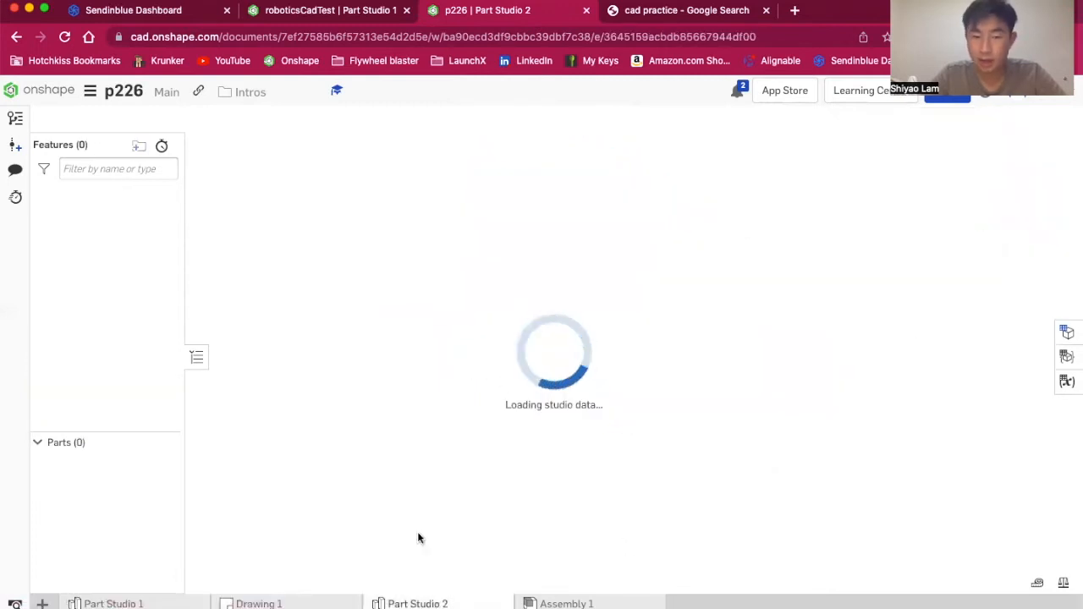
{"action": "left_click", "coordinate": [274, 604]}
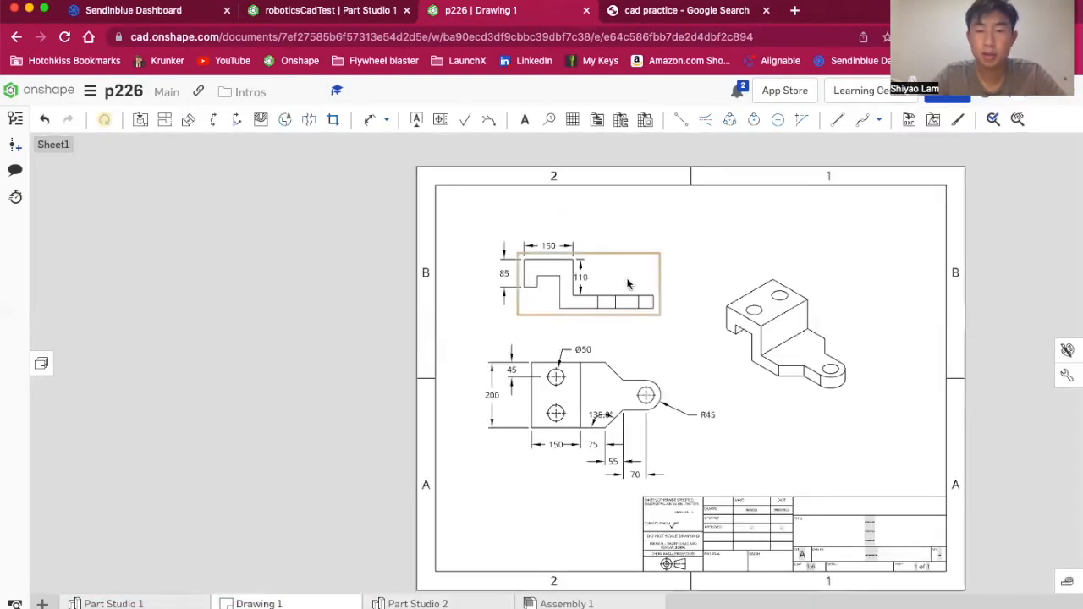
{"action": "scroll", "coordinate": [634, 283], "scroll_direction": "up", "scroll_amount": 2}
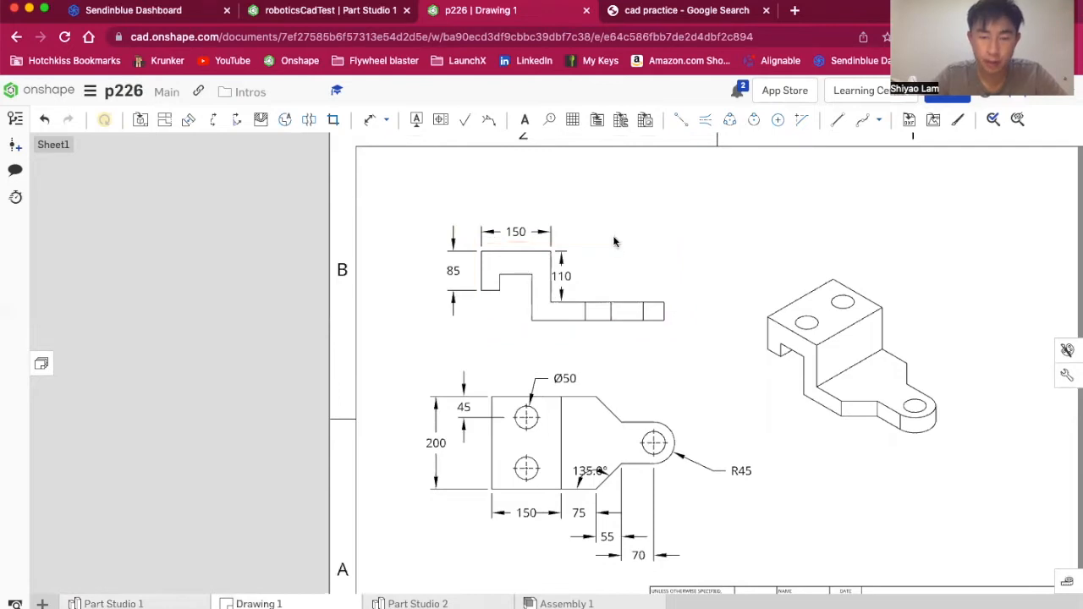
{"action": "scroll", "coordinate": [664, 401], "scroll_direction": "down", "scroll_amount": 1}
- Start a new sketch on the Front plane in Part Studio 2
{"action": "left_click", "coordinate": [425, 603]}
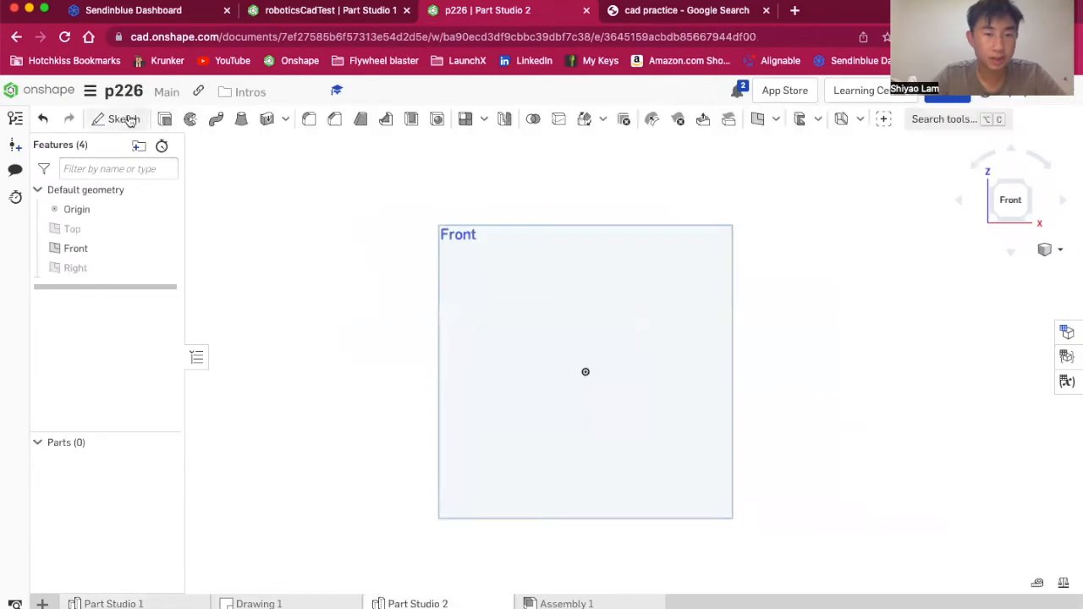
{"action": "left_click", "coordinate": [124, 119]}
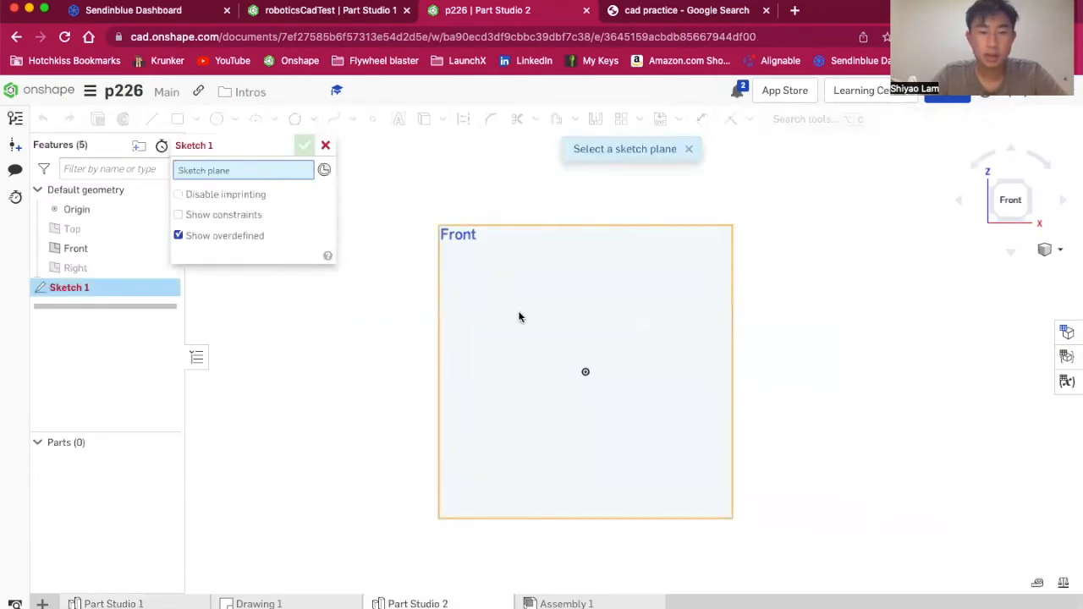
{"action": "left_click", "coordinate": [525, 336]}
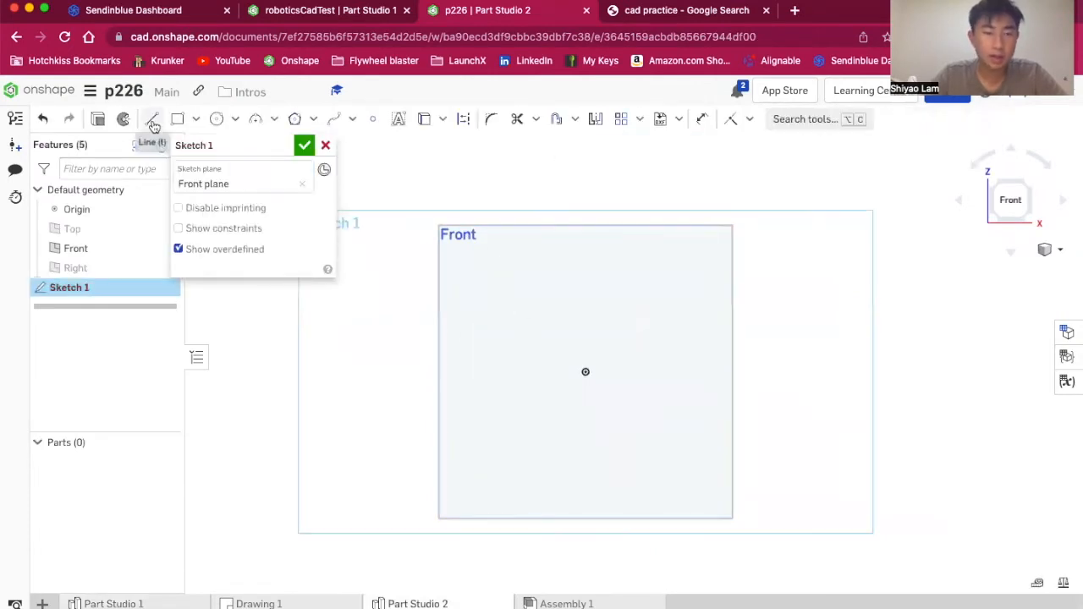
- Go back to Drawing 1 and examine the stepped profile and its dimensions in the front view
{"action": "left_click", "coordinate": [261, 603]}
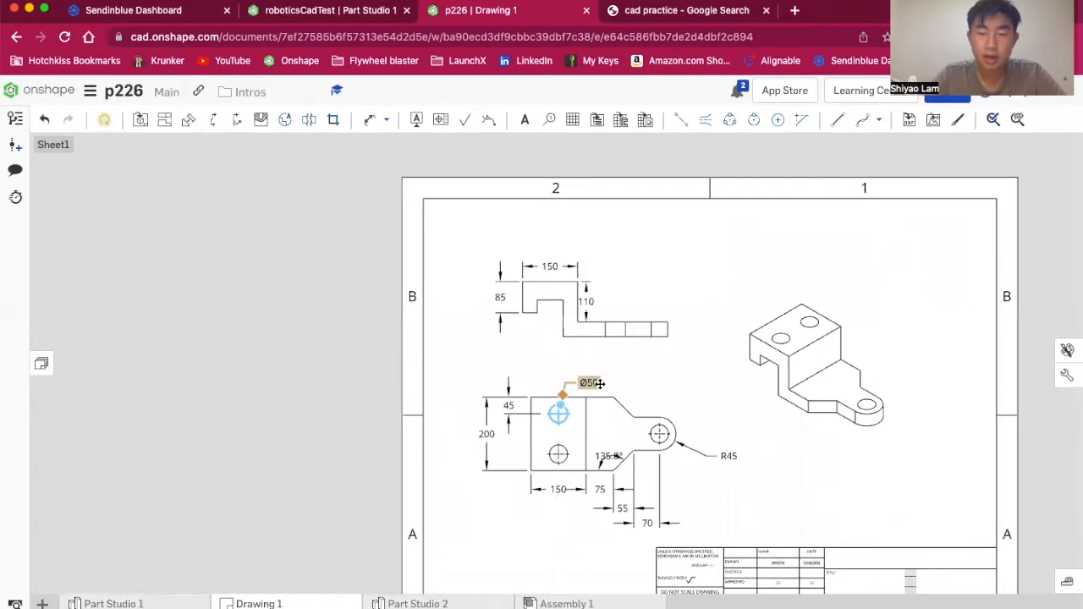
{"action": "scroll", "coordinate": [582, 382], "scroll_direction": "up", "scroll_amount": 3}
{"action": "scroll", "coordinate": [580, 232], "scroll_direction": "up", "scroll_amount": 3}
{"action": "left_click", "coordinate": [404, 603]}
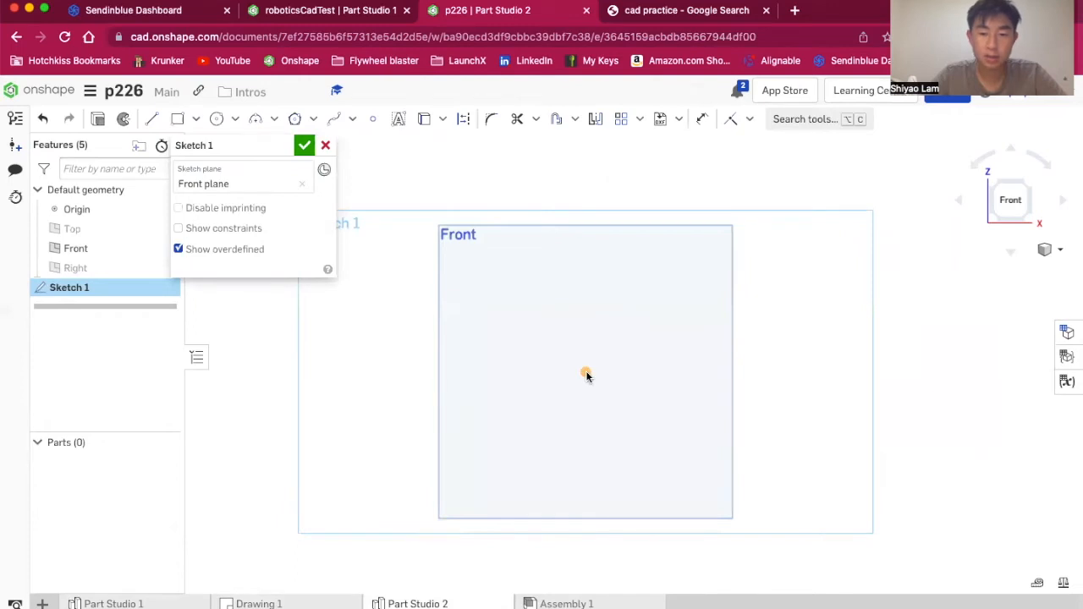
{"action": "left_click", "coordinate": [273, 603]}
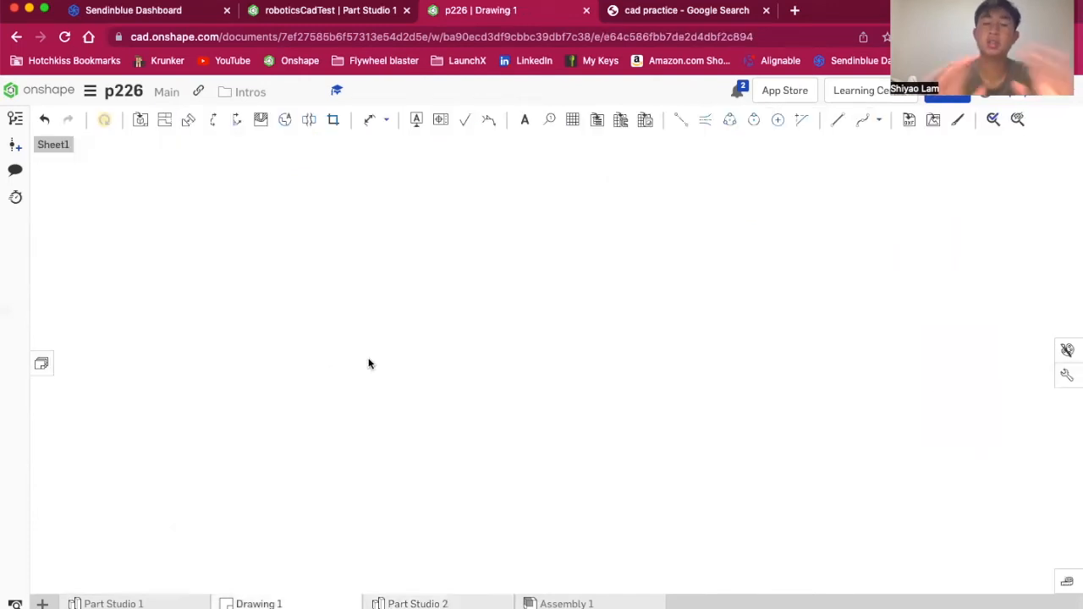
{"action": "scroll", "coordinate": [580, 409], "scroll_direction": "down", "scroll_amount": 2}
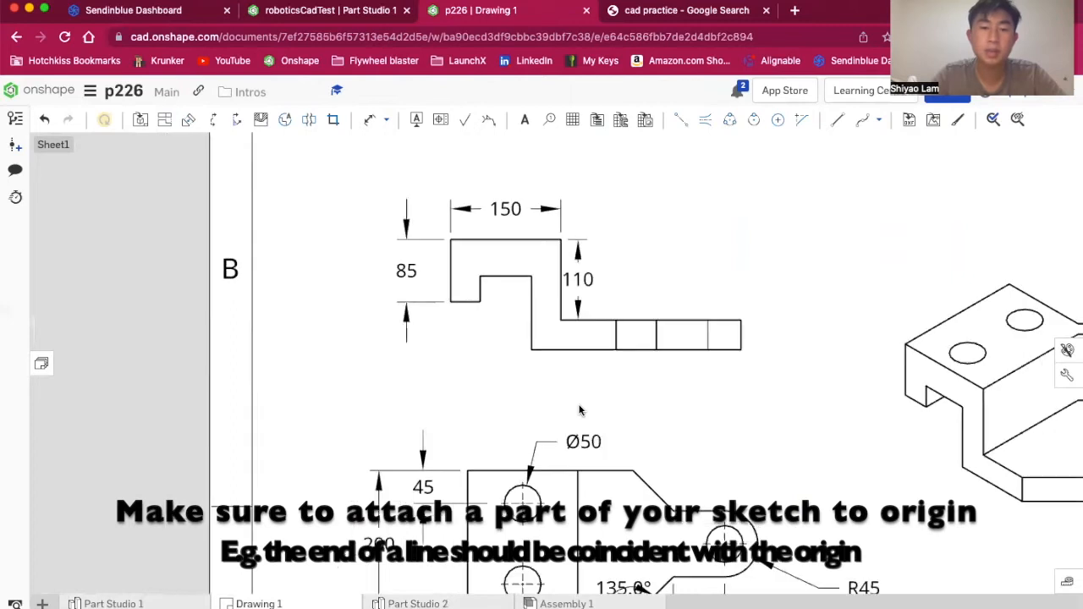
{"action": "scroll", "coordinate": [667, 395], "scroll_direction": "up", "scroll_amount": 3}
{"action": "scroll", "coordinate": [666, 396], "scroll_direction": "down", "scroll_amount": 2}
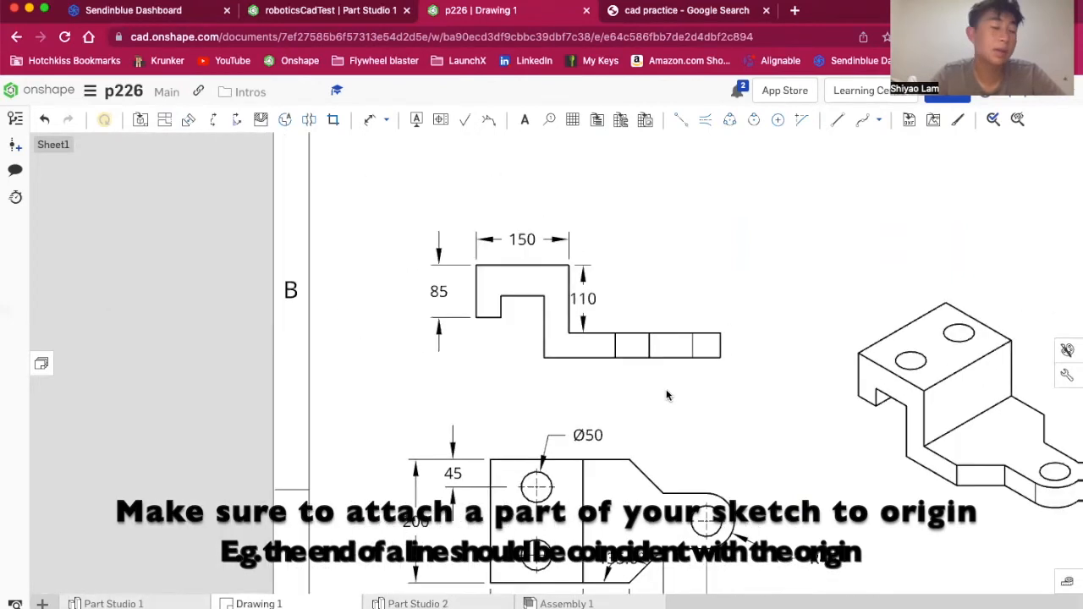
{"action": "left_click", "coordinate": [544, 237]}
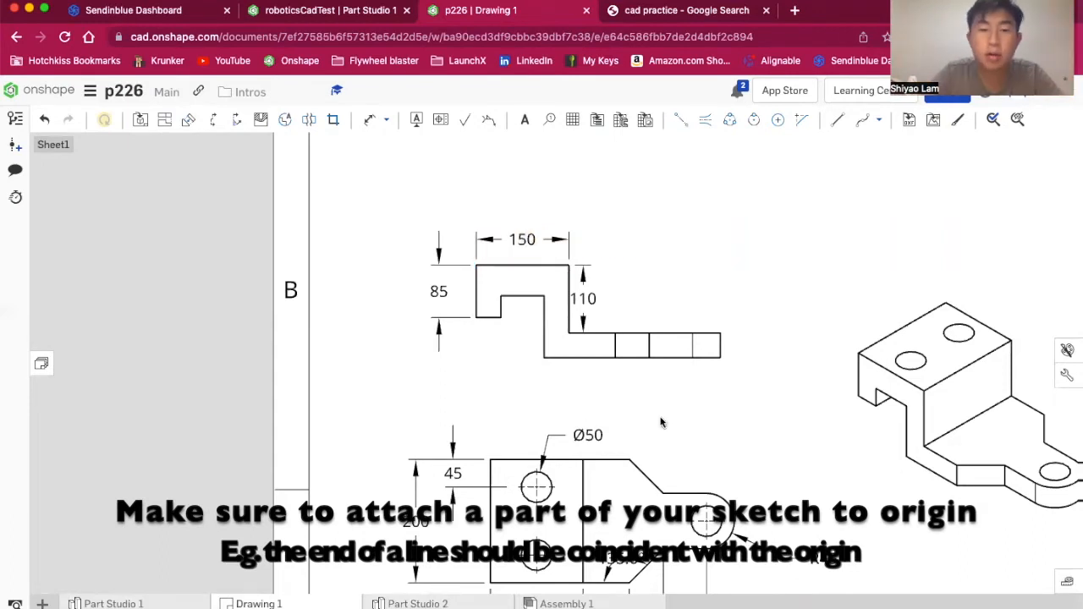
{"action": "scroll", "coordinate": [662, 422], "scroll_direction": "up", "scroll_amount": 3}
{"action": "scroll", "coordinate": [566, 288], "scroll_direction": "down", "scroll_amount": 3}
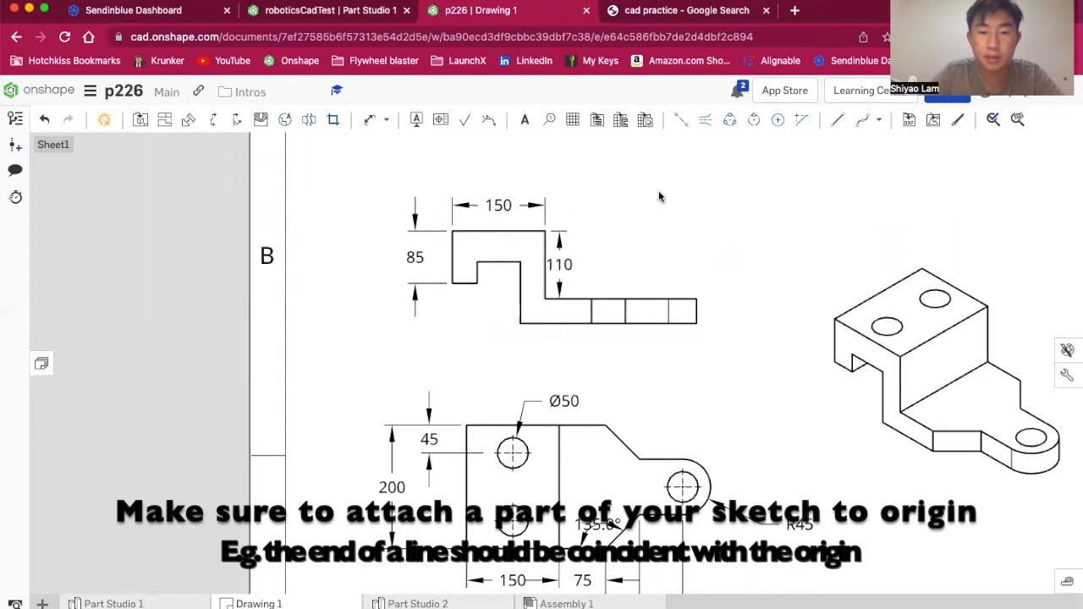
{"action": "scroll", "coordinate": [658, 197], "scroll_direction": "up", "scroll_amount": 2}
{"action": "scroll", "coordinate": [481, 274], "scroll_direction": "up", "scroll_amount": 1}
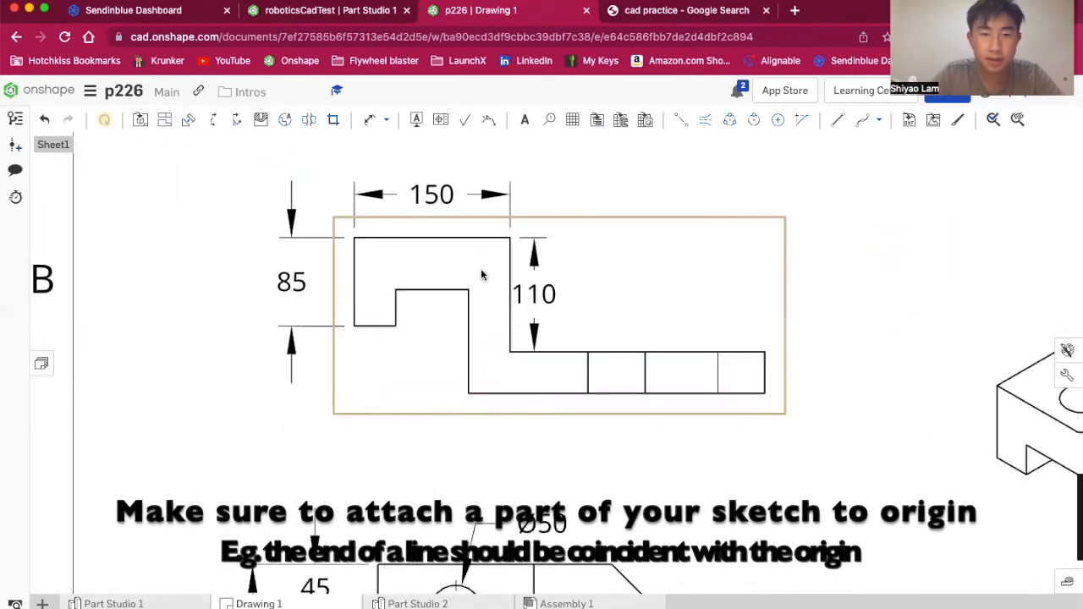
- Dimension the width of the hooked lip's bottom edge in the front view, placing the dimension below the lip
{"action": "scroll", "coordinate": [481, 274], "scroll_direction": "down", "scroll_amount": 3}
{"action": "left_click", "coordinate": [370, 119]}
{"action": "scroll", "coordinate": [413, 398], "scroll_direction": "down", "scroll_amount": 3}
{"action": "scroll", "coordinate": [429, 365], "scroll_direction": "up", "scroll_amount": 3}
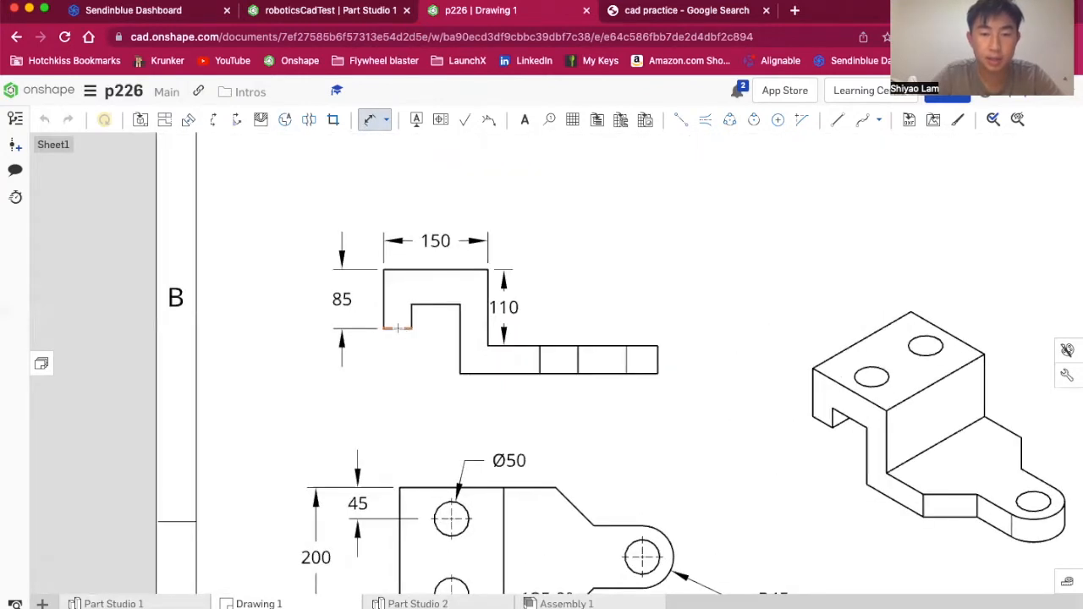
{"action": "left_click", "coordinate": [401, 328]}
{"action": "left_click", "coordinate": [397, 359]}
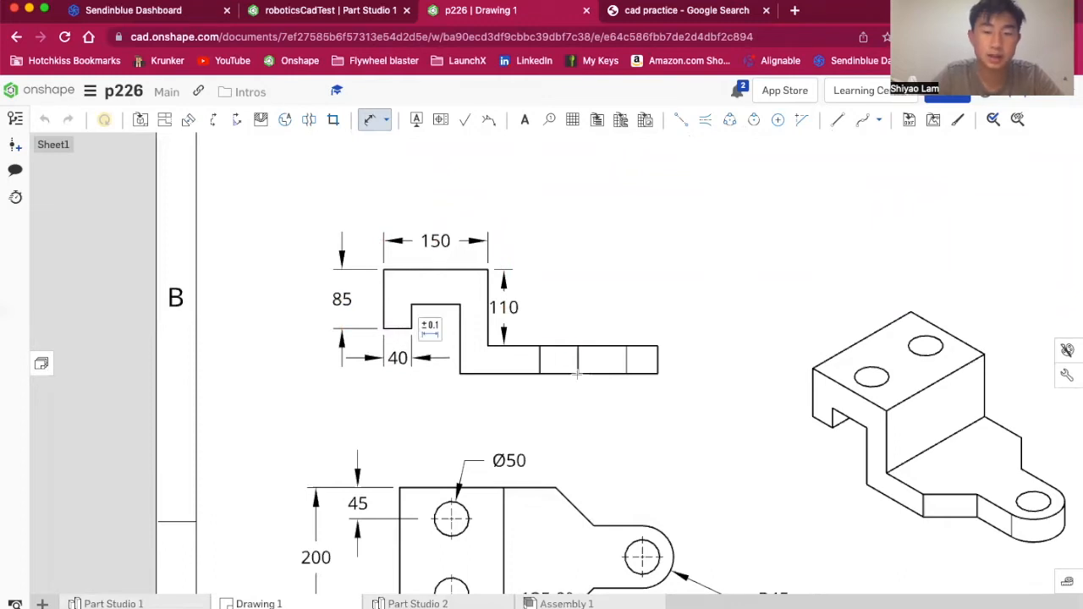
{"action": "left_click", "coordinate": [658, 360]}
{"action": "key", "text": "Escape"}
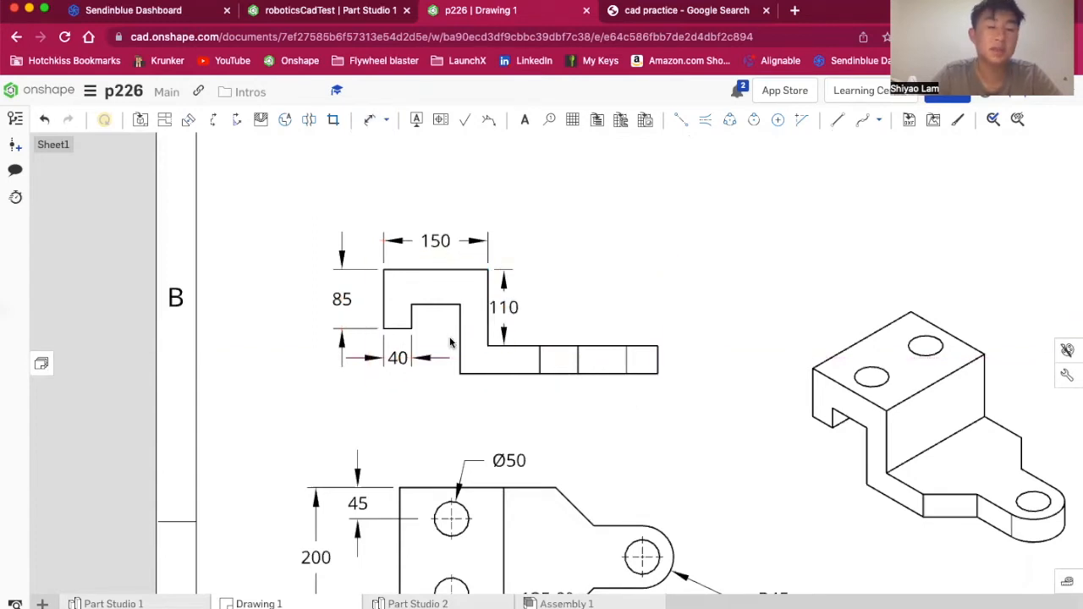
{"action": "left_click", "coordinate": [398, 358]}
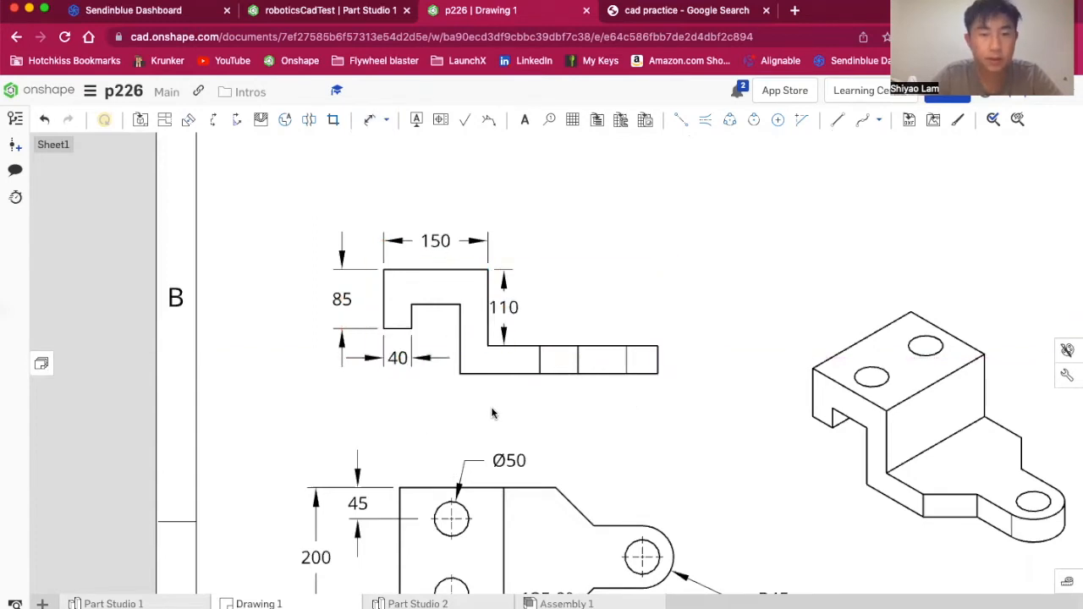
- In Part Studio 2's open sketch, draw a horizontal line about 71 mm long starting at the origin
{"action": "scroll", "coordinate": [492, 412], "scroll_direction": "down", "scroll_amount": 5}
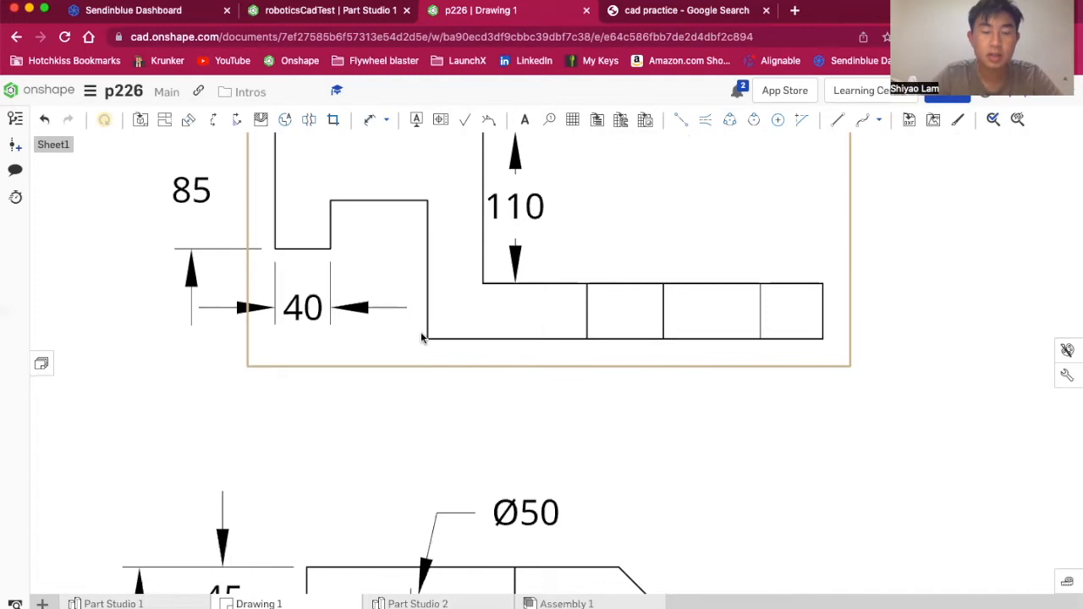
{"action": "scroll", "coordinate": [426, 336], "scroll_direction": "up", "scroll_amount": 5}
{"action": "scroll", "coordinate": [198, 319], "scroll_direction": "up", "scroll_amount": 1}
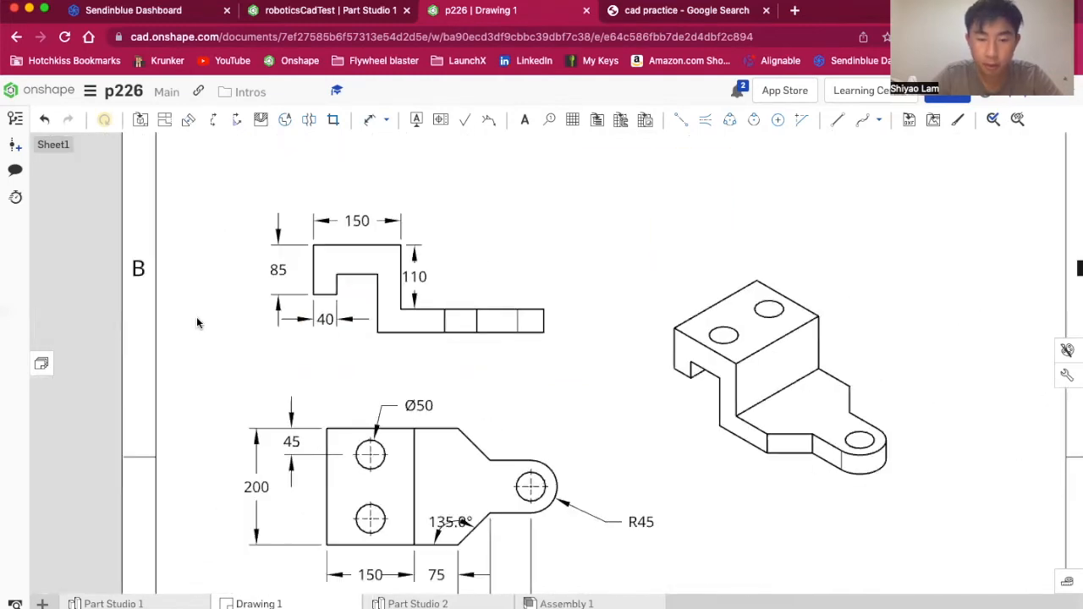
{"action": "scroll", "coordinate": [211, 280], "scroll_direction": "down", "scroll_amount": 2}
{"action": "left_click", "coordinate": [429, 603]}
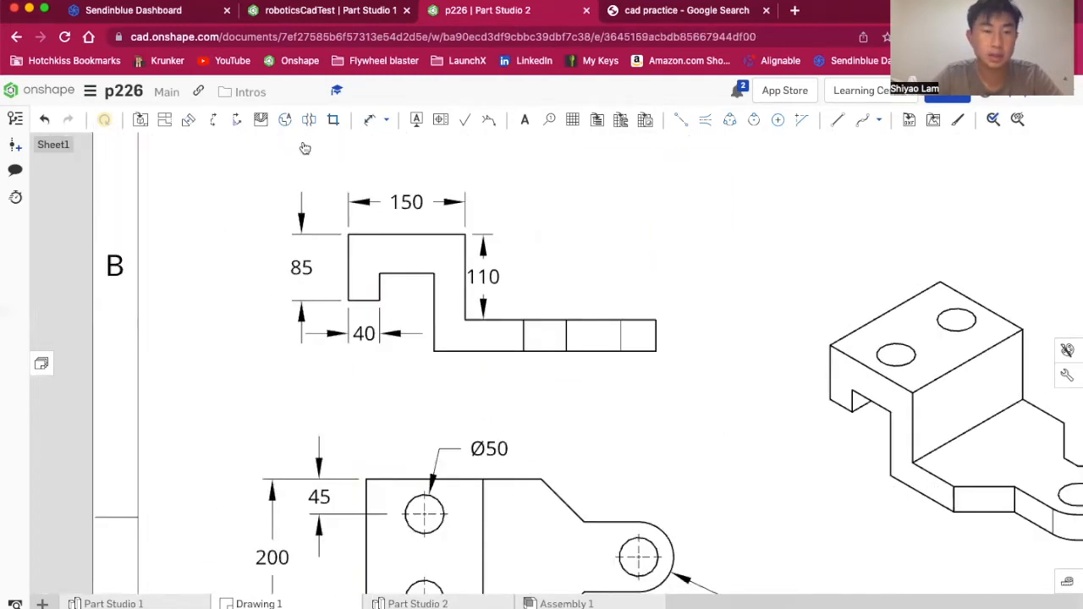
{"action": "left_click", "coordinate": [151, 118]}
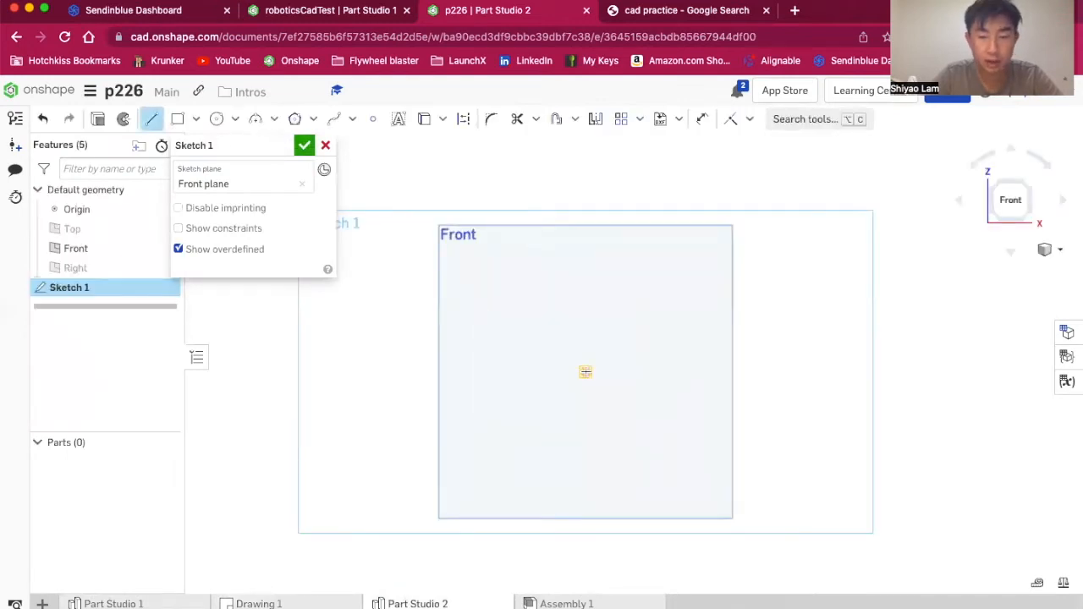
{"action": "left_click", "coordinate": [585, 371]}
{"action": "left_click", "coordinate": [724, 371]}
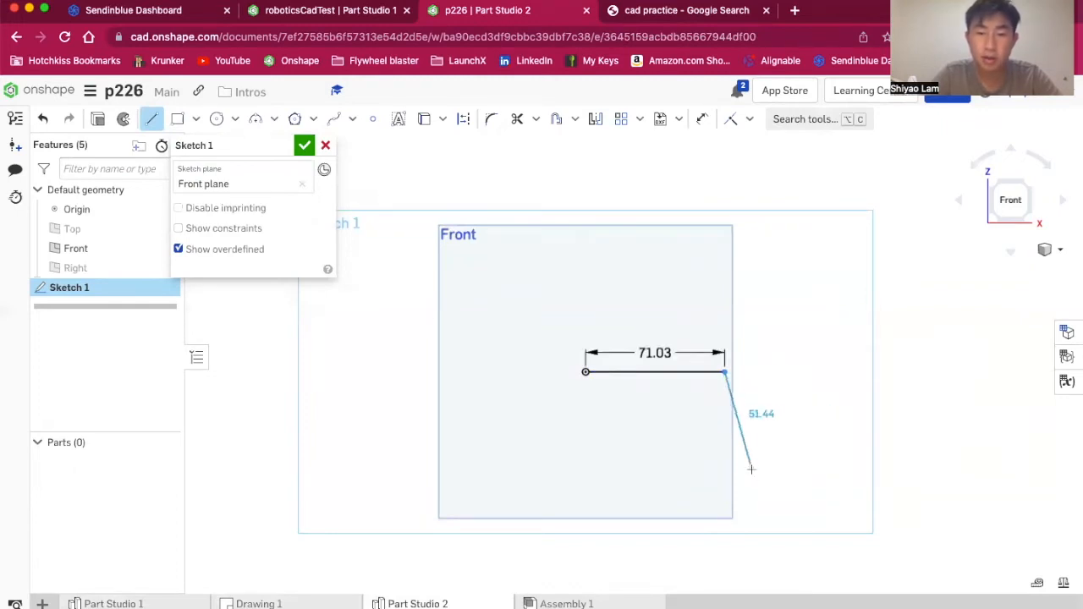
{"action": "key", "text": "Escape"}
{"action": "scroll", "coordinate": [643, 433], "scroll_direction": "up", "scroll_amount": 2}
{"action": "scroll", "coordinate": [699, 256], "scroll_direction": "up", "scroll_amount": 1}
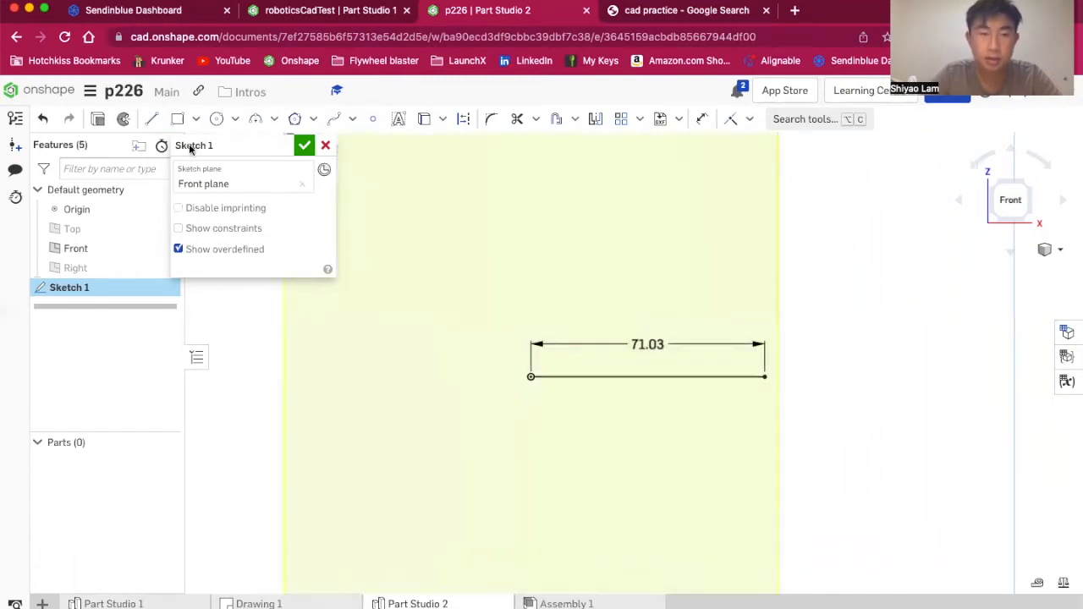
- Sketch a second horizontal line about 72 mm long below the first, unattached to the origin, and delete it
{"action": "left_click", "coordinate": [151, 118]}
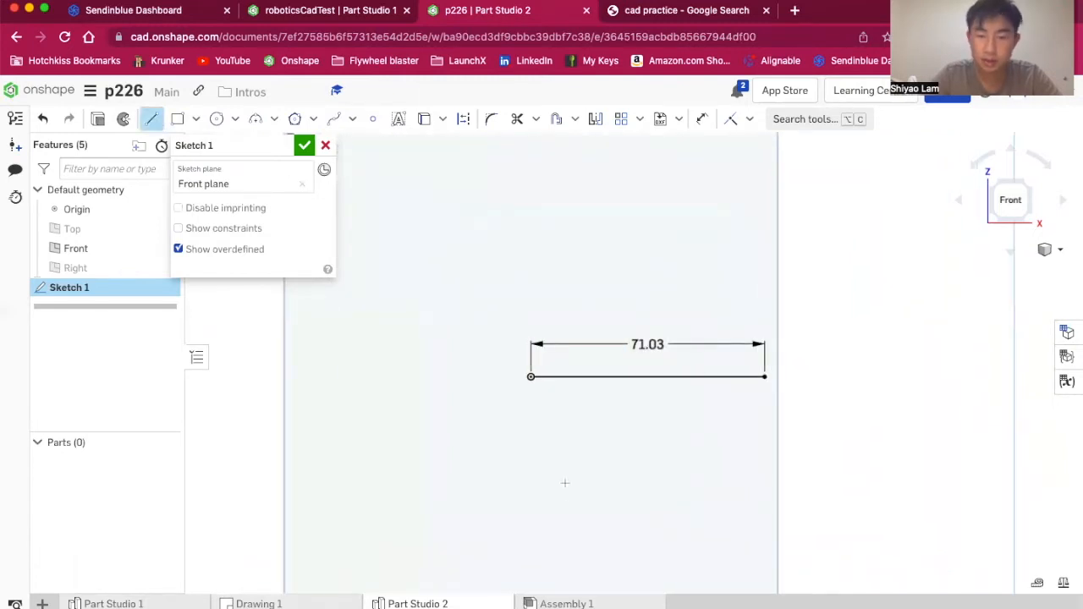
{"action": "left_click", "coordinate": [531, 442]}
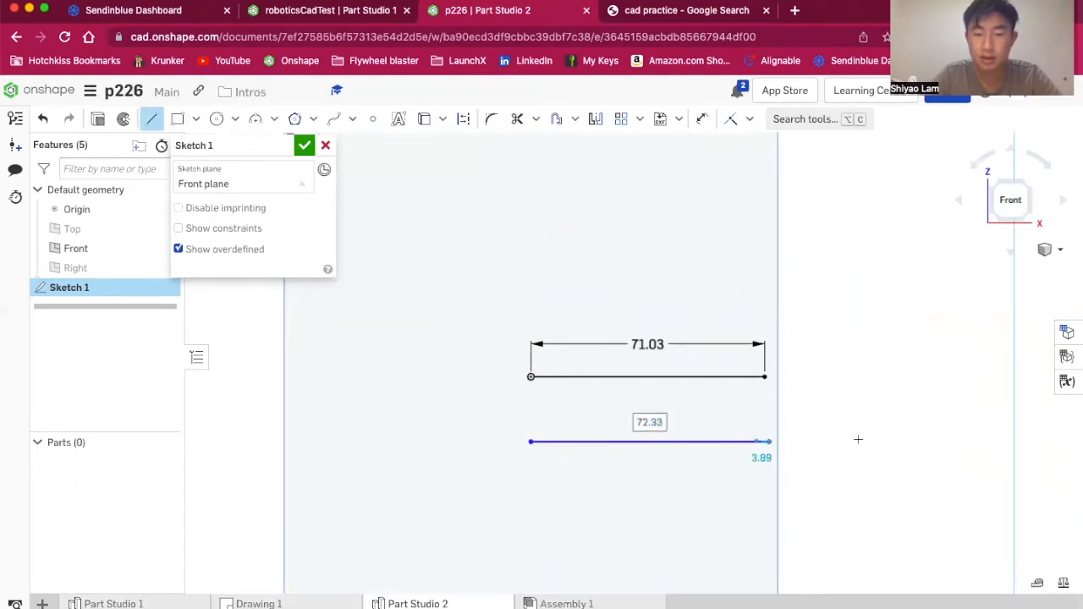
{"action": "left_click", "coordinate": [770, 441]}
{"action": "key", "text": "Escape"}
{"action": "scroll", "coordinate": [761, 471], "scroll_direction": "up", "scroll_amount": 2}
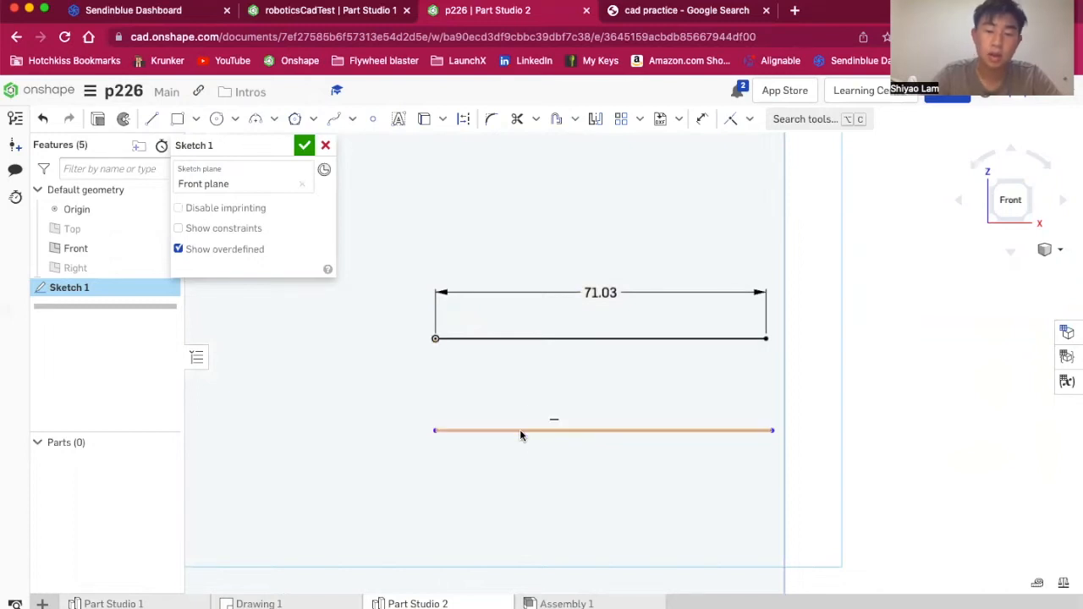
{"action": "key", "text": "Delete"}
{"action": "scroll", "coordinate": [436, 339], "scroll_direction": "down", "scroll_amount": 3}
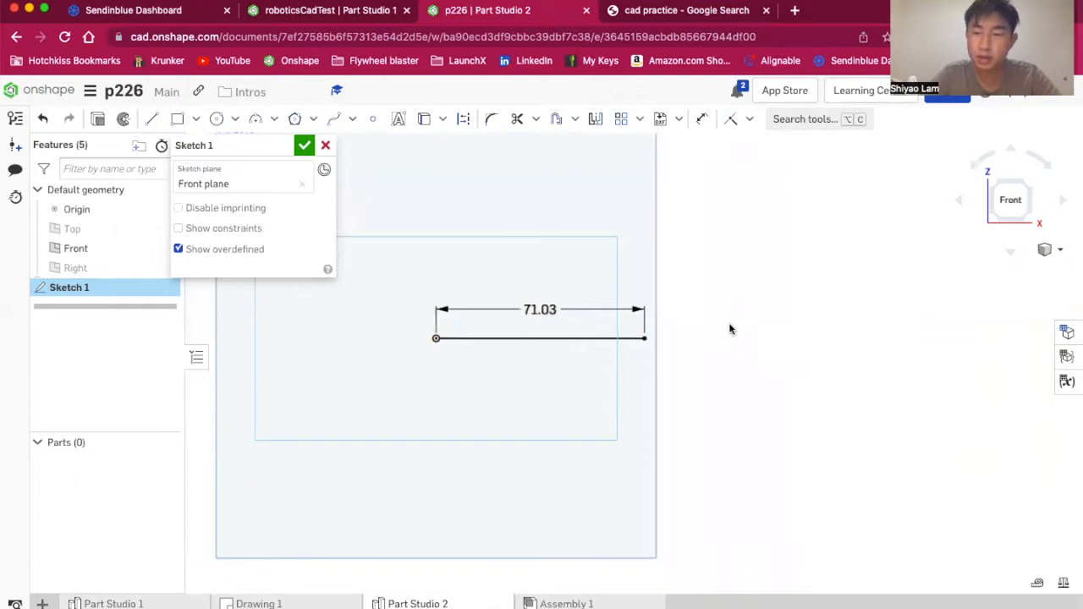
{"action": "left_click", "coordinate": [1010, 199]}
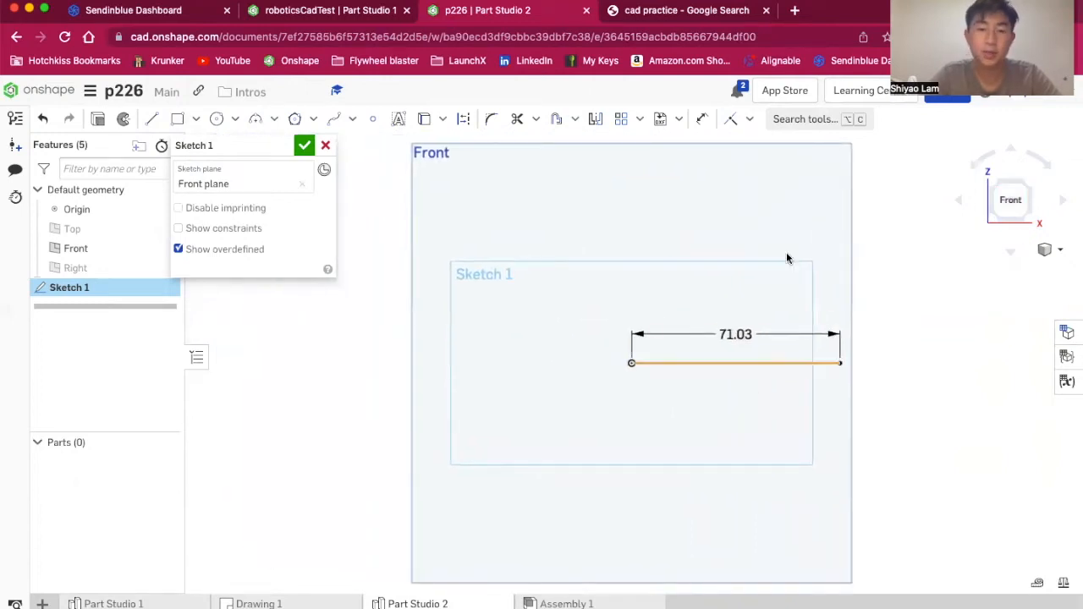
- In Drawing 1, dimension the full length of the lower plate's bottom edge in the front view, placing it below the view
{"action": "left_click", "coordinate": [254, 604]}
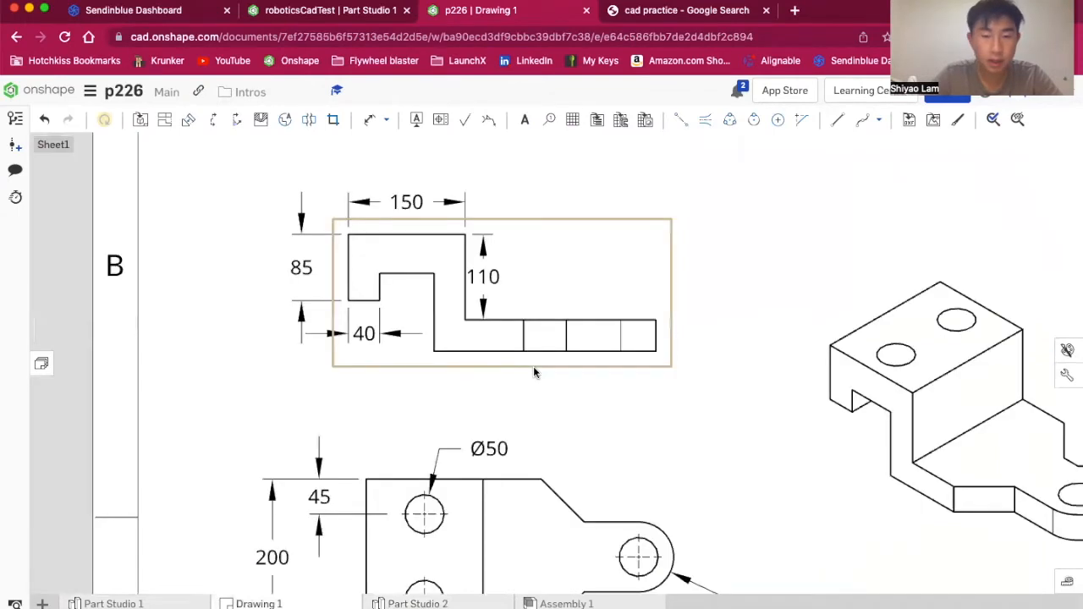
{"action": "scroll", "coordinate": [620, 377], "scroll_direction": "down", "scroll_amount": 5}
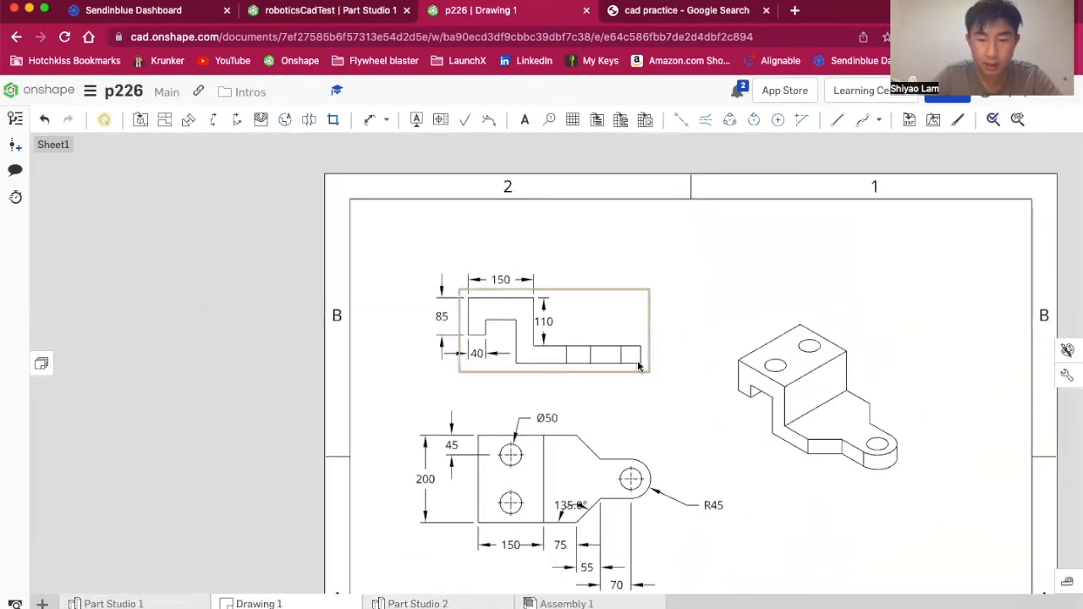
{"action": "scroll", "coordinate": [643, 456], "scroll_direction": "down", "scroll_amount": 3}
{"action": "scroll", "coordinate": [597, 571], "scroll_direction": "up", "scroll_amount": 5}
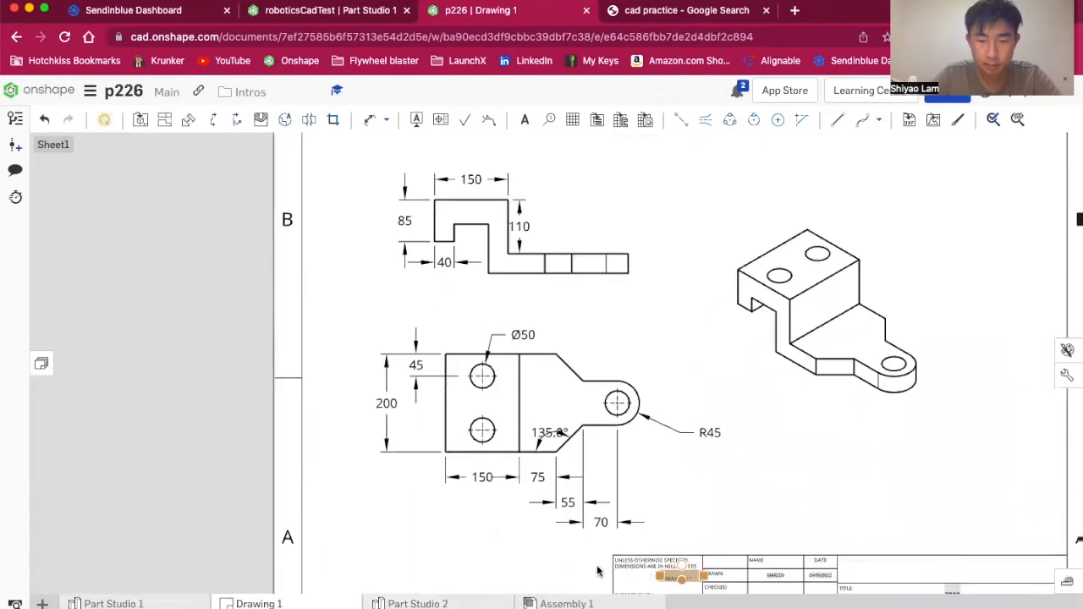
{"action": "scroll", "coordinate": [597, 572], "scroll_direction": "up", "scroll_amount": 3}
{"action": "scroll", "coordinate": [606, 462], "scroll_direction": "down", "scroll_amount": 3}
{"action": "left_click", "coordinate": [370, 123]}
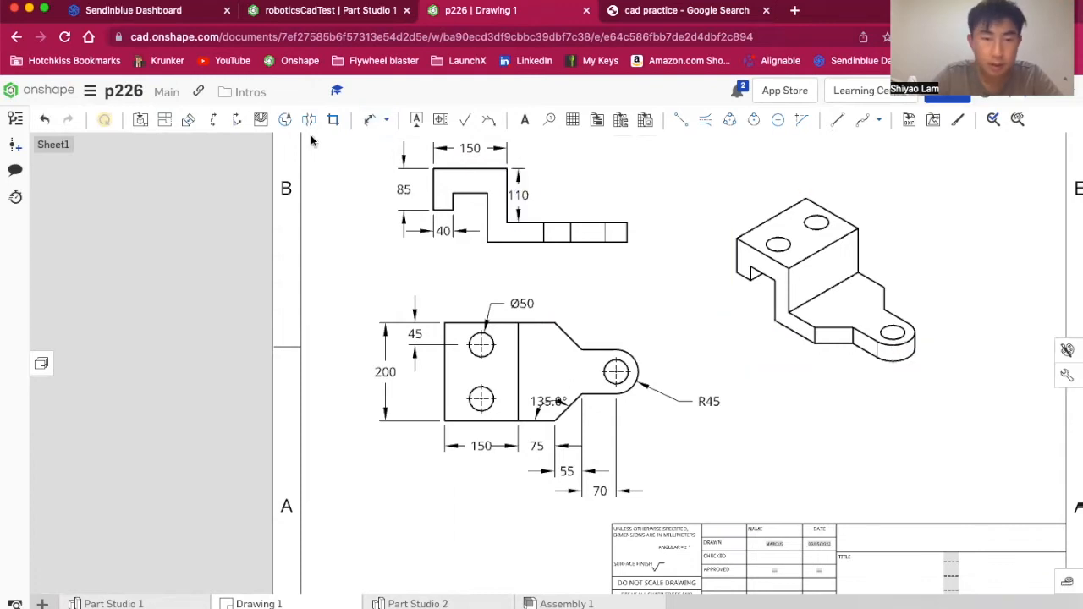
{"action": "left_click", "coordinate": [369, 121]}
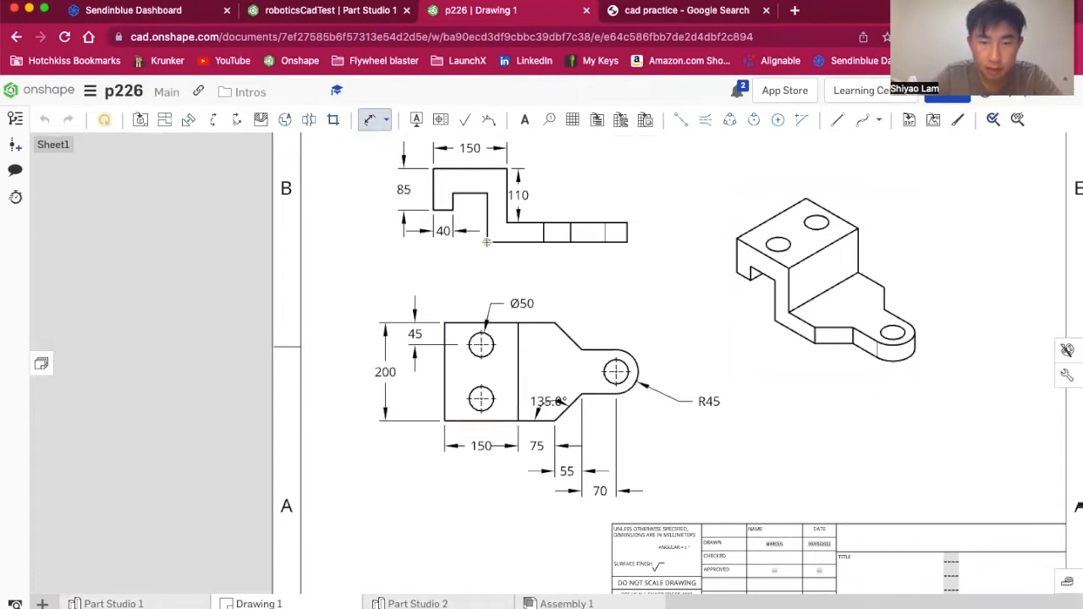
{"action": "left_click", "coordinate": [556, 272]}
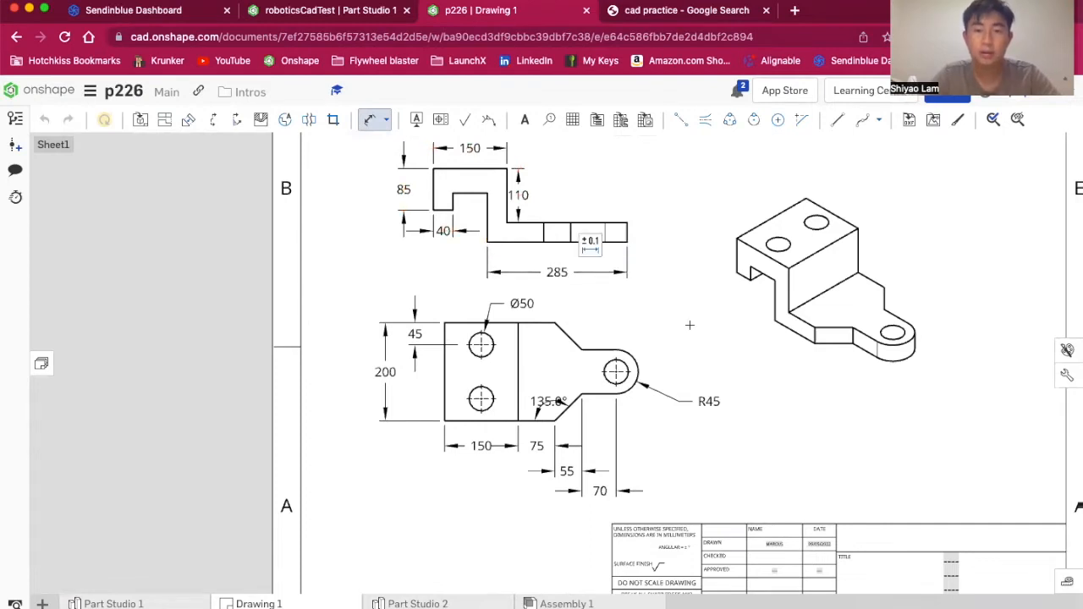
{"action": "key", "text": "Escape"}
- Return to Part Studio 2 and set the horizontal sketch line's length to 285 mm
{"action": "left_click", "coordinate": [417, 603]}
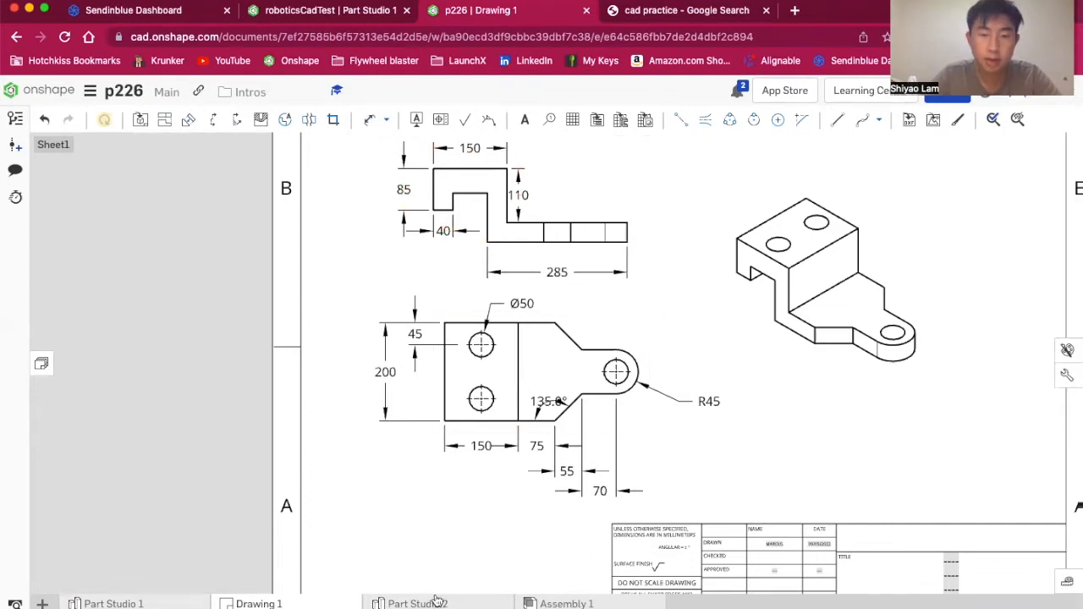
{"action": "double_click", "coordinate": [769, 333]}
{"action": "type", "text": "285"}
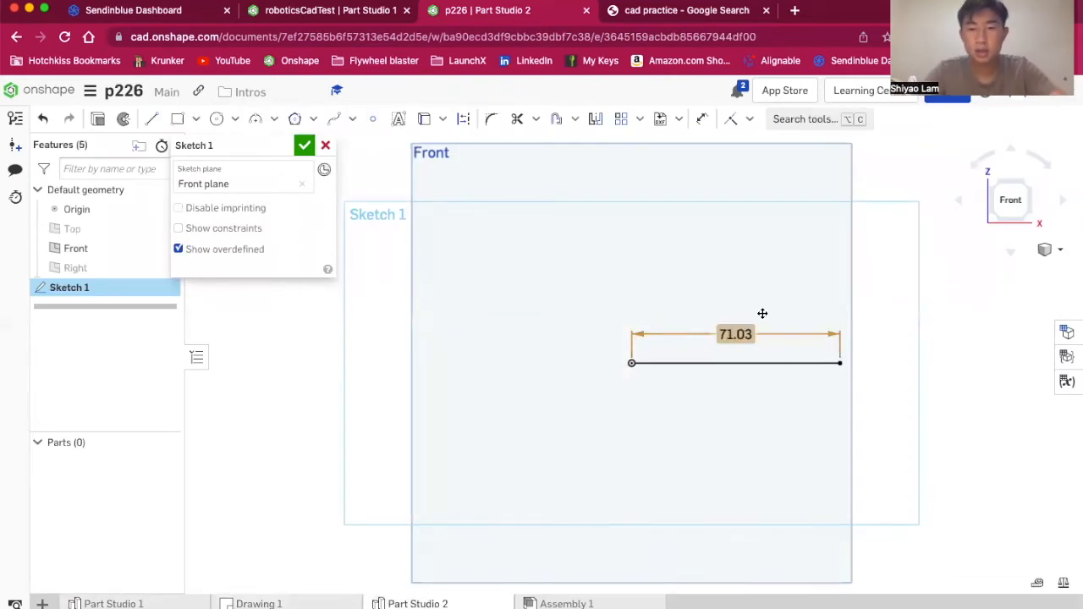
{"action": "key", "text": "Return"}
{"action": "scroll", "coordinate": [787, 369], "scroll_direction": "down", "scroll_amount": 3}
{"action": "left_click", "coordinate": [1009, 202]}
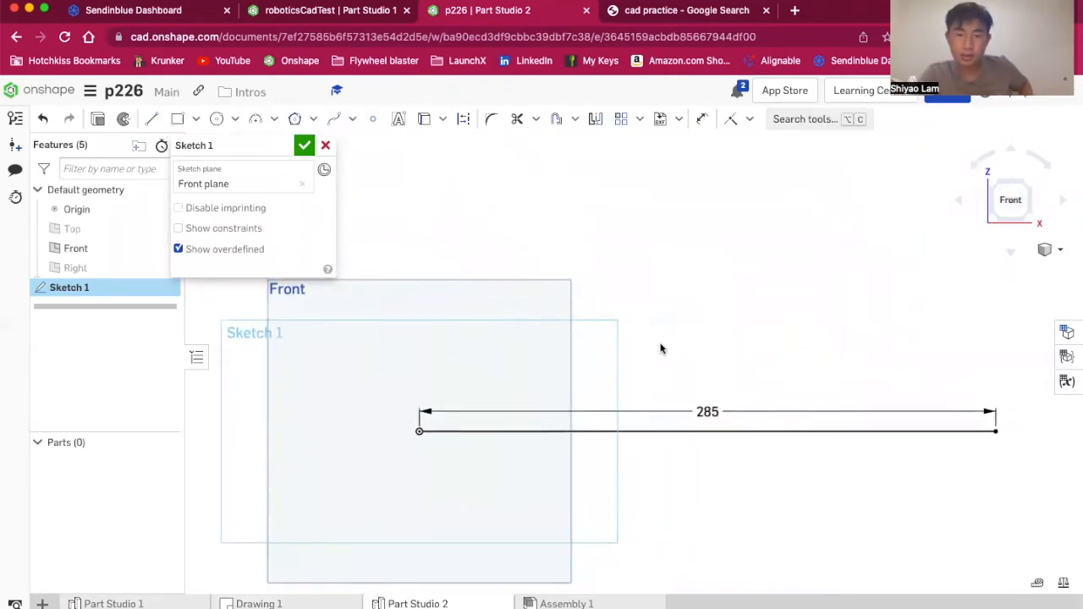
- In Drawing 1, dimension the lower plate's thickness at its free end in the front view, and return to Part Studio 2
{"action": "left_click", "coordinate": [312, 603]}
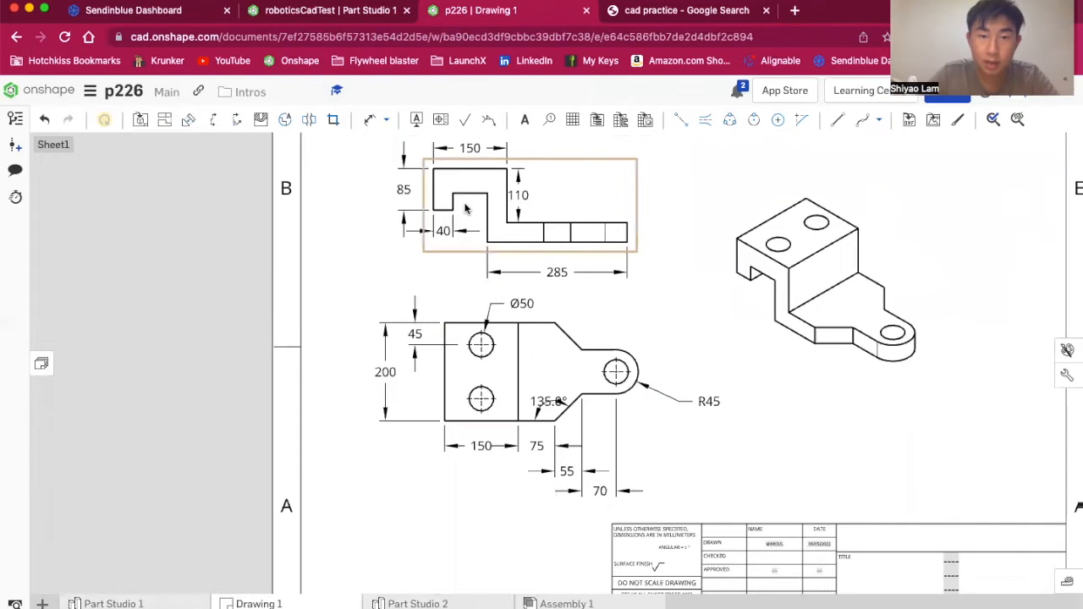
{"action": "scroll", "coordinate": [464, 208], "scroll_direction": "up", "scroll_amount": 3}
{"action": "scroll", "coordinate": [464, 209], "scroll_direction": "down", "scroll_amount": 5}
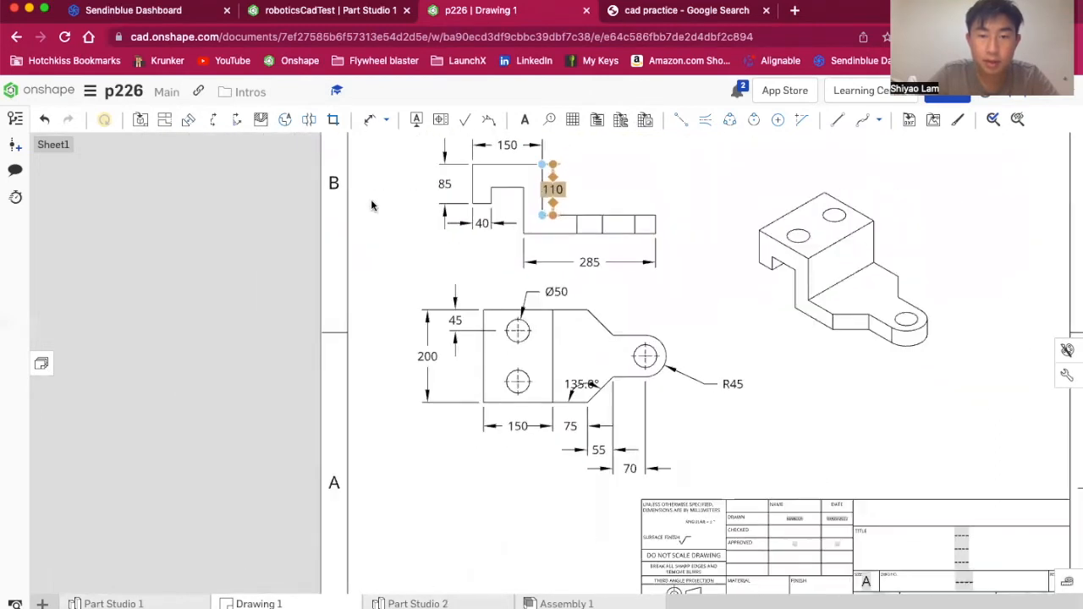
{"action": "scroll", "coordinate": [674, 211], "scroll_direction": "up", "scroll_amount": 3}
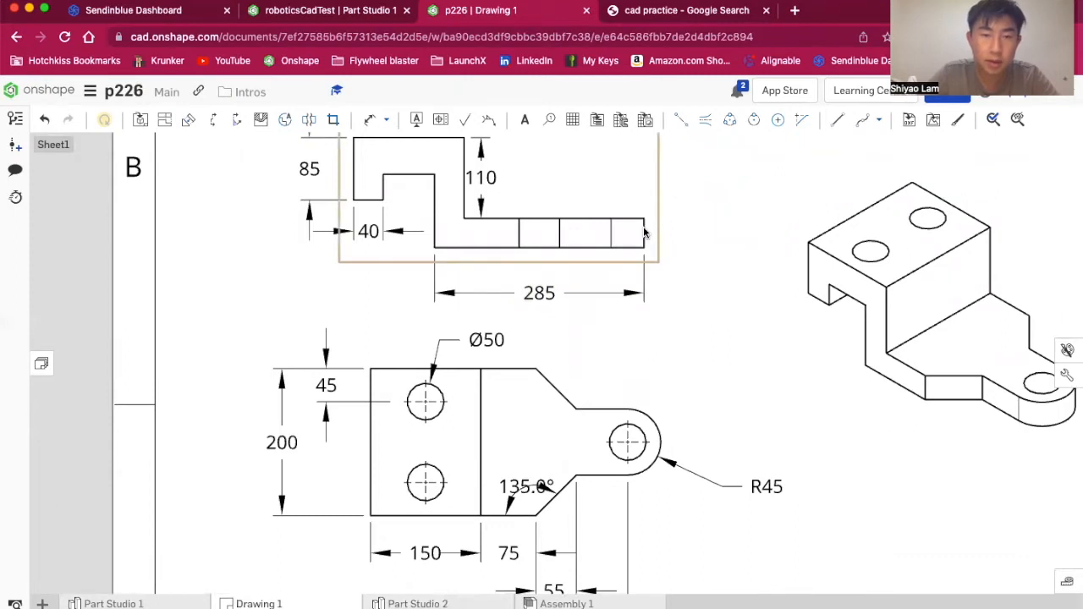
{"action": "scroll", "coordinate": [574, 242], "scroll_direction": "down", "scroll_amount": 2}
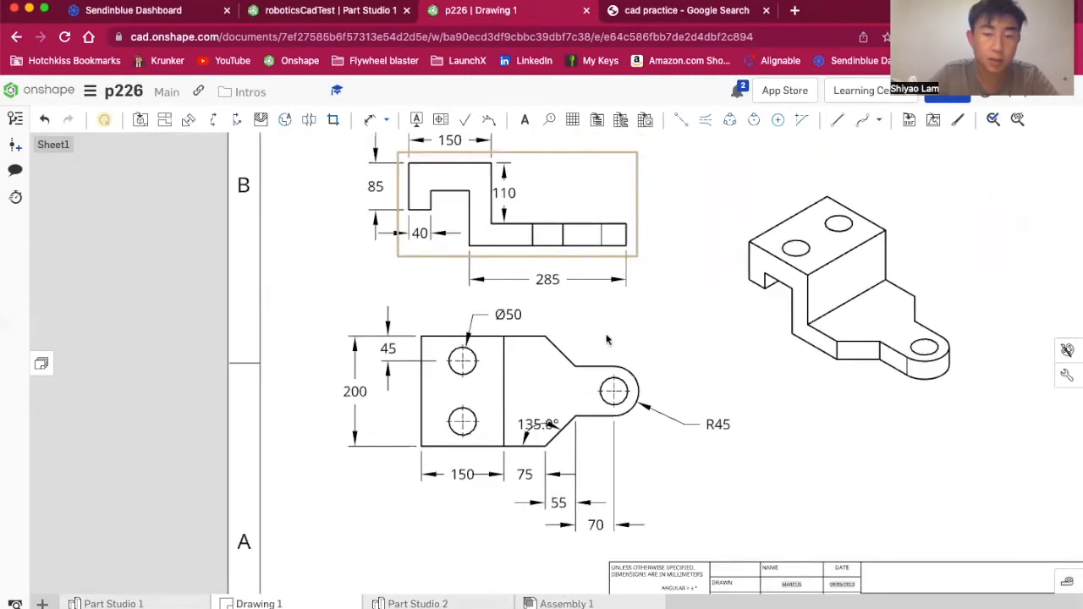
{"action": "left_click", "coordinate": [369, 120]}
{"action": "left_click", "coordinate": [625, 233]}
{"action": "left_click", "coordinate": [657, 234]}
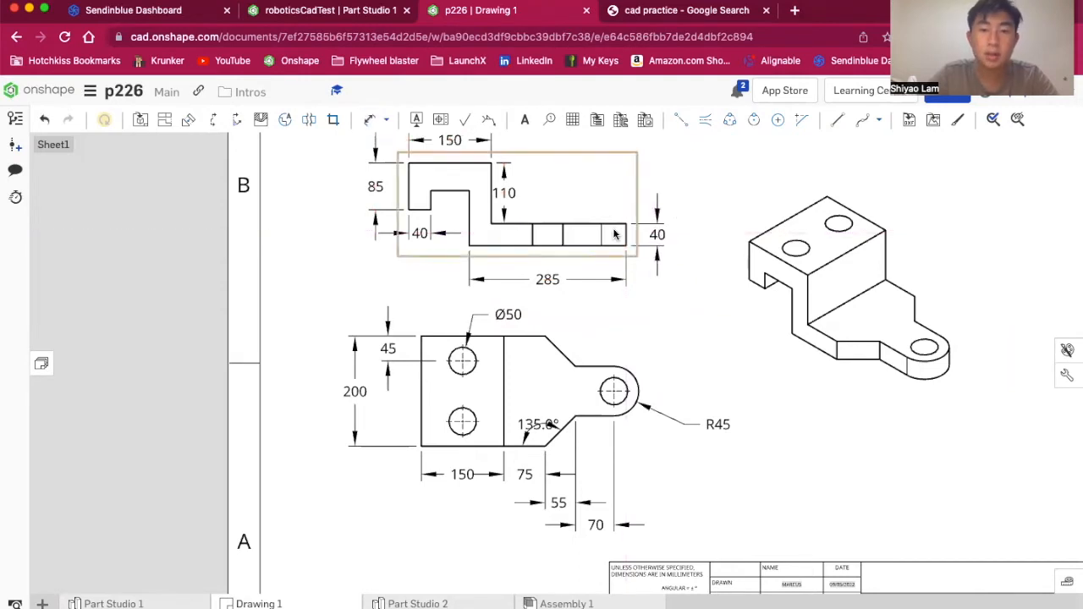
{"action": "key", "text": "Escape"}
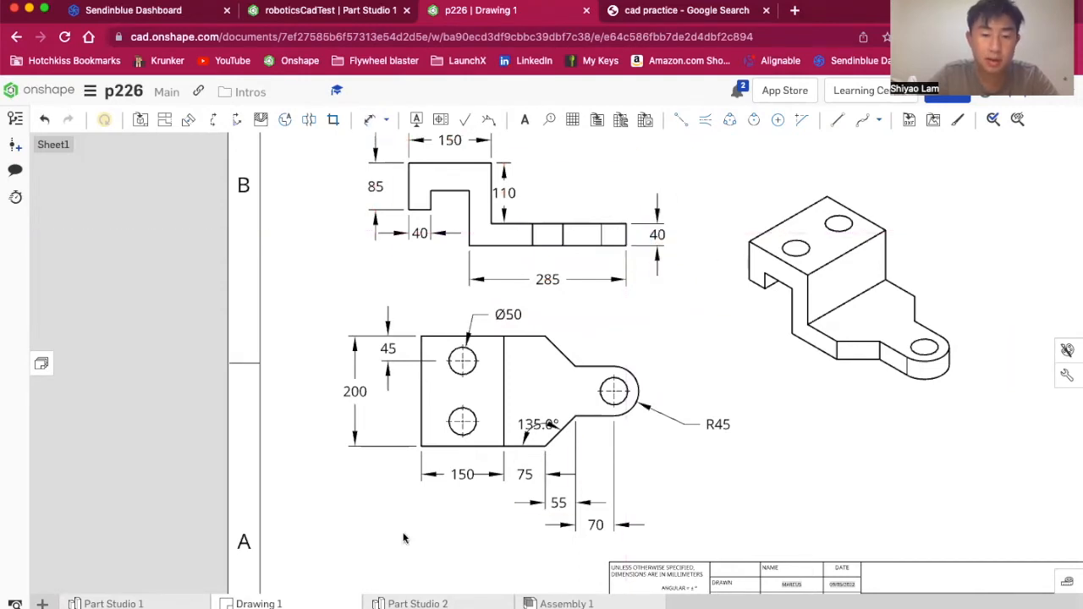
{"action": "left_click", "coordinate": [414, 603]}
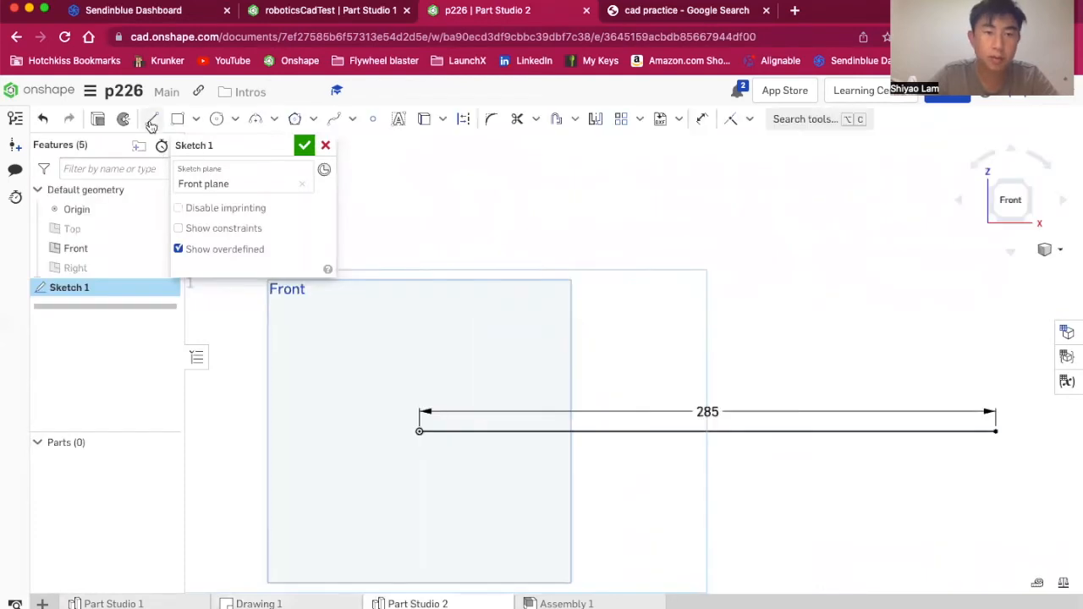
{"action": "left_click", "coordinate": [151, 118]}
{"action": "scroll", "coordinate": [995, 431], "scroll_direction": "down", "scroll_amount": 3}
{"action": "scroll", "coordinate": [1062, 457], "scroll_direction": "up", "scroll_amount": 3}
{"action": "scroll", "coordinate": [1003, 340], "scroll_direction": "down", "scroll_amount": 3}
{"action": "scroll", "coordinate": [1020, 390], "scroll_direction": "up", "scroll_amount": 1}
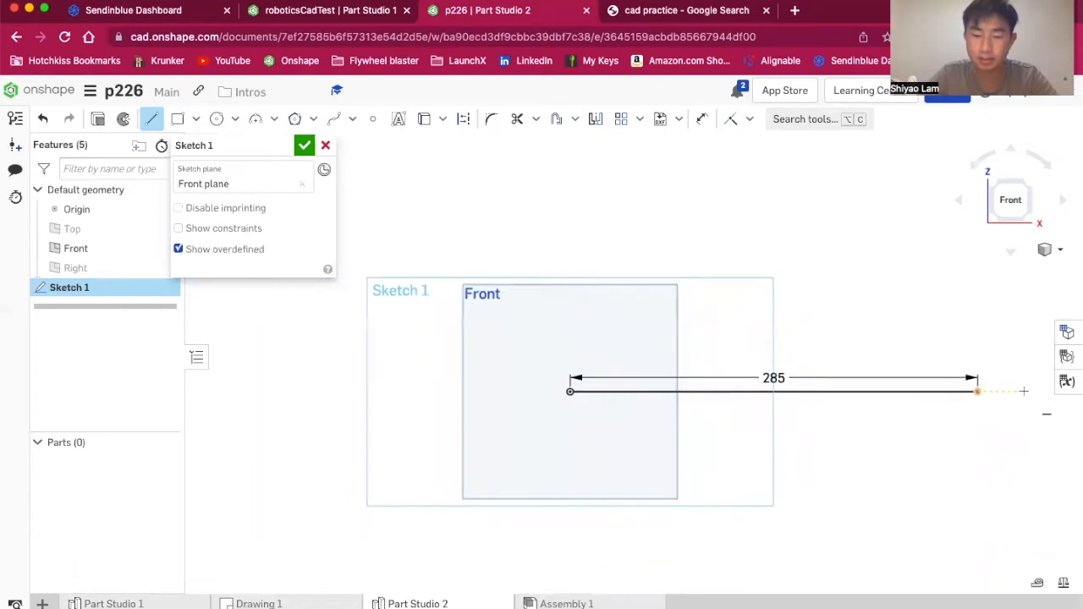
{"action": "left_click", "coordinate": [569, 428]}
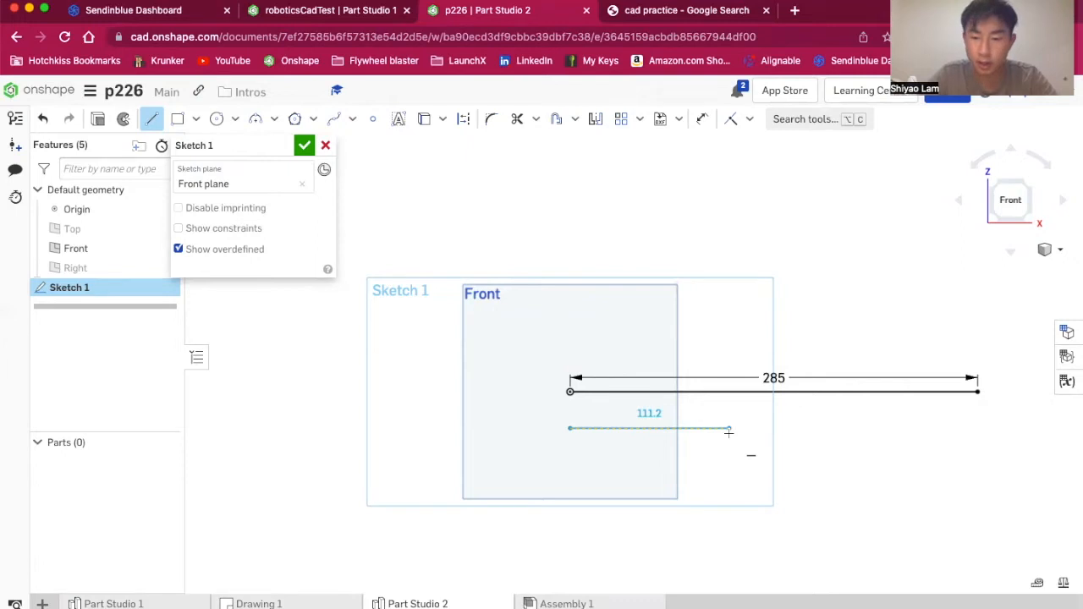
{"action": "key", "text": "Escape"}
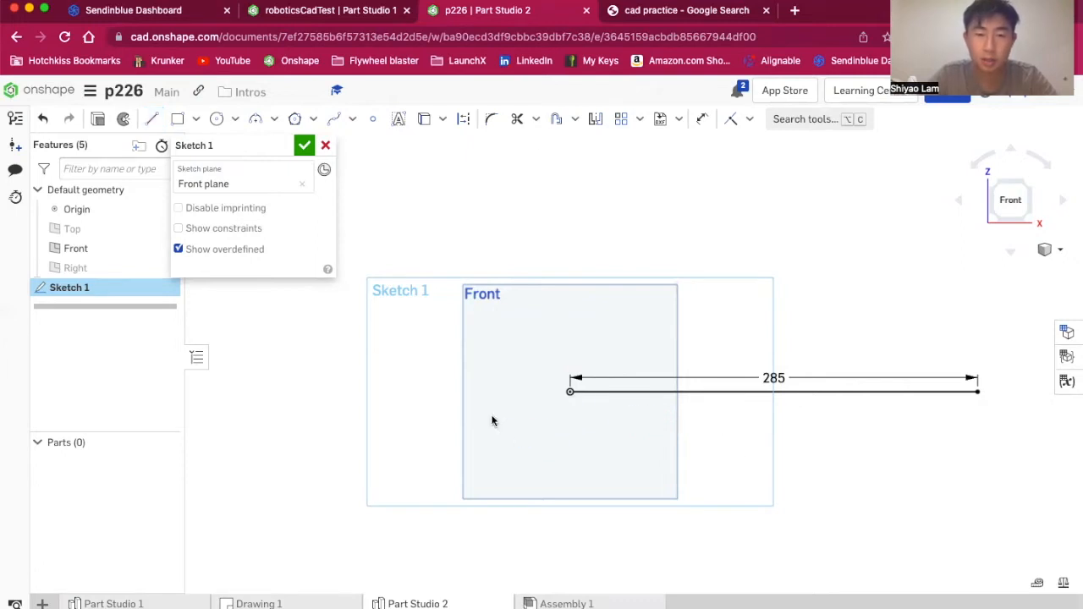
- Sketch a separate horizontal line about 82 mm long above the 285 mm line, vertically aligned with the origin, and undo it
{"action": "left_click", "coordinate": [152, 118]}
{"action": "left_click", "coordinate": [569, 234]}
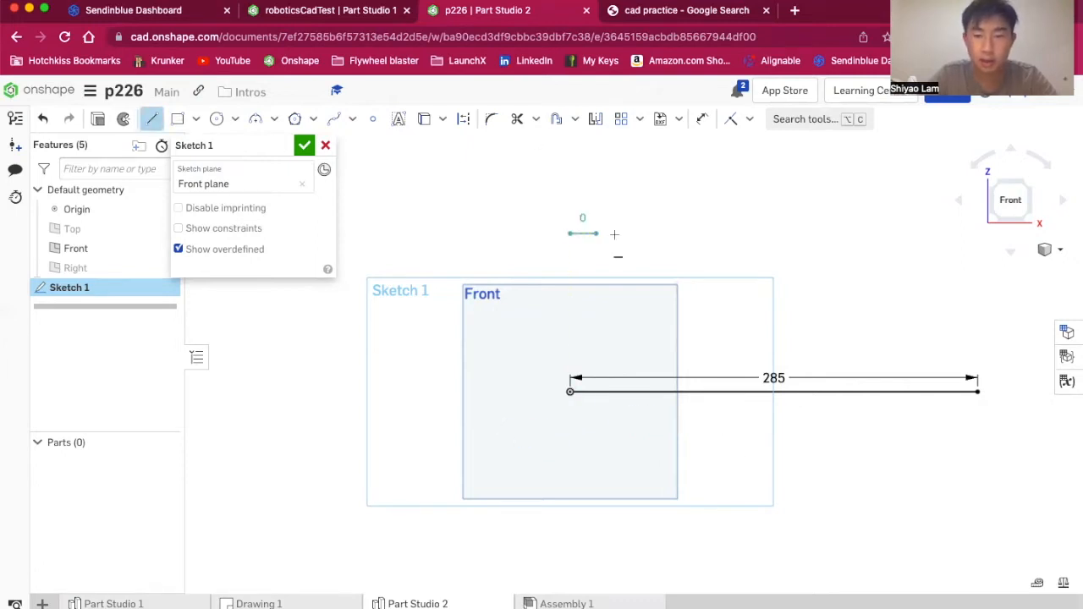
{"action": "left_click", "coordinate": [687, 233]}
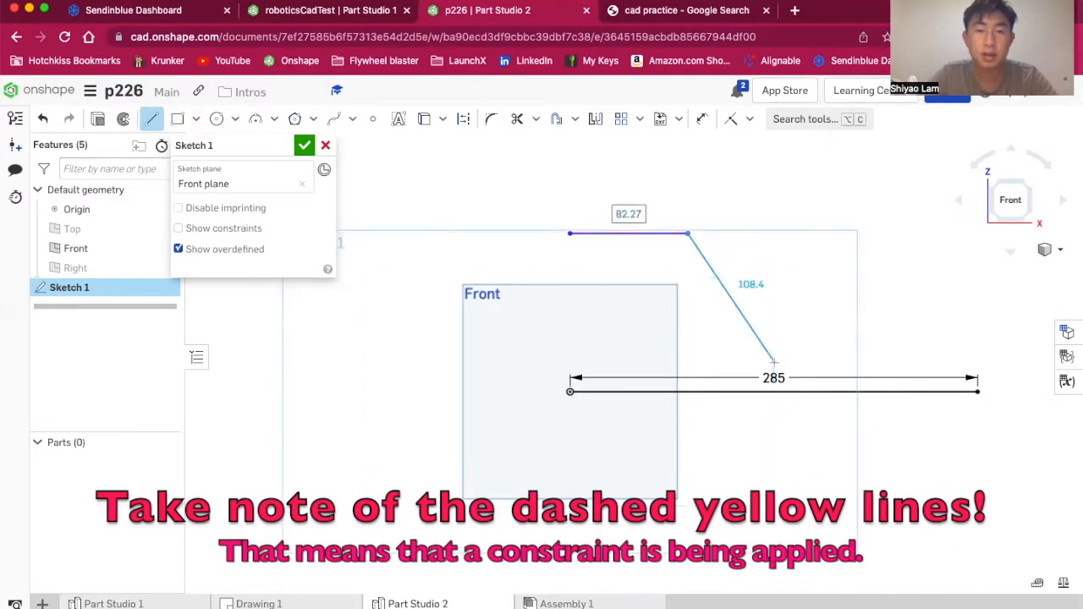
{"action": "key", "text": "Escape"}
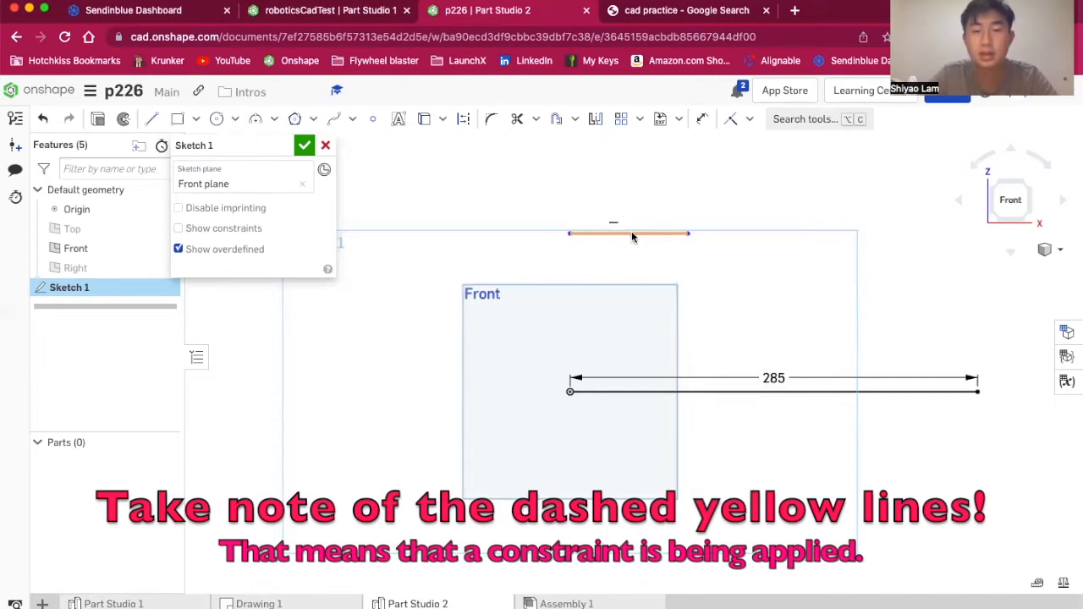
{"action": "key", "text": "super+z"}
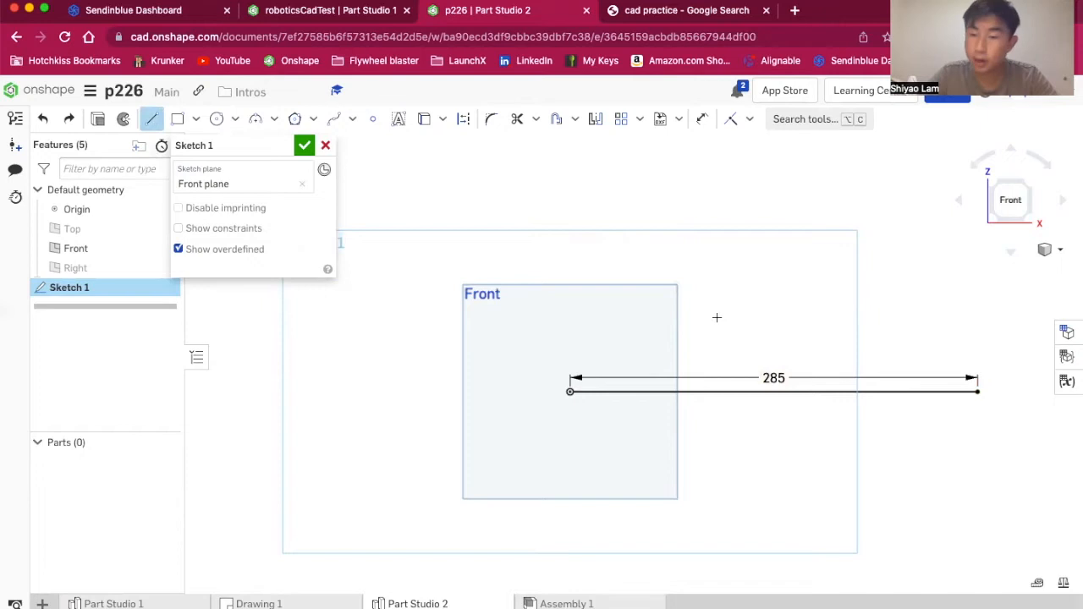
- Draw a vertical line about 41 mm long upward from the free end of the 285 mm line
{"action": "scroll", "coordinate": [717, 317], "scroll_direction": "down", "scroll_amount": 2}
{"action": "scroll", "coordinate": [974, 353], "scroll_direction": "up", "scroll_amount": 2}
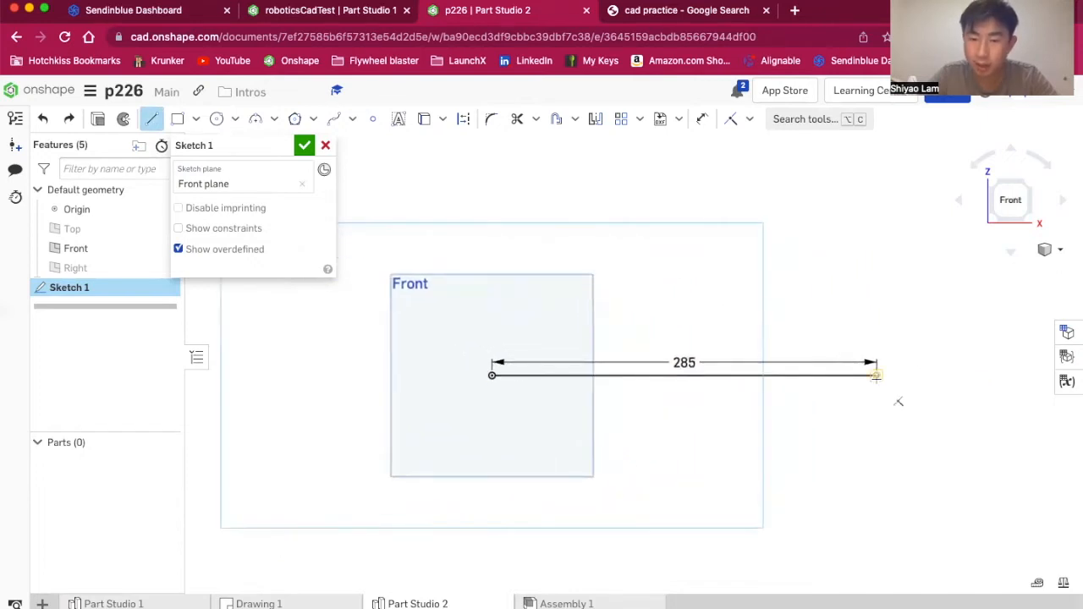
{"action": "left_click", "coordinate": [880, 374]}
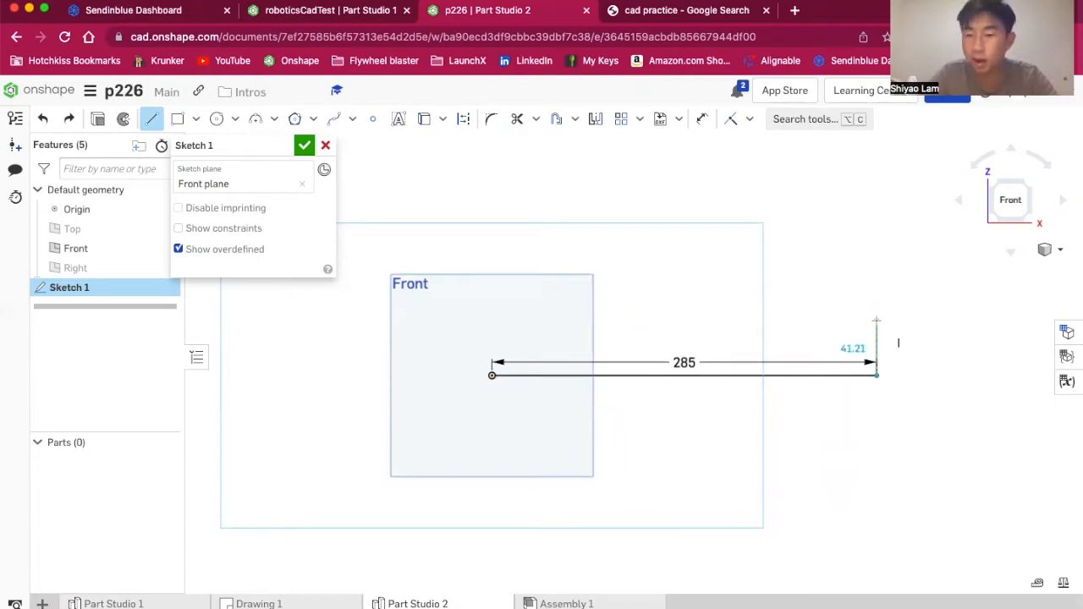
{"action": "left_click", "coordinate": [876, 322]}
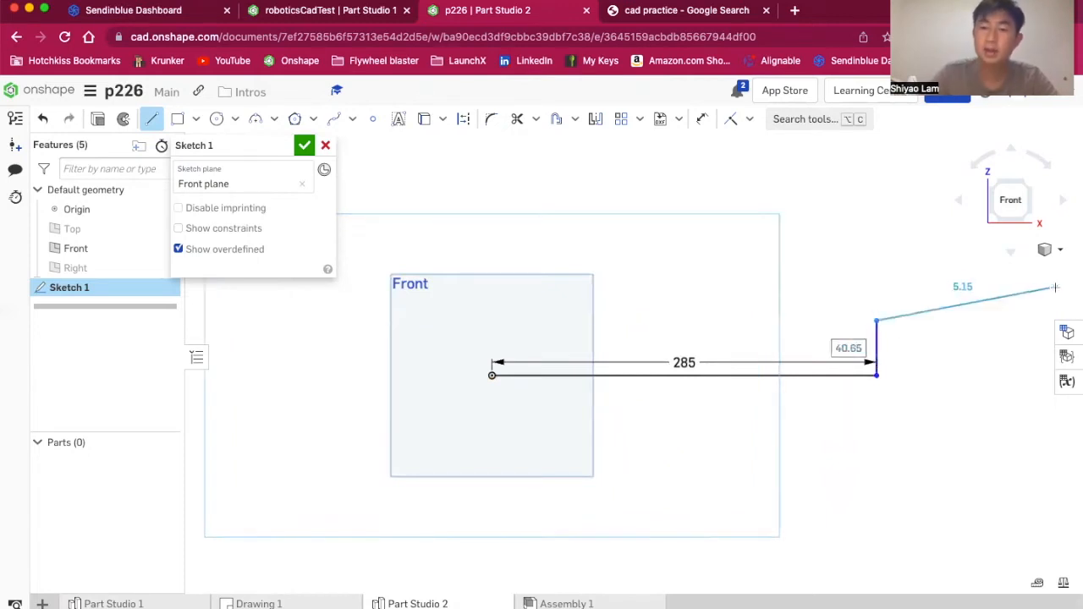
{"action": "key", "text": "Escape"}
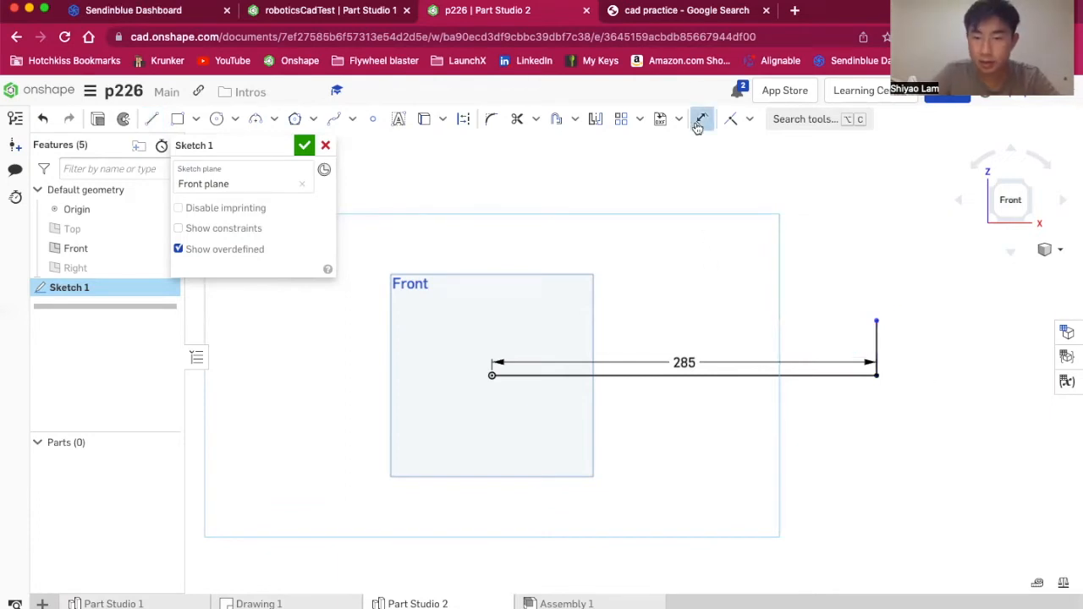
- Dimension the vertical end line and set its length to 40 mm
{"action": "left_click", "coordinate": [876, 348]}
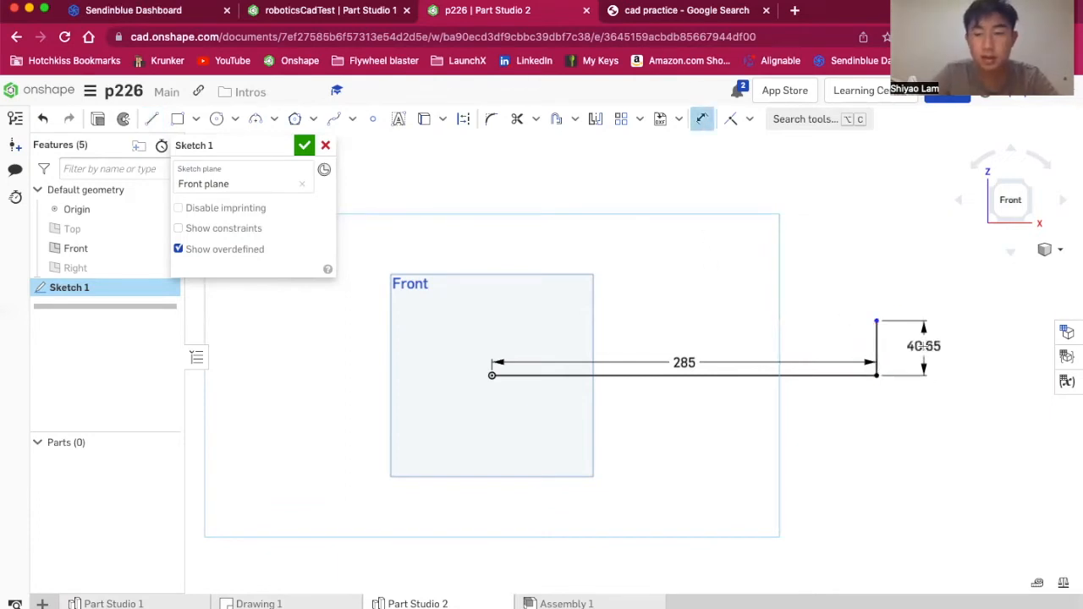
{"action": "left_click", "coordinate": [923, 347]}
{"action": "type", "text": "40"}
{"action": "key", "text": "Return"}
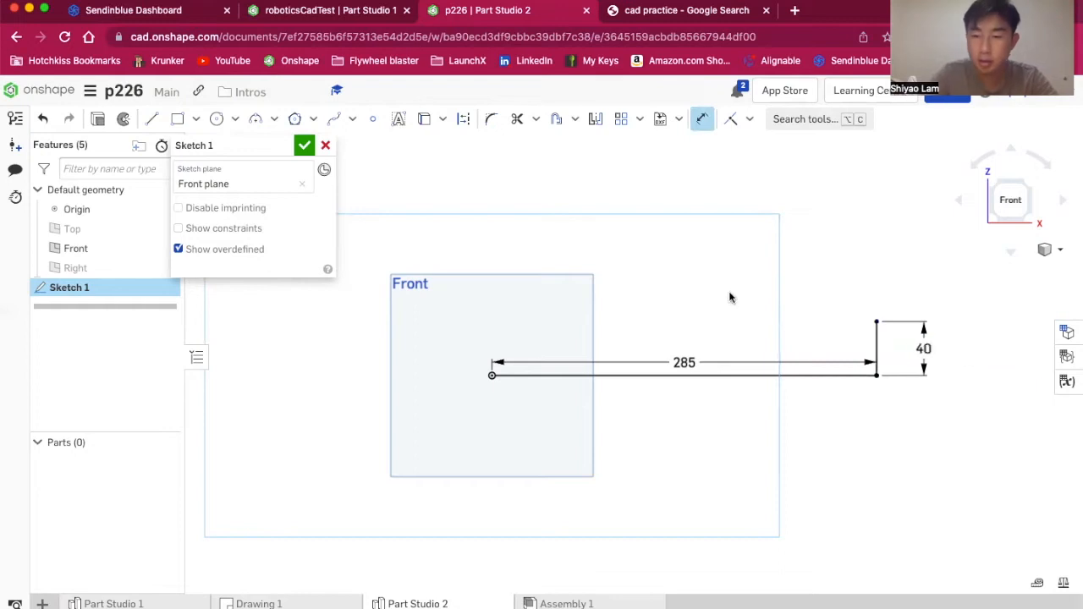
- Examine Drawing 1's front view for the dimensions that determine the length of the lower plate's upper edge
{"action": "scroll", "coordinate": [712, 263], "scroll_direction": "up", "scroll_amount": 1}
{"action": "scroll", "coordinate": [712, 263], "scroll_direction": "up", "scroll_amount": 1}
{"action": "left_click", "coordinate": [152, 120]}
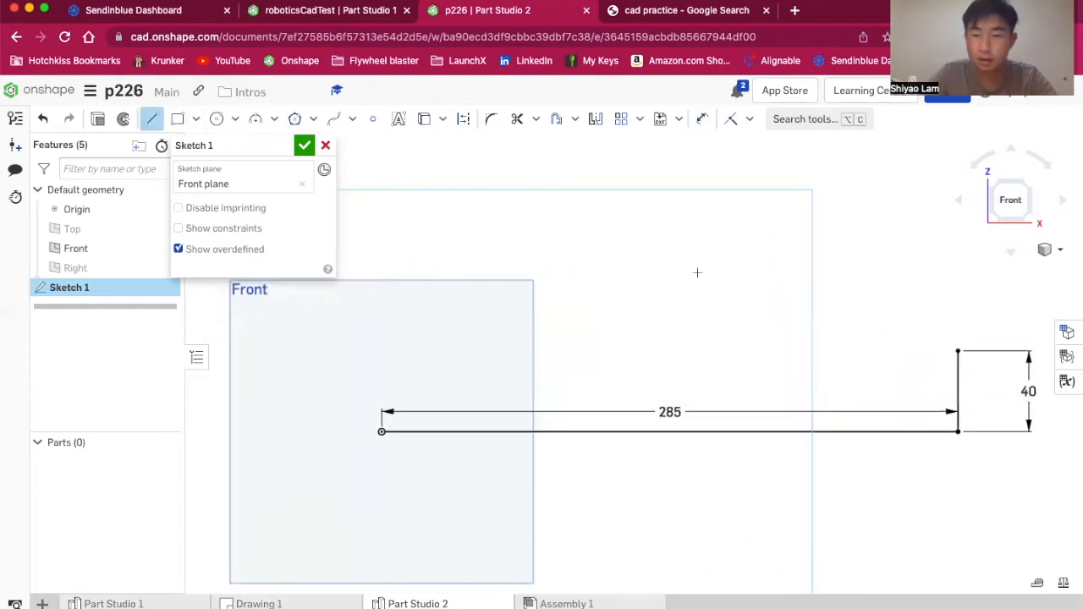
{"action": "scroll", "coordinate": [697, 272], "scroll_direction": "down", "scroll_amount": 2}
{"action": "left_click", "coordinate": [289, 603]}
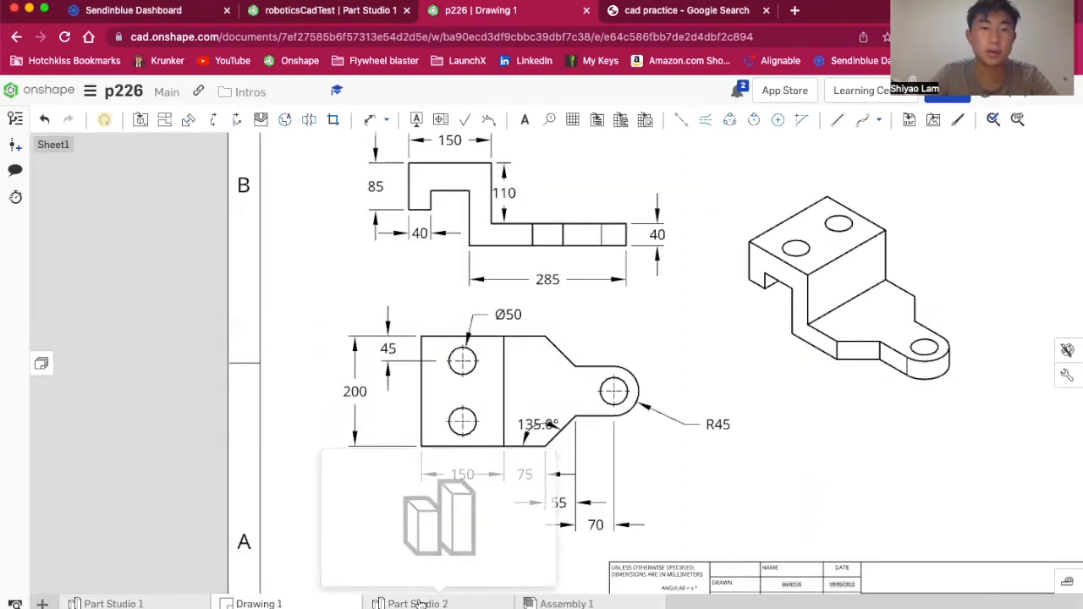
{"action": "scroll", "coordinate": [460, 385], "scroll_direction": "down", "scroll_amount": 2}
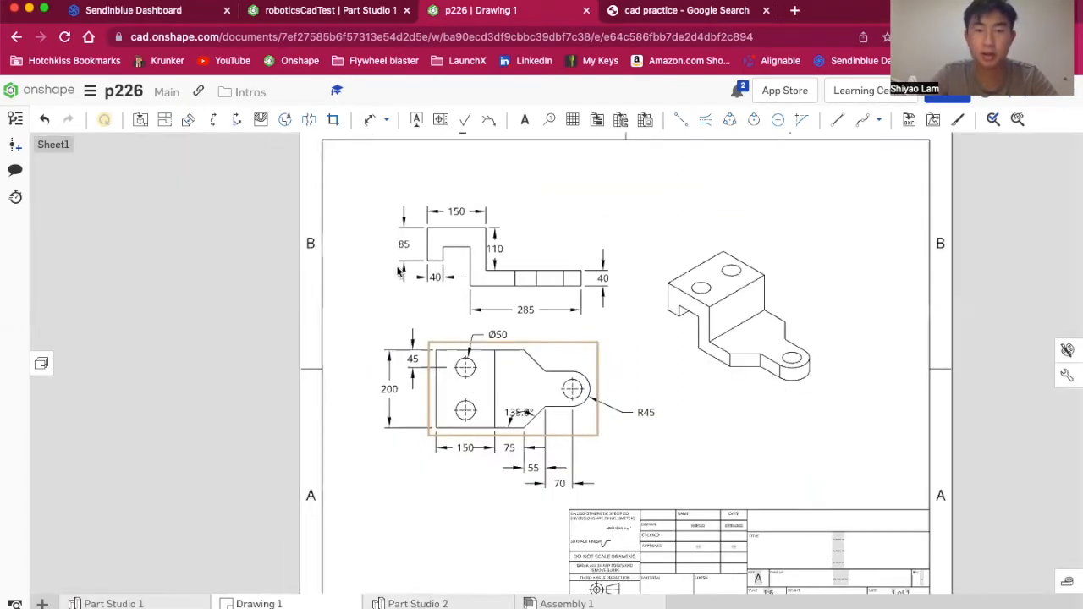
{"action": "scroll", "coordinate": [389, 246], "scroll_direction": "up", "scroll_amount": 1}
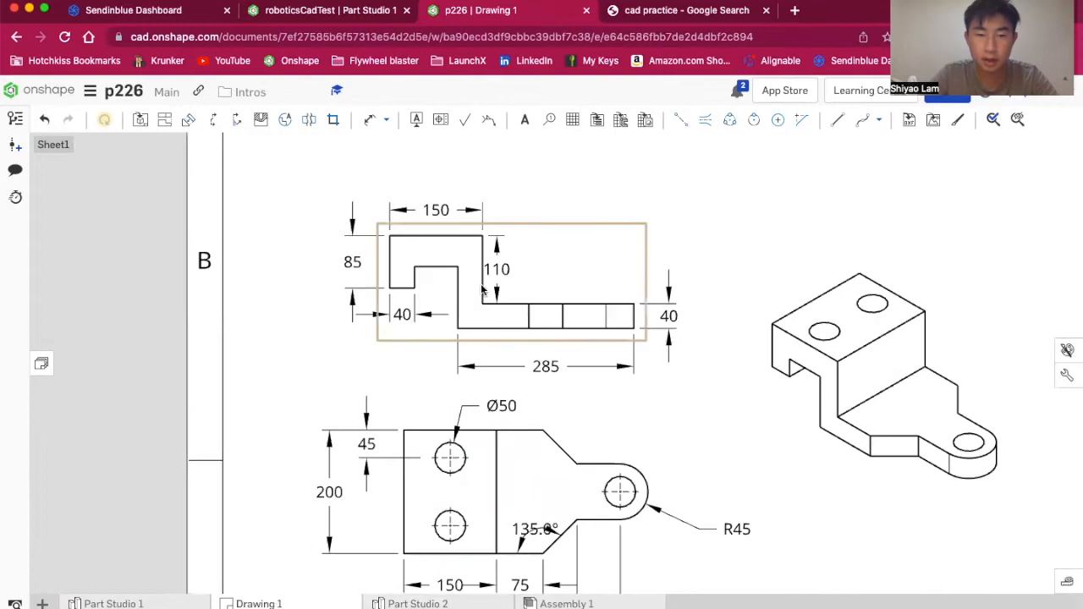
{"action": "scroll", "coordinate": [480, 283], "scroll_direction": "up", "scroll_amount": 3}
{"action": "scroll", "coordinate": [643, 367], "scroll_direction": "down", "scroll_amount": 2}
{"action": "scroll", "coordinate": [643, 366], "scroll_direction": "down", "scroll_amount": 2}
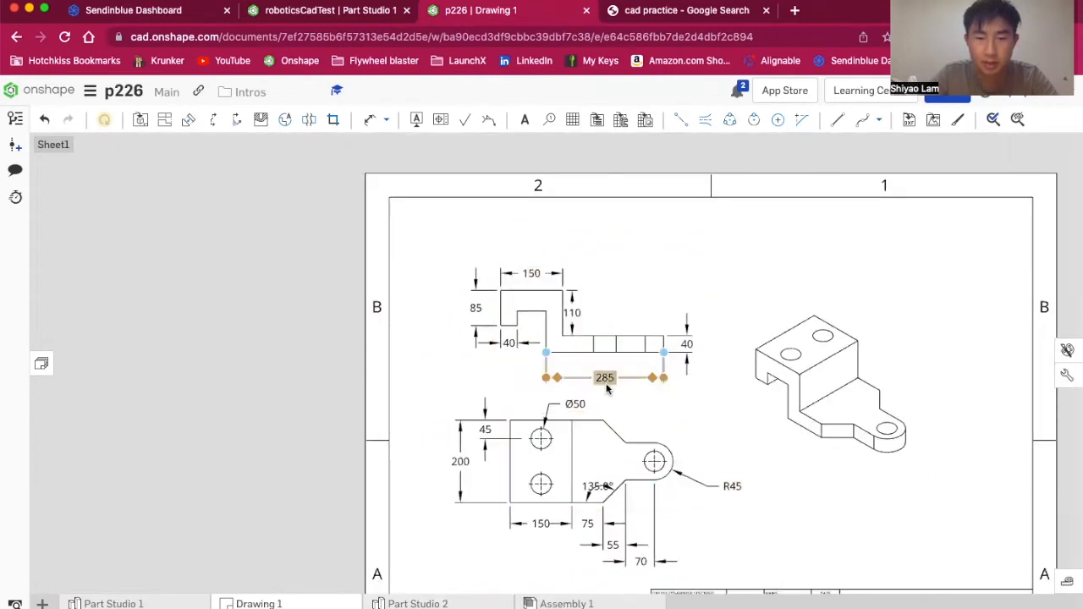
{"action": "scroll", "coordinate": [556, 347], "scroll_direction": "up", "scroll_amount": 3}
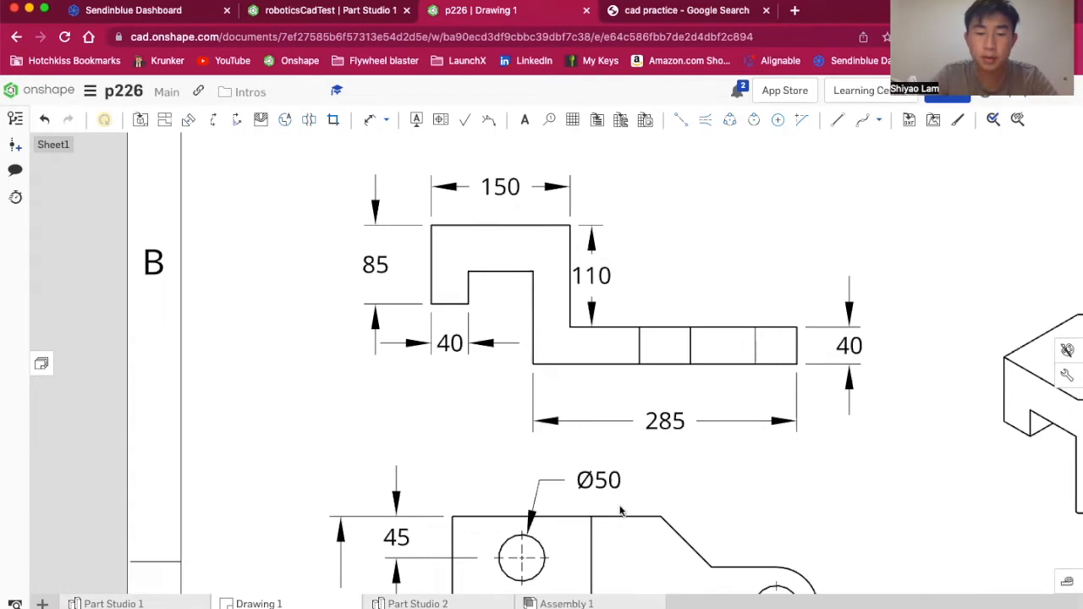
- In Part Studio 2, draw a horizontal line about 228 mm long from the vertical line's upper end back toward the origin side
{"action": "left_click", "coordinate": [432, 603]}
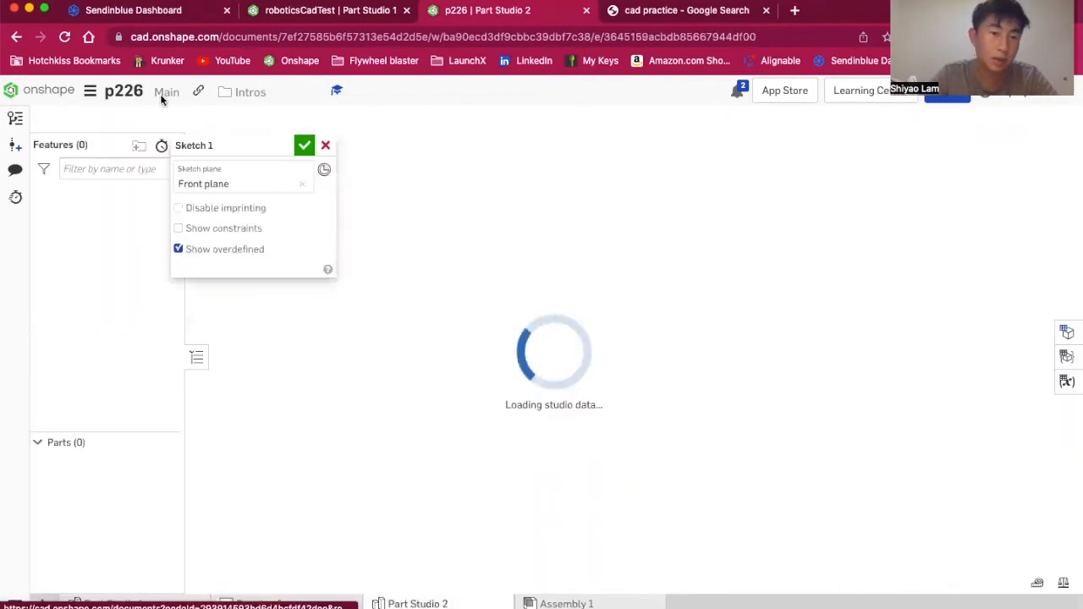
{"action": "left_click", "coordinate": [154, 121]}
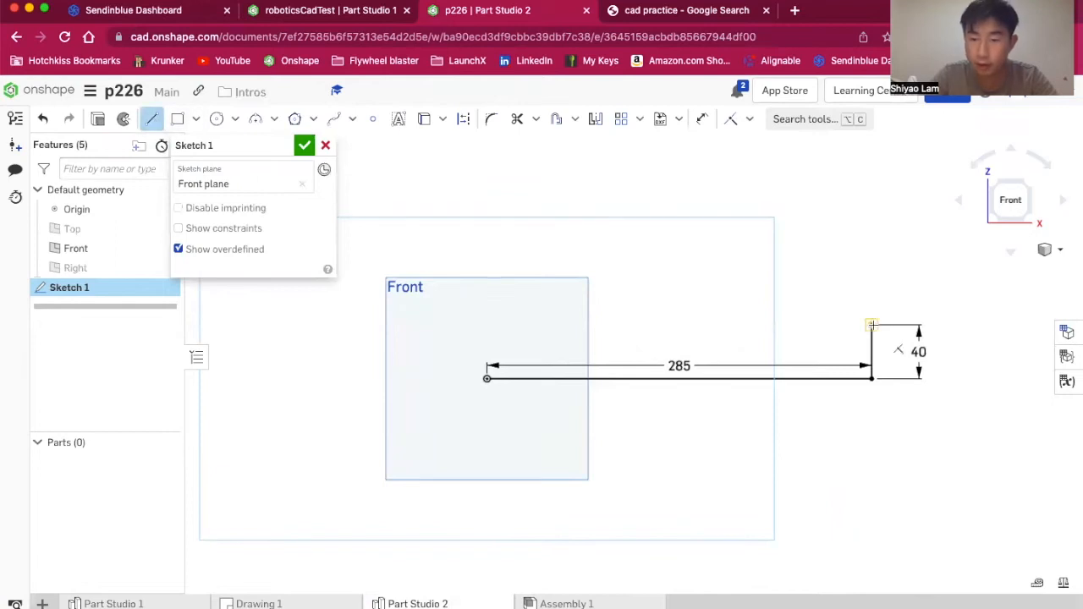
{"action": "left_click", "coordinate": [871, 323]}
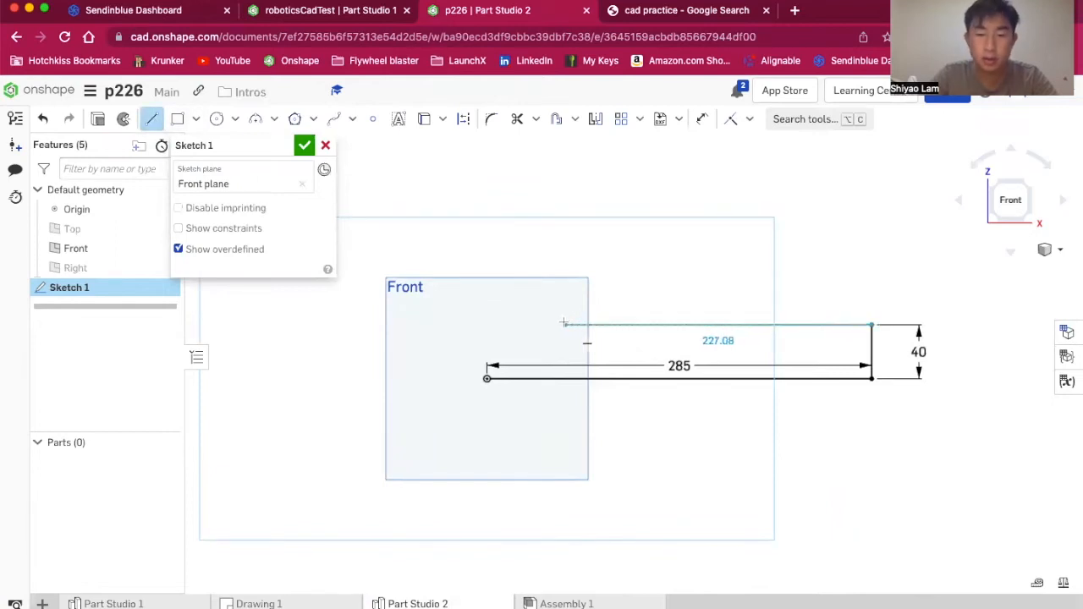
{"action": "left_click", "coordinate": [563, 324]}
{"action": "key", "text": "Escape"}
- Dimension the upper horizontal line above the profile and set its length to 285-40 mm
{"action": "left_click_drag", "start_coordinate": [735, 345], "coordinate": [736, 282]}
{"action": "double_click", "coordinate": [736, 282]}
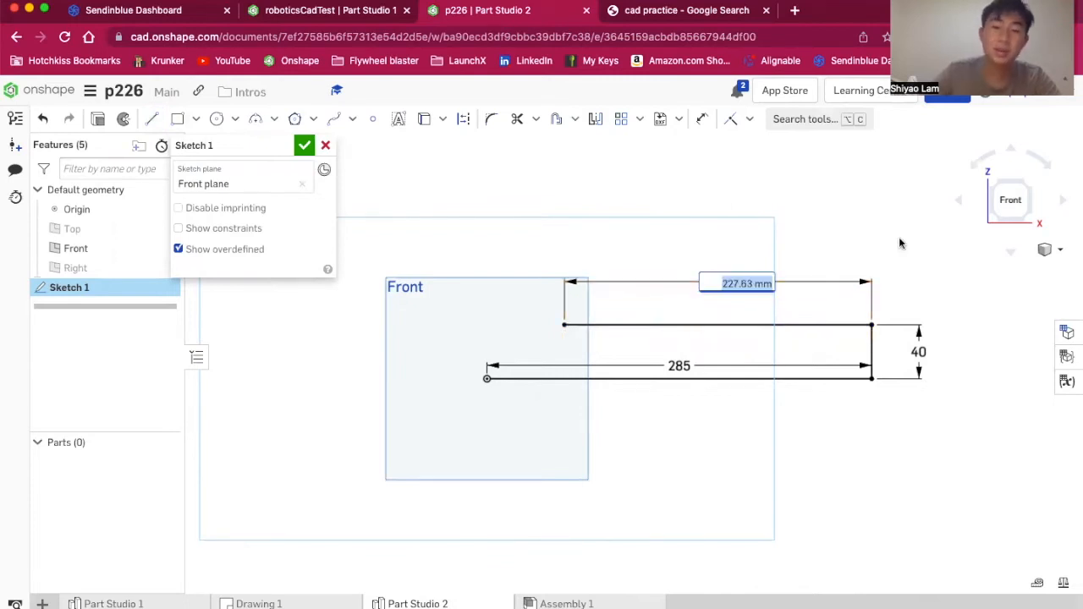
{"action": "type", "text": "28"}
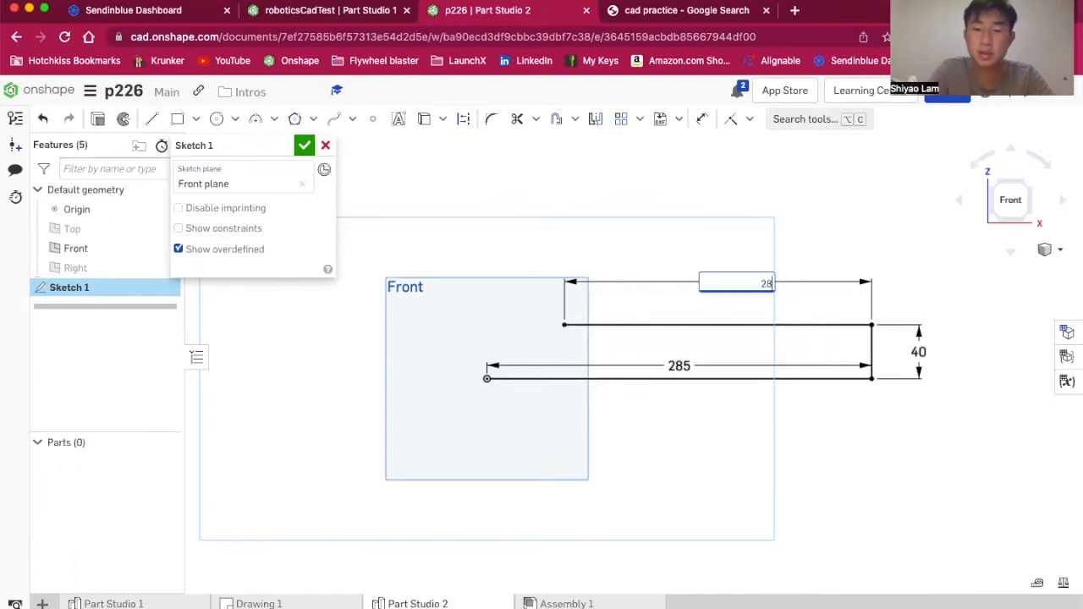
{"action": "type", "text": "5-40"}
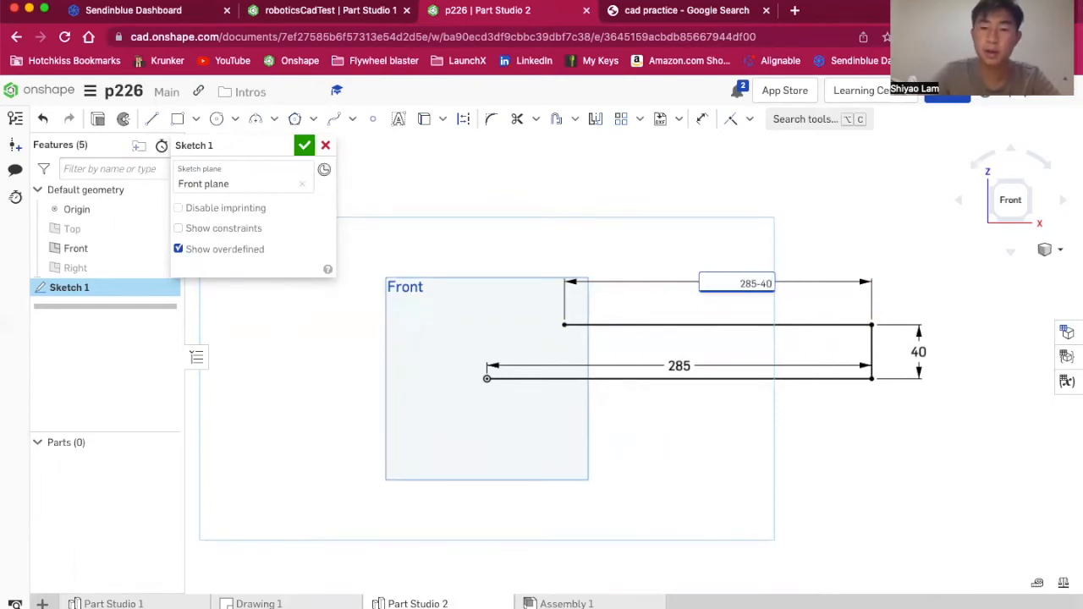
{"action": "key", "text": "Return"}
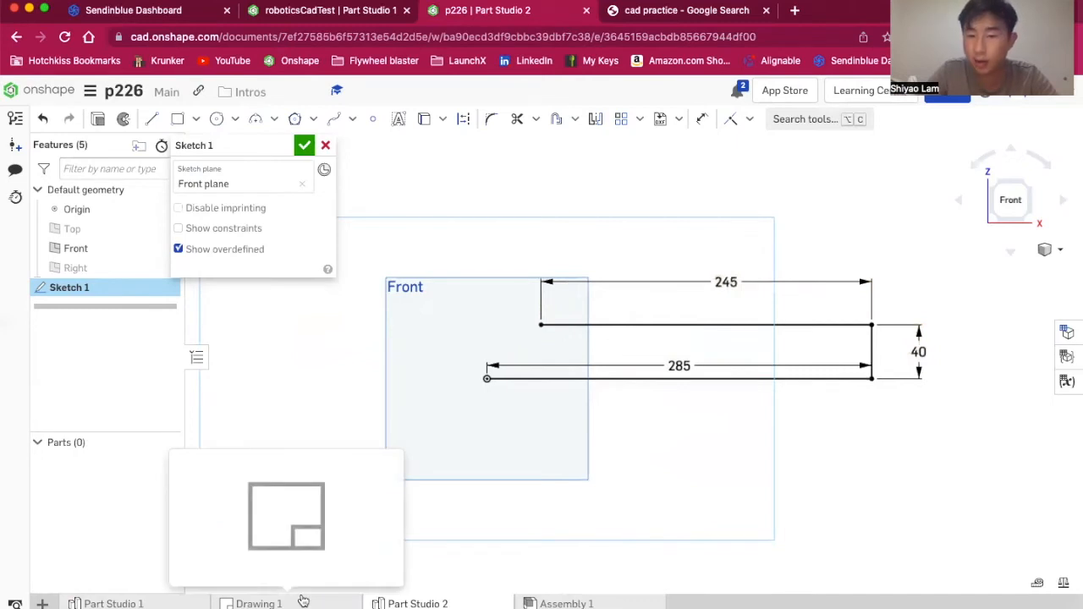
- After checking Drawing 1's front view, draw a vertical line upward from the 245 mm line's free end and set its length to 110 mm
{"action": "left_click", "coordinate": [303, 603]}
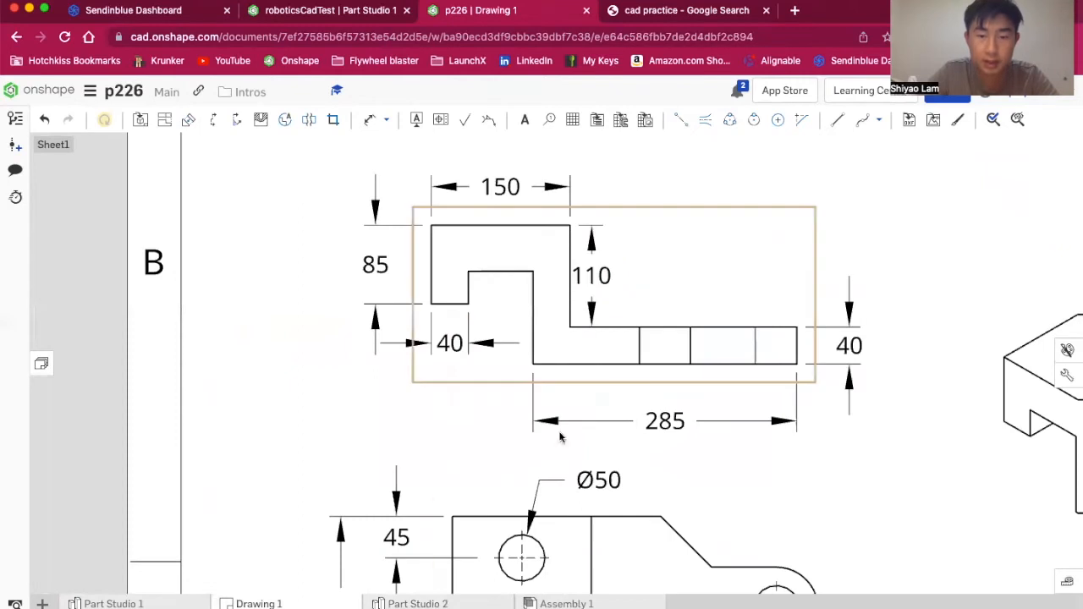
{"action": "left_click", "coordinate": [428, 603]}
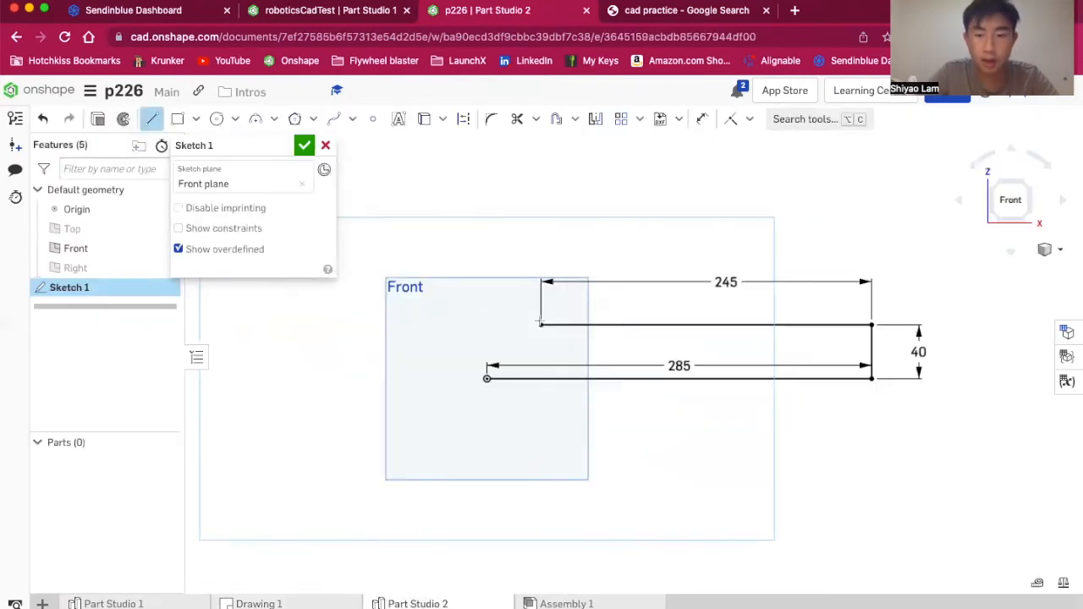
{"action": "left_click", "coordinate": [540, 324]}
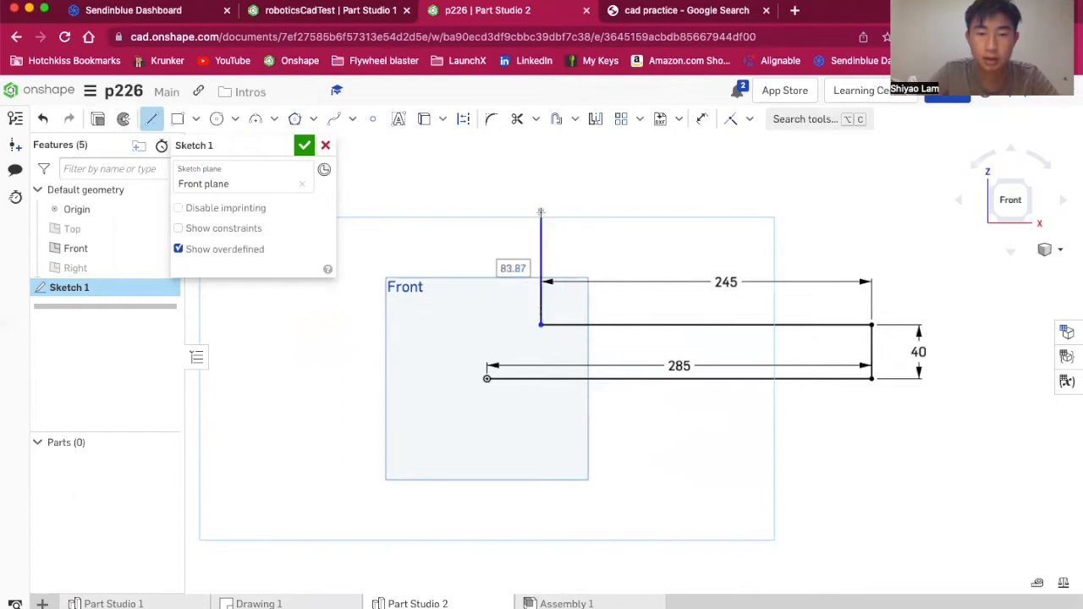
{"action": "key", "text": "Escape"}
{"action": "double_click", "coordinate": [506, 270]}
{"action": "type", "text": "110"}
{"action": "key", "text": "Return"}
- Draw a horizontal line from the 110 mm line's upper end away from the lower plate and set its length to 150 mm
{"action": "left_click", "coordinate": [314, 603]}
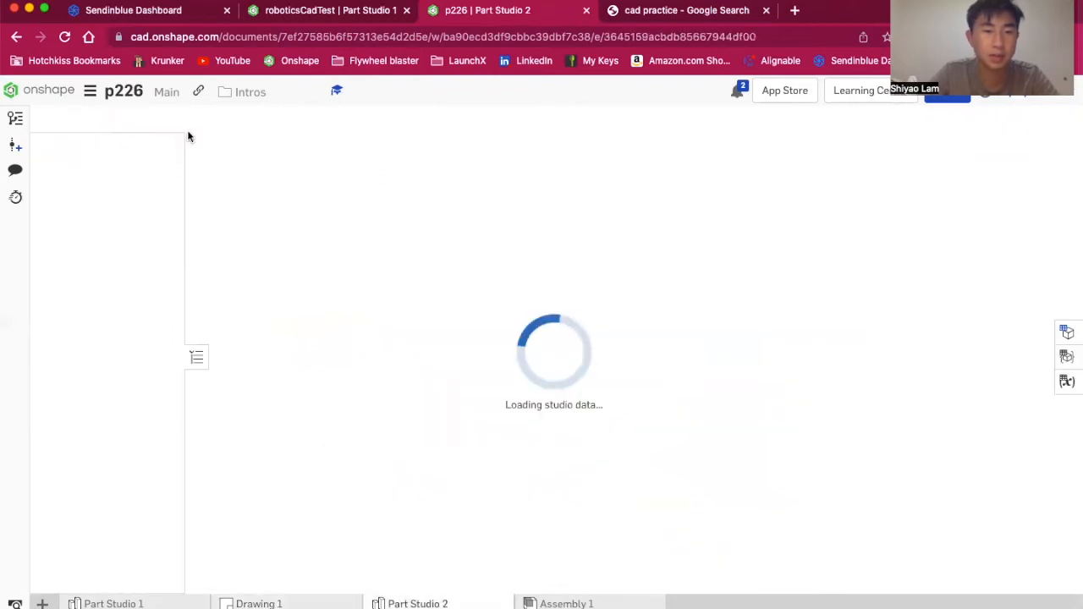
{"action": "left_click", "coordinate": [150, 123]}
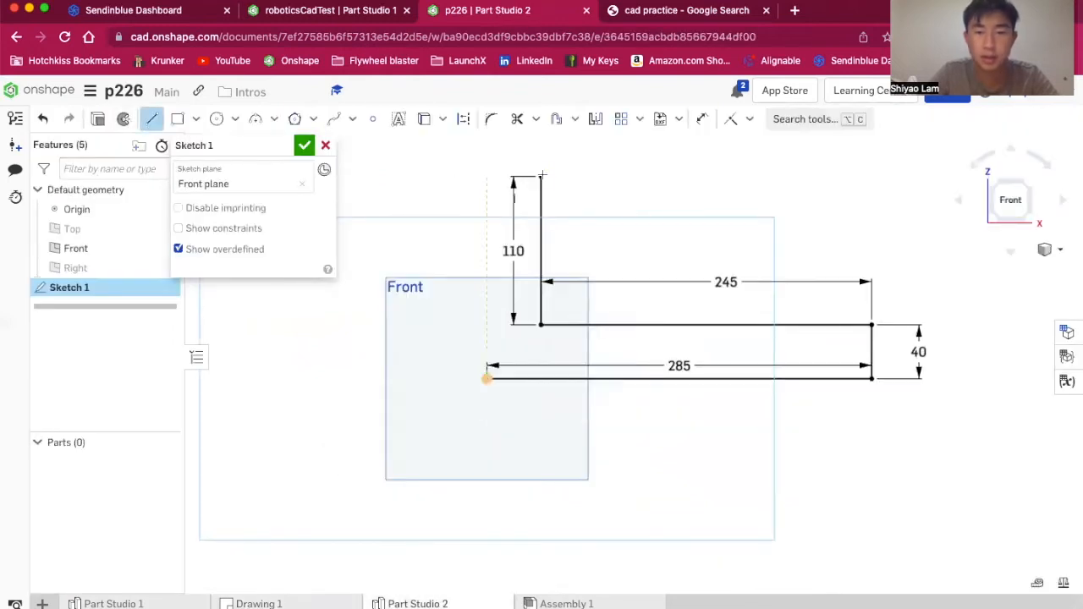
{"action": "left_click", "coordinate": [540, 177]}
{"action": "scroll", "coordinate": [455, 204], "scroll_direction": "down", "scroll_amount": 3}
{"action": "left_click", "coordinate": [401, 185]}
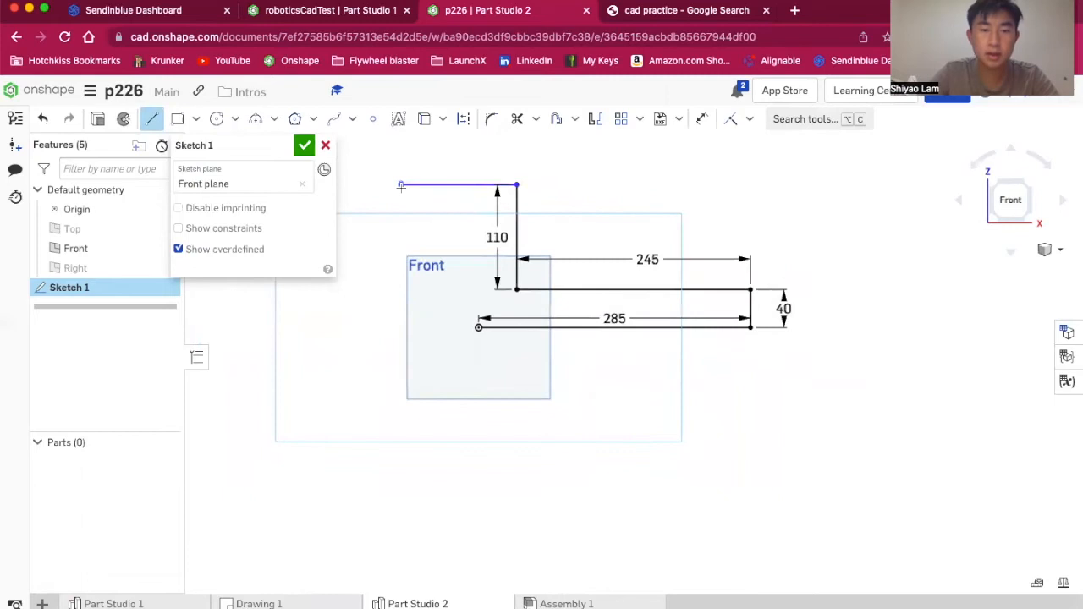
{"action": "key", "text": "Escape"}
{"action": "double_click", "coordinate": [459, 203]}
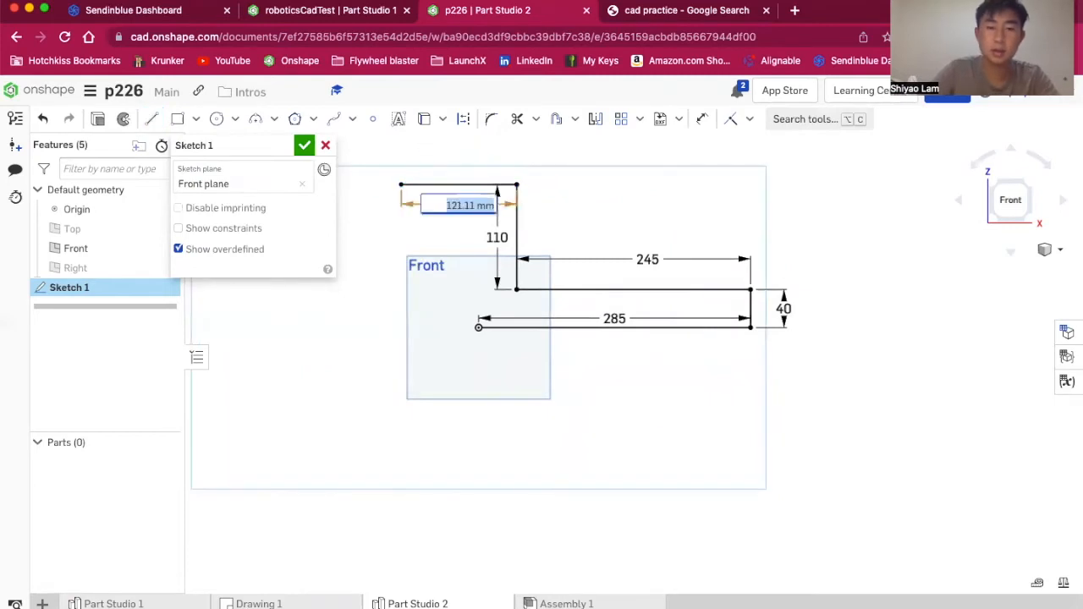
{"action": "type", "text": "150"}
{"action": "key", "text": "Return"}
- Draw a vertical line downward from the 150 mm line's free end and set its length to 80 mm
{"action": "left_click", "coordinate": [150, 120]}
{"action": "left_click", "coordinate": [373, 185]}
{"action": "left_click", "coordinate": [373, 273]}
{"action": "key", "text": "Escape"}
{"action": "double_click", "coordinate": [400, 230]}
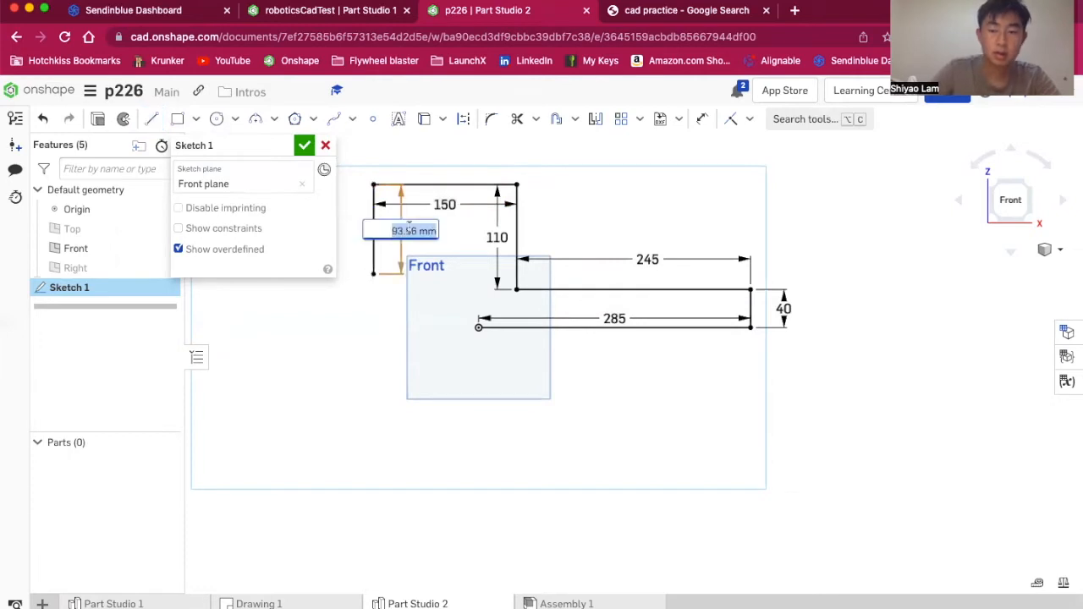
{"action": "type", "text": "80"}
{"action": "key", "text": "Return"}
- Check the hook width in Drawing 1, then draw a horizontal line inward from the 80 mm line's lower end and set its length to 40 mm
{"action": "left_click", "coordinate": [308, 604]}
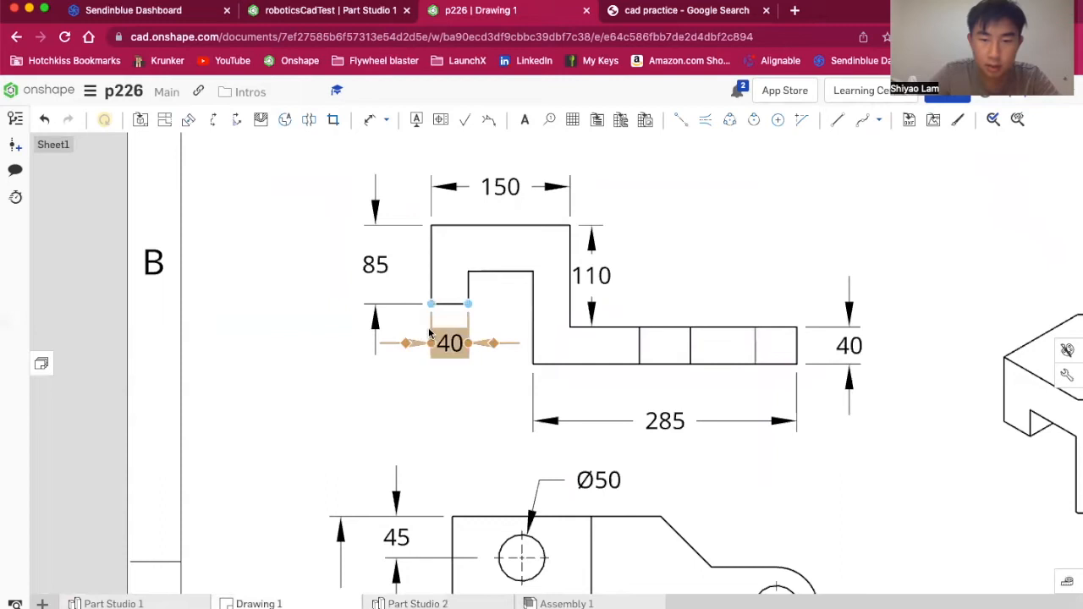
{"action": "left_click", "coordinate": [432, 603]}
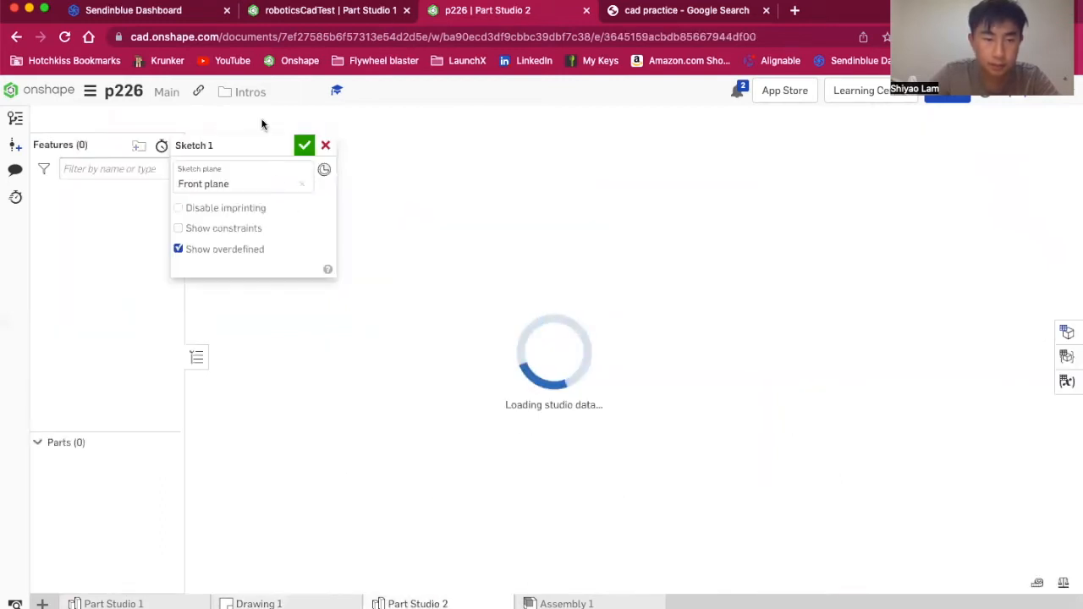
{"action": "left_click", "coordinate": [149, 119]}
{"action": "left_click", "coordinate": [373, 260]}
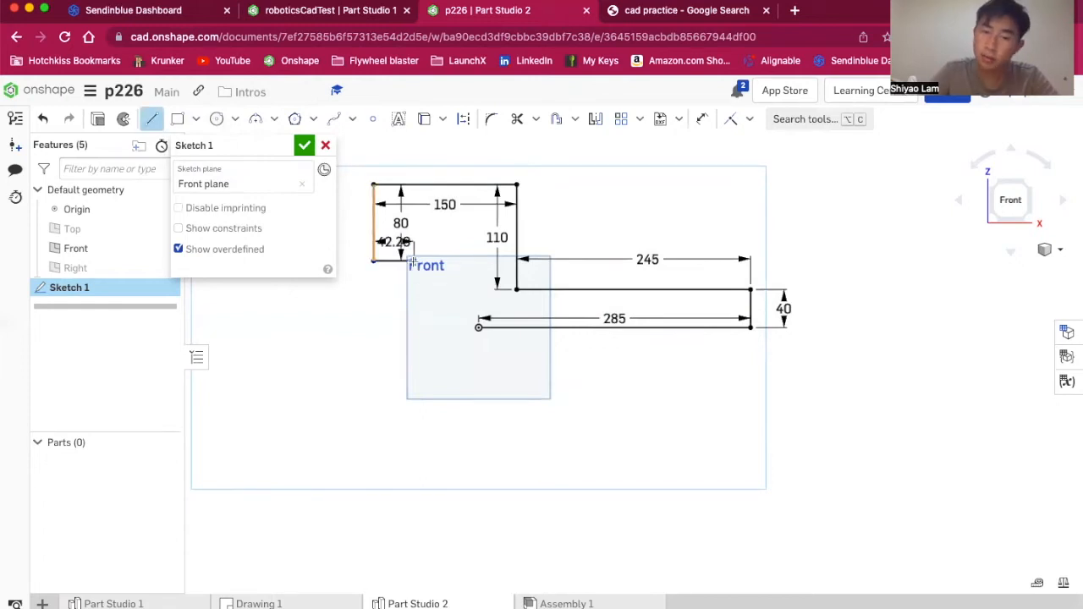
{"action": "key", "text": "Escape"}
{"action": "scroll", "coordinate": [403, 241], "scroll_direction": "up", "scroll_amount": 1}
{"action": "left_click_drag", "start_coordinate": [402, 237], "coordinate": [401, 285]}
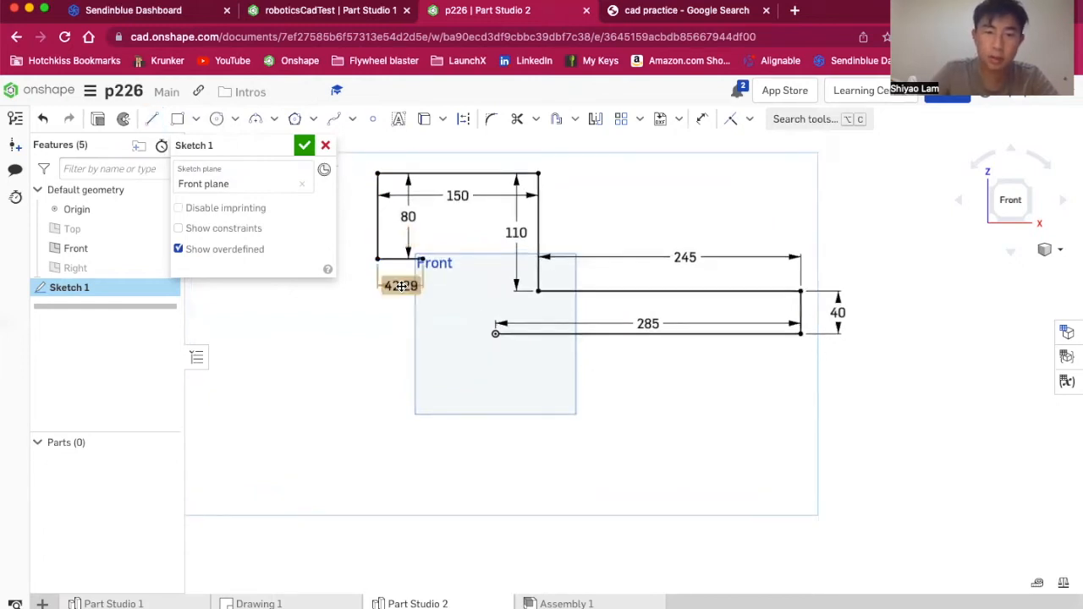
{"action": "double_click", "coordinate": [400, 286]}
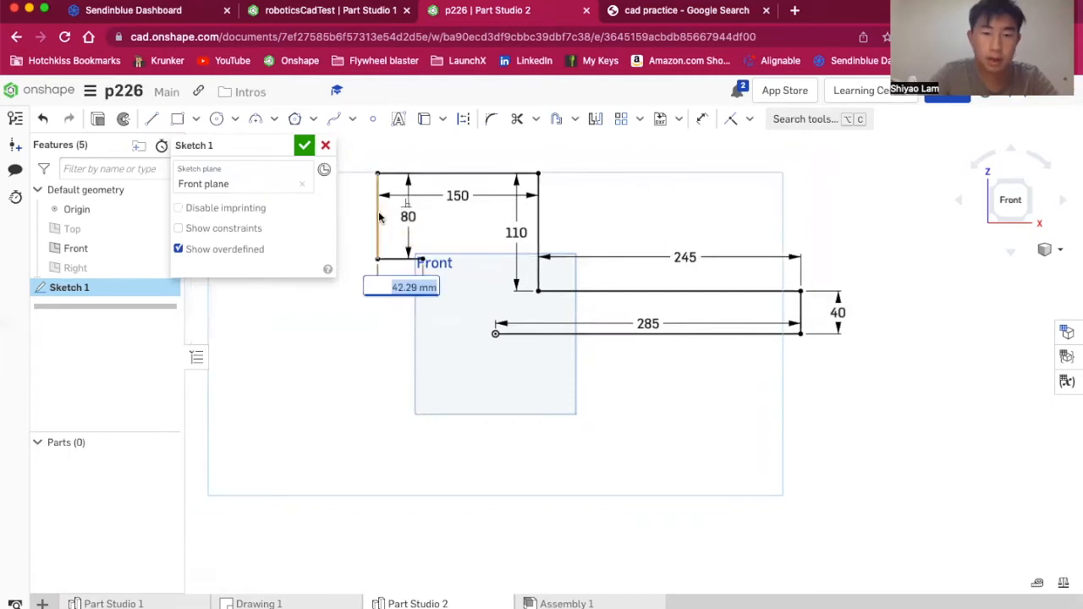
{"action": "type", "text": "40"}
{"action": "key", "text": "Return"}
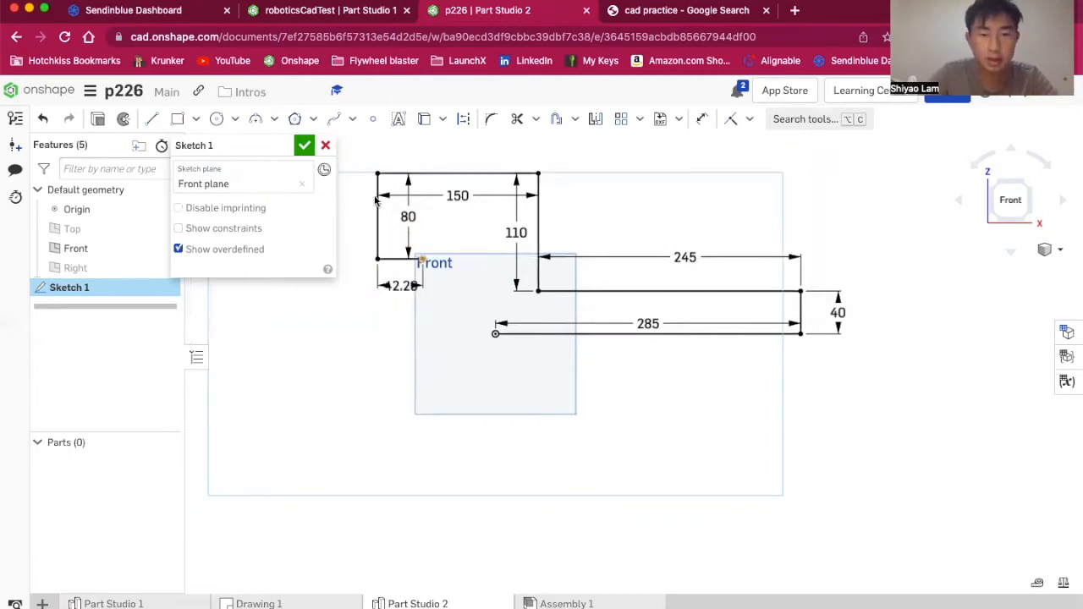
- Draw a vertical line about 30 mm long upward from the inner end of the hook's 40 mm bottom edge
{"action": "scroll", "coordinate": [377, 199], "scroll_direction": "up", "scroll_amount": 1}
{"action": "left_click", "coordinate": [151, 119]}
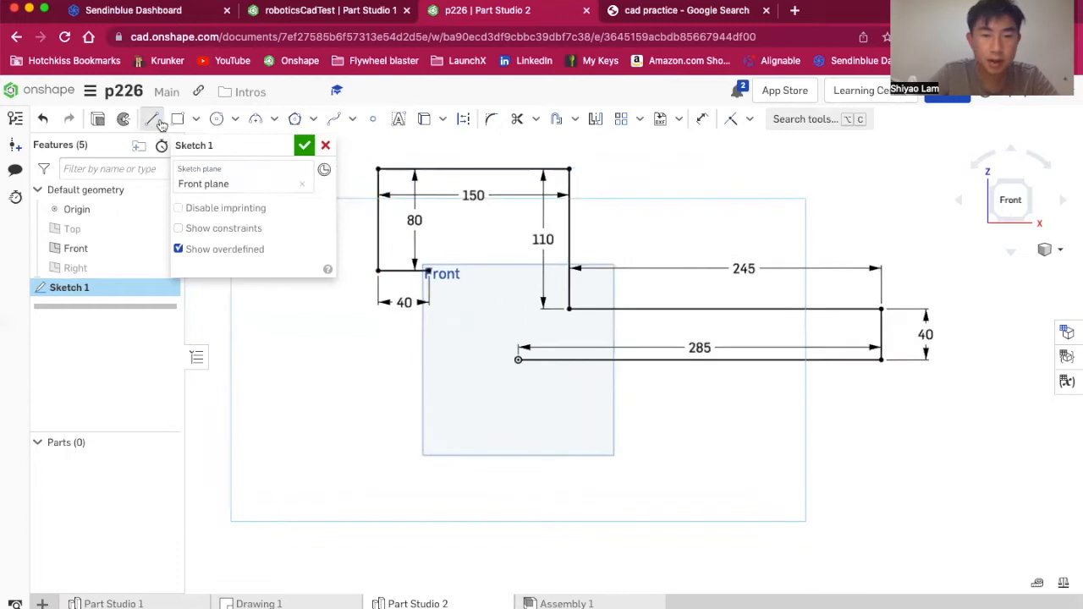
{"action": "left_click", "coordinate": [428, 270]}
{"action": "left_click", "coordinate": [428, 233]}
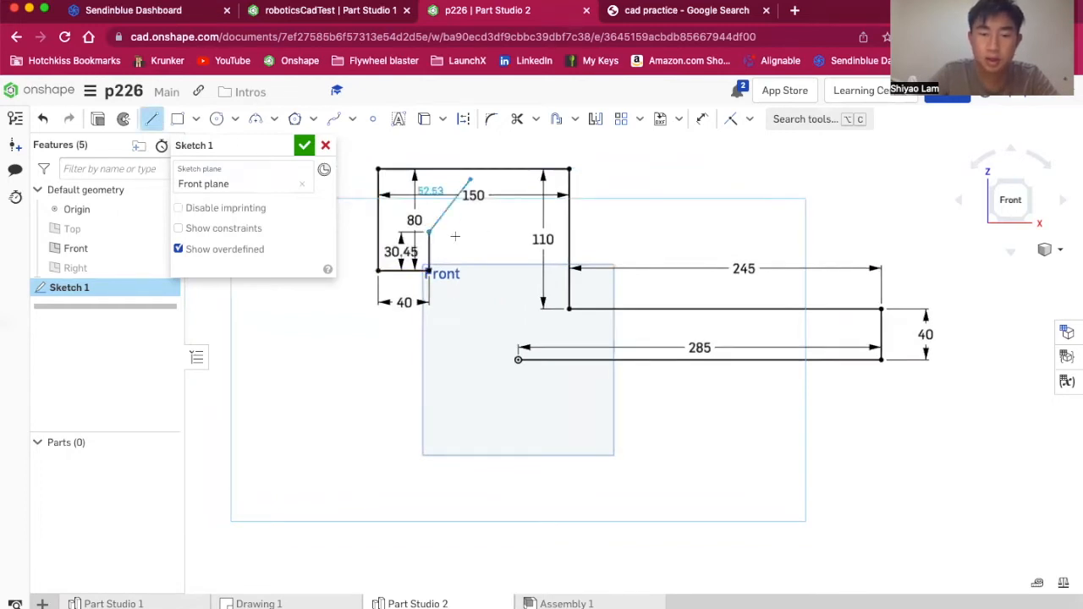
{"action": "key", "text": "Escape"}
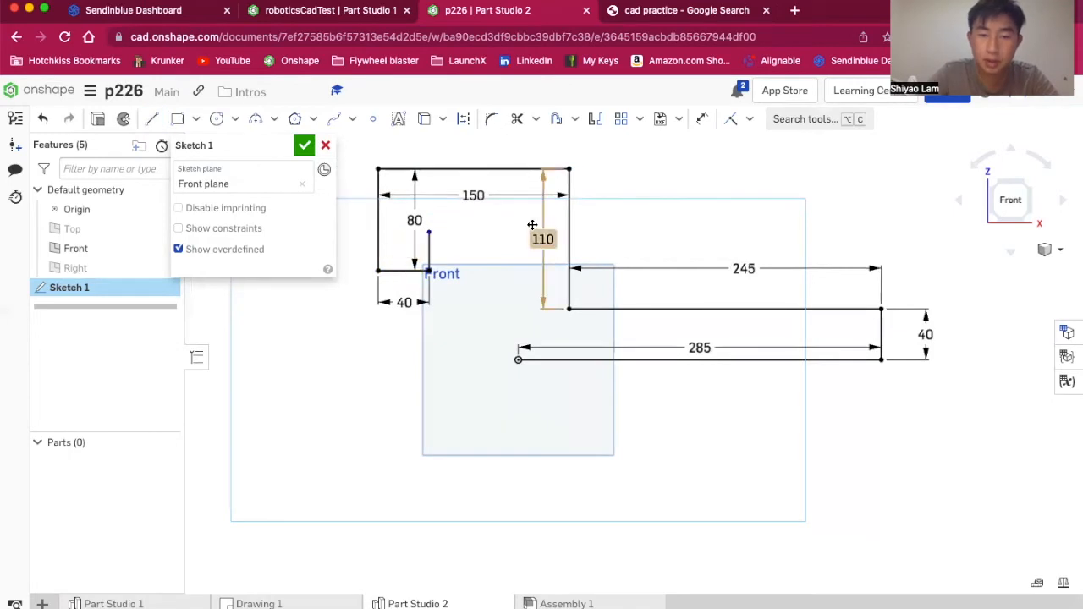
- Apply an Equal constraint between the short inner vertical line and the hook's 40 mm bottom edge
{"action": "left_click", "coordinate": [749, 119]}
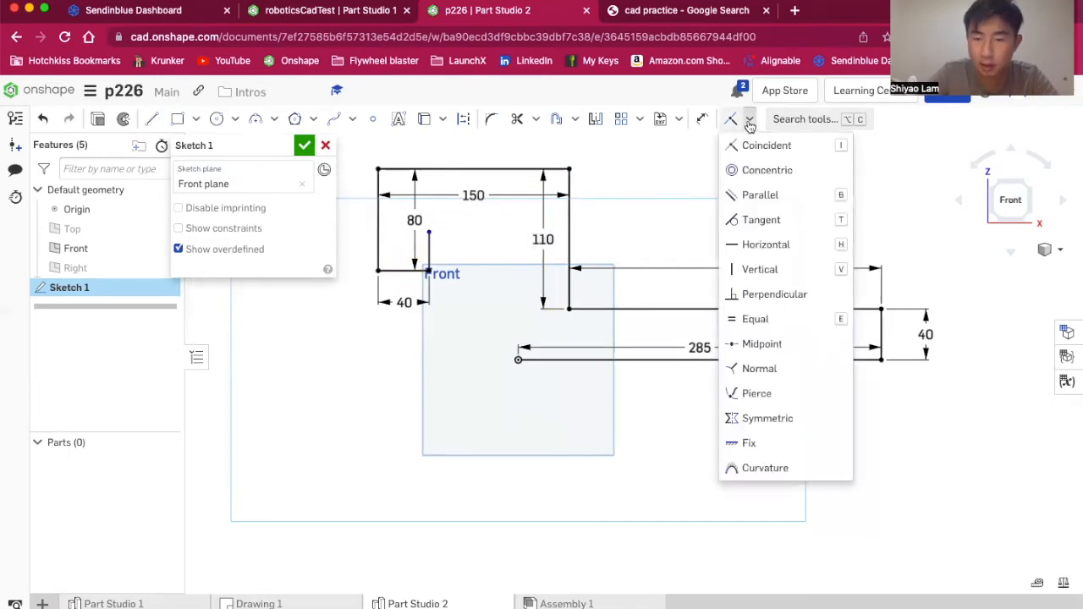
{"action": "left_click", "coordinate": [749, 321]}
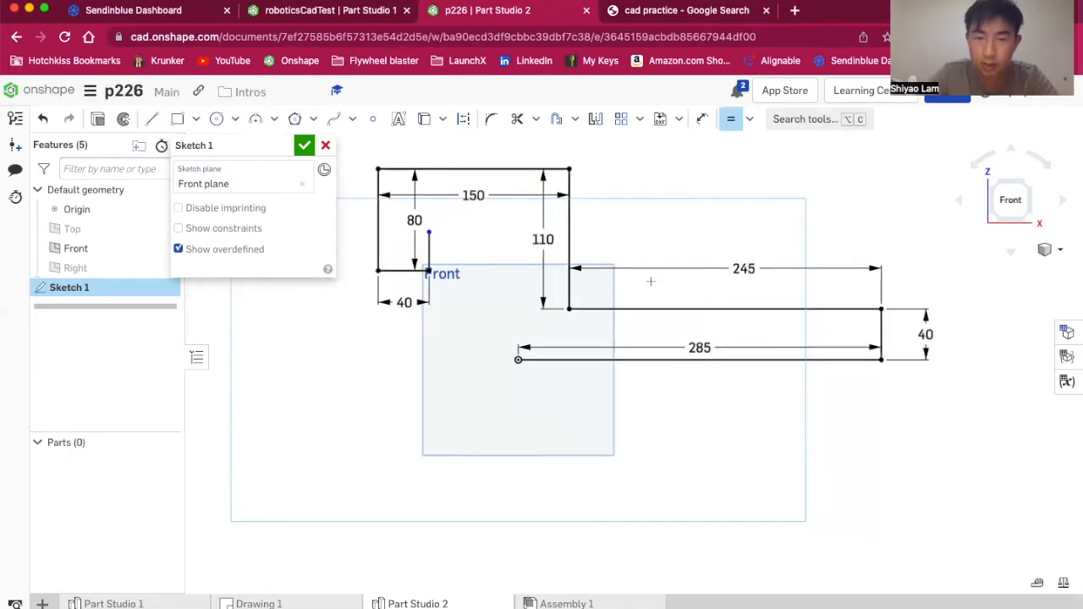
{"action": "left_click", "coordinate": [428, 245]}
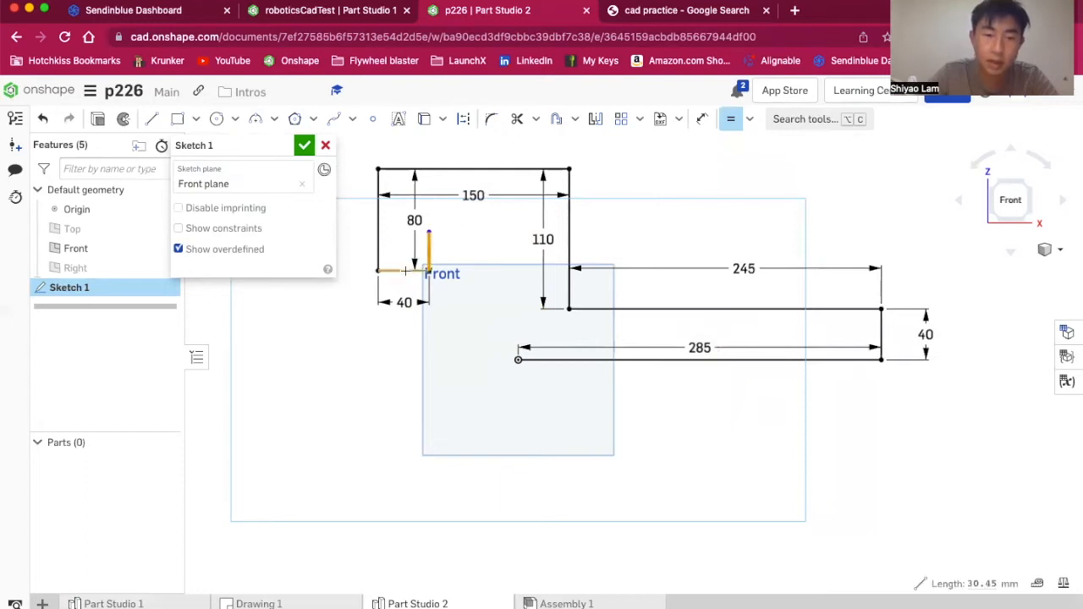
{"action": "left_click", "coordinate": [406, 271]}
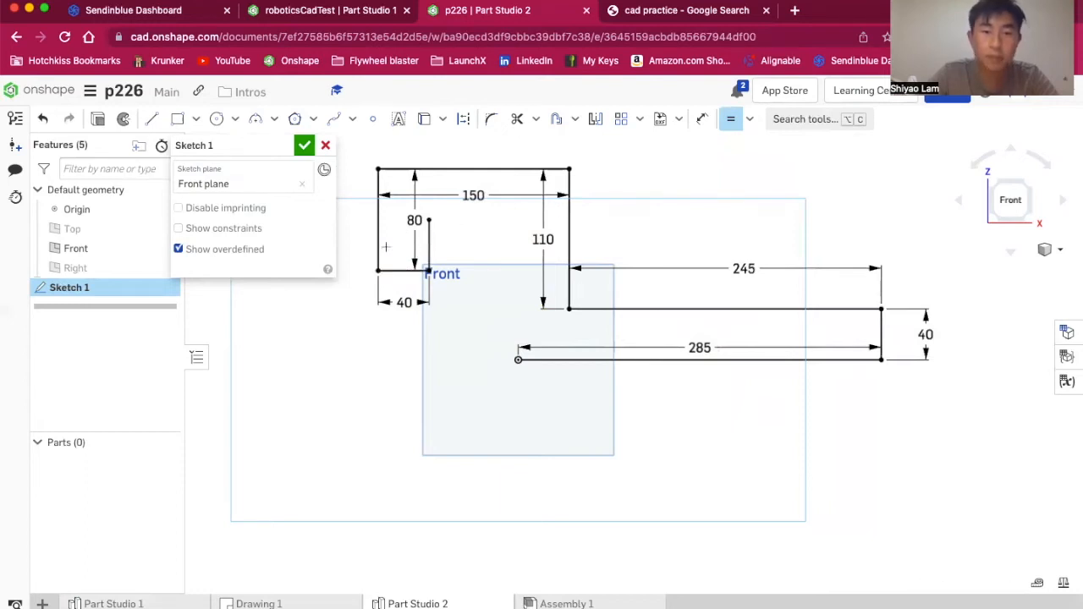
{"action": "scroll", "coordinate": [385, 246], "scroll_direction": "up", "scroll_amount": 2}
{"action": "key", "text": "Escape"}
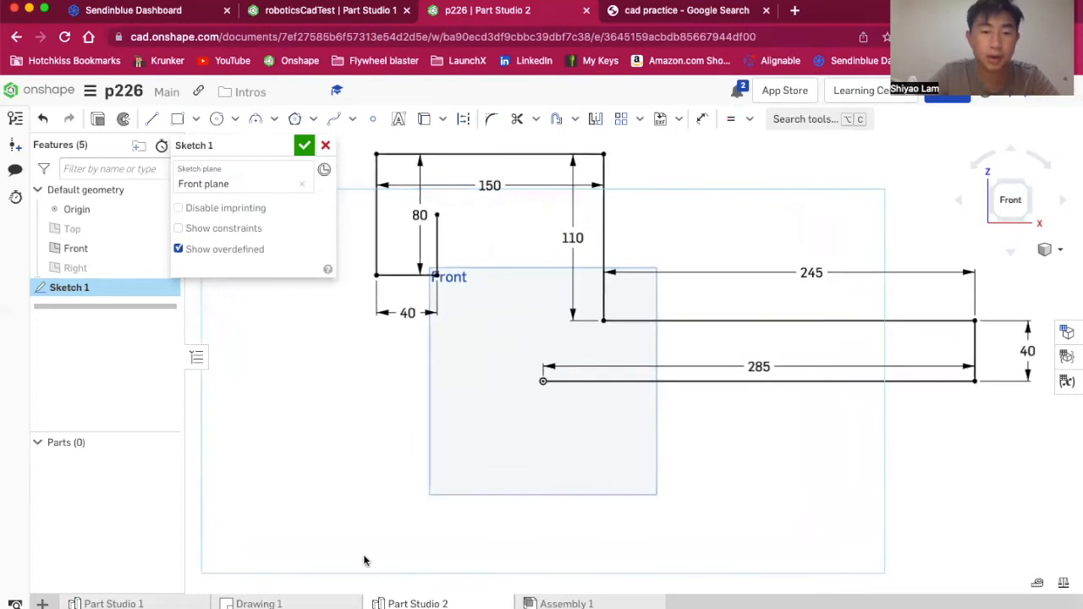
- Consult Drawing 1's front view and, in Part Studio 2, draw a vertical line from the origin up to the level of the short inner line's upper end
{"action": "left_click", "coordinate": [298, 603]}
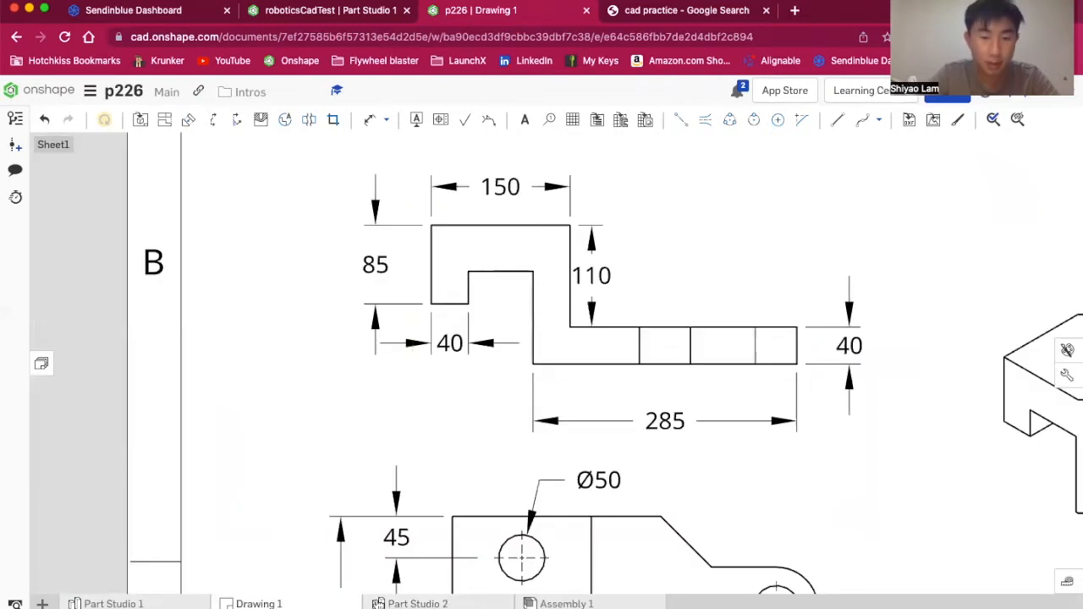
{"action": "mouse_move", "coordinate": [408, 603]}
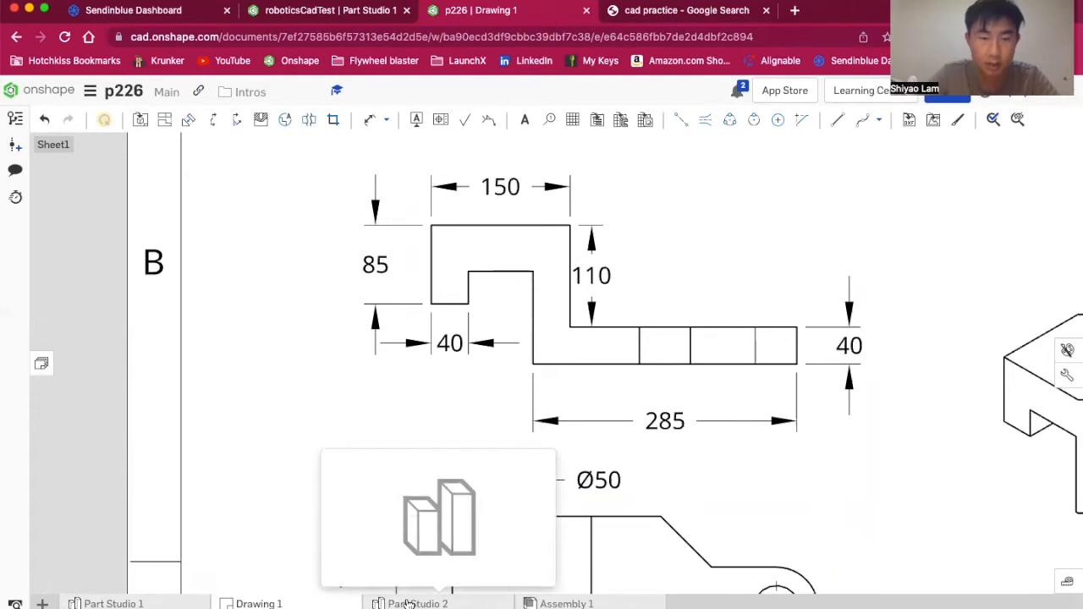
{"action": "left_click", "coordinate": [408, 603]}
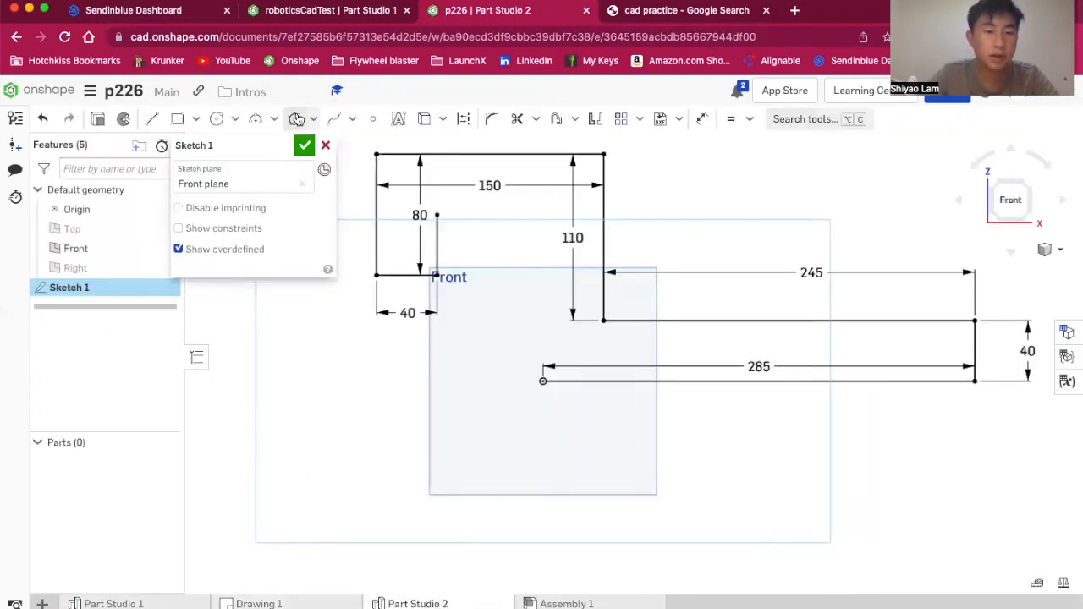
{"action": "left_click", "coordinate": [152, 119]}
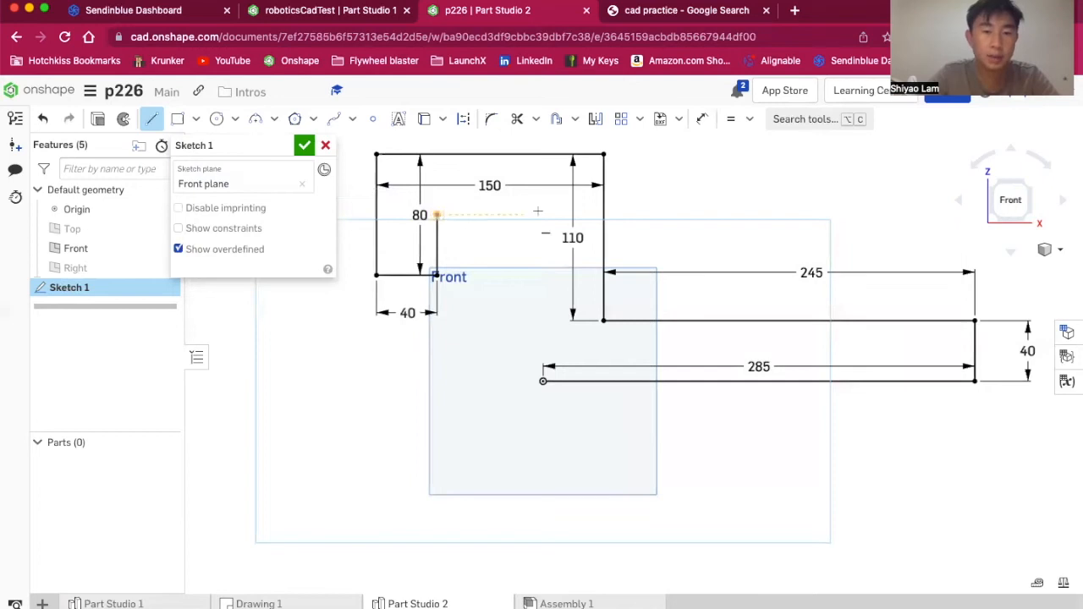
{"action": "left_click", "coordinate": [258, 604]}
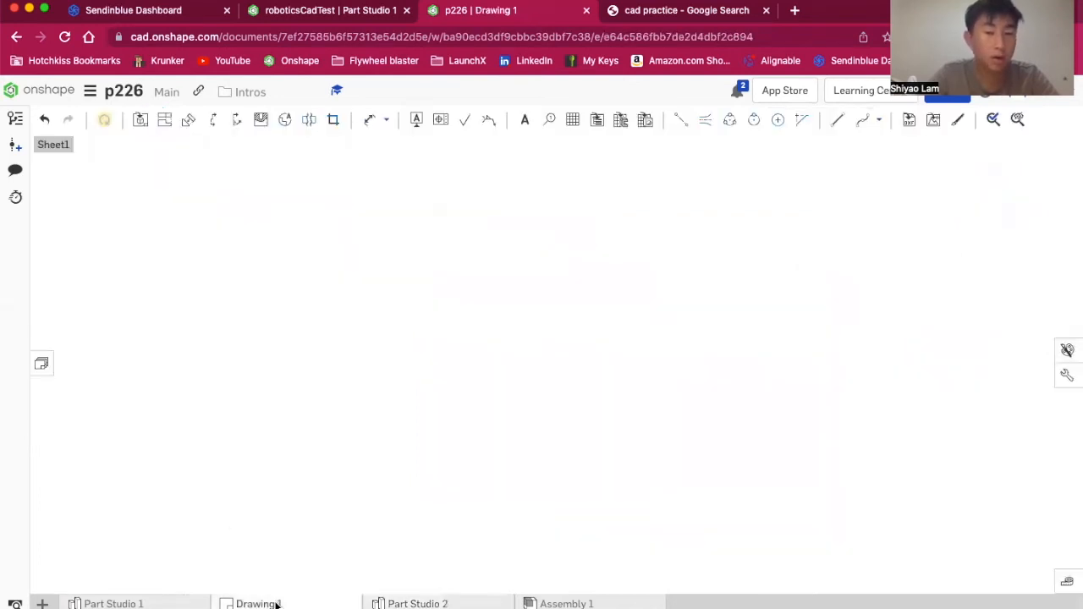
{"action": "left_click", "coordinate": [418, 603]}
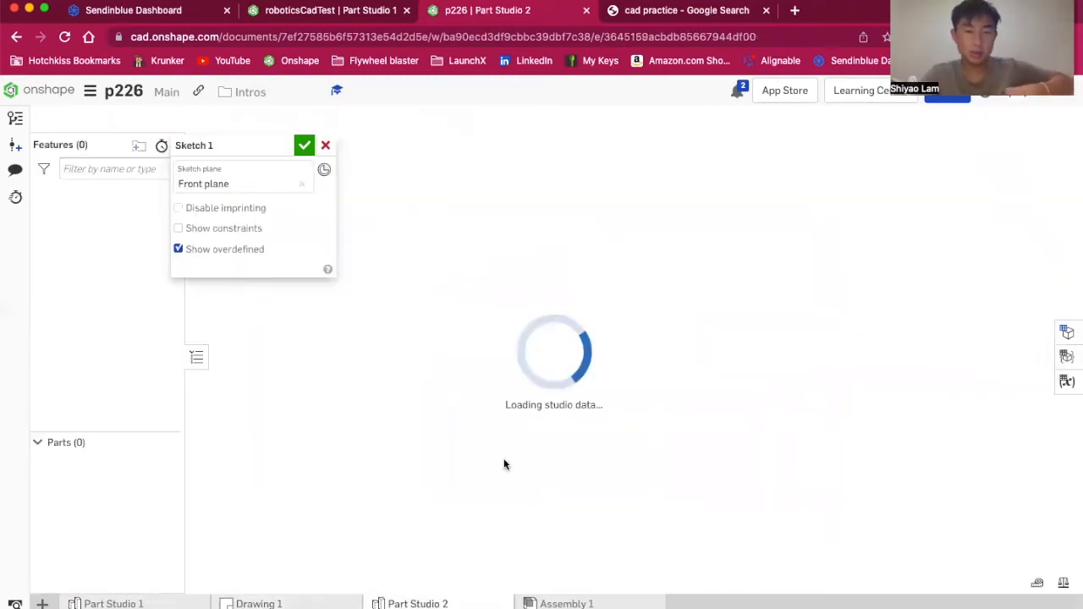
{"action": "left_click", "coordinate": [151, 118]}
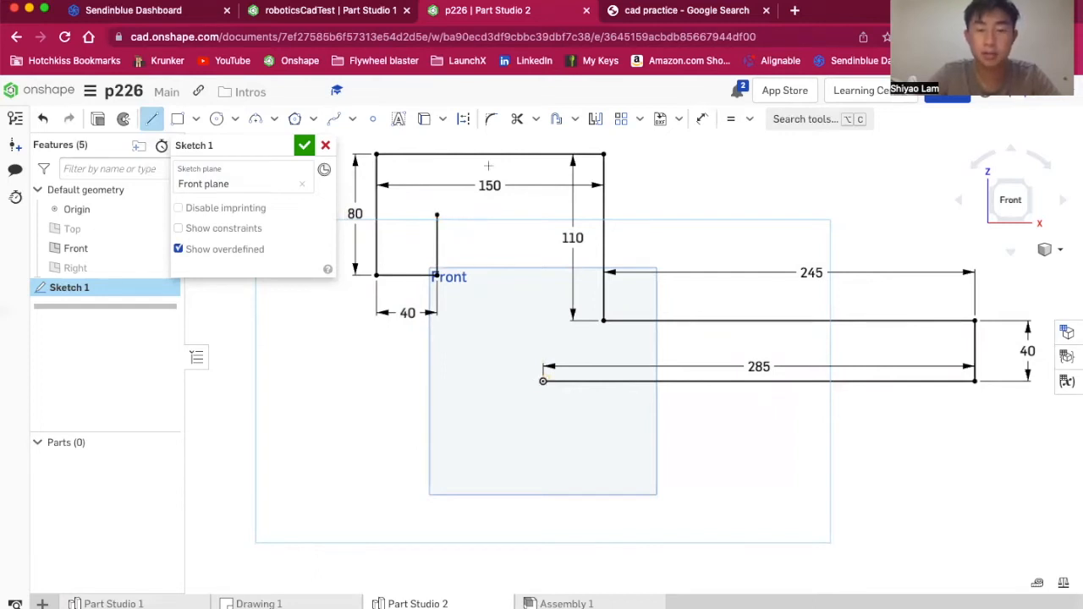
{"action": "left_click", "coordinate": [542, 380]}
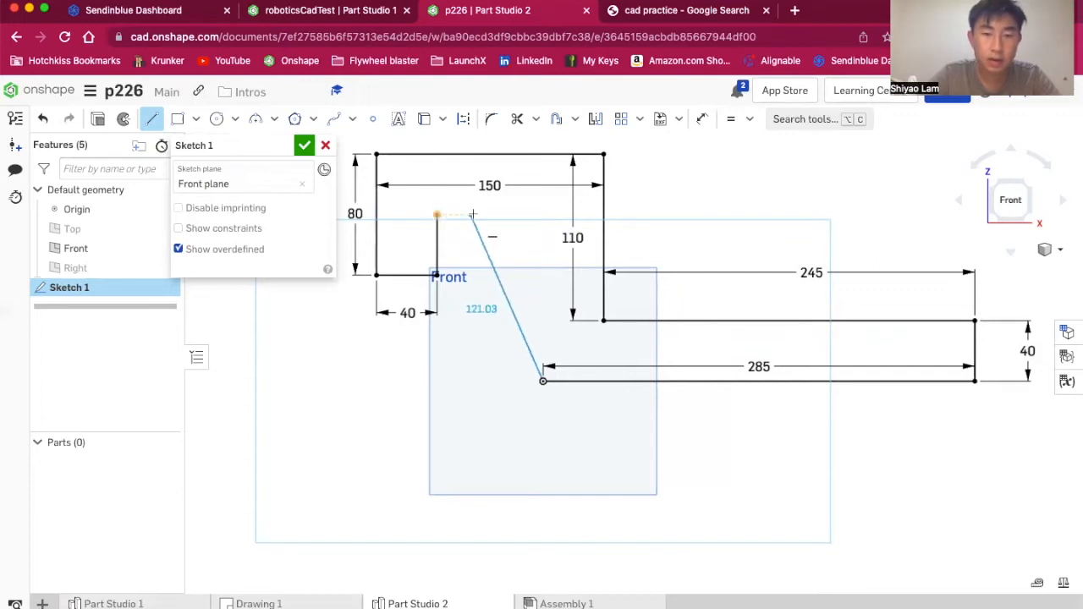
{"action": "left_click", "coordinate": [542, 215]}
{"action": "left_click", "coordinate": [526, 297]}
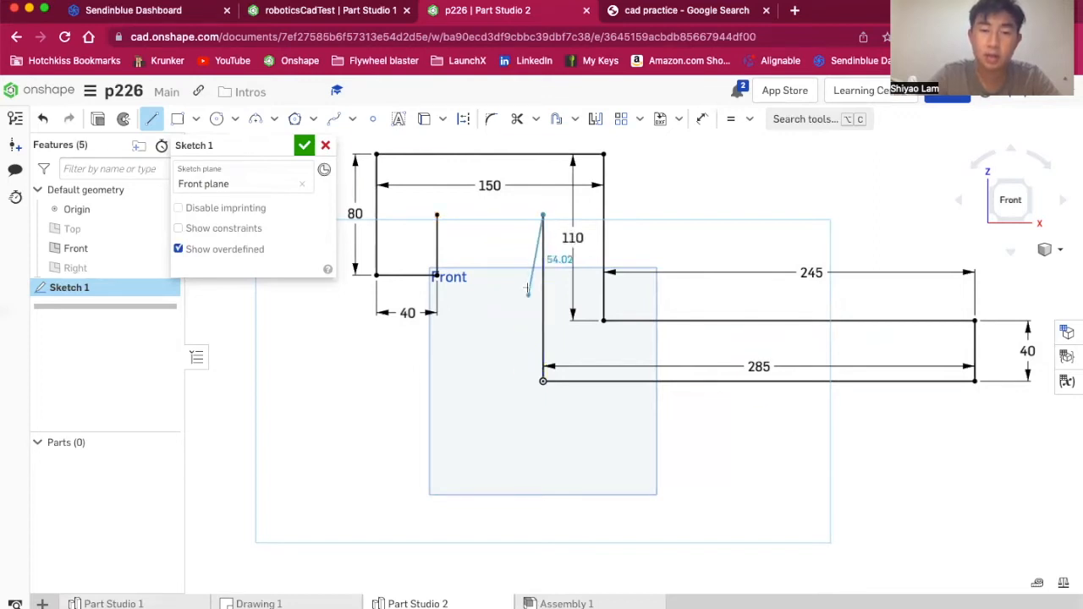
{"action": "key", "text": "Escape"}
{"action": "key", "text": "super+z"}
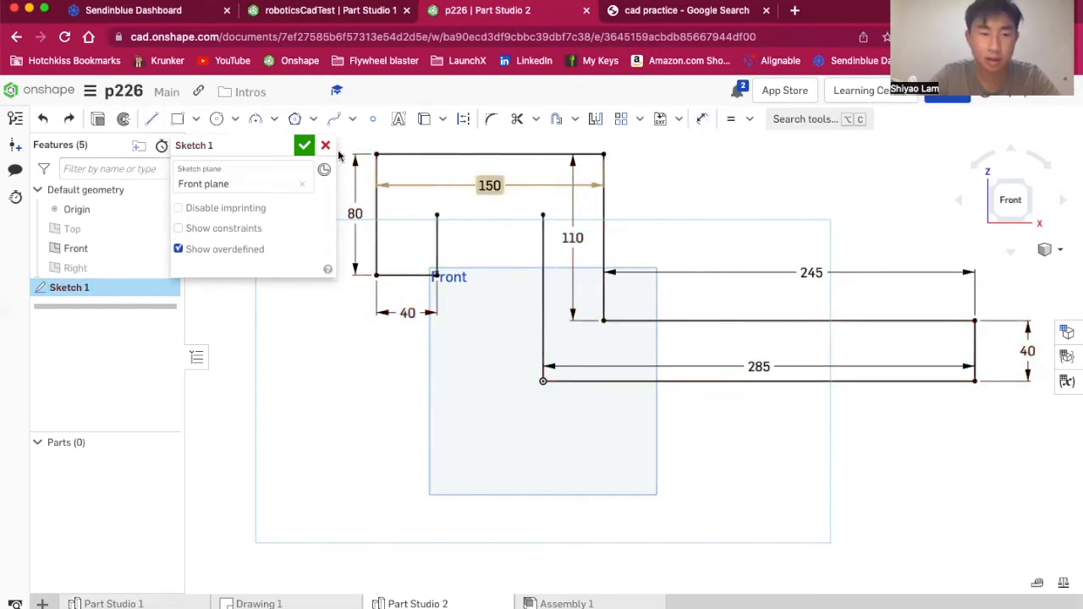
{"action": "left_click", "coordinate": [151, 119]}
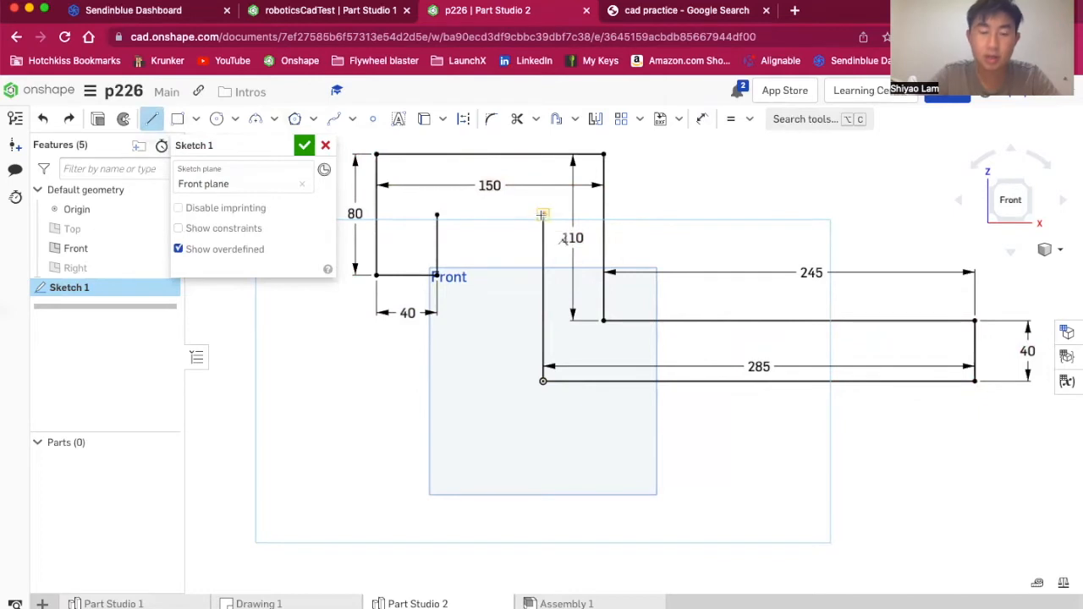
{"action": "left_click", "coordinate": [697, 125]}
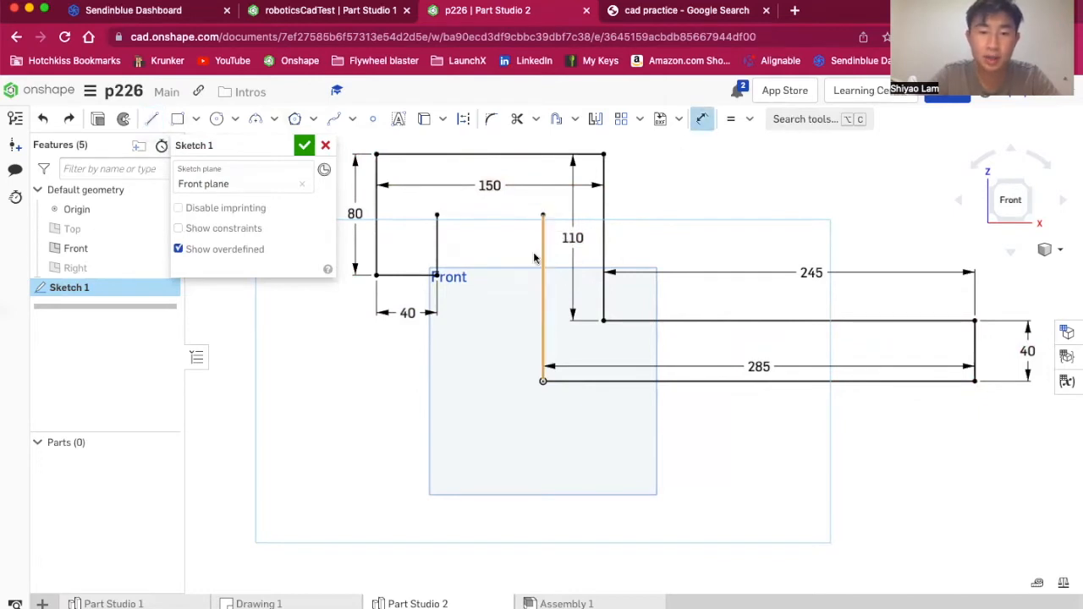
{"action": "key", "text": "Escape"}
{"action": "scroll", "coordinate": [474, 193], "scroll_direction": "up", "scroll_amount": 4}
{"action": "key", "text": "l"}
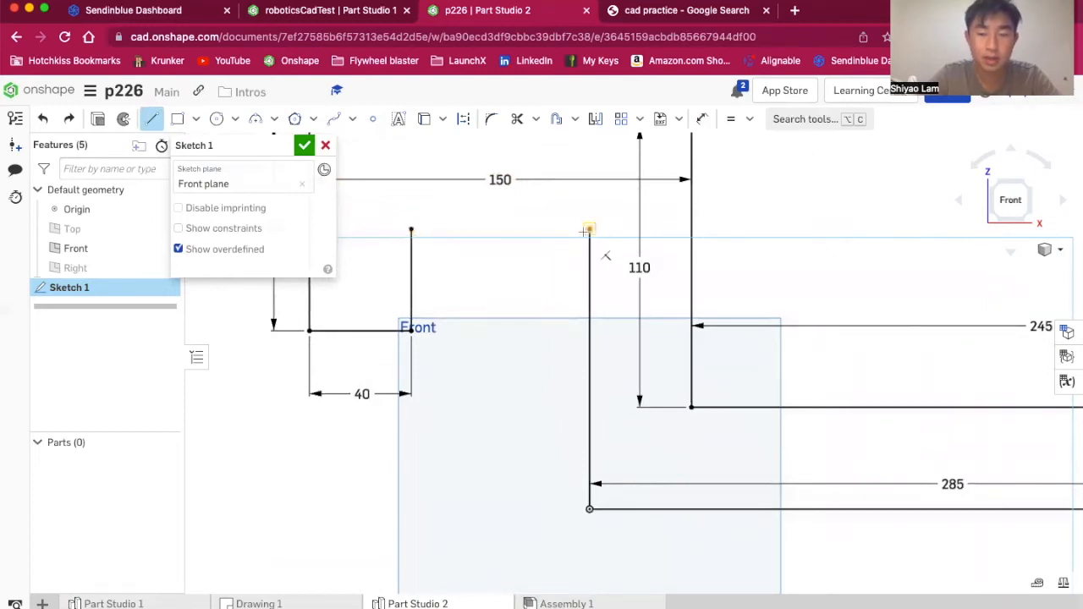
{"action": "key", "text": "Escape"}
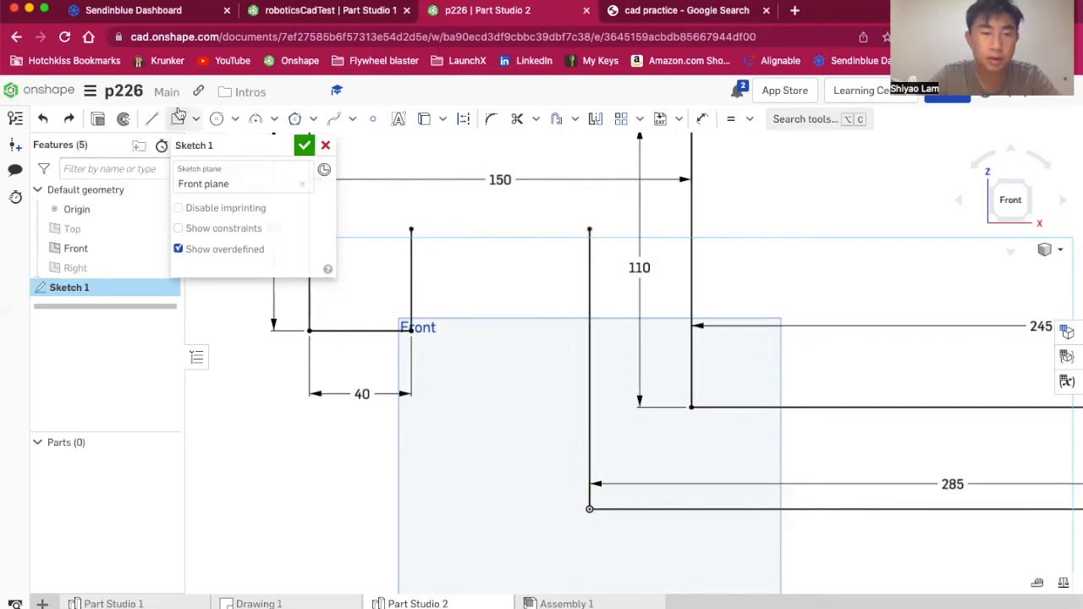
{"action": "left_click", "coordinate": [151, 119]}
{"action": "scroll", "coordinate": [437, 226], "scroll_direction": "down", "scroll_amount": 3}
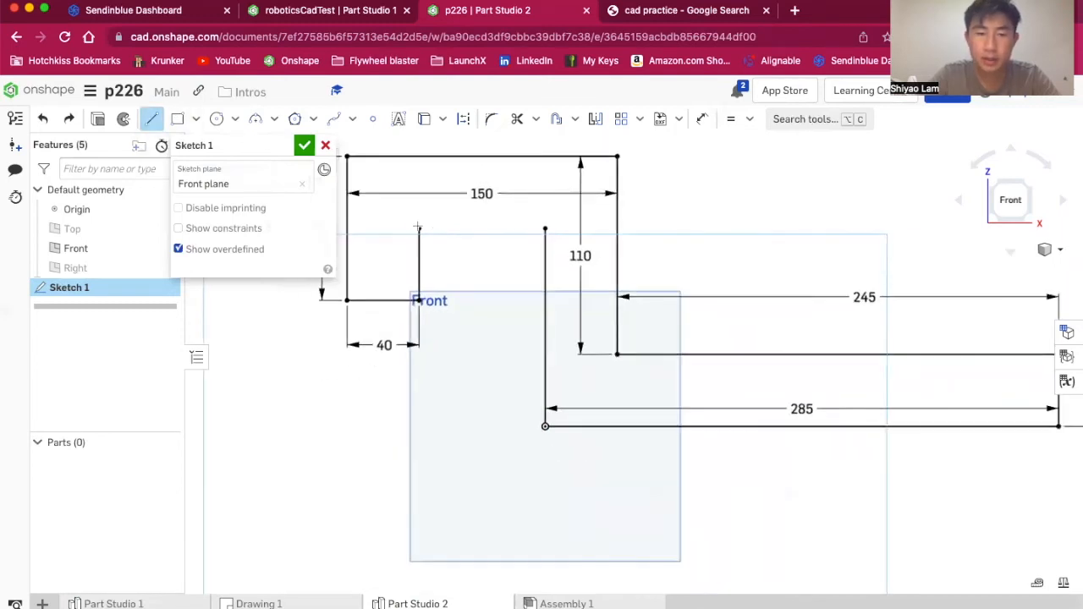
{"action": "left_click", "coordinate": [545, 229]}
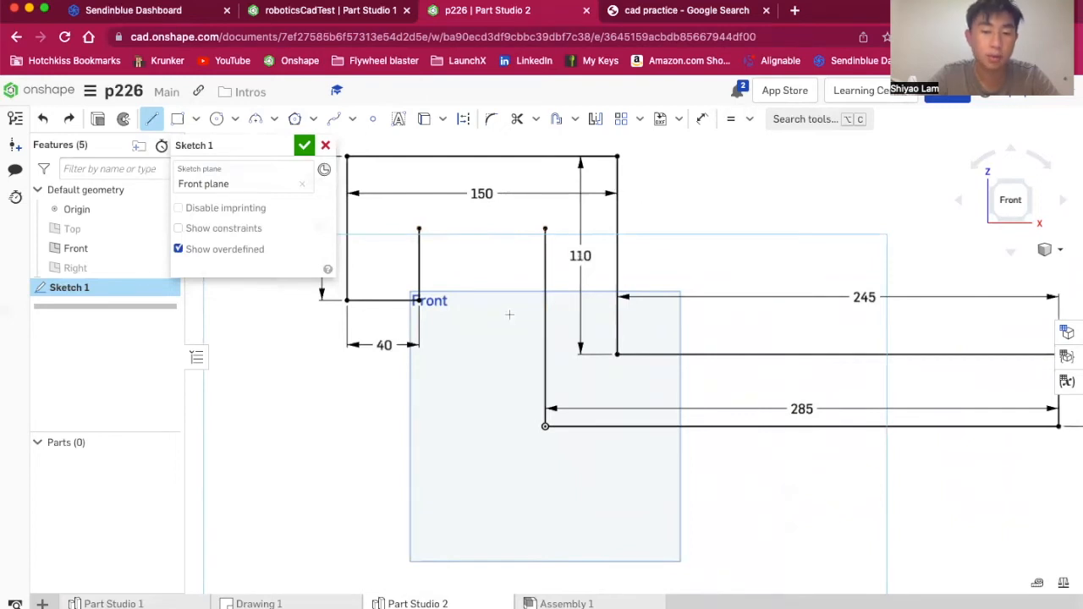
- Check Drawing 1's front view, then add a driven dimension to the vertical line rising from the origin and place it just outside the notch
{"action": "left_click", "coordinate": [268, 603]}
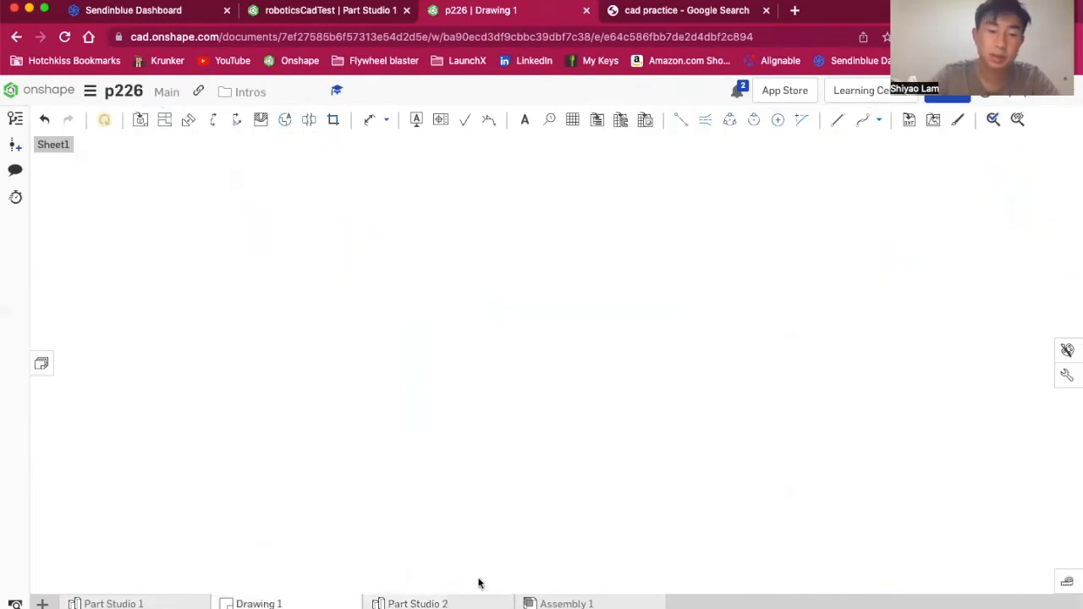
{"action": "mouse_move", "coordinate": [443, 604]}
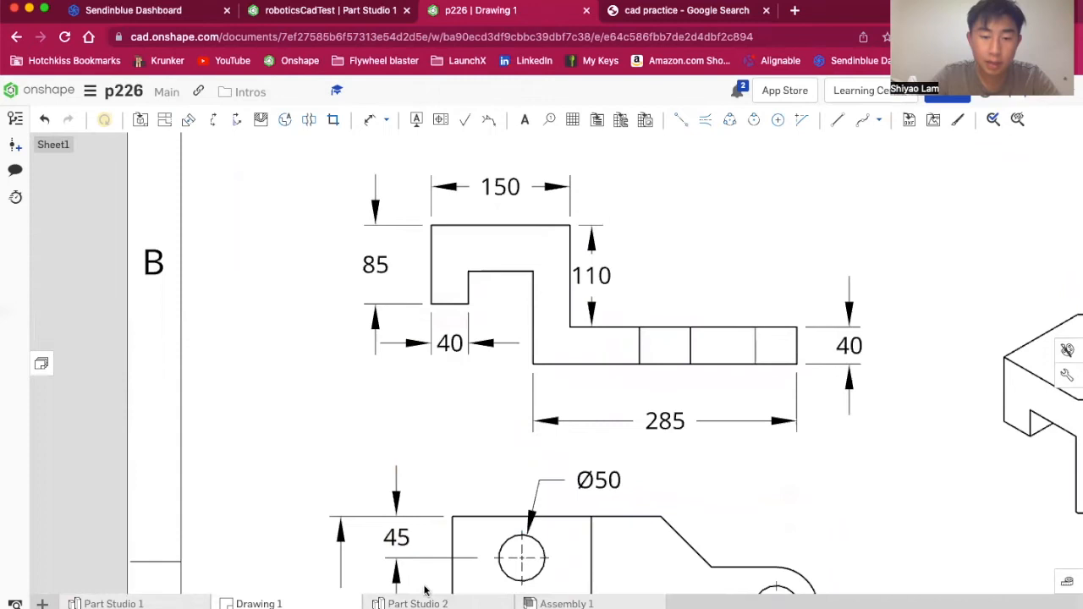
{"action": "left_click", "coordinate": [409, 603]}
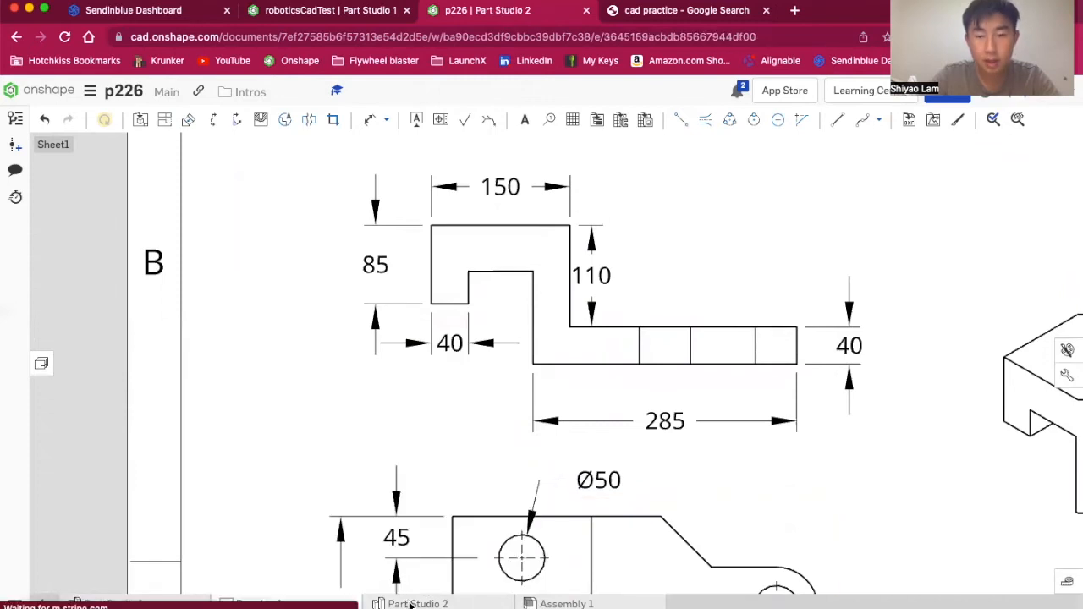
{"action": "left_click", "coordinate": [702, 118]}
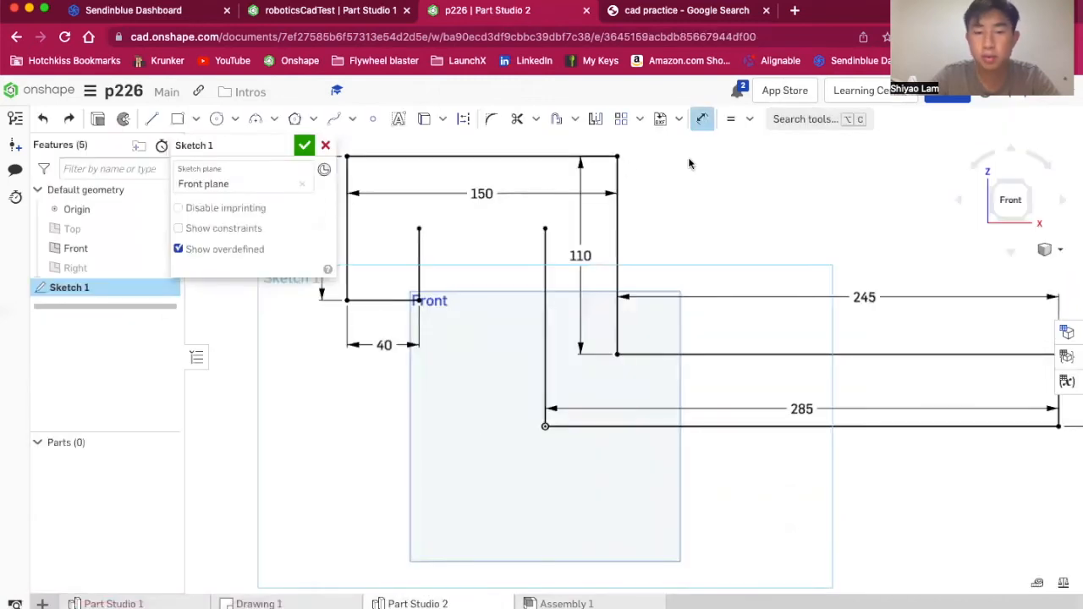
{"action": "left_click", "coordinate": [544, 283]}
{"action": "left_click", "coordinate": [501, 325]}
{"action": "key", "text": "Return"}
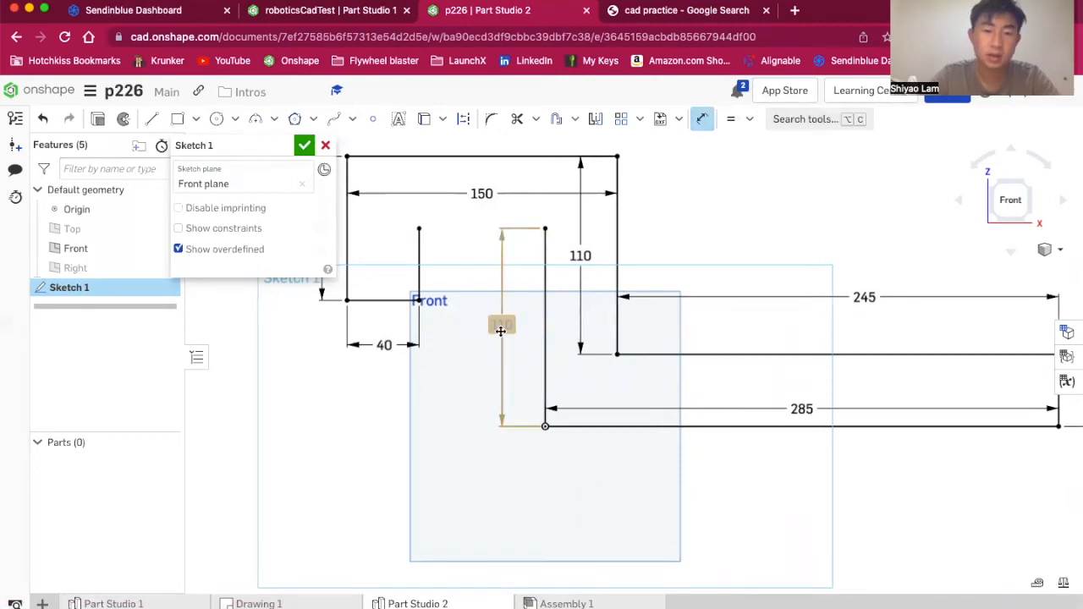
{"action": "left_click_drag", "start_coordinate": [501, 327], "coordinate": [562, 327]}
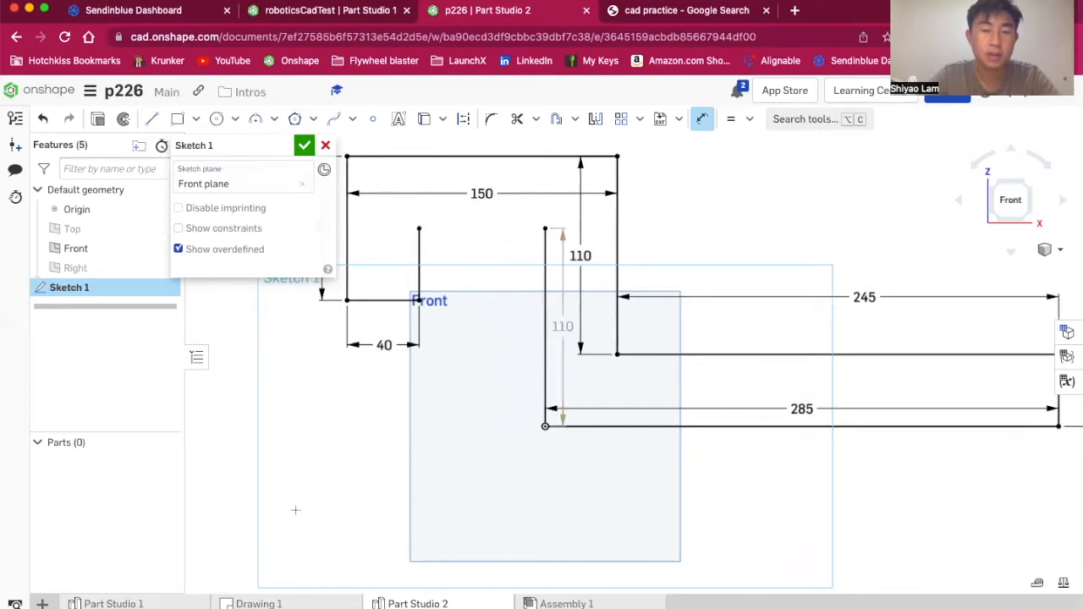
{"action": "mouse_move", "coordinate": [269, 603]}
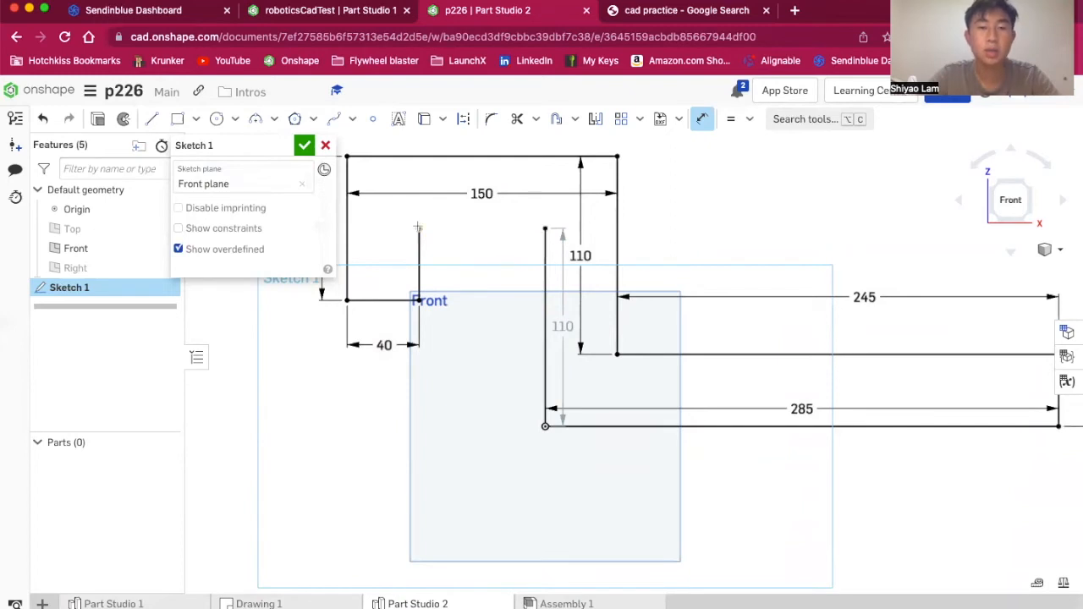
{"action": "left_click", "coordinate": [152, 118]}
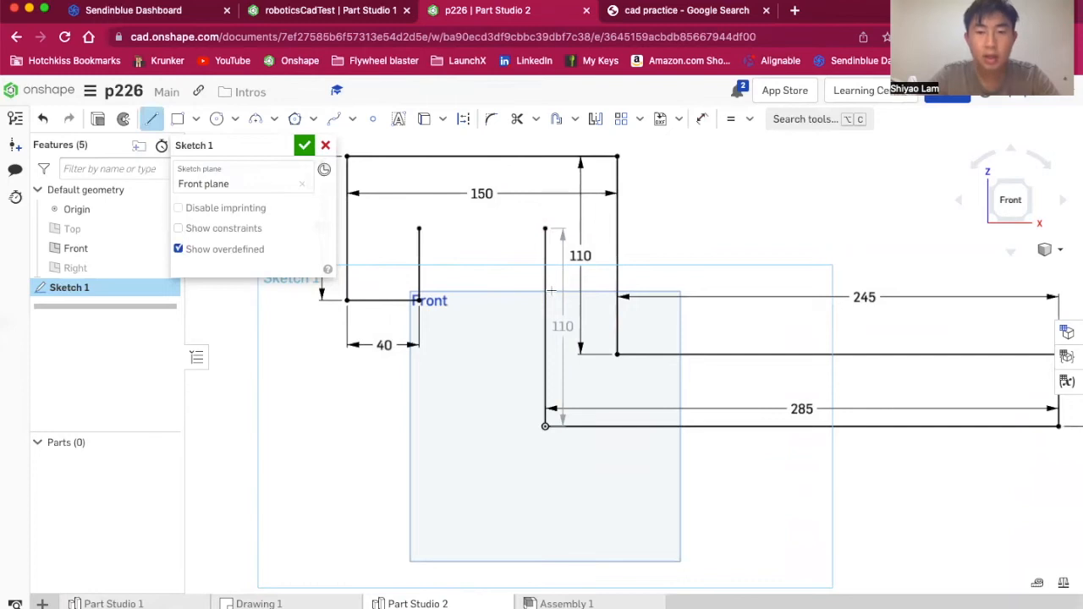
{"action": "key", "text": "Escape"}
{"action": "mouse_move", "coordinate": [563, 325]}
{"action": "left_mouse_down"}
{"action": "mouse_move", "coordinate": [522, 326]}
{"action": "mouse_move", "coordinate": [568, 328]}
{"action": "left_mouse_up"}
- Close the profile with a 70 mm horizontal line joining the upper ends of the two inner vertical lines, and finish Sketch 1
{"action": "left_click", "coordinate": [152, 118]}
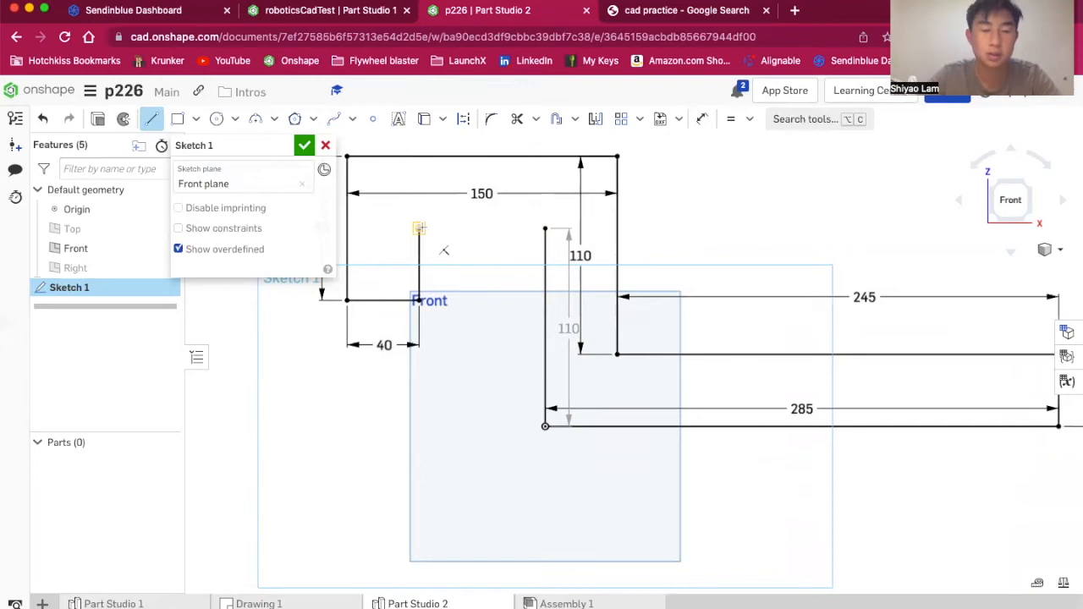
{"action": "left_click", "coordinate": [419, 229]}
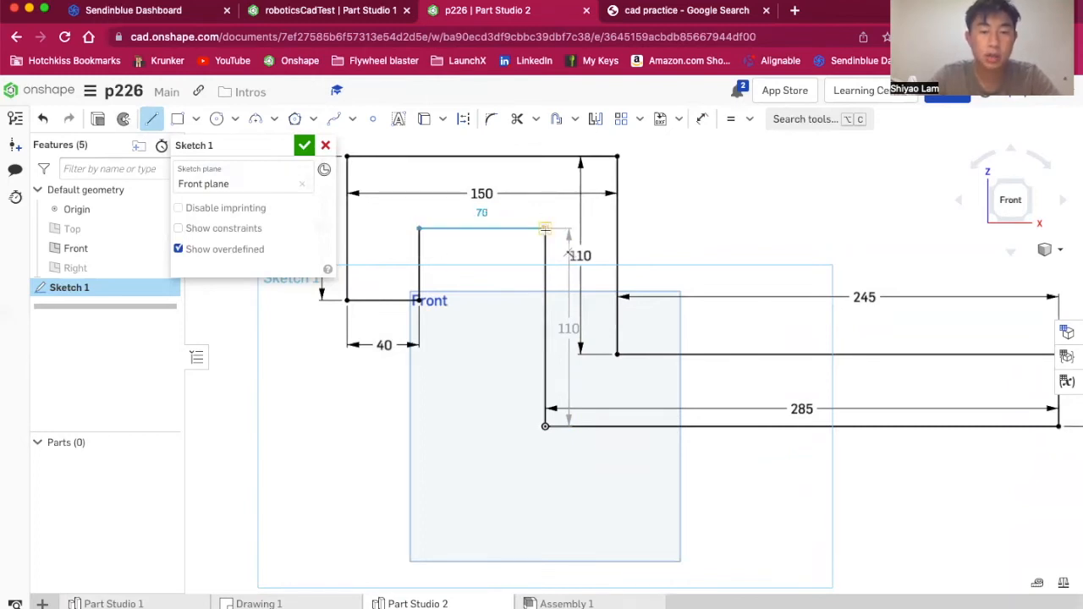
{"action": "left_click", "coordinate": [545, 229]}
{"action": "scroll", "coordinate": [762, 224], "scroll_direction": "down", "scroll_amount": 4}
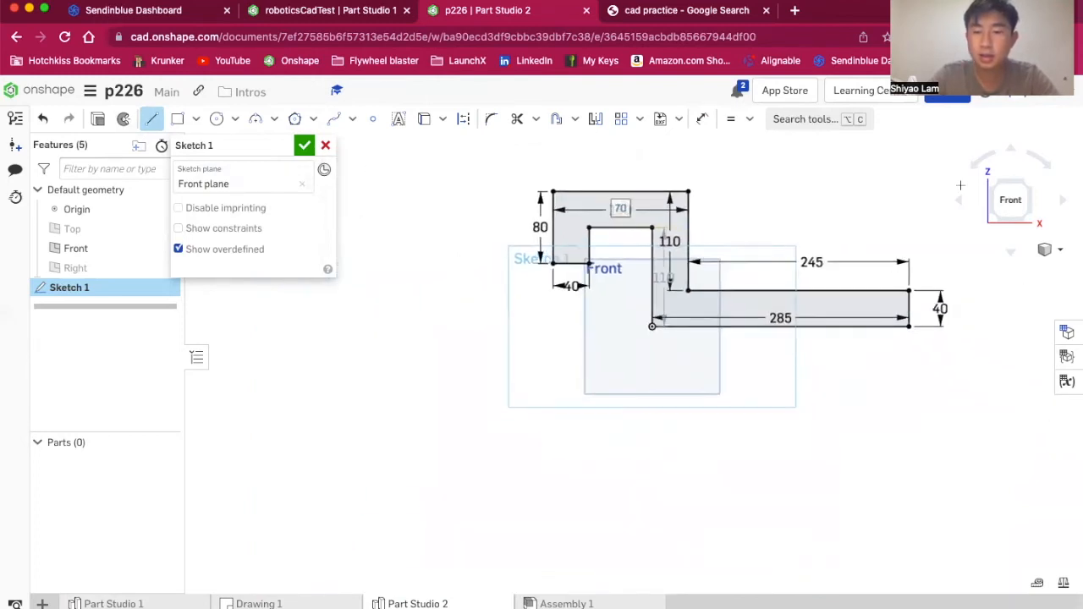
{"action": "scroll", "coordinate": [960, 186], "scroll_direction": "up", "scroll_amount": 3}
{"action": "scroll", "coordinate": [736, 280], "scroll_direction": "up", "scroll_amount": 5}
{"action": "scroll", "coordinate": [788, 287], "scroll_direction": "down", "scroll_amount": 5}
{"action": "scroll", "coordinate": [787, 287], "scroll_direction": "down", "scroll_amount": 2}
{"action": "scroll", "coordinate": [918, 237], "scroll_direction": "up", "scroll_amount": 2}
{"action": "scroll", "coordinate": [750, 203], "scroll_direction": "down", "scroll_amount": 1}
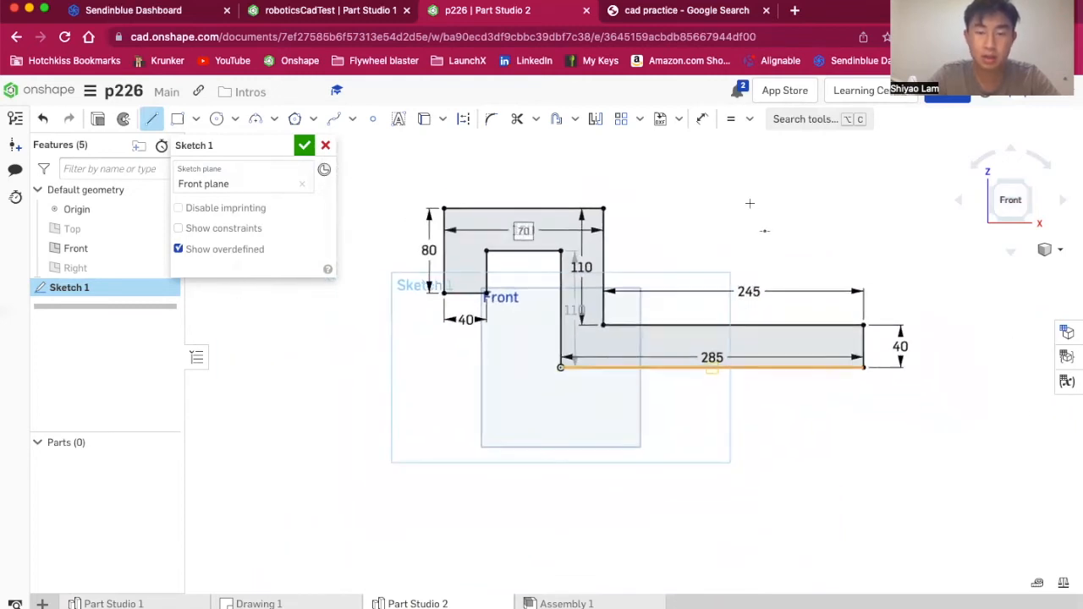
{"action": "left_click", "coordinate": [304, 148]}
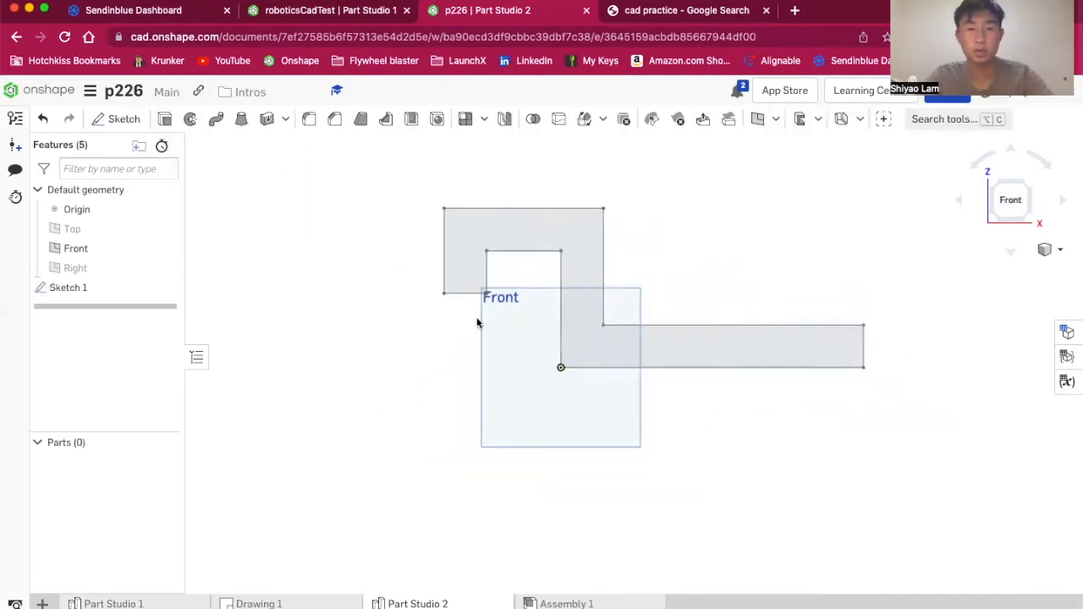
{"action": "mouse_move", "coordinate": [367, 360]}
{"action": "right_mouse_down"}
{"action": "mouse_move", "coordinate": [344, 369]}
{"action": "mouse_move", "coordinate": [387, 324]}
{"action": "mouse_move", "coordinate": [493, 268]}
{"action": "mouse_move", "coordinate": [411, 302]}
{"action": "mouse_move", "coordinate": [380, 331]}
{"action": "right_mouse_up"}
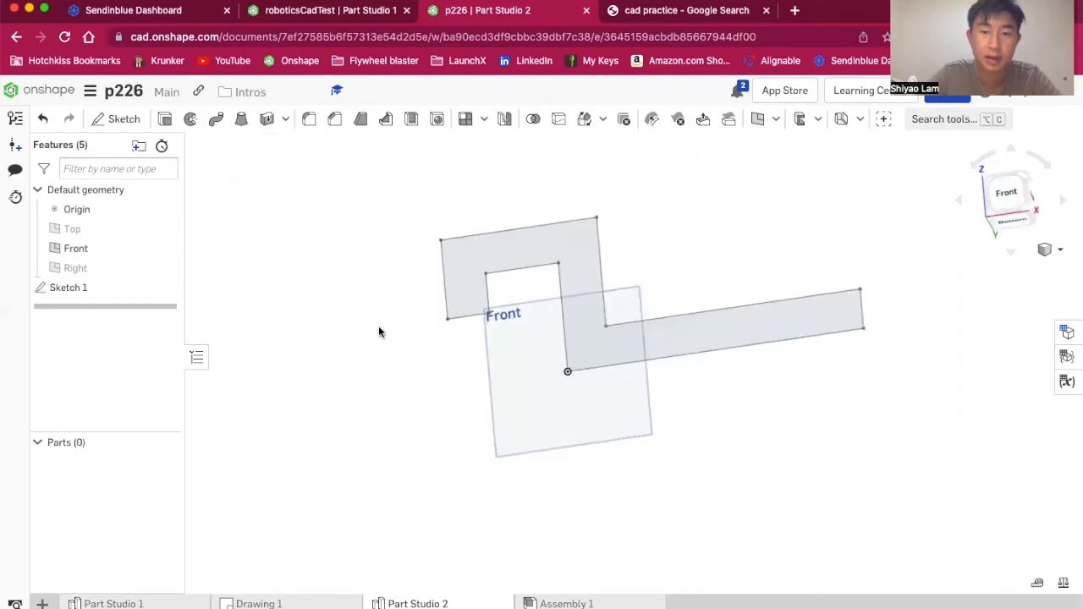
{"action": "left_click", "coordinate": [1011, 192]}
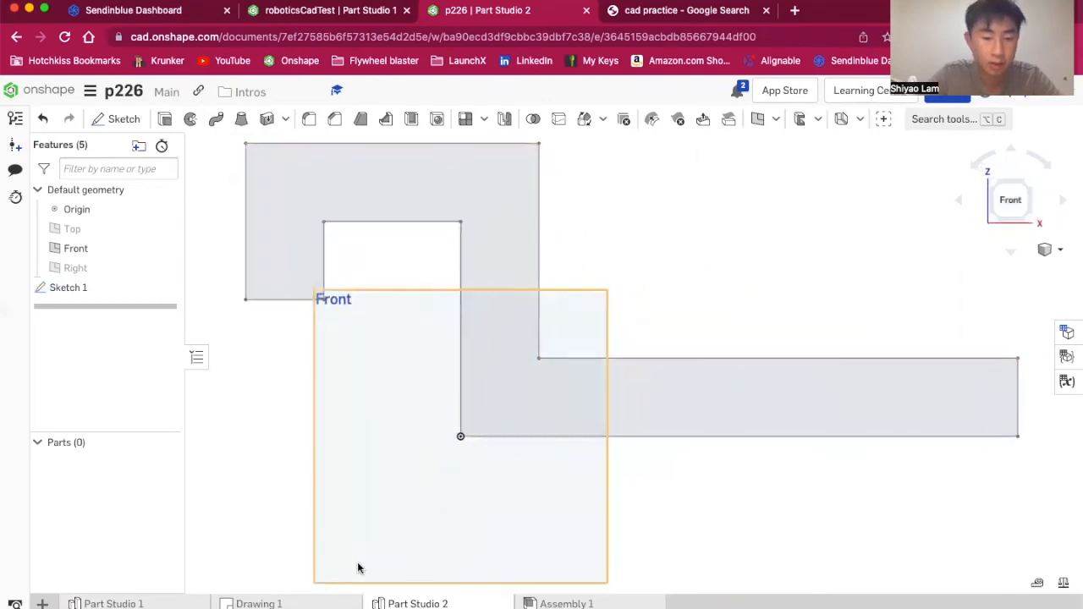
- Read the bracket's depth from Drawing 1's top view and, in Part Studio 2, extrude the Sketch 1 profile 200 mm
{"action": "left_click", "coordinate": [258, 603]}
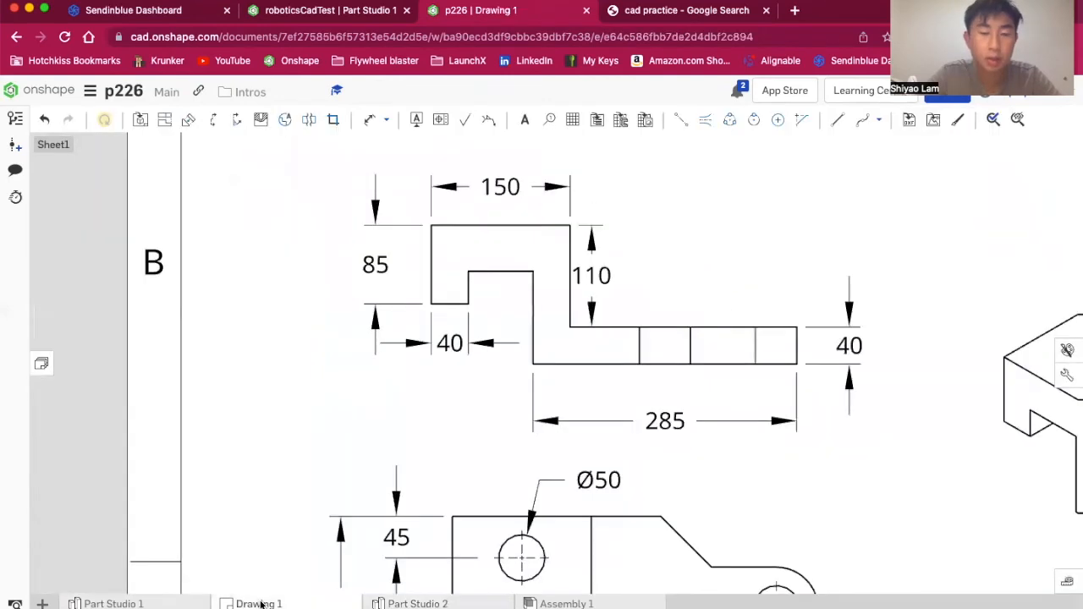
{"action": "scroll", "coordinate": [459, 452], "scroll_direction": "down", "scroll_amount": 5}
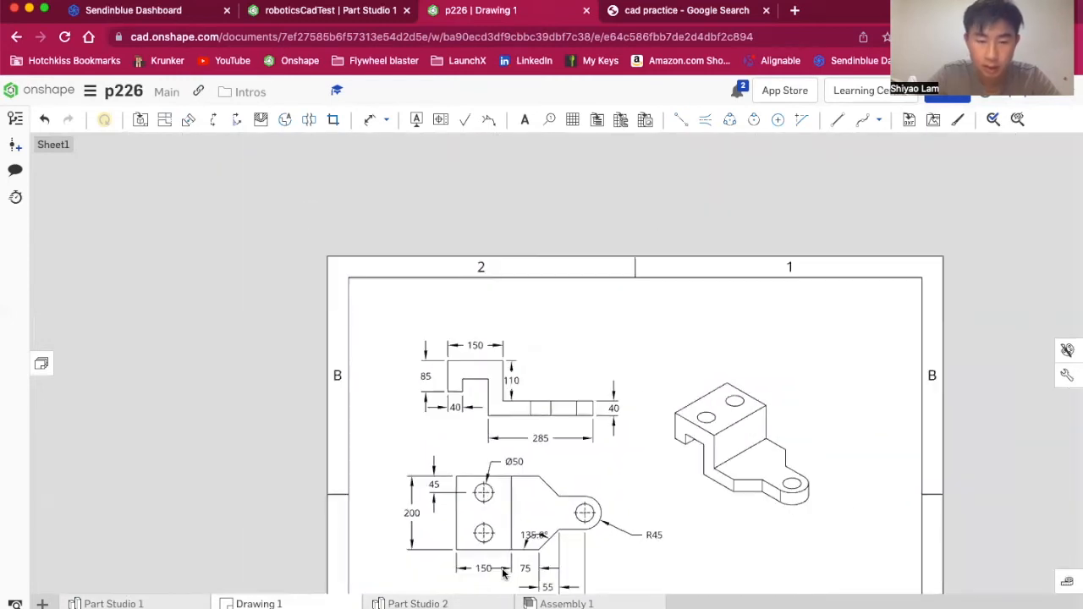
{"action": "scroll", "coordinate": [481, 587], "scroll_direction": "up", "scroll_amount": 5}
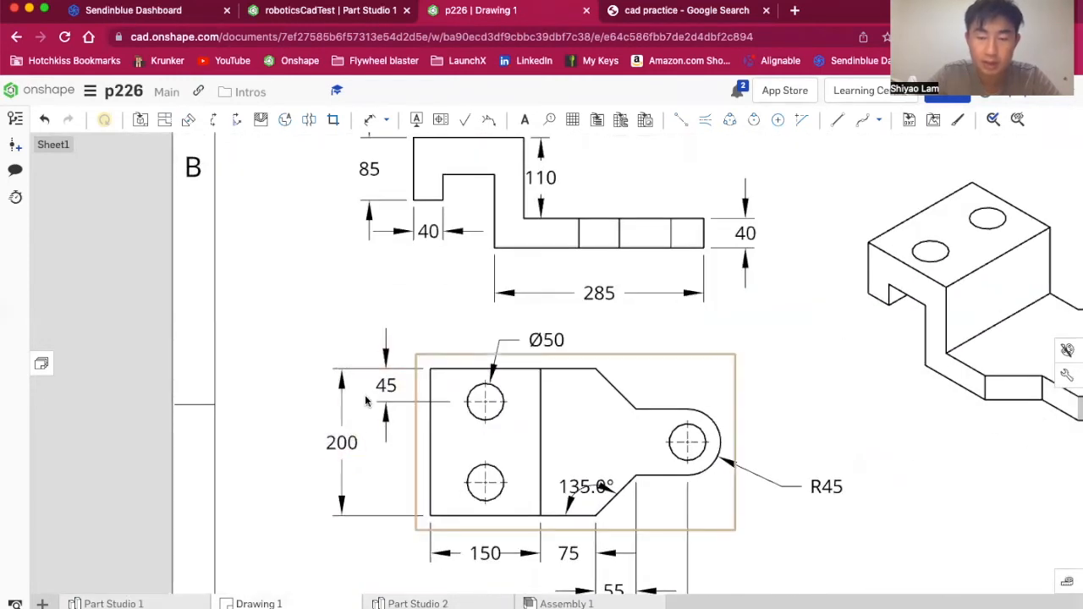
{"action": "scroll", "coordinate": [408, 517], "scroll_direction": "down", "scroll_amount": 3}
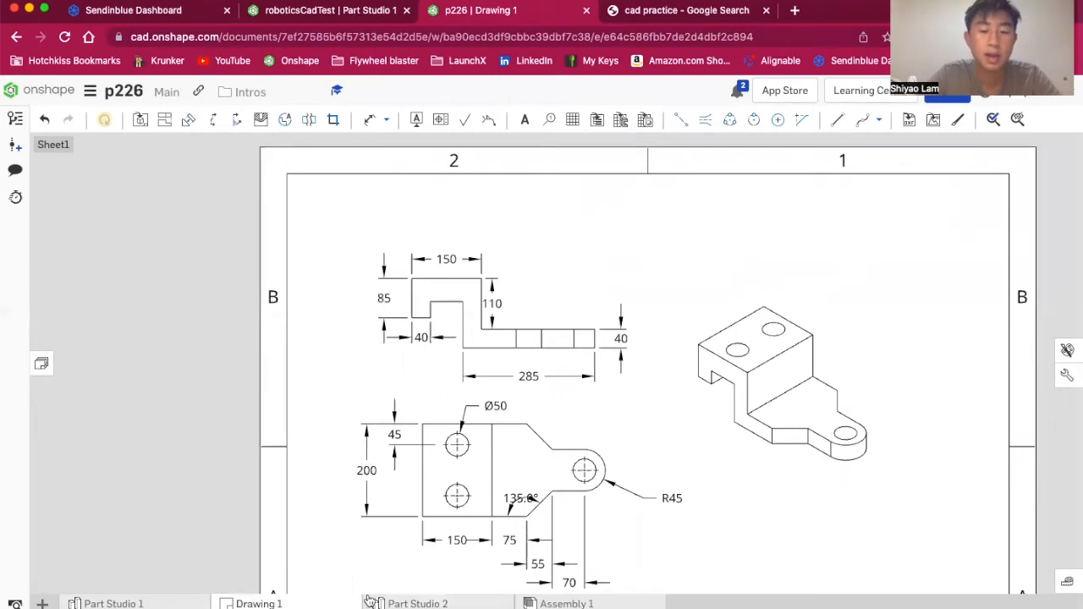
{"action": "scroll", "coordinate": [386, 570], "scroll_direction": "up", "scroll_amount": 2}
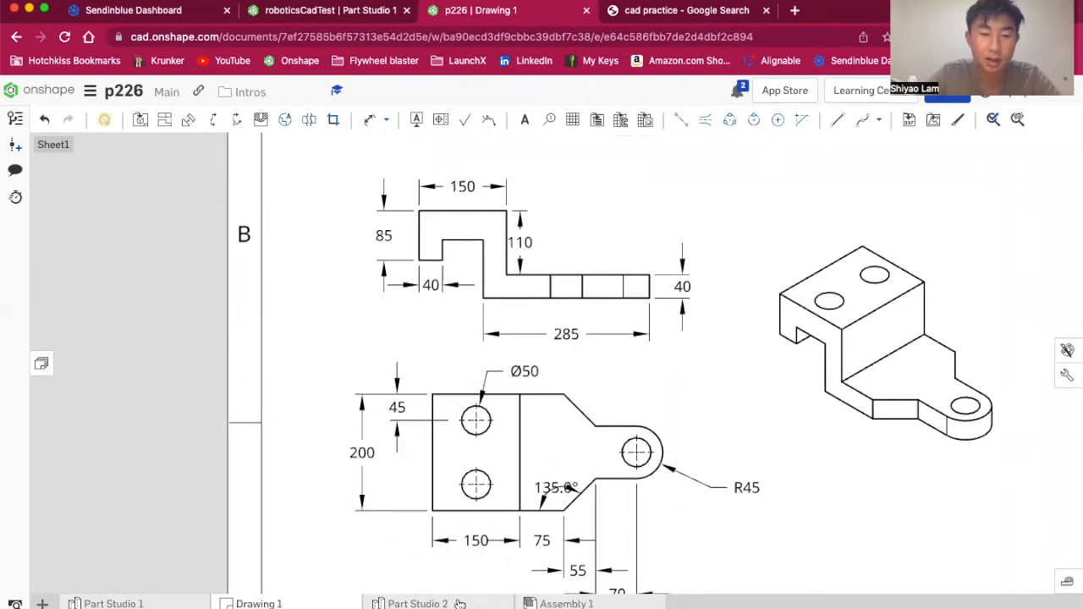
{"action": "left_click", "coordinate": [417, 603]}
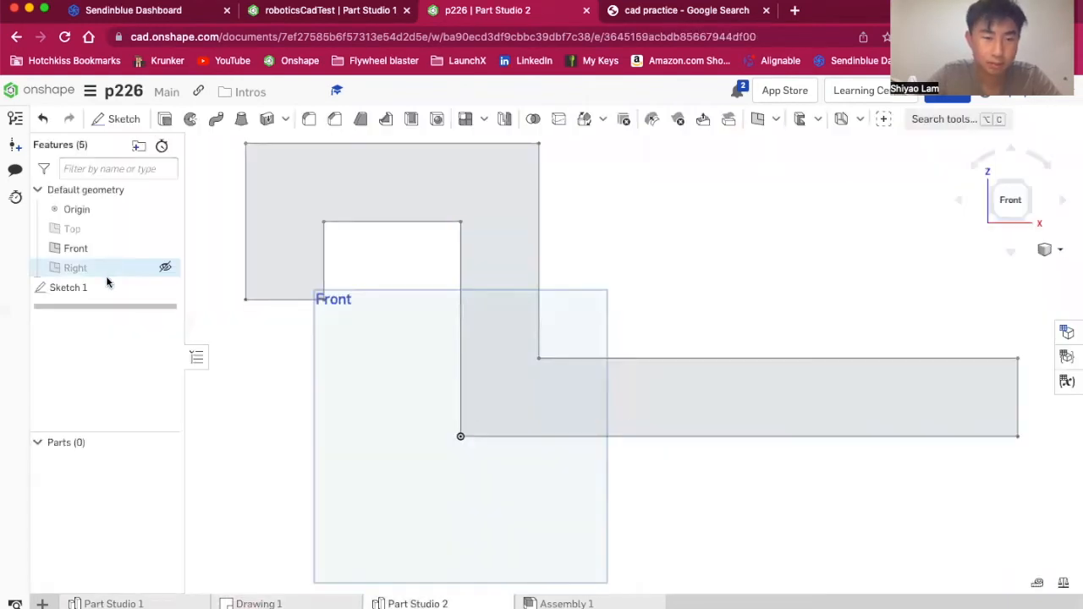
{"action": "left_click", "coordinate": [107, 285]}
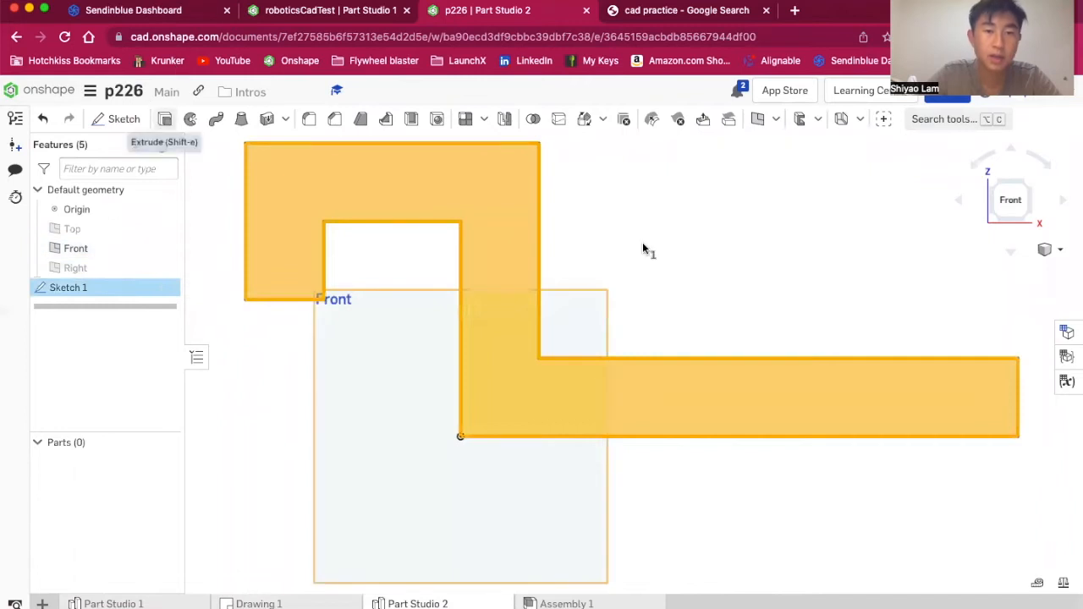
{"action": "key", "text": "shift+e"}
{"action": "type", "text": "200"}
{"action": "key", "text": "Return"}
{"action": "left_click", "coordinate": [306, 145]}
- Inspect the extruded bracket from several angles and compare its lower plate with the tapered, rounded outline in Drawing 1's top view
{"action": "right_click_drag", "start_coordinate": [651, 231], "coordinate": [678, 247]}
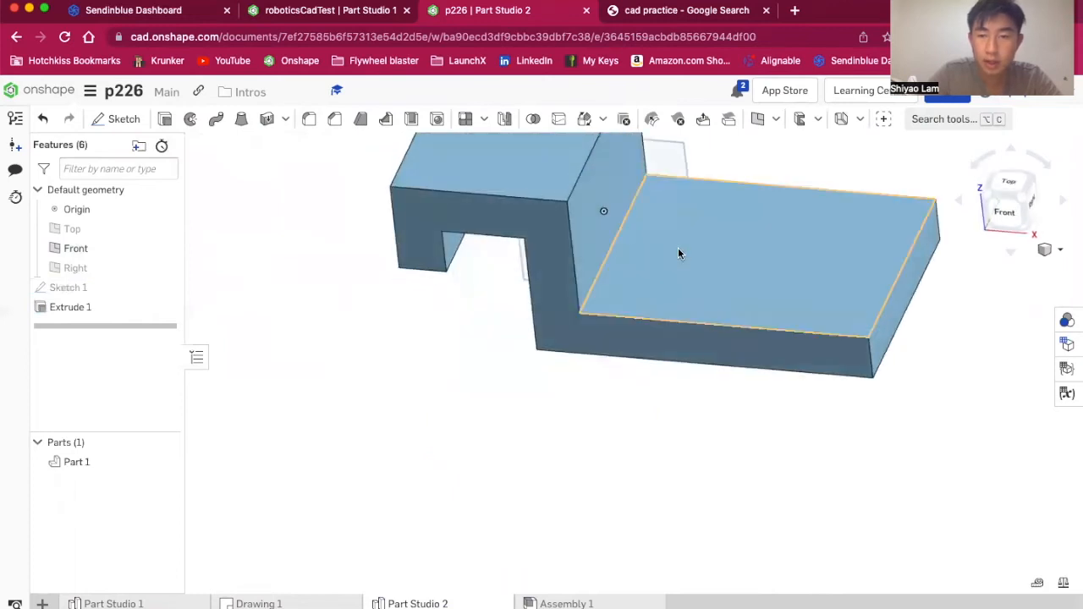
{"action": "left_click", "coordinate": [1024, 201]}
{"action": "left_click", "coordinate": [303, 604]}
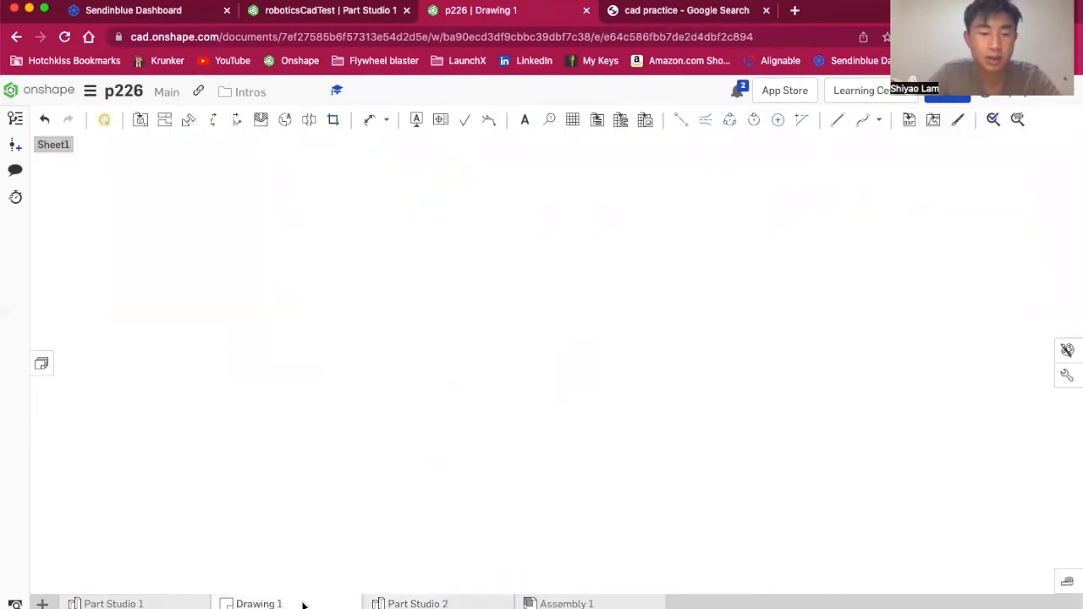
{"action": "left_click", "coordinate": [463, 604]}
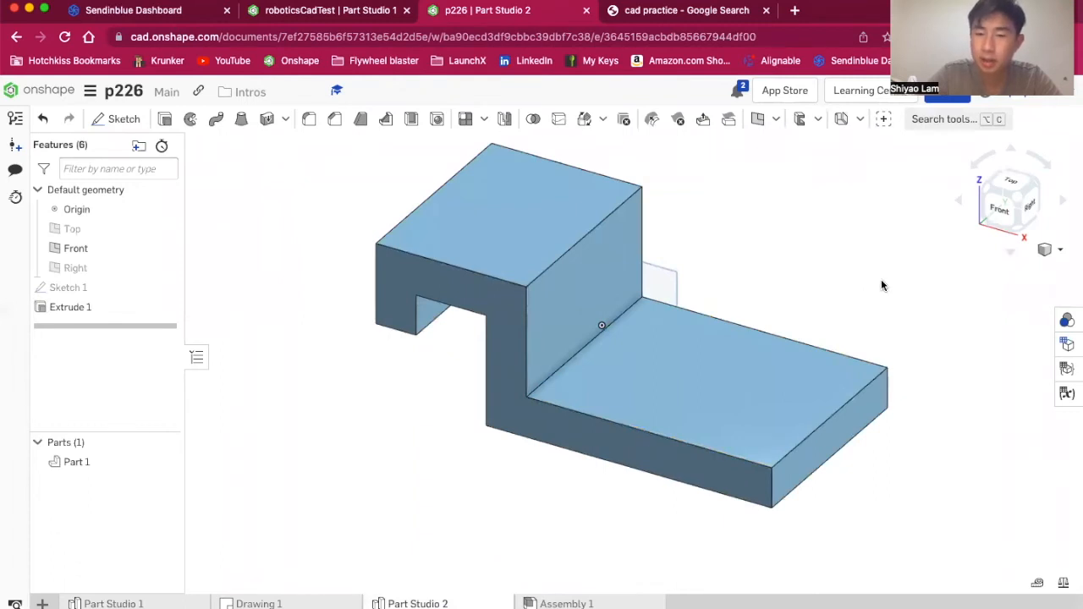
{"action": "right_click_drag", "start_coordinate": [881, 285], "coordinate": [763, 390]}
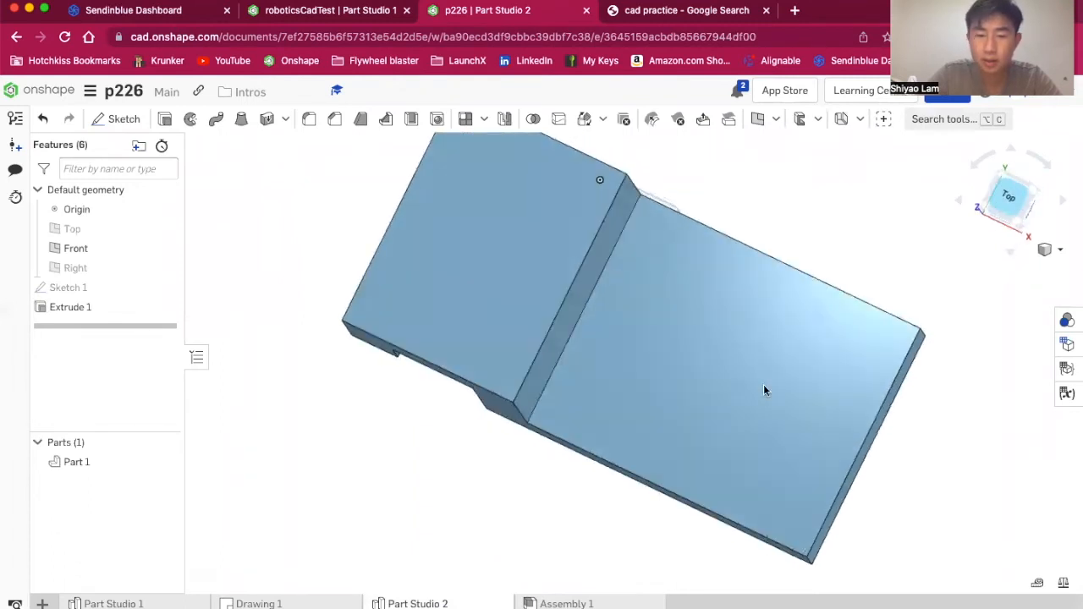
{"action": "key", "text": "shift+5"}
{"action": "scroll", "coordinate": [425, 442], "scroll_direction": "down", "scroll_amount": 5}
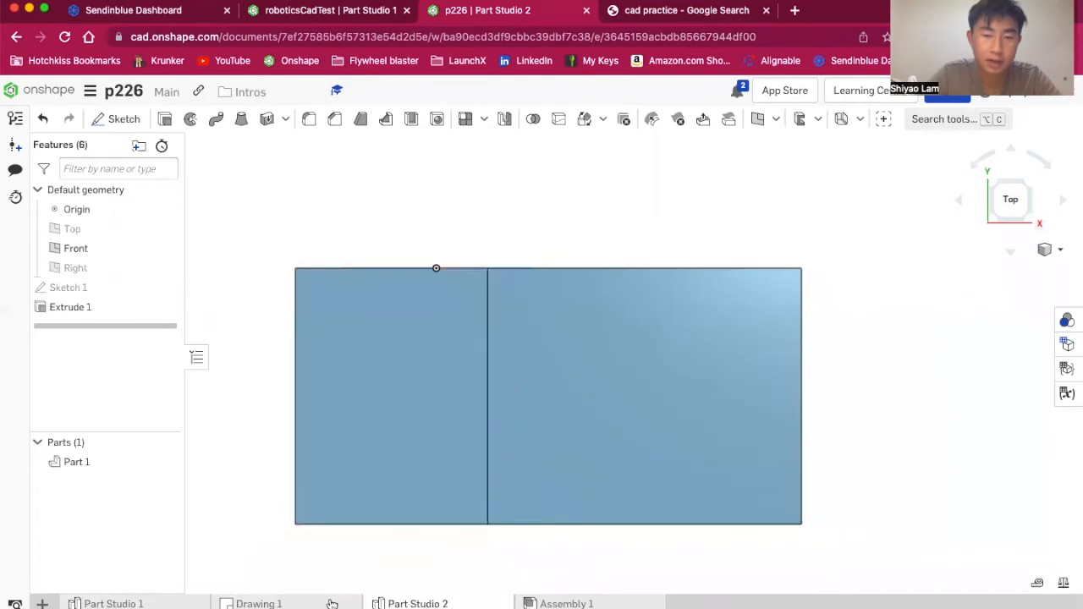
{"action": "left_click", "coordinate": [332, 603]}
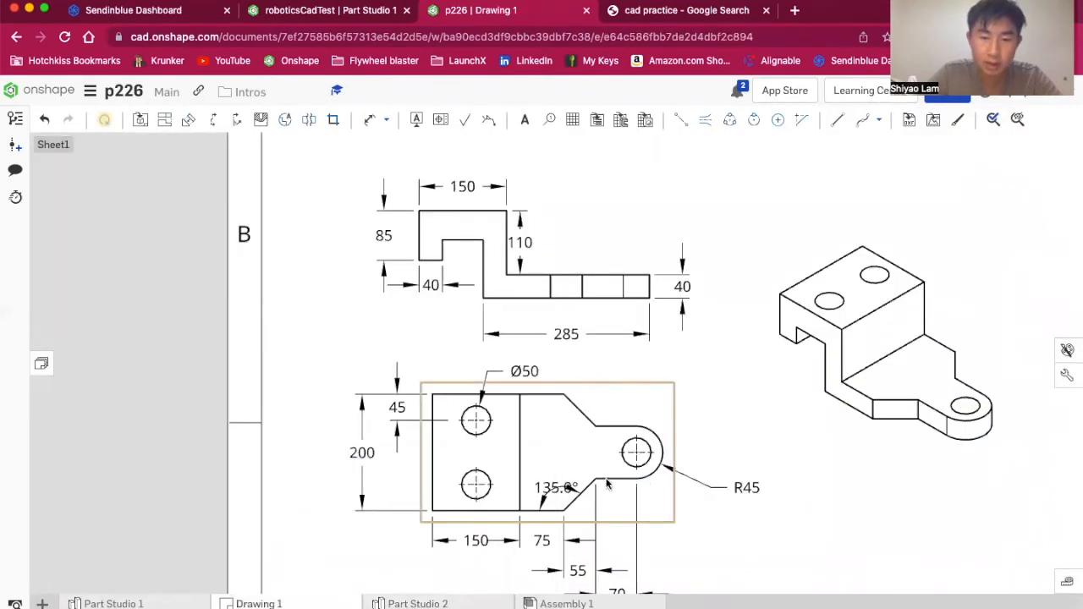
{"action": "left_click", "coordinate": [395, 603]}
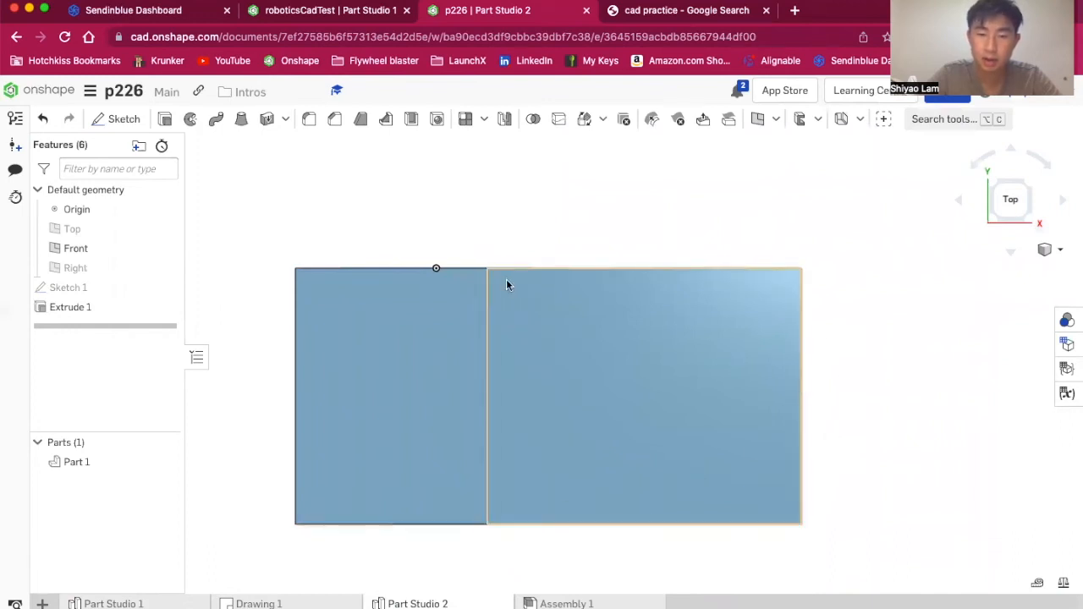
{"action": "right_click_drag", "start_coordinate": [702, 407], "coordinate": [701, 365]}
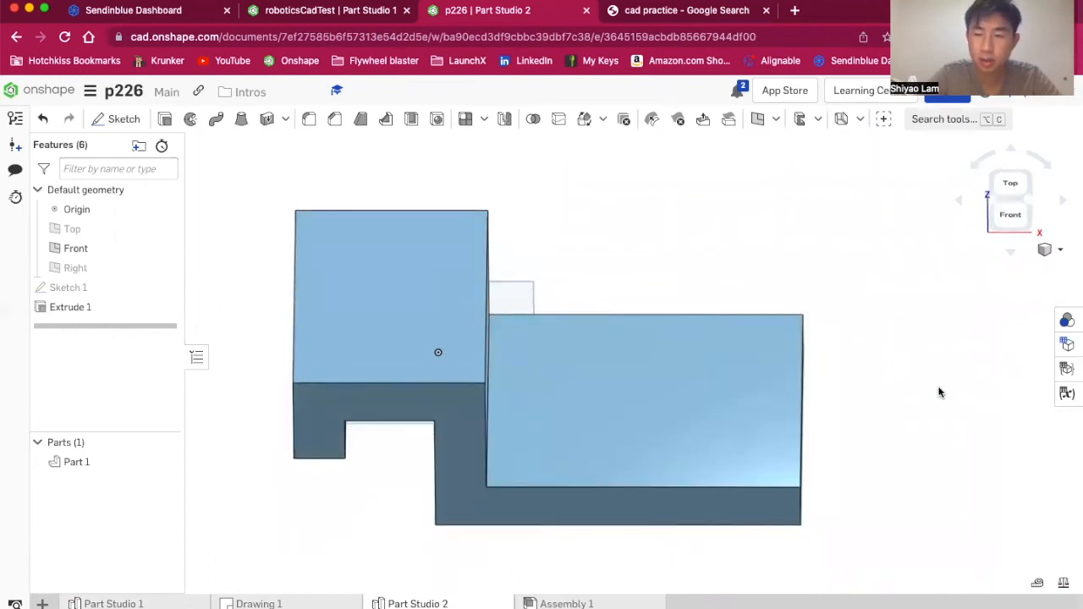
- Examine the extruded bracket from the front, top and isometric views to compare its profile and stepped upper faces
{"action": "right_click_drag", "start_coordinate": [954, 282], "coordinate": [863, 375]}
{"action": "key", "text": "shift+1"}
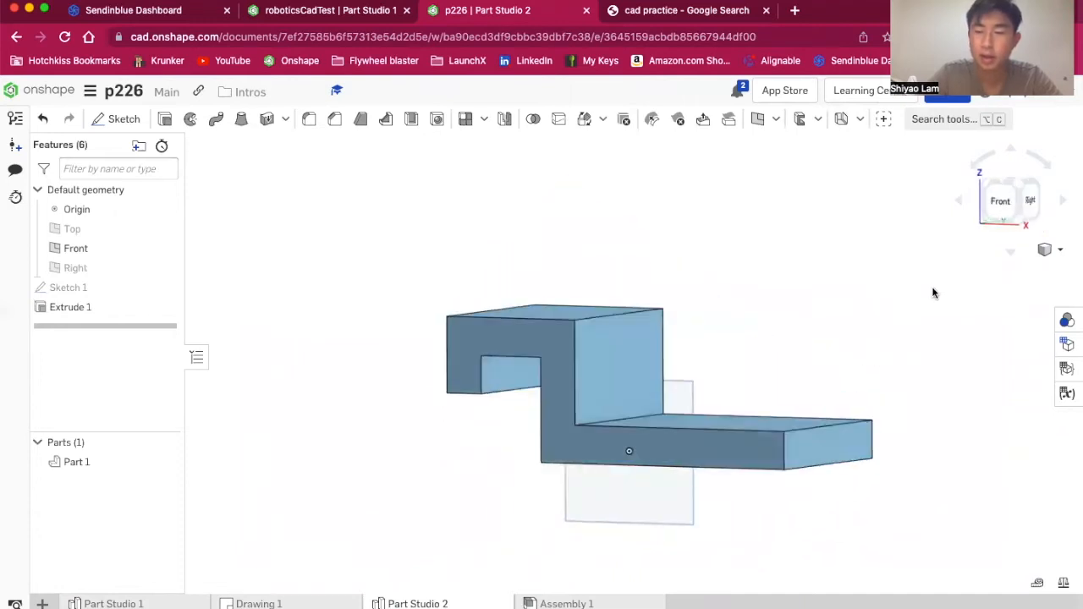
{"action": "right_click_drag", "start_coordinate": [932, 293], "coordinate": [902, 292]}
{"action": "left_click", "coordinate": [1008, 187]}
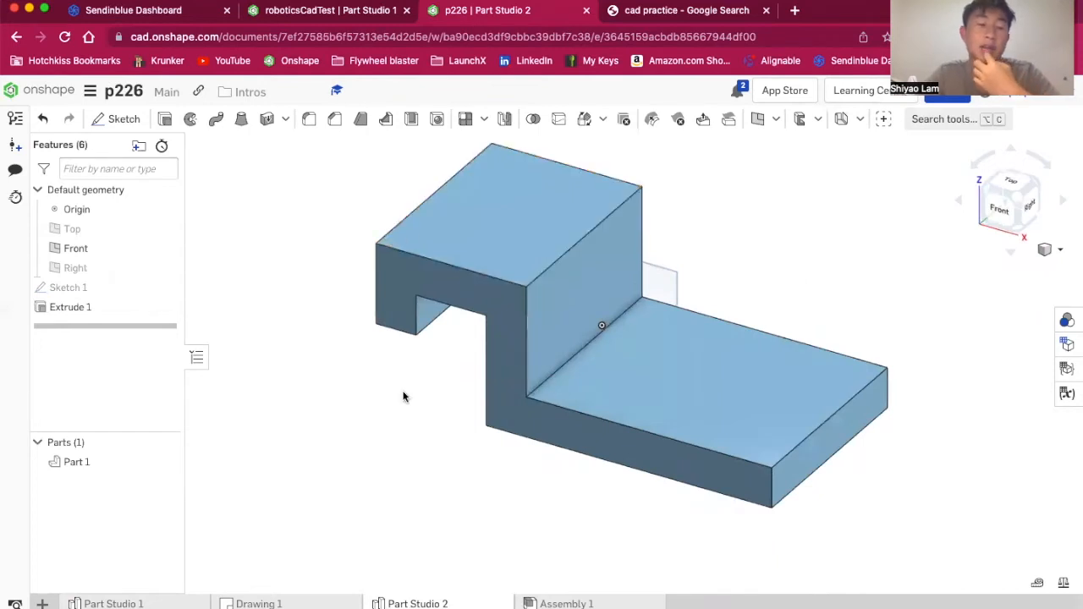
{"action": "right_click_drag", "start_coordinate": [358, 435], "coordinate": [357, 412]}
{"action": "key", "text": "shift+1"}
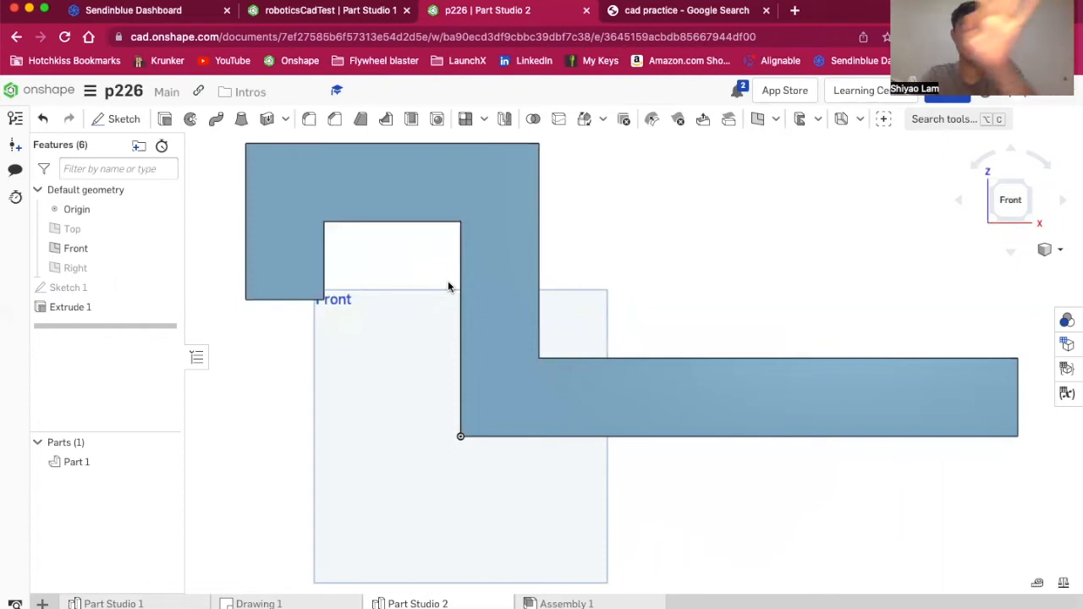
{"action": "scroll", "coordinate": [358, 376], "scroll_direction": "down", "scroll_amount": 1}
{"action": "mouse_move", "coordinate": [670, 248]}
{"action": "right_mouse_down"}
{"action": "mouse_move", "coordinate": [637, 259]}
{"action": "mouse_move", "coordinate": [653, 355]}
{"action": "mouse_move", "coordinate": [659, 258]}
{"action": "right_mouse_up"}
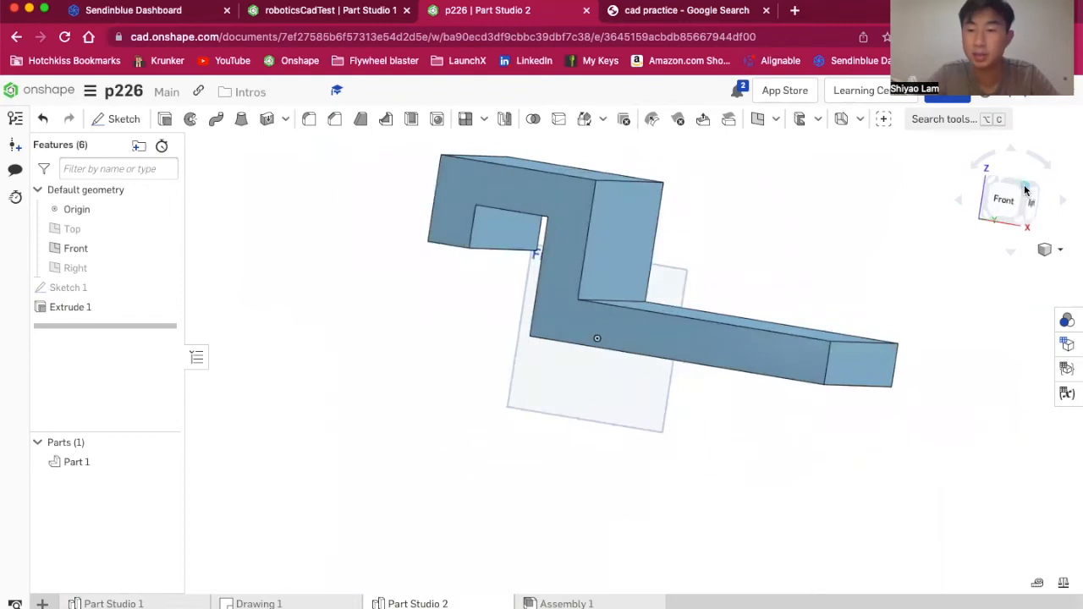
{"action": "left_click", "coordinate": [1027, 188]}
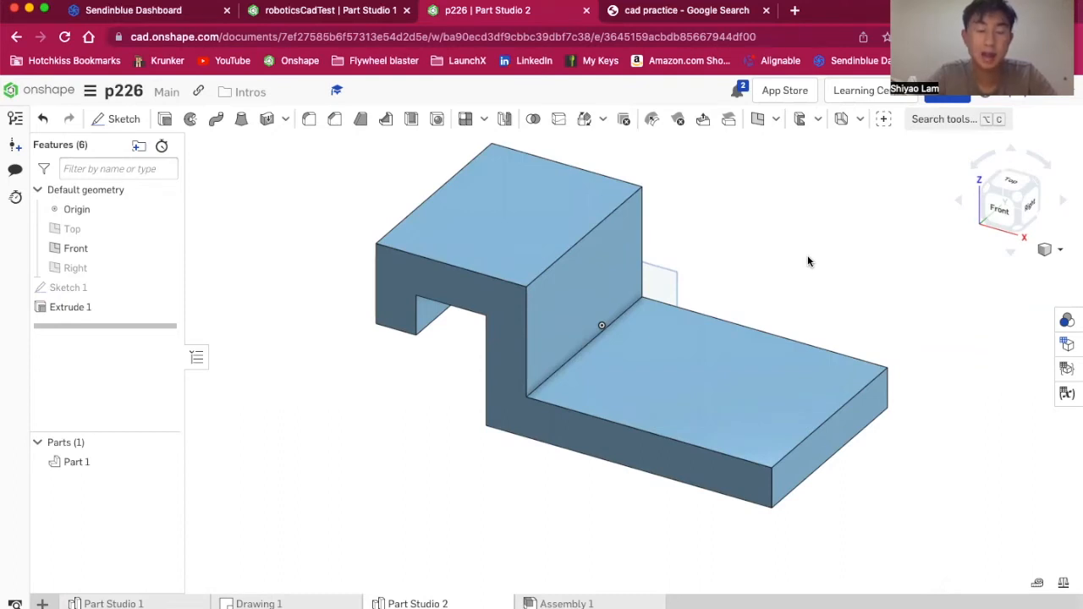
{"action": "mouse_move", "coordinate": [324, 603]}
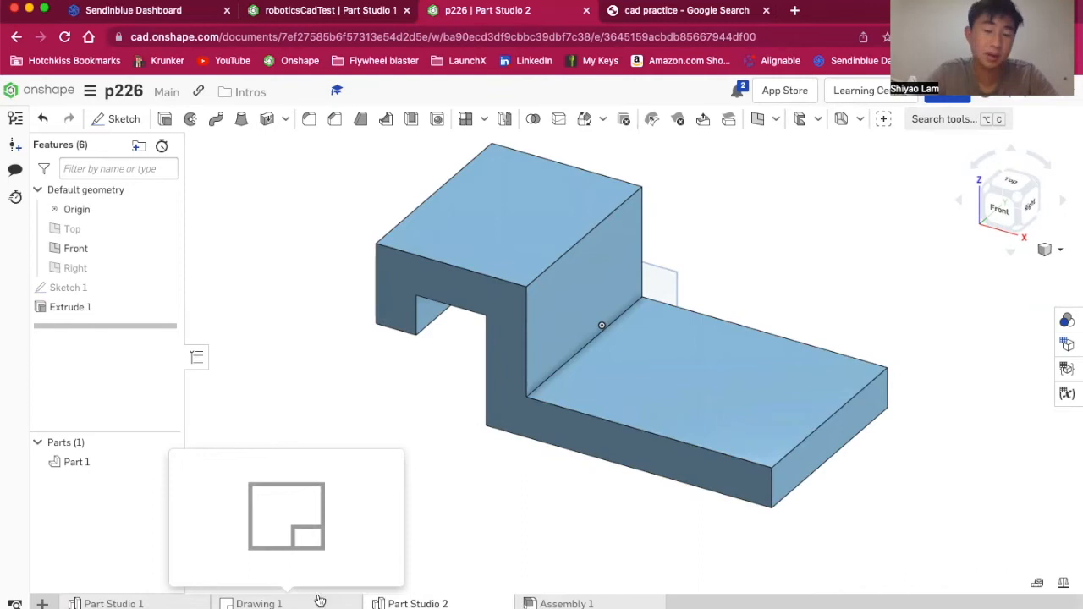
{"action": "right_click_drag", "start_coordinate": [370, 452], "coordinate": [369, 522]}
{"action": "left_click", "coordinate": [998, 207]}
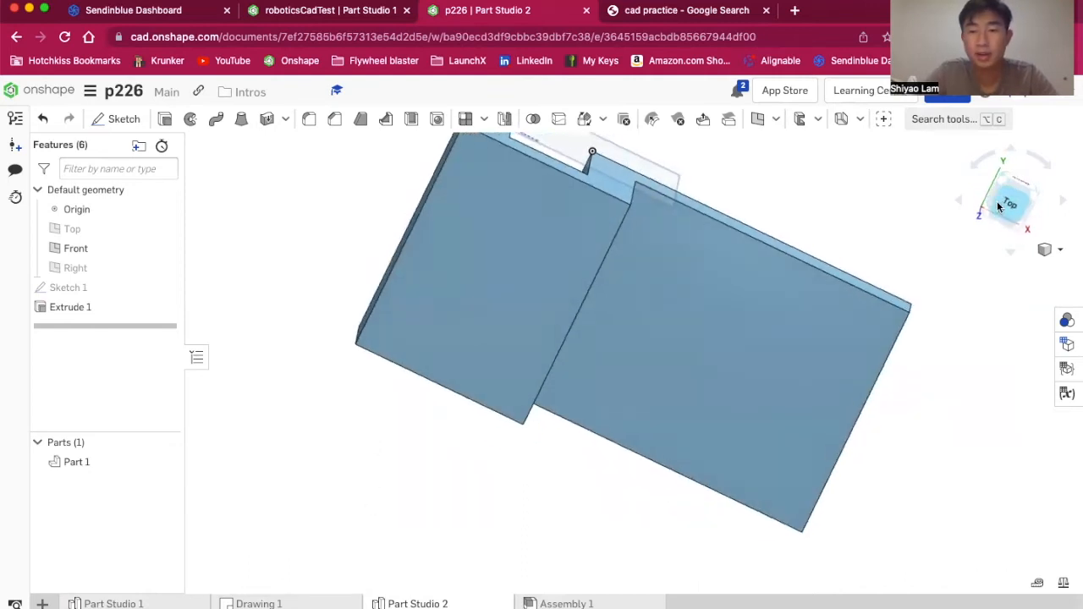
{"action": "right_click_drag", "start_coordinate": [866, 461], "coordinate": [863, 367]}
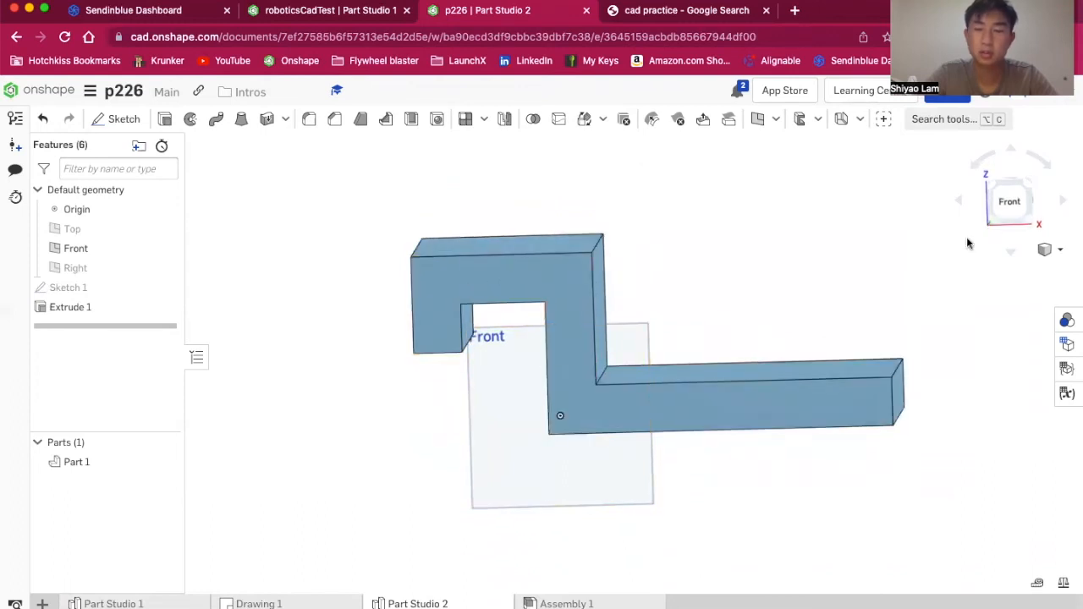
{"action": "left_click", "coordinate": [1009, 201]}
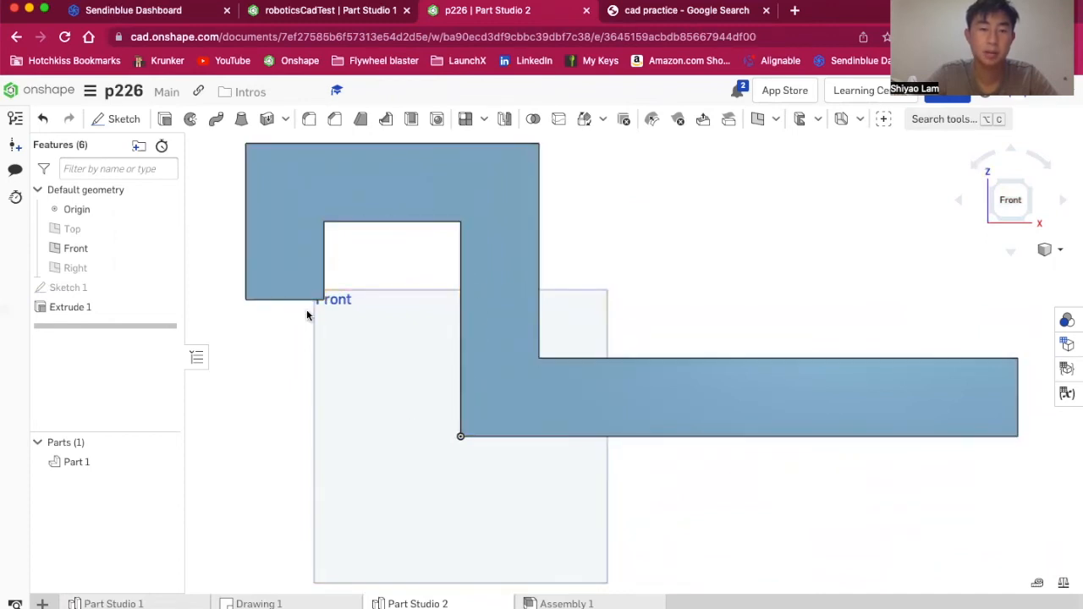
{"action": "key", "text": "shift+5"}
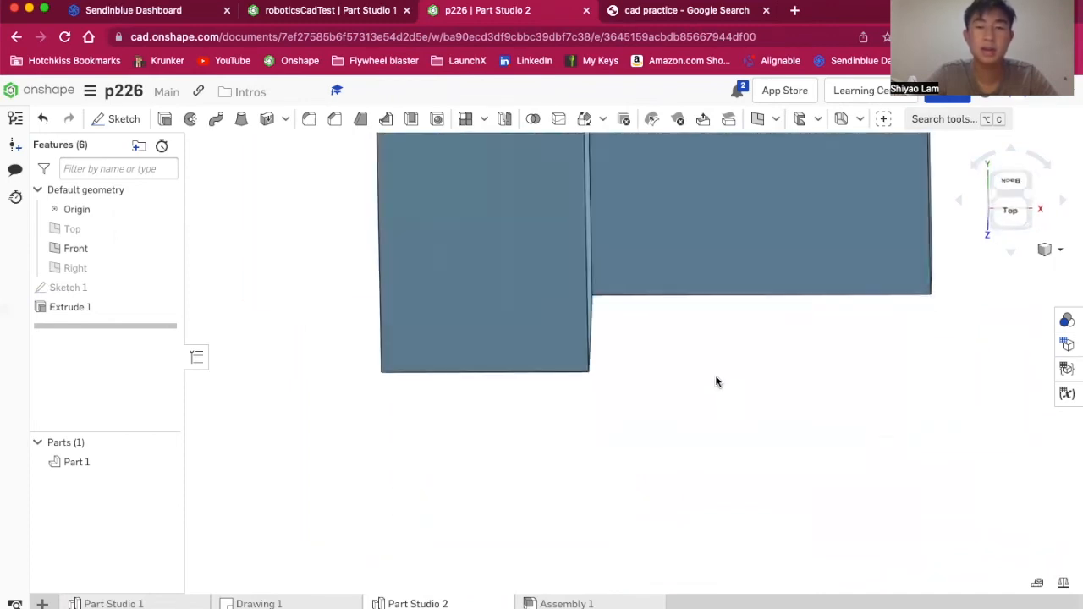
{"action": "left_click", "coordinate": [1004, 213]}
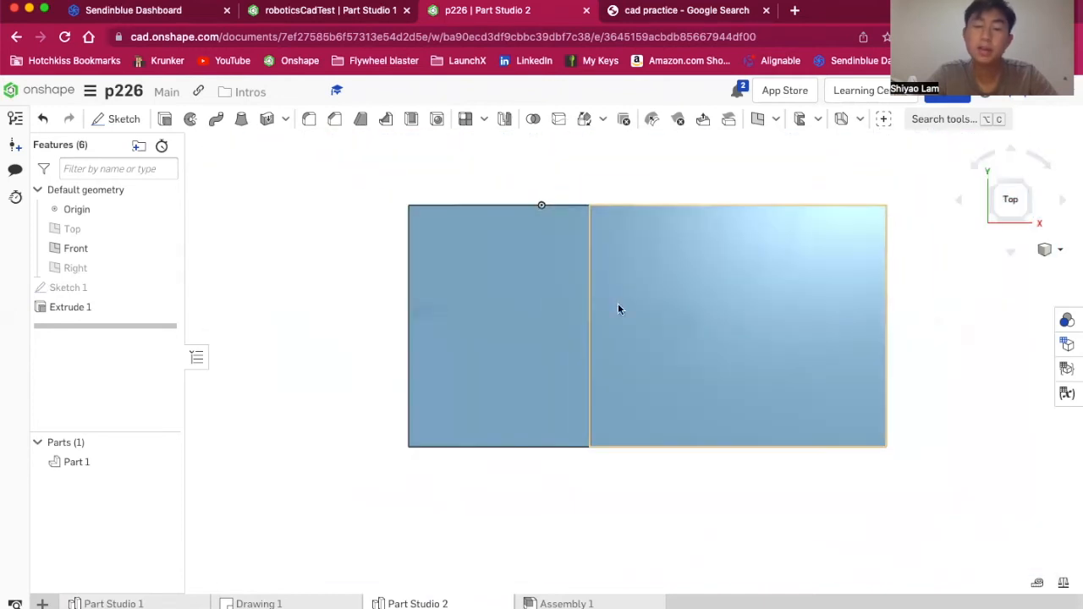
{"action": "right_click_drag", "start_coordinate": [936, 307], "coordinate": [925, 229]}
{"action": "left_click", "coordinate": [1009, 198]}
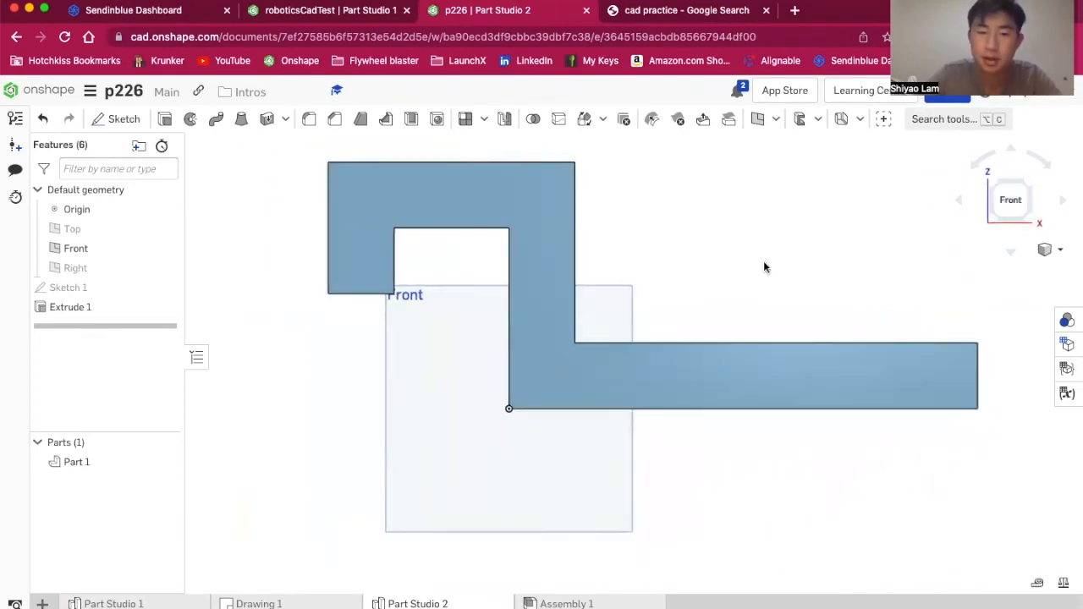
{"action": "right_click_drag", "start_coordinate": [764, 266], "coordinate": [735, 285]}
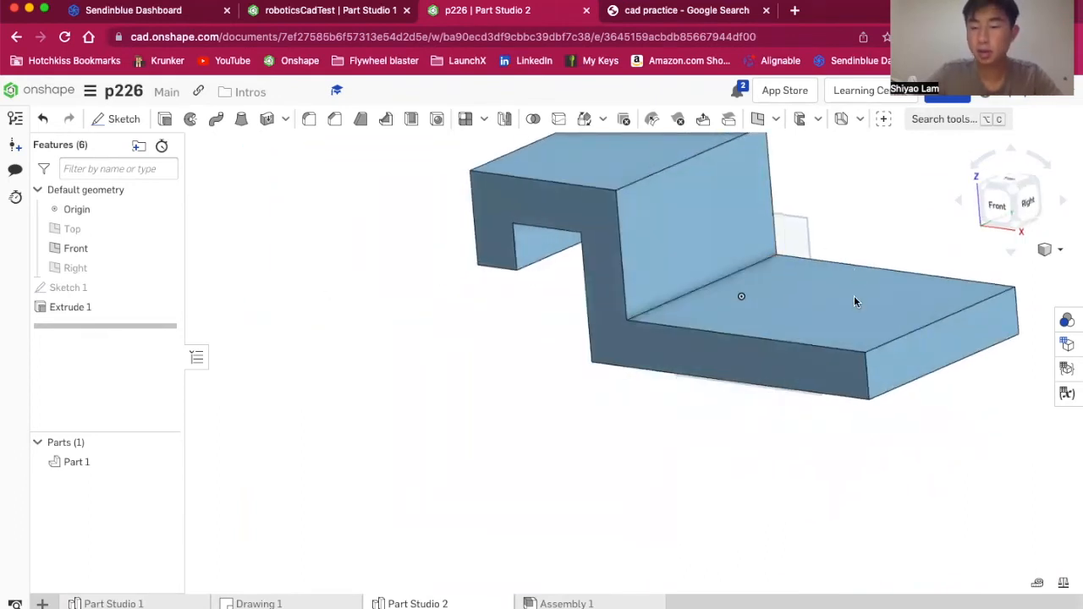
{"action": "right_click_drag", "start_coordinate": [853, 301], "coordinate": [836, 368]}
{"action": "left_click", "coordinate": [1008, 199]}
{"action": "scroll", "coordinate": [764, 356], "scroll_direction": "down", "scroll_amount": 5}
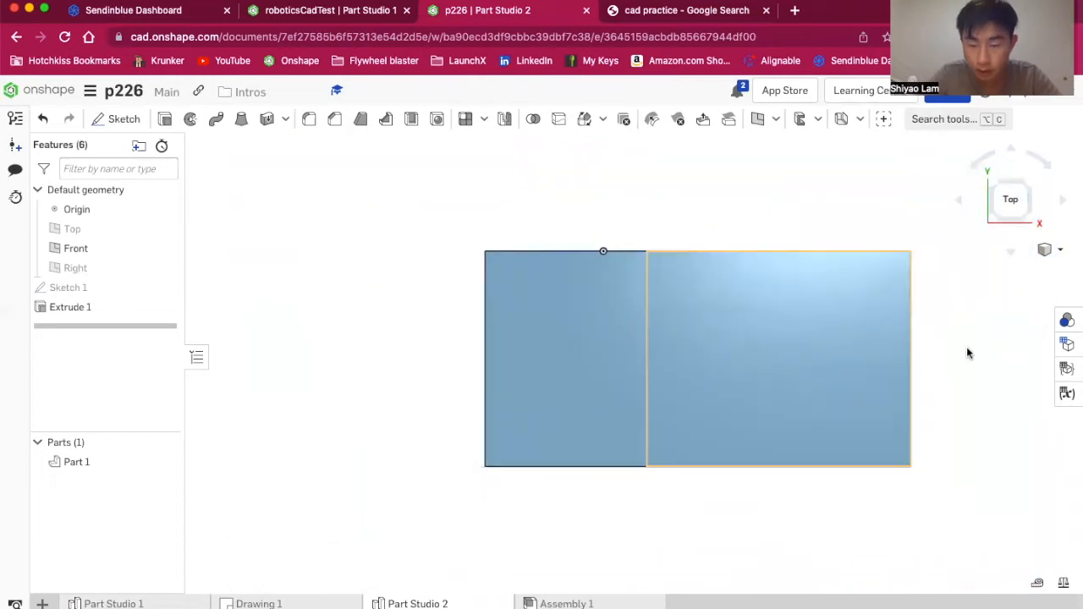
{"action": "scroll", "coordinate": [1008, 375], "scroll_direction": "up", "scroll_amount": 2}
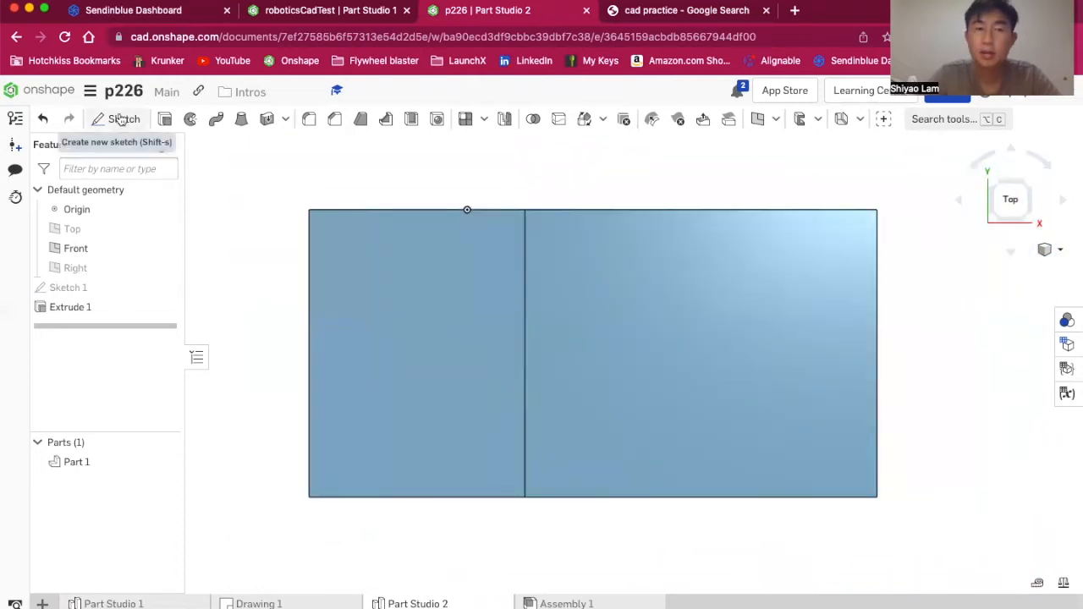
- Start a new sketch on the upper face of the bracket's lower, longer plate
{"action": "mouse_move", "coordinate": [293, 356]}
{"action": "right_mouse_down"}
{"action": "mouse_move", "coordinate": [297, 263]}
{"action": "mouse_move", "coordinate": [282, 359]}
{"action": "right_mouse_up"}
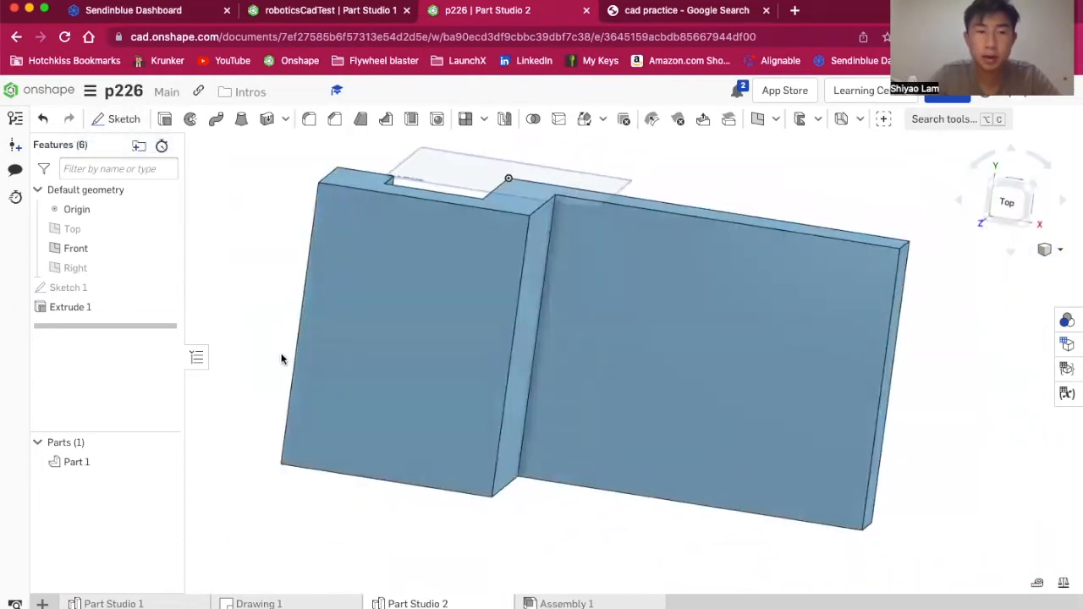
{"action": "left_click", "coordinate": [116, 127]}
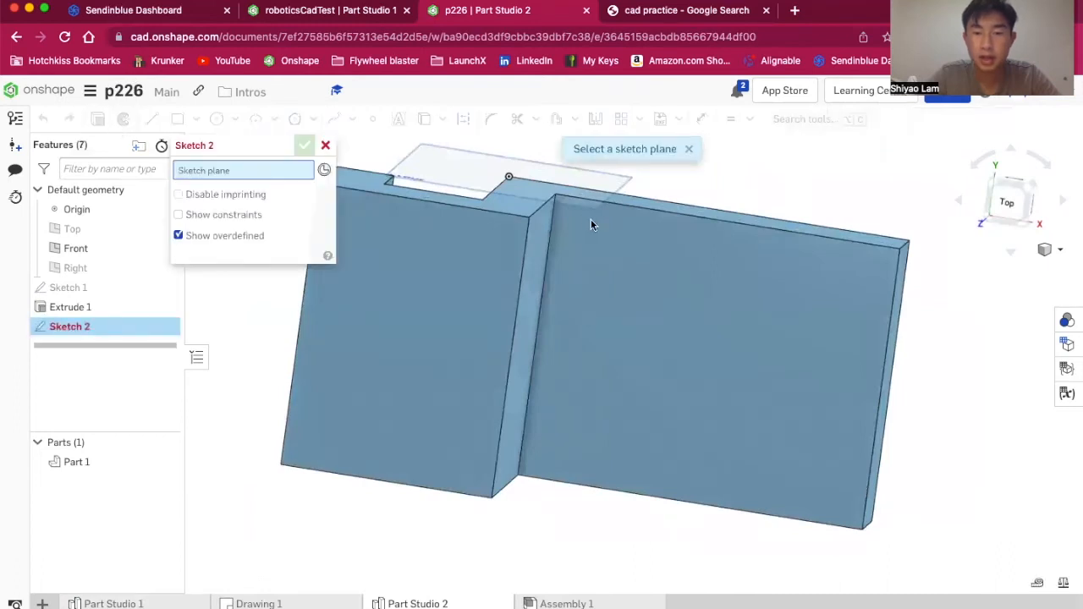
{"action": "left_click", "coordinate": [692, 324]}
- Examine the sketch plane's position on the lower plate from oblique and front views, and finish looking straight down at it
{"action": "mouse_move", "coordinate": [950, 389]}
{"action": "right_mouse_down"}
{"action": "mouse_move", "coordinate": [960, 290]}
{"action": "mouse_move", "coordinate": [958, 356]}
{"action": "right_mouse_up"}
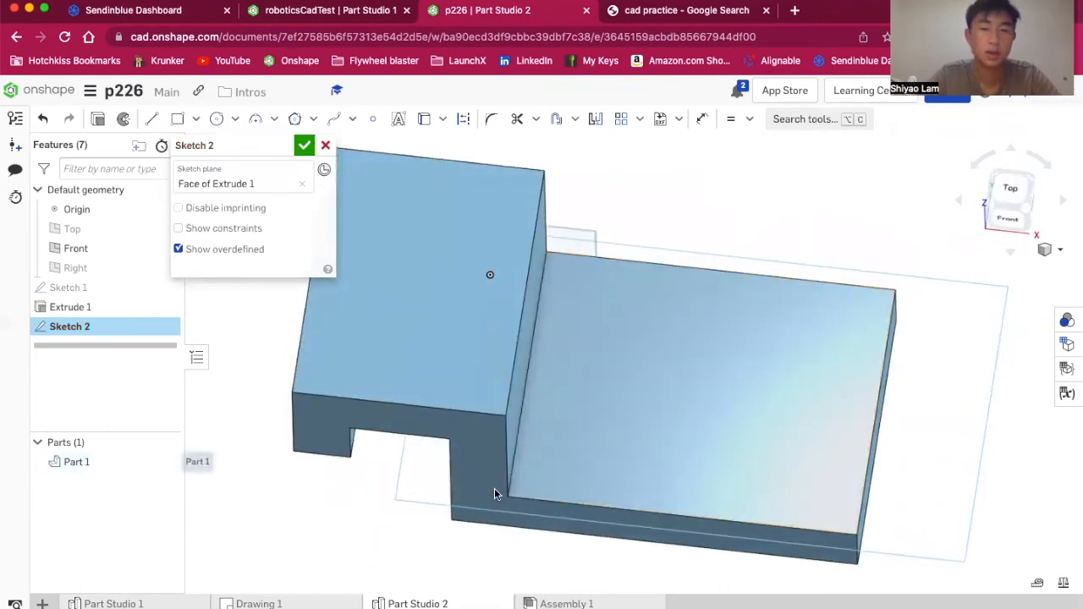
{"action": "mouse_move", "coordinate": [247, 560]}
{"action": "right_mouse_down"}
{"action": "mouse_move", "coordinate": [248, 512]}
{"action": "mouse_move", "coordinate": [237, 563]}
{"action": "right_mouse_up"}
{"action": "right_click_drag", "start_coordinate": [551, 364], "coordinate": [483, 314]}
{"action": "left_click", "coordinate": [1006, 205]}
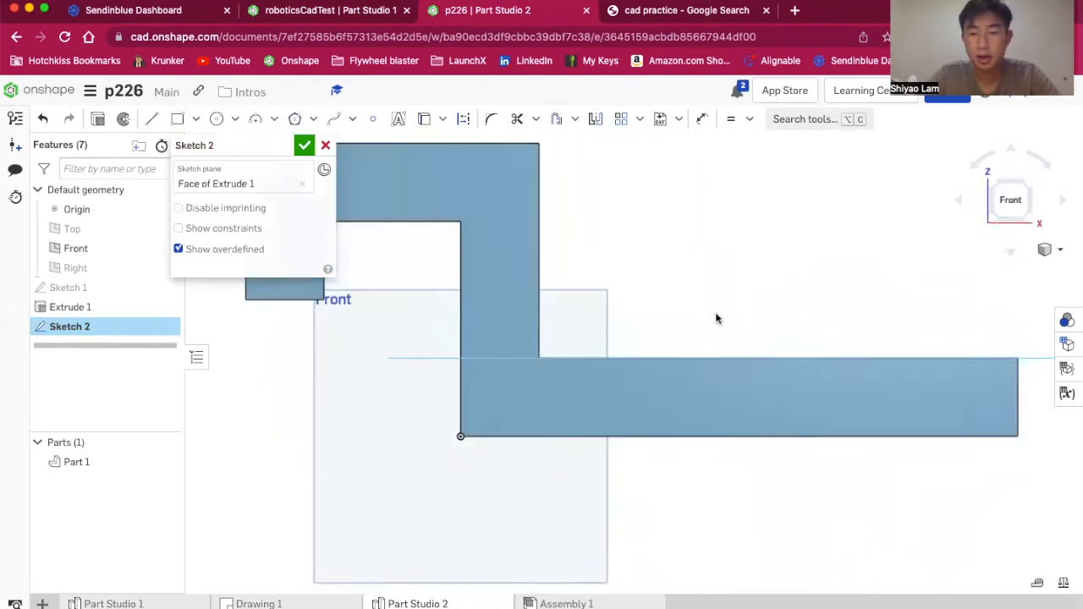
{"action": "key", "text": "n"}
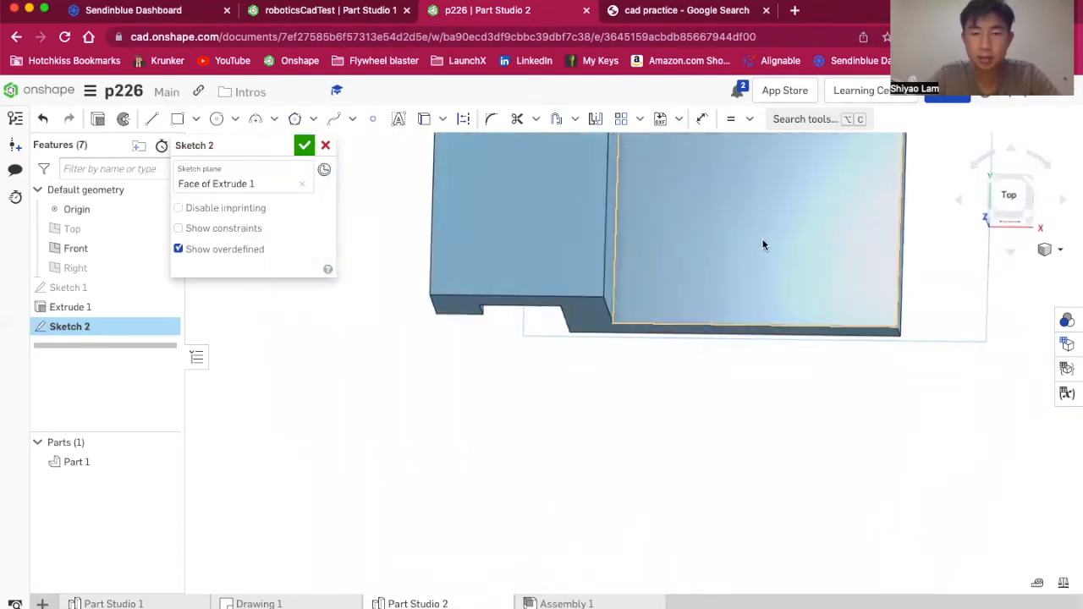
{"action": "scroll", "coordinate": [768, 243], "scroll_direction": "down", "scroll_amount": 5}
{"action": "scroll", "coordinate": [786, 195], "scroll_direction": "up", "scroll_amount": 3}
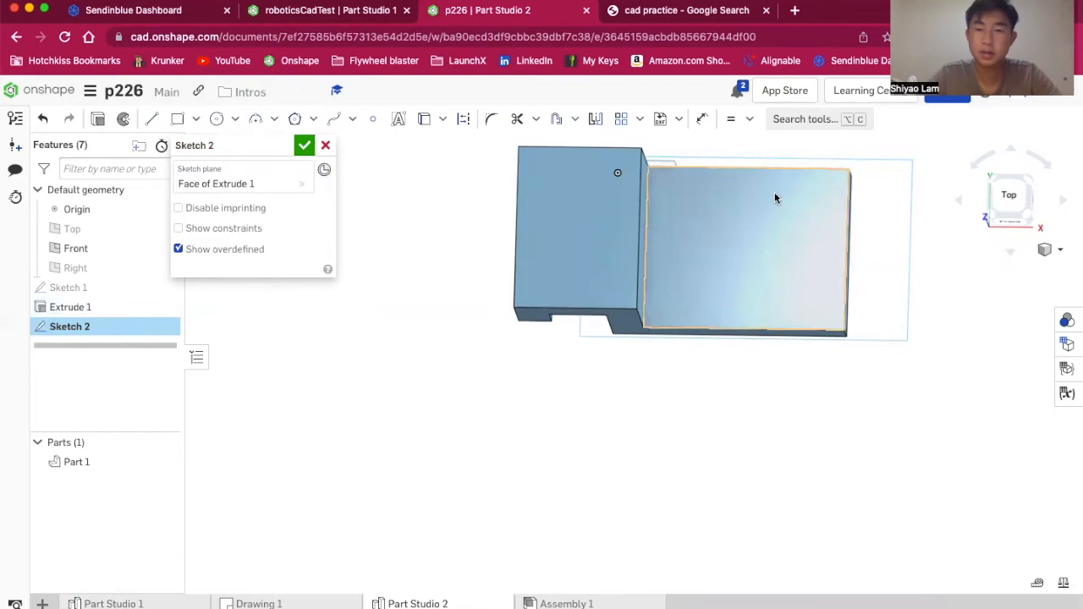
{"action": "scroll", "coordinate": [909, 170], "scroll_direction": "up", "scroll_amount": 1}
{"action": "scroll", "coordinate": [908, 170], "scroll_direction": "up", "scroll_amount": 1}
{"action": "scroll", "coordinate": [820, 283], "scroll_direction": "down", "scroll_amount": 5}
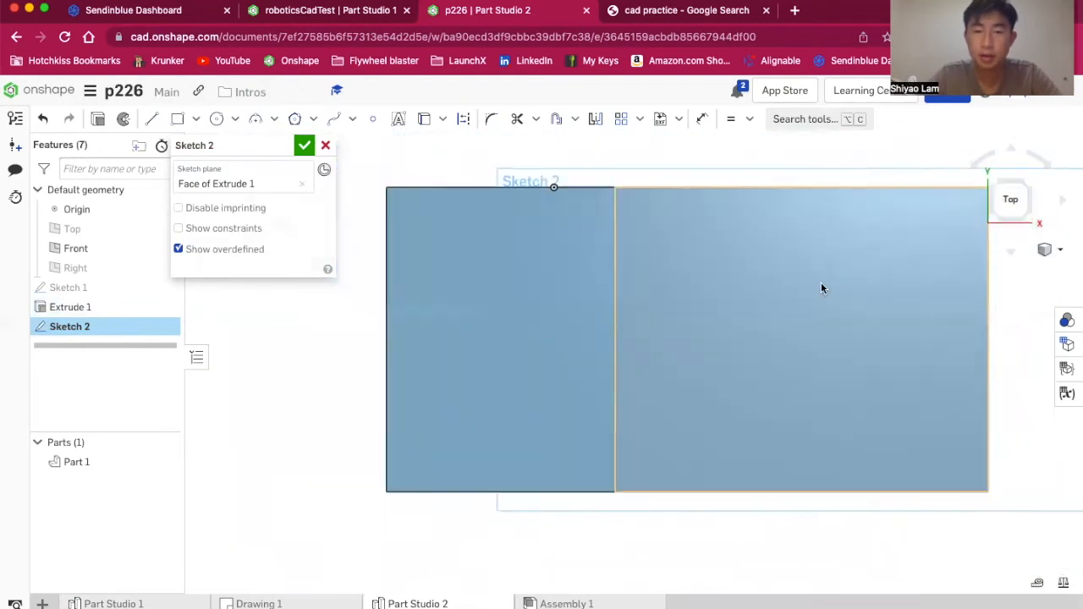
{"action": "scroll", "coordinate": [975, 319], "scroll_direction": "up", "scroll_amount": 2}
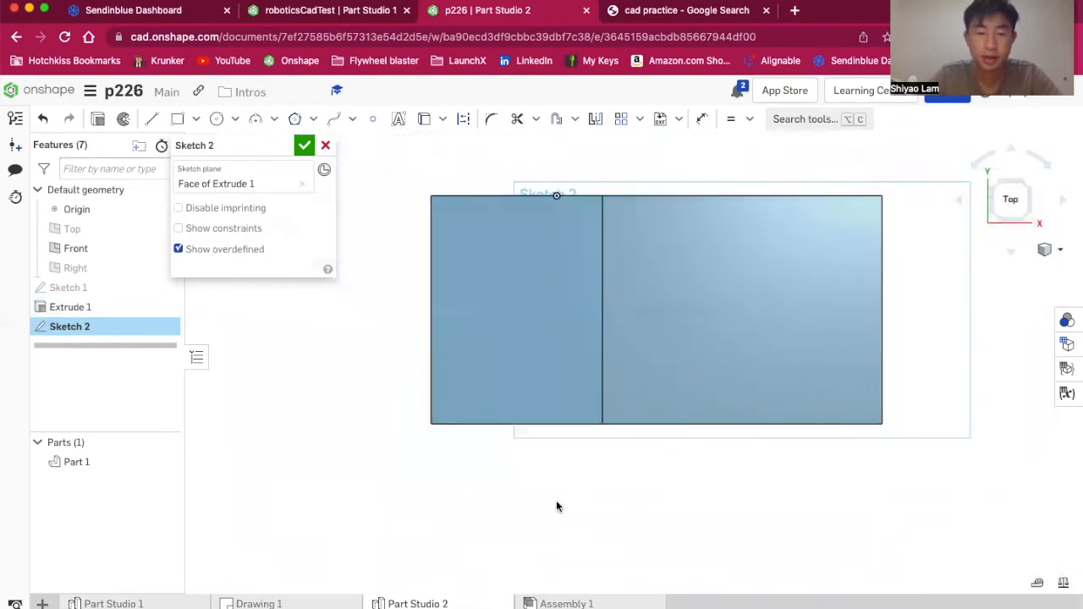
- Open Drawing 1 and examine the dimensions of the top view, including the tapered section and the rounded end
{"action": "left_click", "coordinate": [316, 602]}
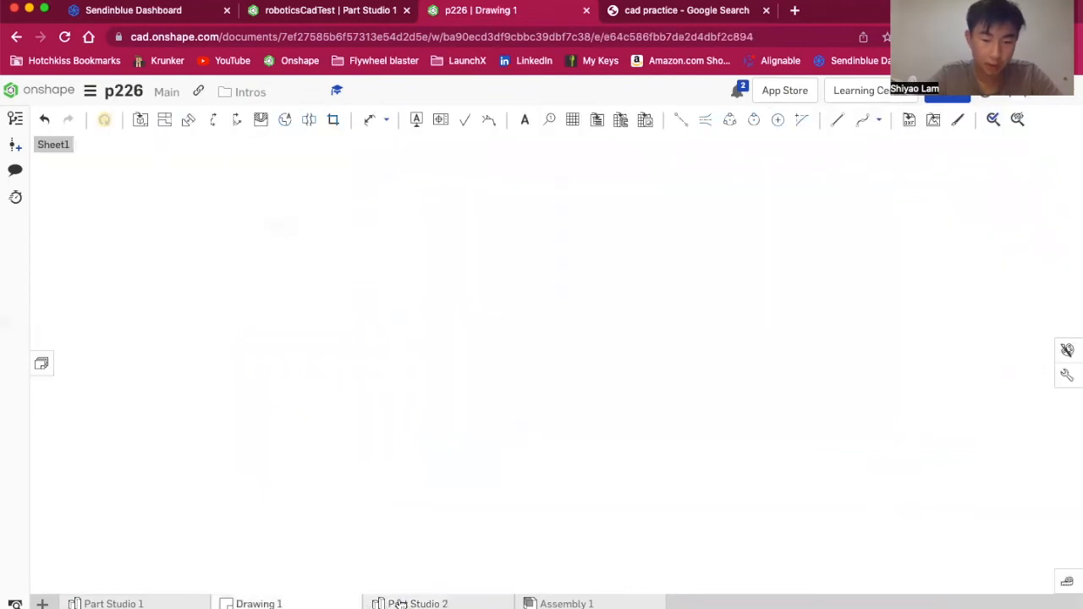
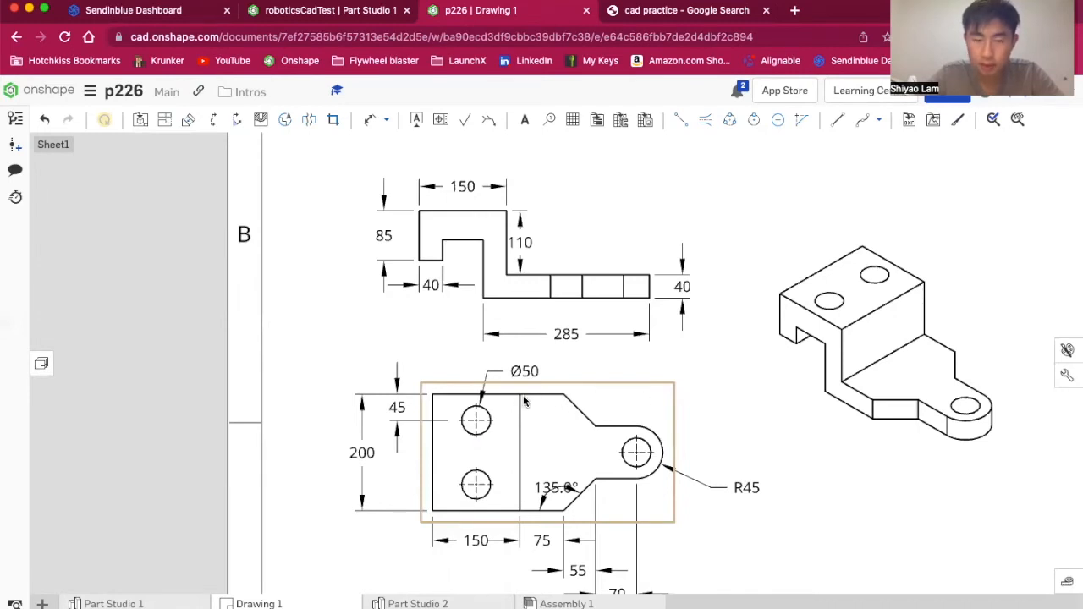
{"action": "scroll", "coordinate": [551, 453], "scroll_direction": "down", "scroll_amount": 3}
{"action": "scroll", "coordinate": [537, 397], "scroll_direction": "up", "scroll_amount": 6}
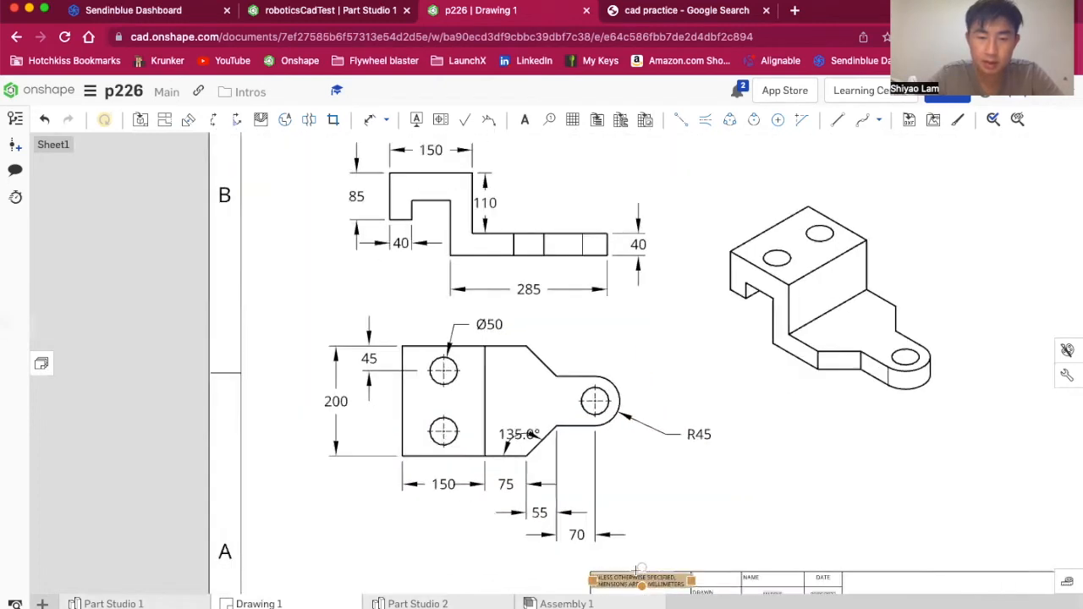
{"action": "scroll", "coordinate": [618, 471], "scroll_direction": "up", "scroll_amount": 2}
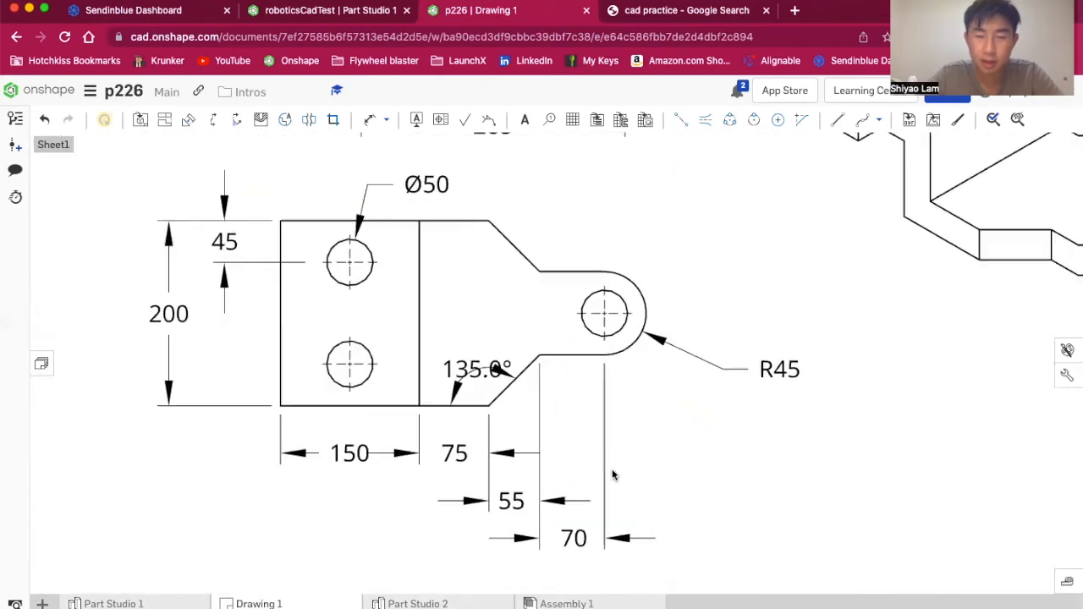
- Back in Part Studio 2, sketch a construction line along the lower plate's front edge from its corner at the step, with length 75
{"action": "mouse_move", "coordinate": [418, 603]}
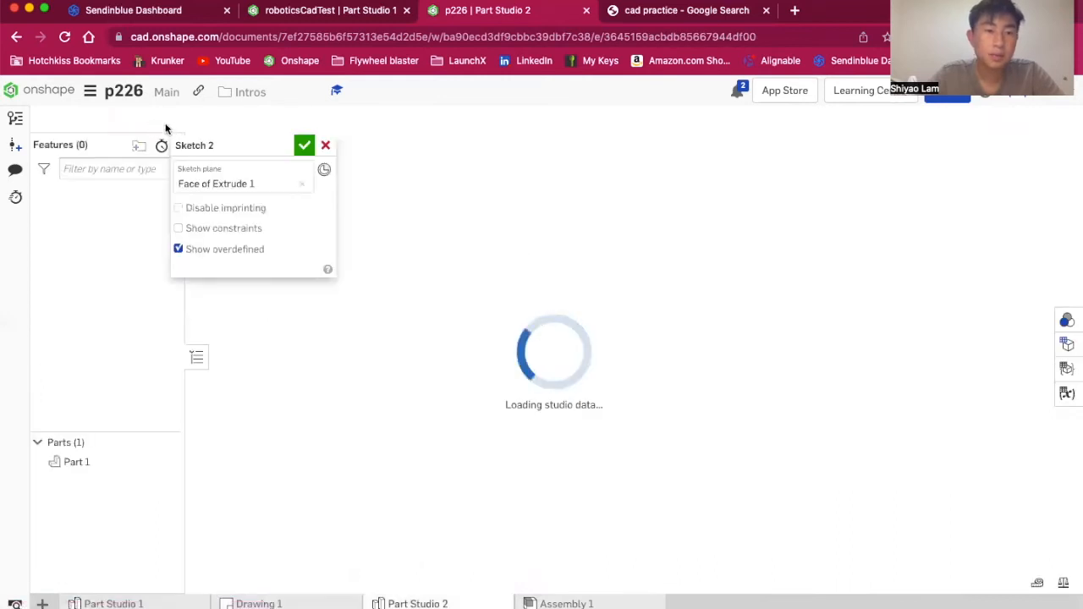
{"action": "left_click", "coordinate": [152, 120]}
{"action": "key", "text": "q"}
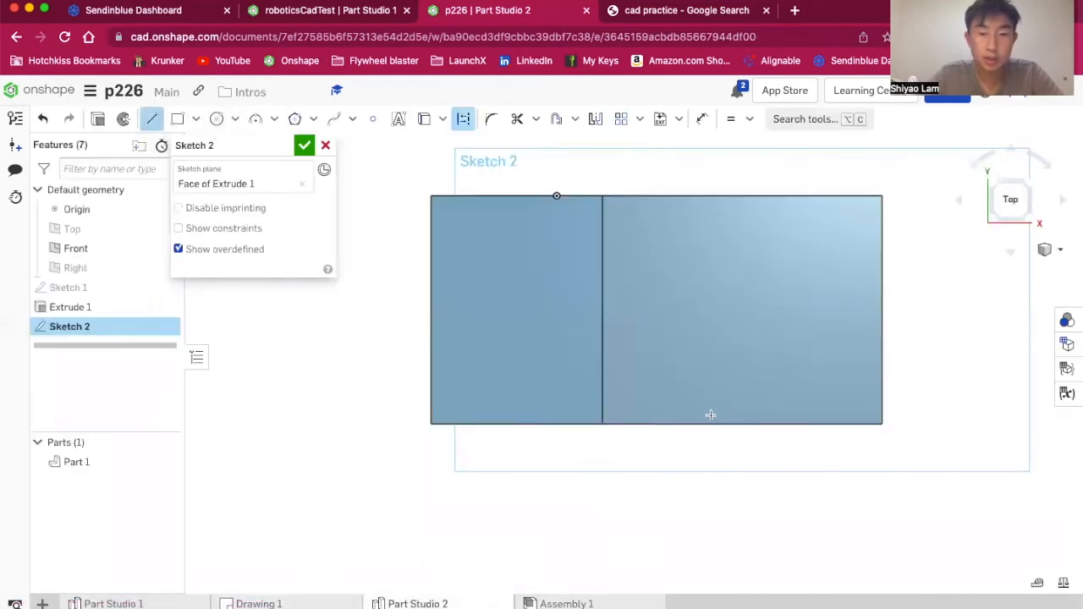
{"action": "key", "text": "q"}
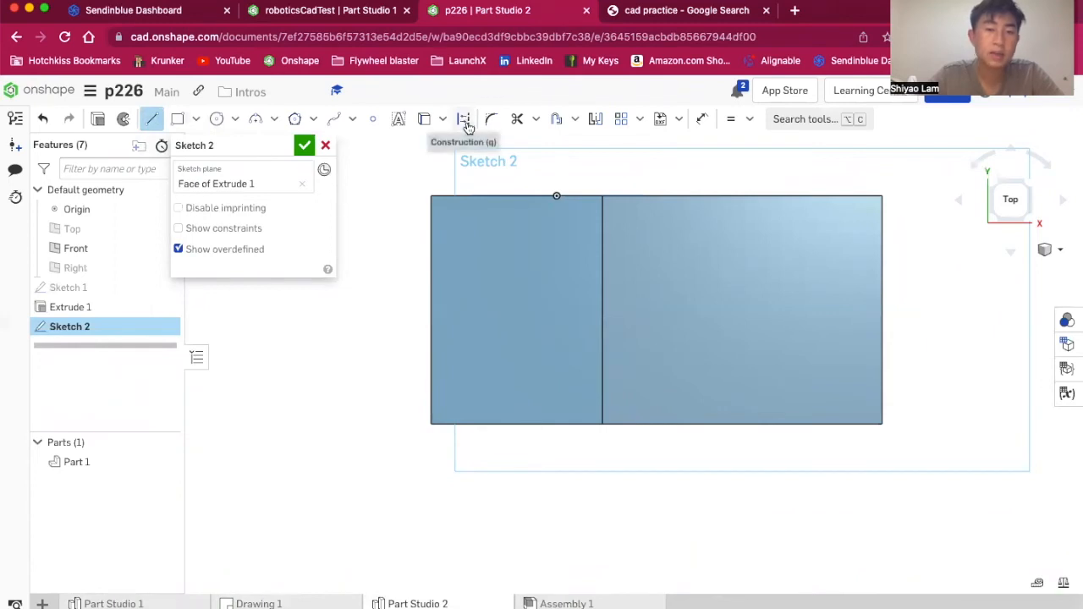
{"action": "key", "text": "q"}
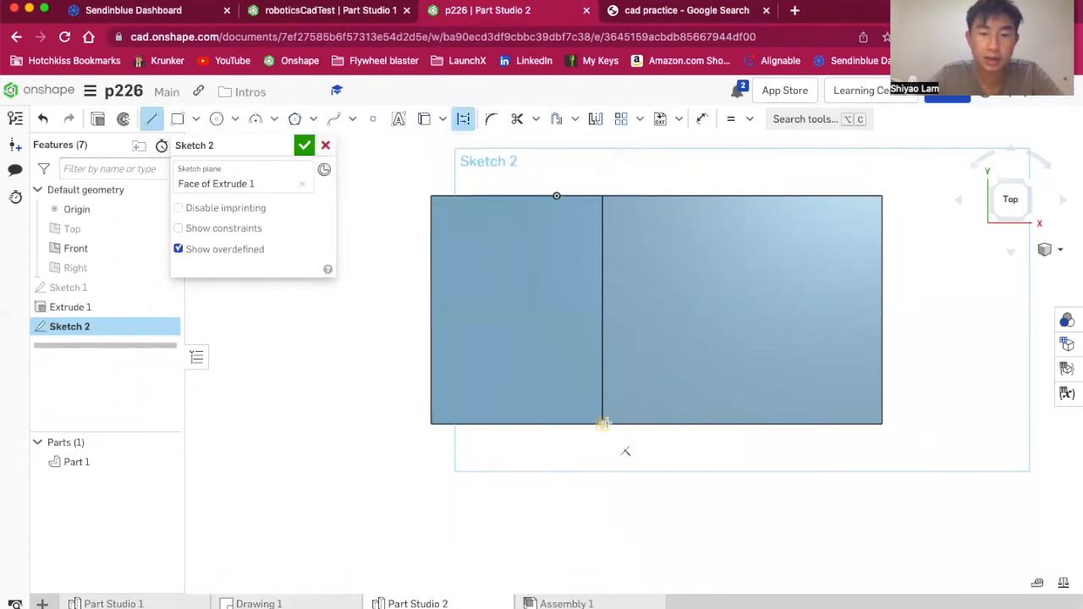
{"action": "left_click", "coordinate": [690, 423]}
{"action": "scroll", "coordinate": [765, 442], "scroll_direction": "up", "scroll_amount": 2}
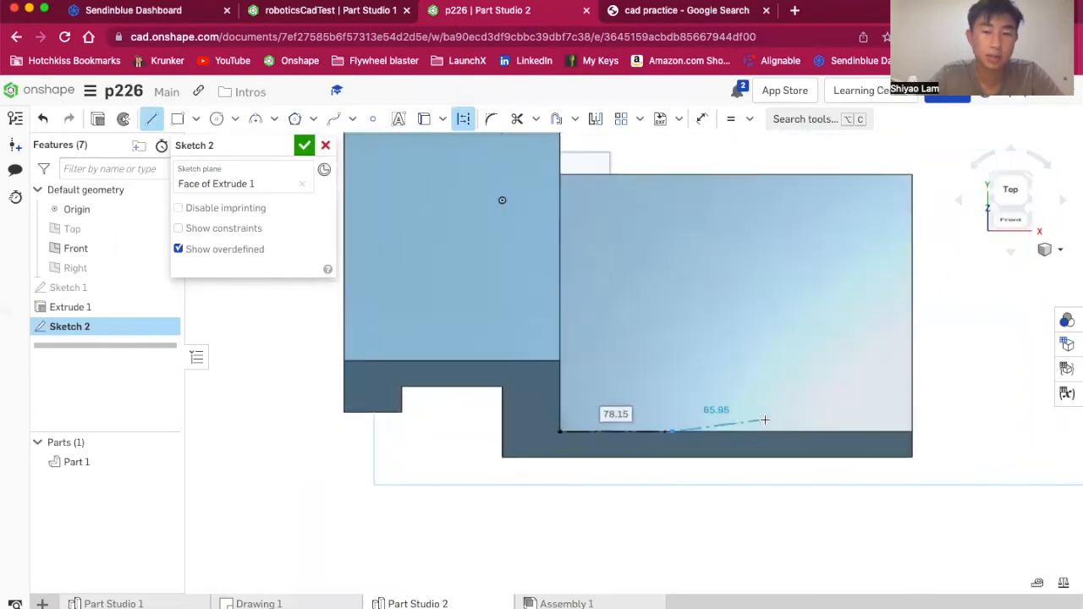
{"action": "key", "text": "Escape"}
{"action": "double_click", "coordinate": [626, 414]}
{"action": "type", "text": "75"}
{"action": "key", "text": "Return"}
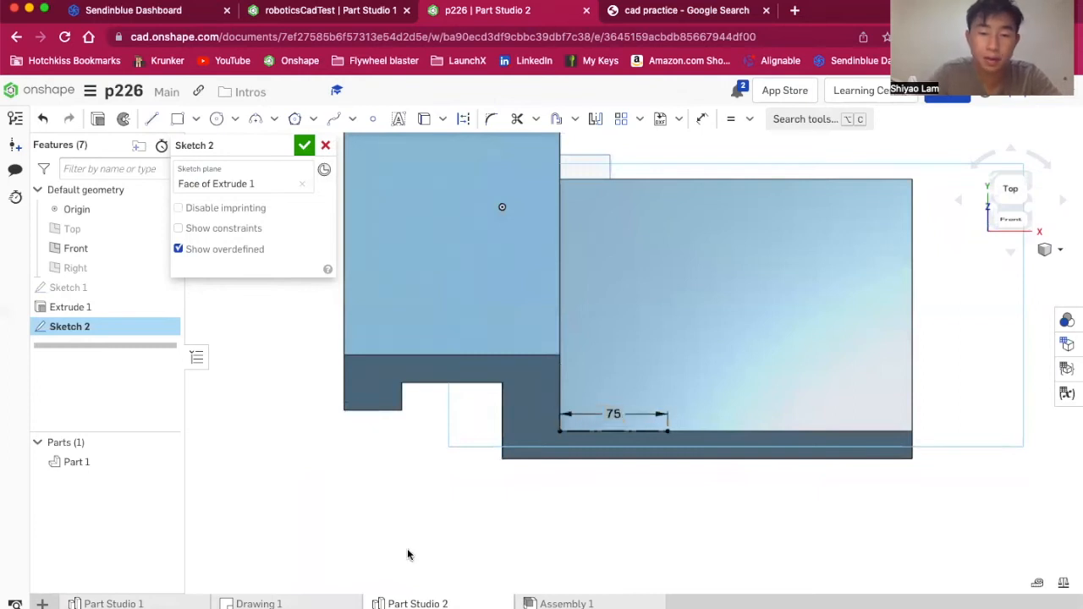
- Check the top view's outline dimensions in Drawing 1 again, and return to Part Studio 2
{"action": "left_click", "coordinate": [315, 603]}
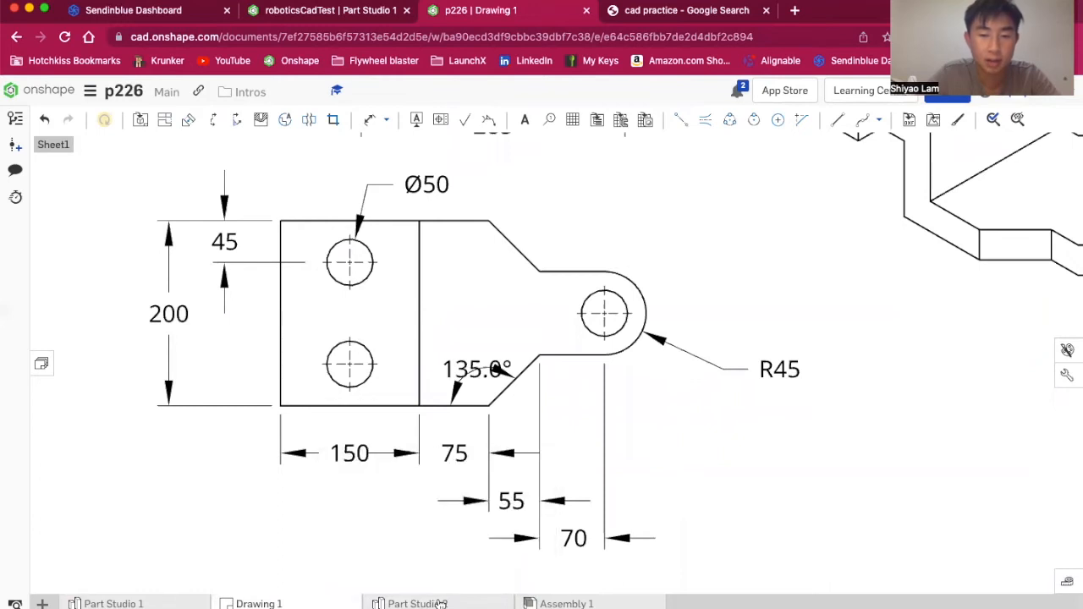
{"action": "left_click", "coordinate": [434, 604]}
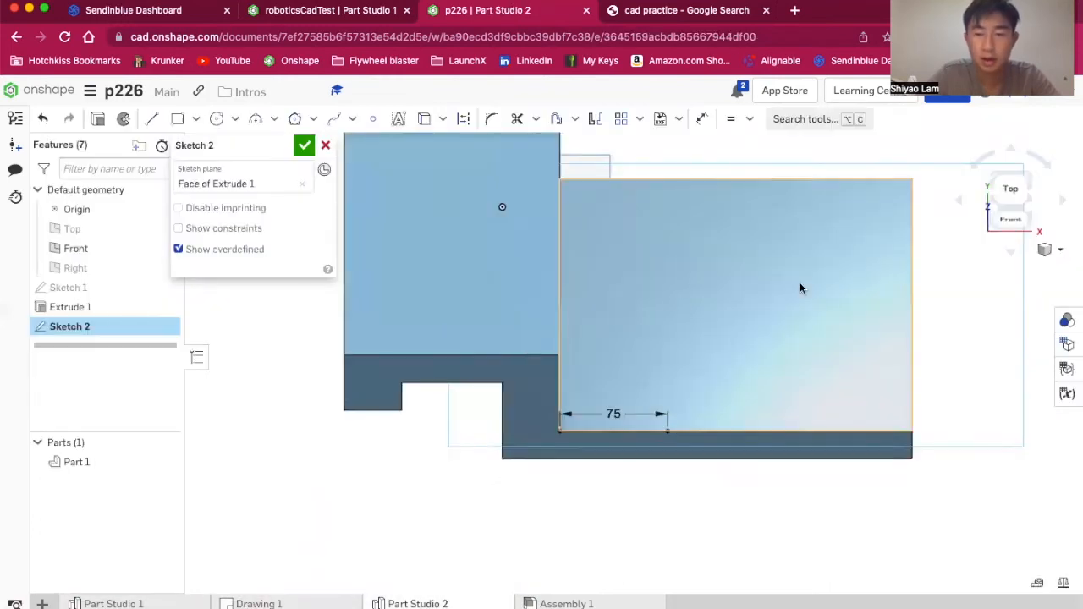
- Sketch a construction line slanting inward over the lower plate from the free end of the 75-long line
{"action": "key", "text": "n"}
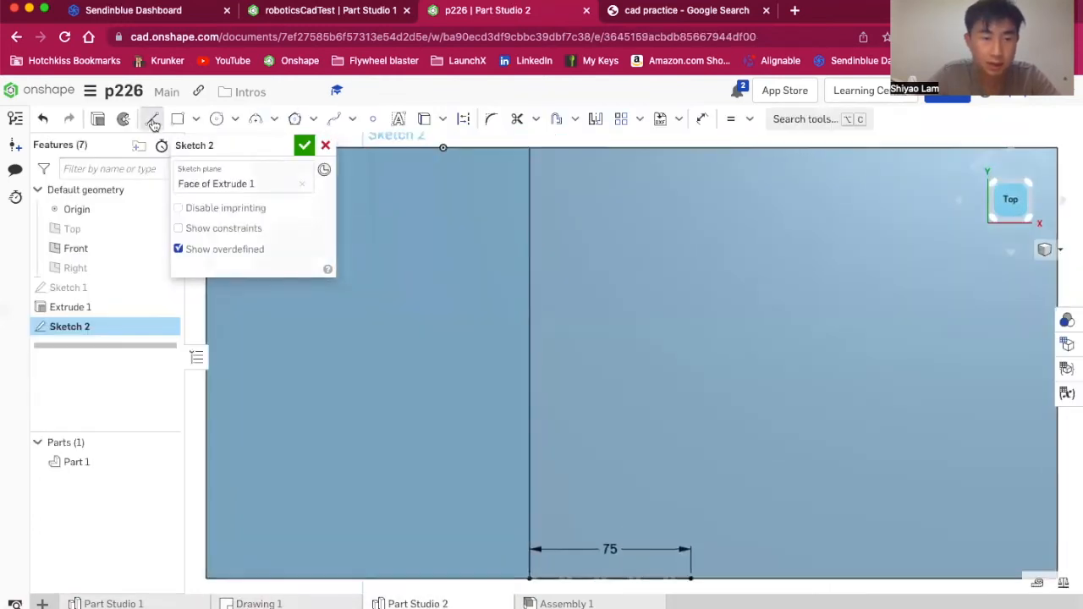
{"action": "key", "text": "l"}
{"action": "left_click", "coordinate": [690, 578]}
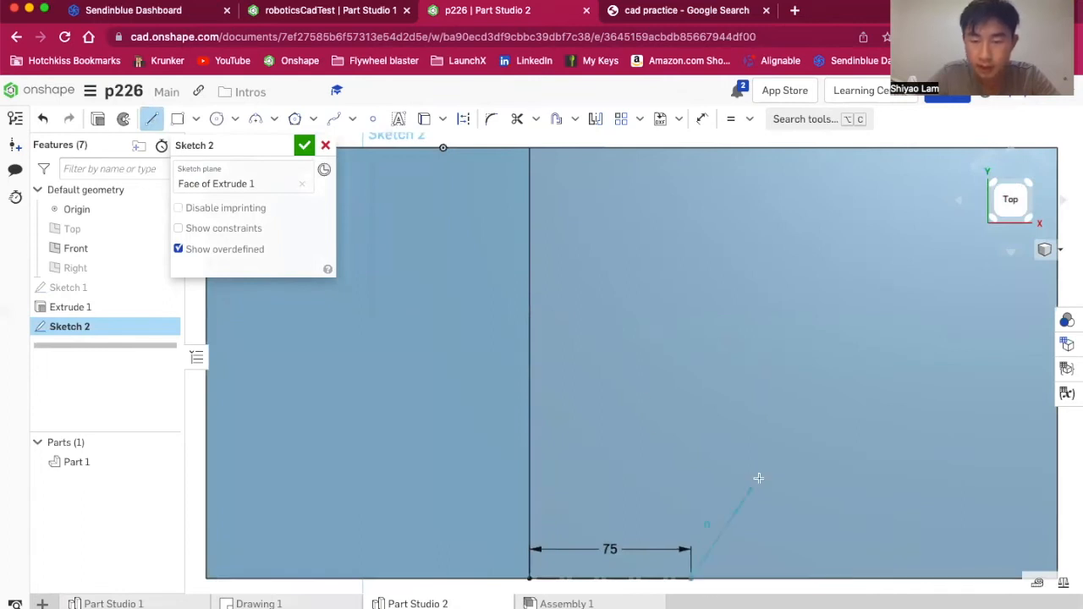
{"action": "left_click", "coordinate": [768, 470]}
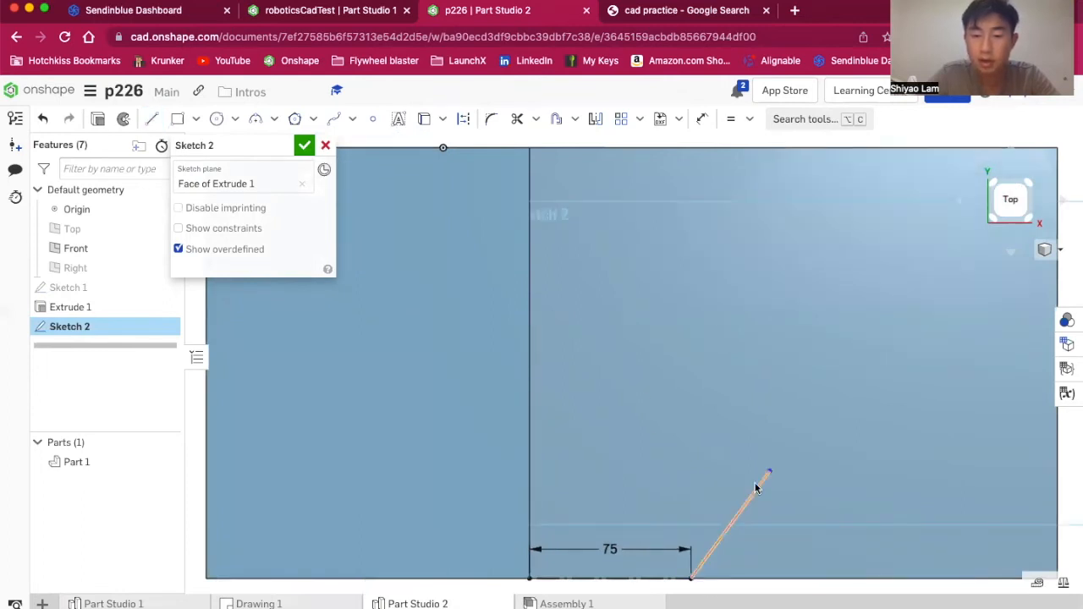
{"action": "key", "text": "d"}
{"action": "scroll", "coordinate": [858, 530], "scroll_direction": "down", "scroll_amount": 1}
{"action": "key", "text": "q"}
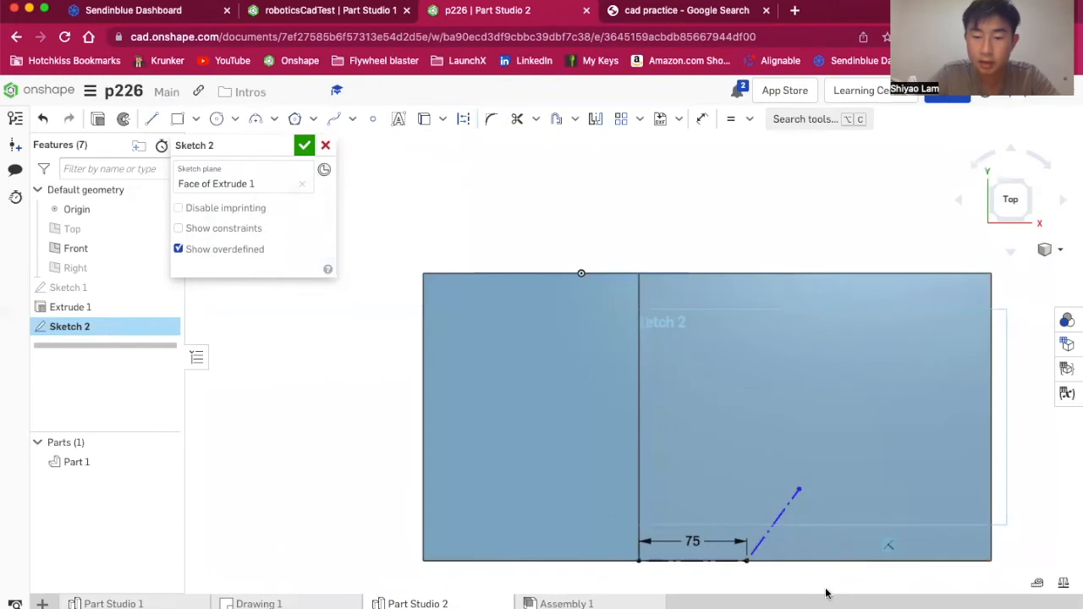
- Dimension the angle between the slanted construction line and the 75-long line as 135°
{"action": "scroll", "coordinate": [824, 589], "scroll_direction": "up", "scroll_amount": 3}
{"action": "left_click", "coordinate": [701, 118]}
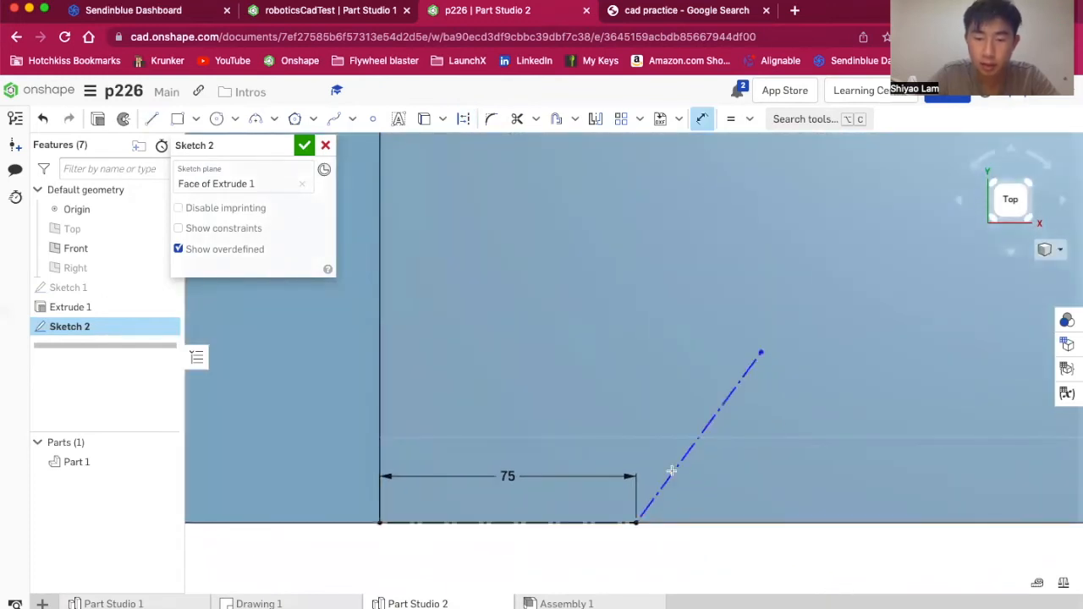
{"action": "left_click", "coordinate": [687, 453]}
{"action": "left_click", "coordinate": [568, 524]}
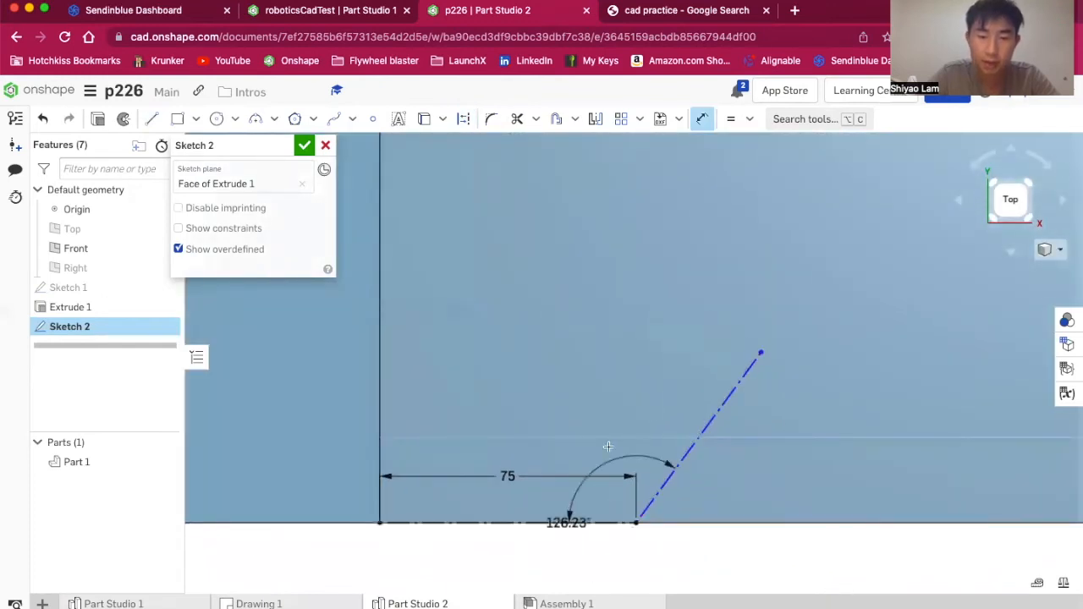
{"action": "left_click", "coordinate": [618, 442]}
{"action": "type", "text": "135"}
{"action": "key", "text": "Return"}
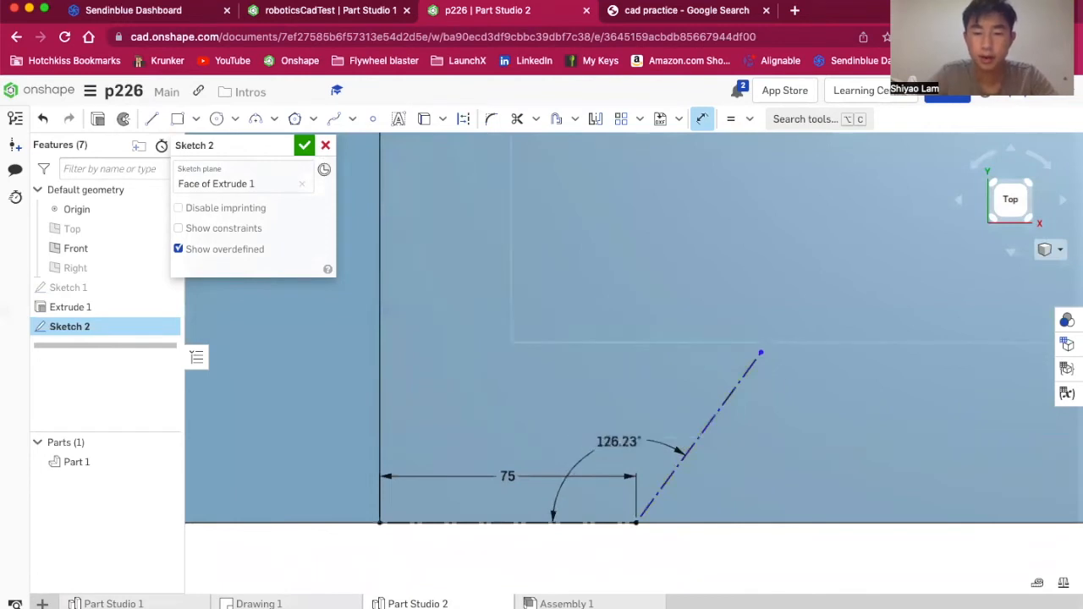
- Dimension the horizontal distance between the slanted construction line's two endpoints as 55
{"action": "left_click", "coordinate": [636, 523]}
{"action": "left_click", "coordinate": [784, 373]}
{"action": "left_click", "coordinate": [815, 575]}
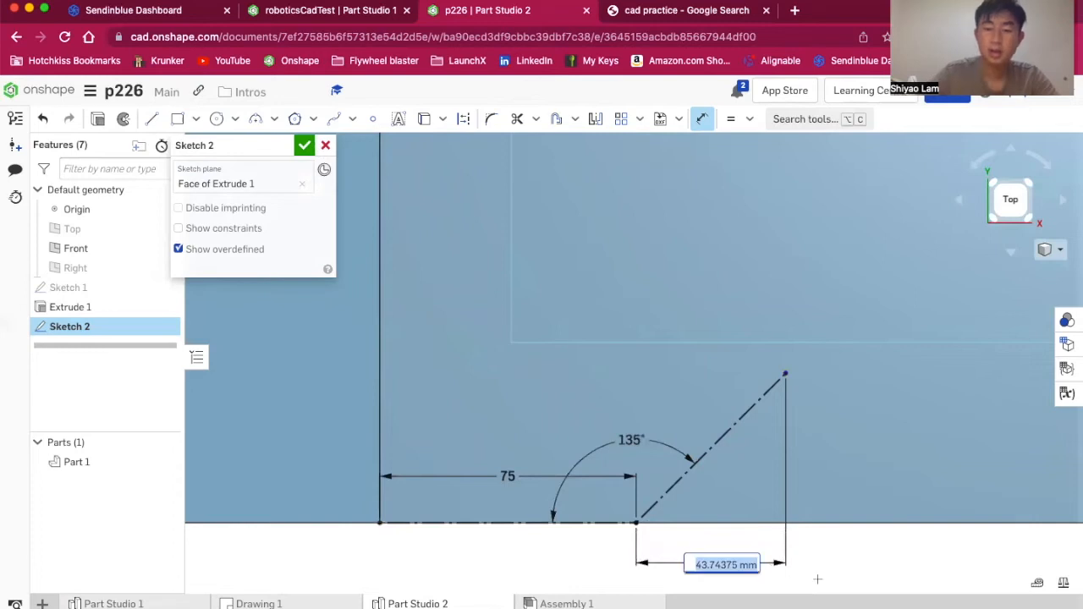
{"action": "type", "text": "55"}
{"action": "key", "text": "Return"}
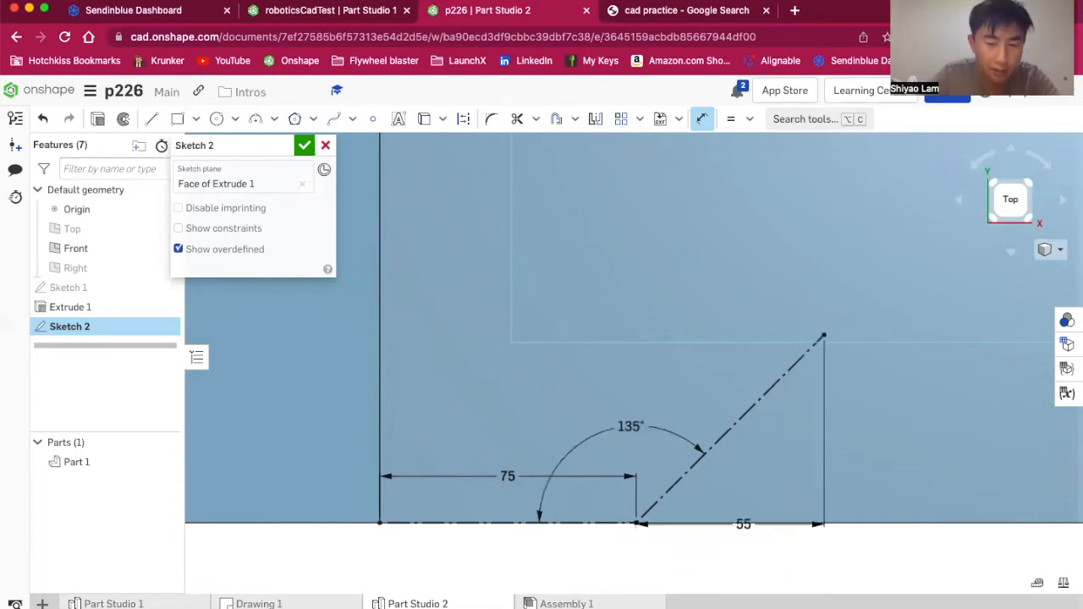
- Check the outline dimensions in Drawing 1, and in Part Studio 2 sketch a horizontal construction line from the slanted line's inner end with length 75
{"action": "left_click", "coordinate": [329, 604]}
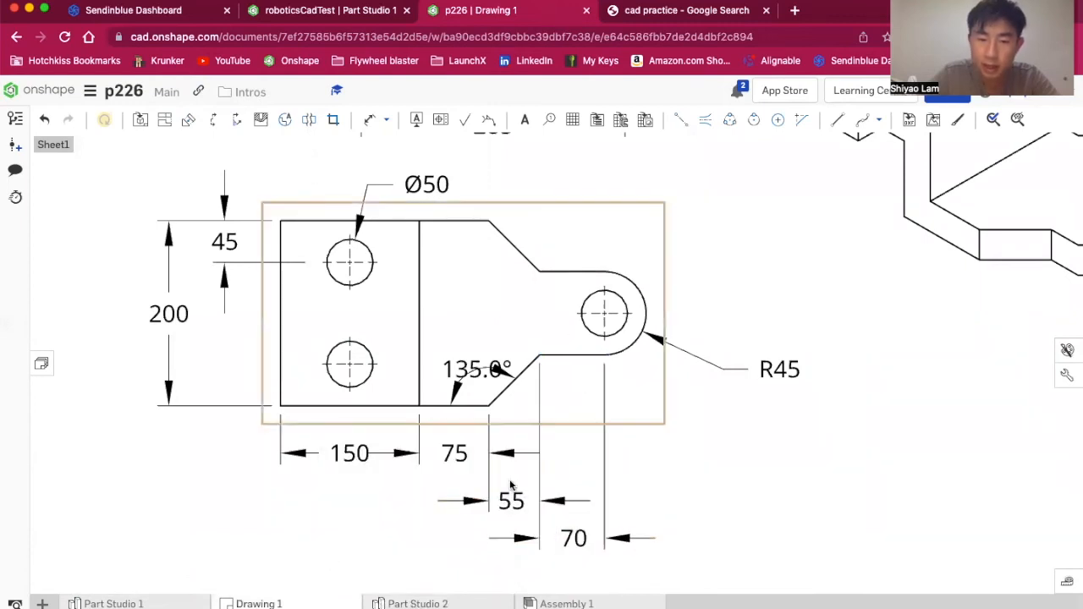
{"action": "left_click", "coordinate": [421, 603]}
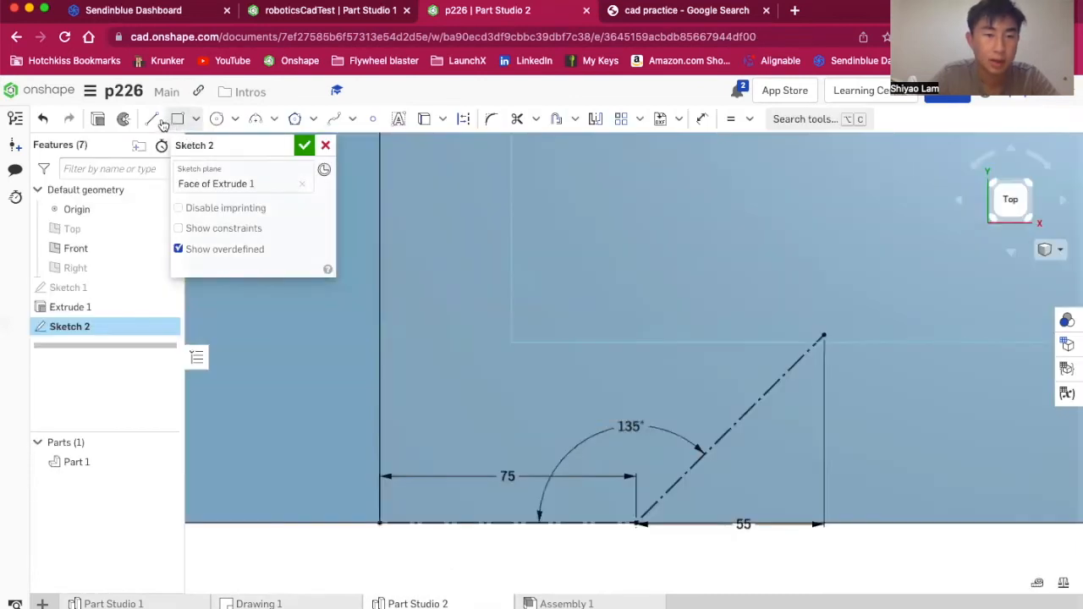
{"action": "left_click", "coordinate": [151, 119]}
{"action": "key", "text": "q"}
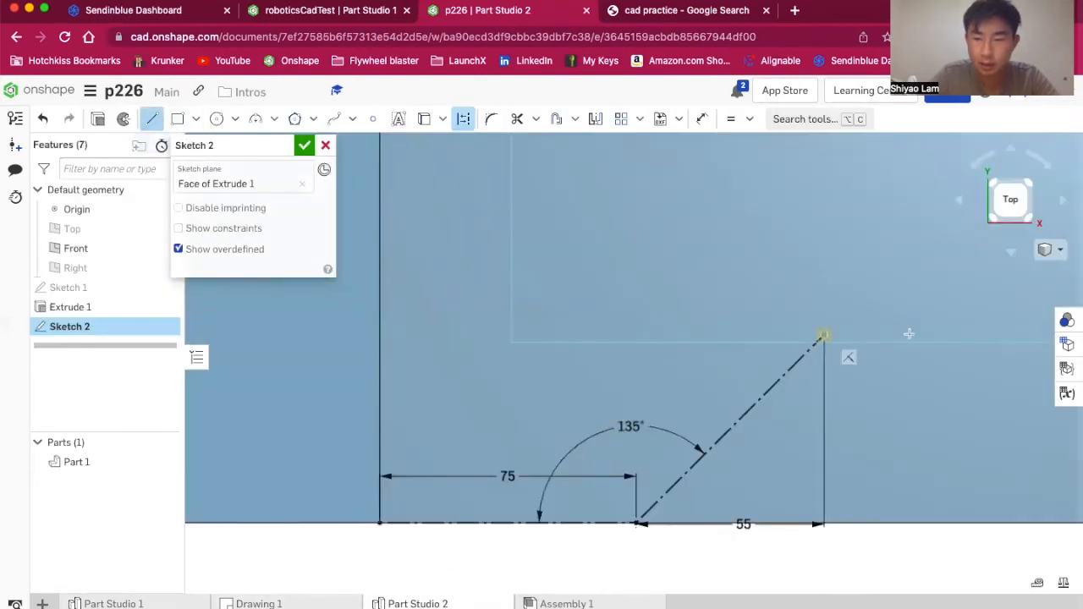
{"action": "left_click", "coordinate": [965, 335]}
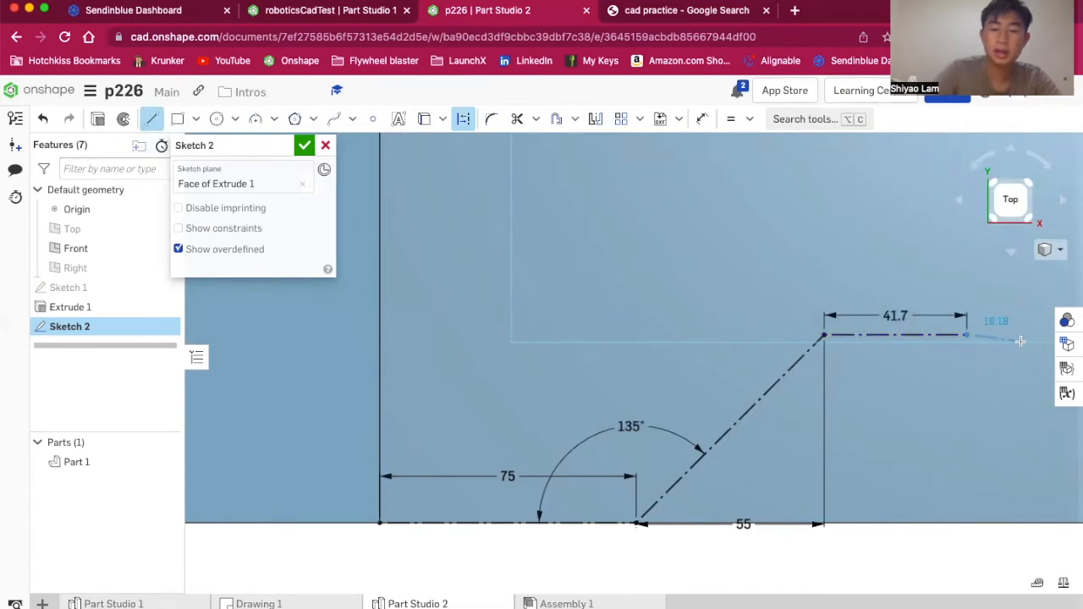
{"action": "key", "text": "Escape"}
{"action": "double_click", "coordinate": [903, 316]}
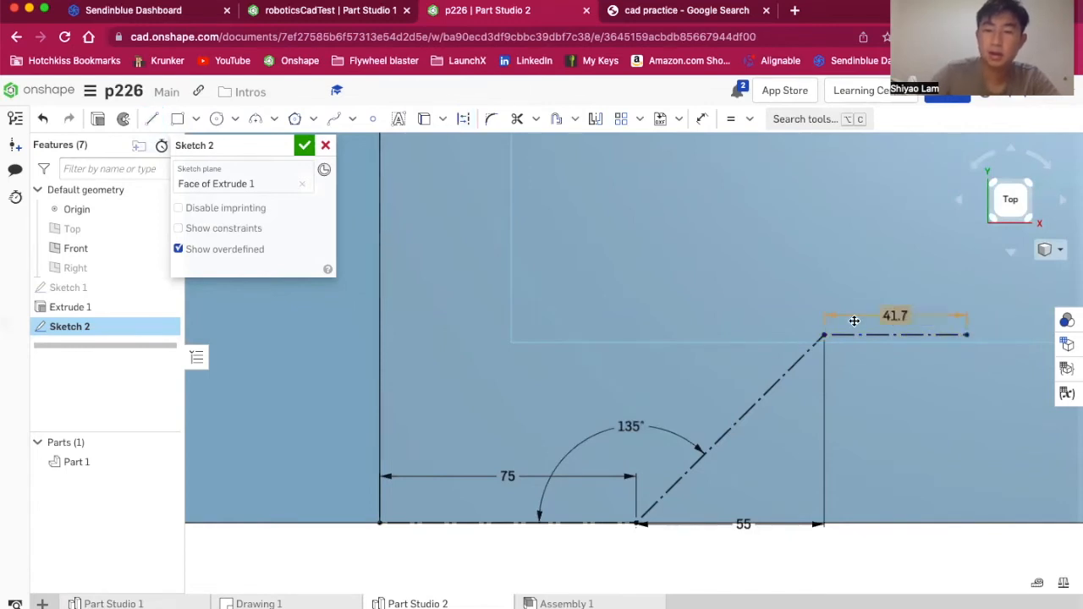
{"action": "type", "text": "75"}
{"action": "key", "text": "Return"}
- Recheck the top view in Drawing 1, and in Part Studio 2 set the inner horizontal construction line's length to 70
{"action": "scroll", "coordinate": [810, 333], "scroll_direction": "down", "scroll_amount": 2}
{"action": "scroll", "coordinate": [810, 332], "scroll_direction": "down", "scroll_amount": 3}
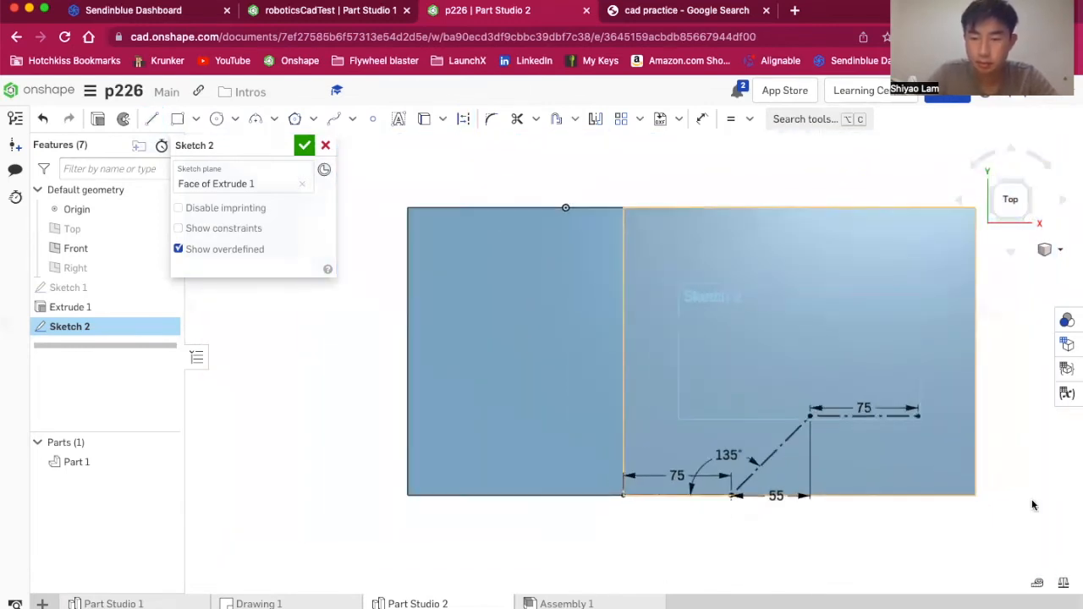
{"action": "scroll", "coordinate": [1032, 505], "scroll_direction": "up", "scroll_amount": 2}
{"action": "left_click", "coordinate": [258, 602]}
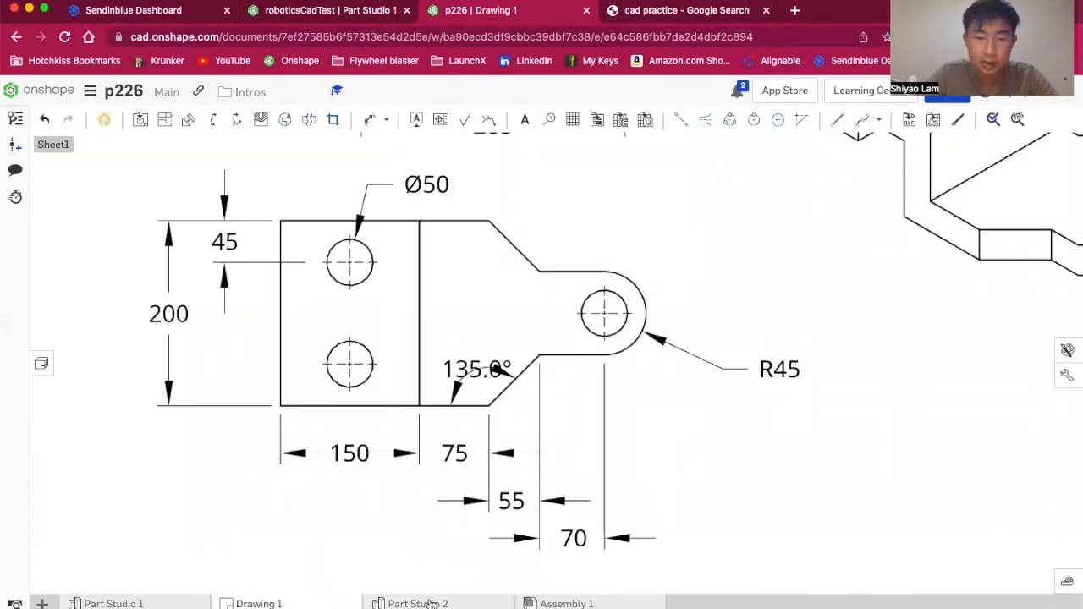
{"action": "left_click", "coordinate": [428, 602]}
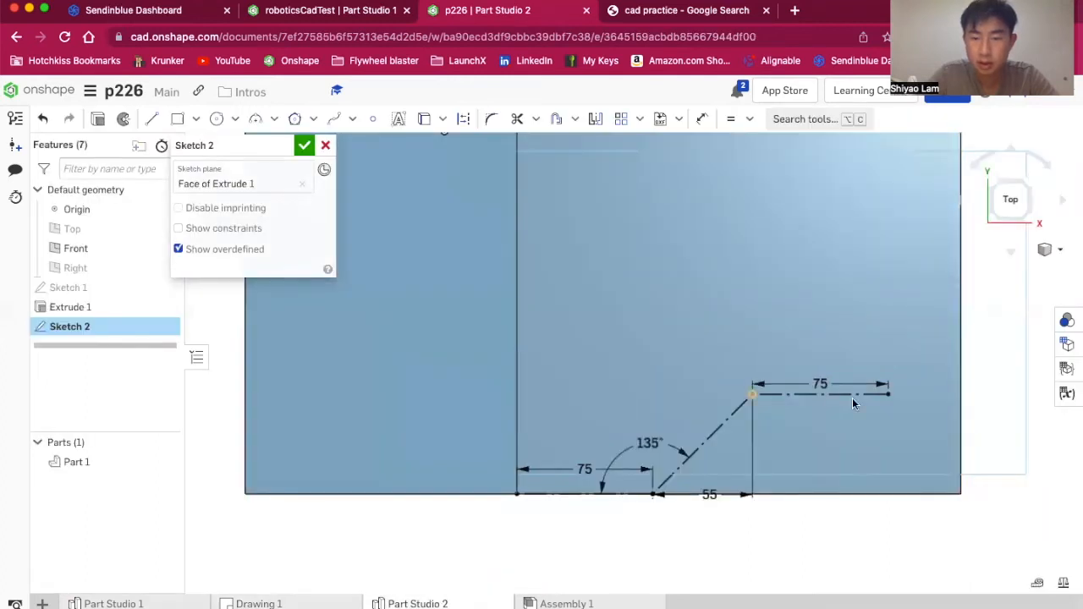
{"action": "double_click", "coordinate": [817, 382]}
{"action": "type", "text": "70"}
{"action": "key", "text": "Return"}
{"action": "scroll", "coordinate": [775, 341], "scroll_direction": "down", "scroll_amount": 3}
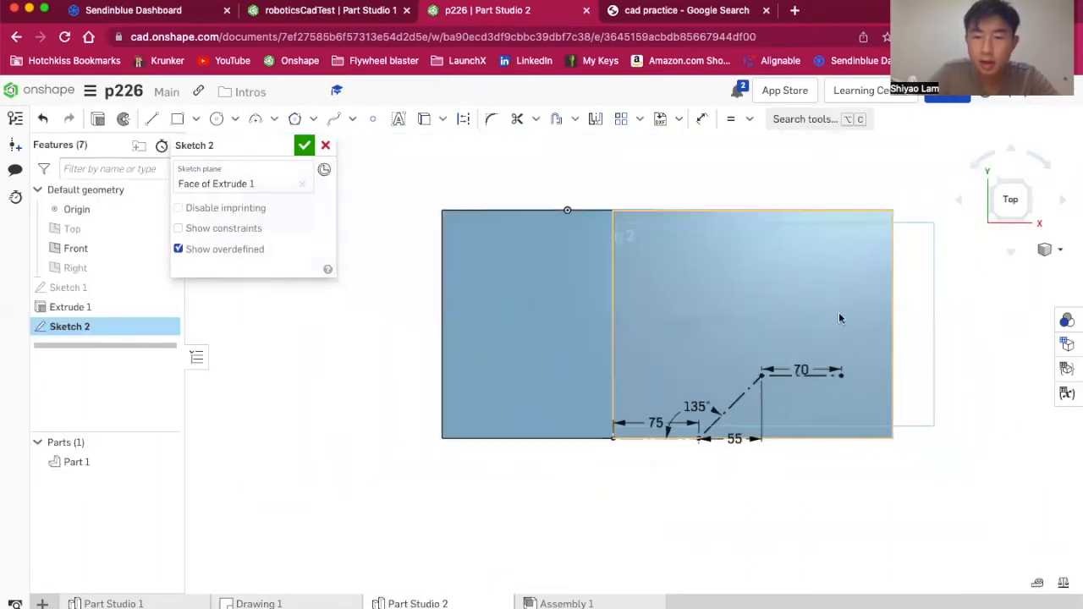
- Sketch a horizontal construction centerline across the lower plate, from the step edge's midpoint to the midpoint of the plate's end edge
{"action": "scroll", "coordinate": [971, 314], "scroll_direction": "up", "scroll_amount": 2}
{"action": "scroll", "coordinate": [639, 227], "scroll_direction": "down", "scroll_amount": 3}
{"action": "scroll", "coordinate": [722, 235], "scroll_direction": "up", "scroll_amount": 3}
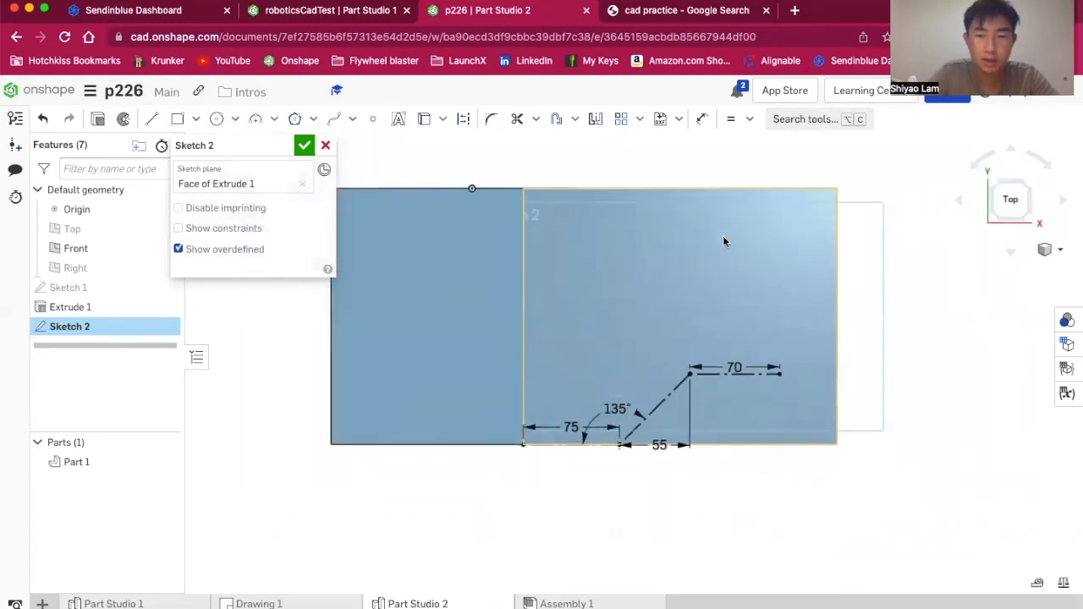
{"action": "left_click", "coordinate": [151, 118]}
{"action": "left_click", "coordinate": [463, 119]}
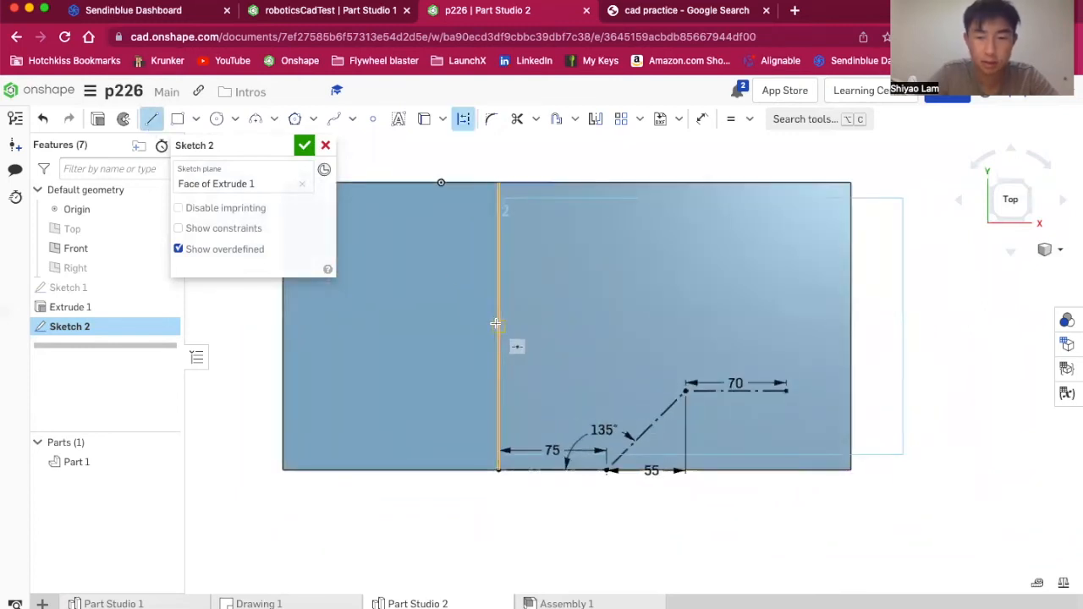
{"action": "left_click", "coordinate": [496, 324]}
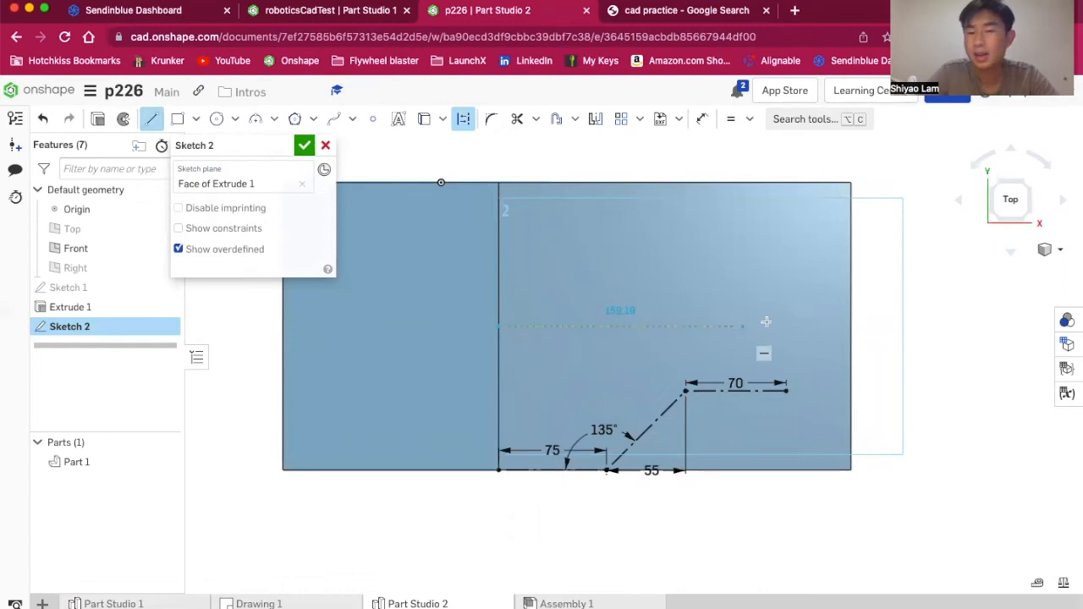
{"action": "left_click", "coordinate": [850, 325]}
{"action": "key", "text": "Escape"}
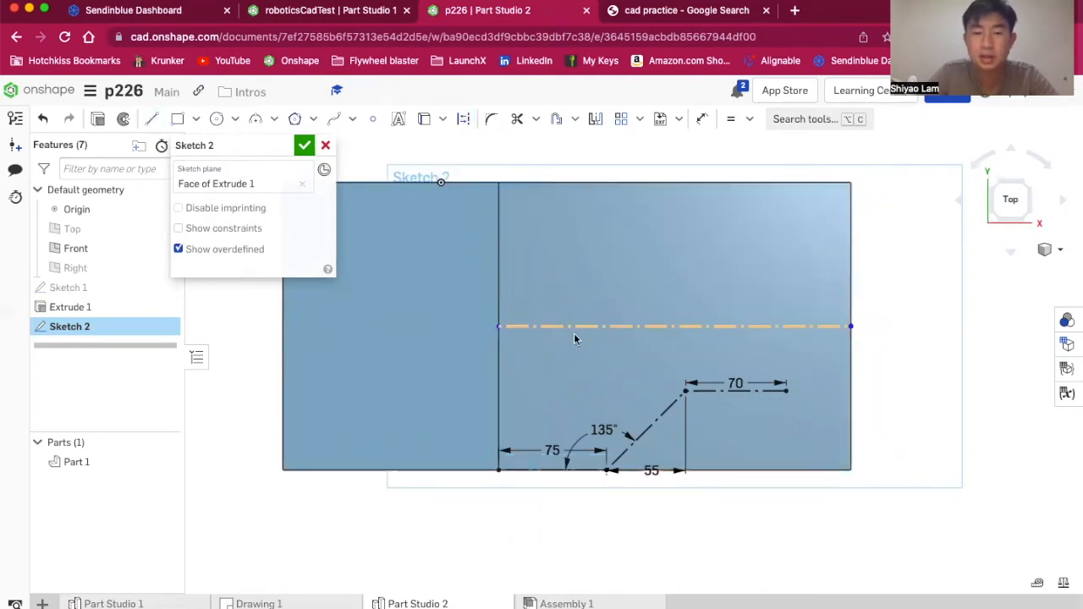
- Mirror the three construction lines of the tapered outline about the horizontal centerline
{"action": "left_click", "coordinate": [596, 119]}
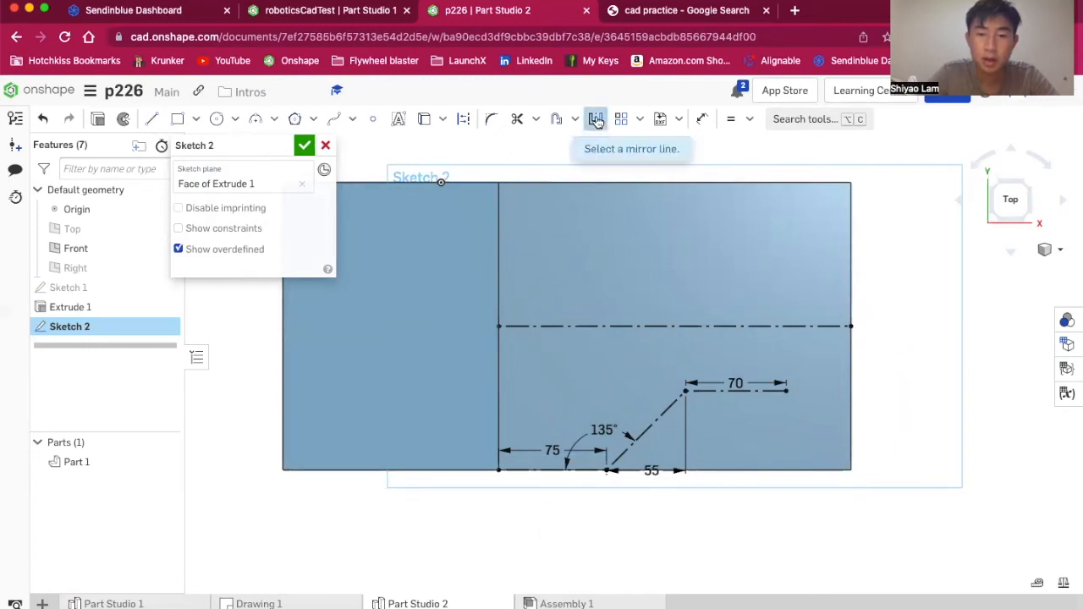
{"action": "left_click", "coordinate": [604, 326]}
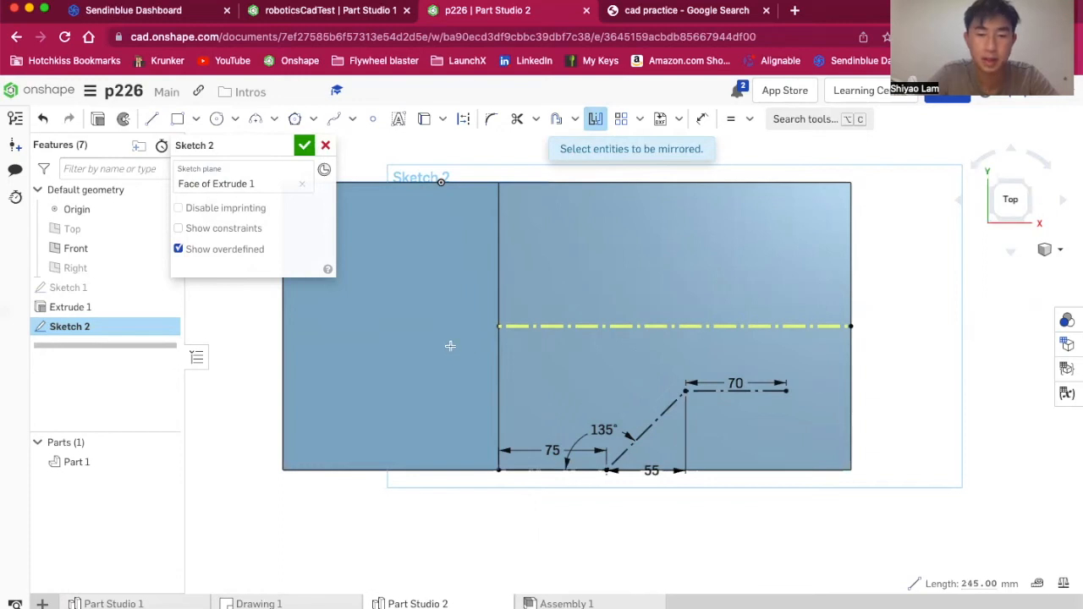
{"action": "mouse_move", "coordinate": [443, 342]}
{"action": "left_mouse_down"}
{"action": "mouse_move", "coordinate": [508, 413]}
{"action": "mouse_move", "coordinate": [716, 435]}
{"action": "mouse_move", "coordinate": [835, 534]}
{"action": "left_mouse_up"}
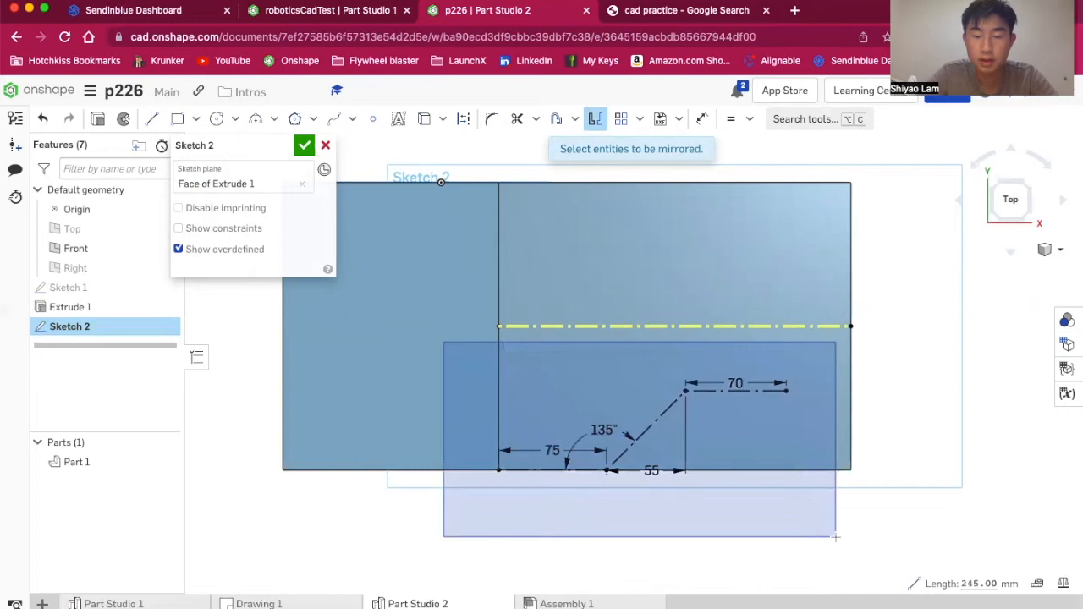
{"action": "scroll", "coordinate": [929, 248], "scroll_direction": "up", "scroll_amount": 4}
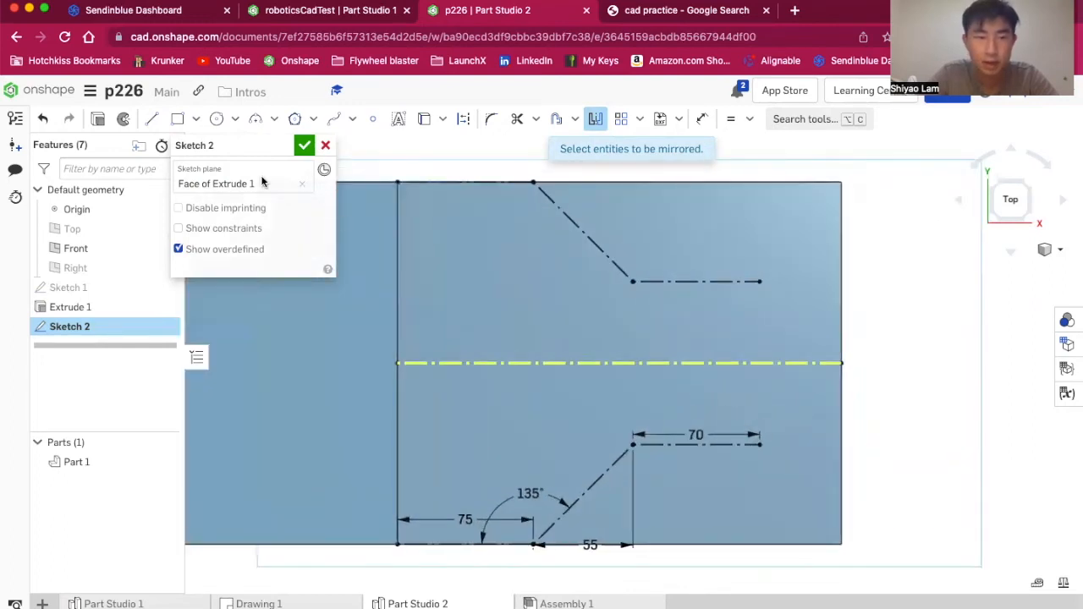
- Sketch a radius 45 arc joining the free ends of the two inner horizontal lines and reaching the centerline's end on the plate's edge
{"action": "left_click", "coordinate": [254, 119]}
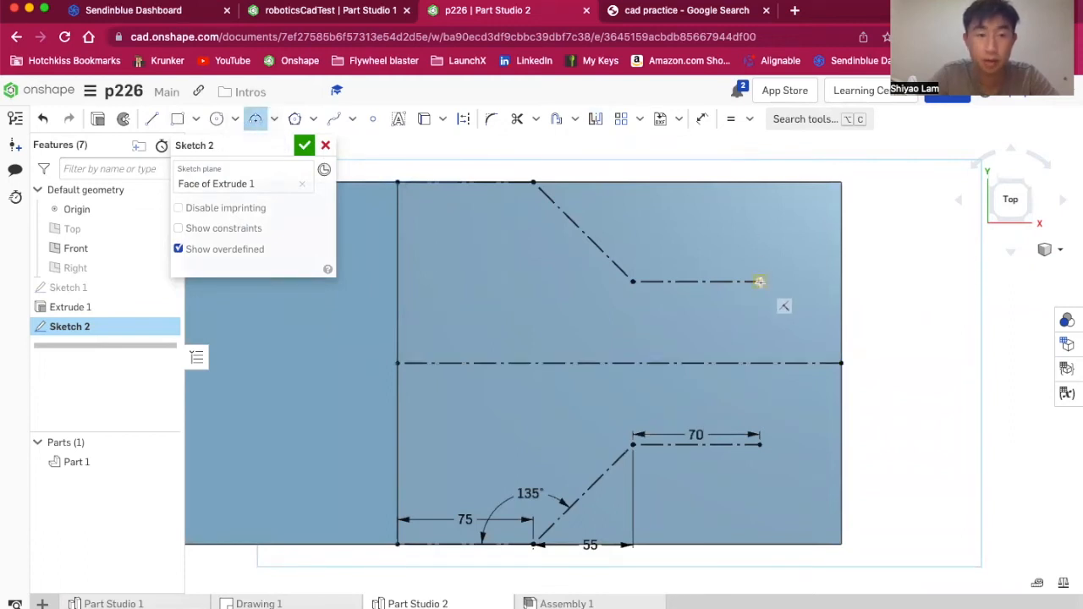
{"action": "left_click", "coordinate": [758, 280]}
{"action": "left_click", "coordinate": [760, 444]}
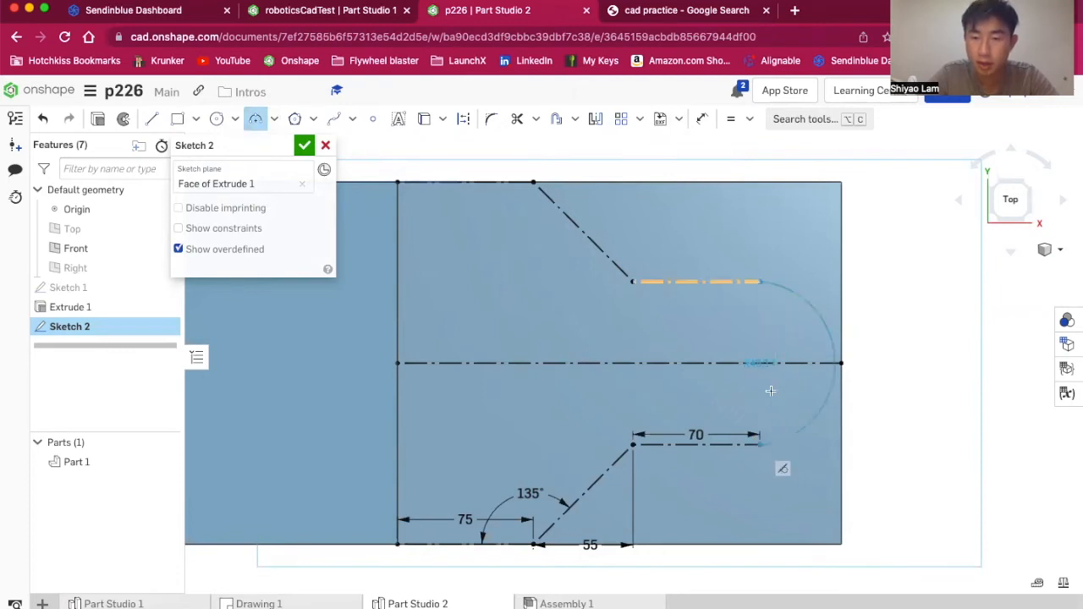
{"action": "left_click", "coordinate": [840, 362]}
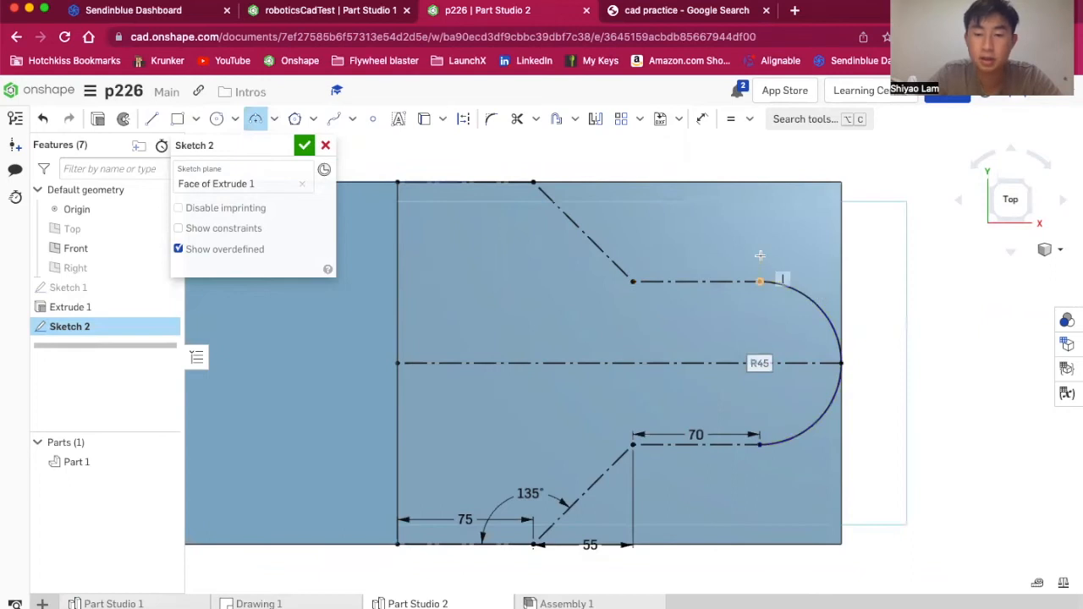
{"action": "scroll", "coordinate": [757, 271], "scroll_direction": "up", "scroll_amount": 3}
{"action": "key", "text": "Escape"}
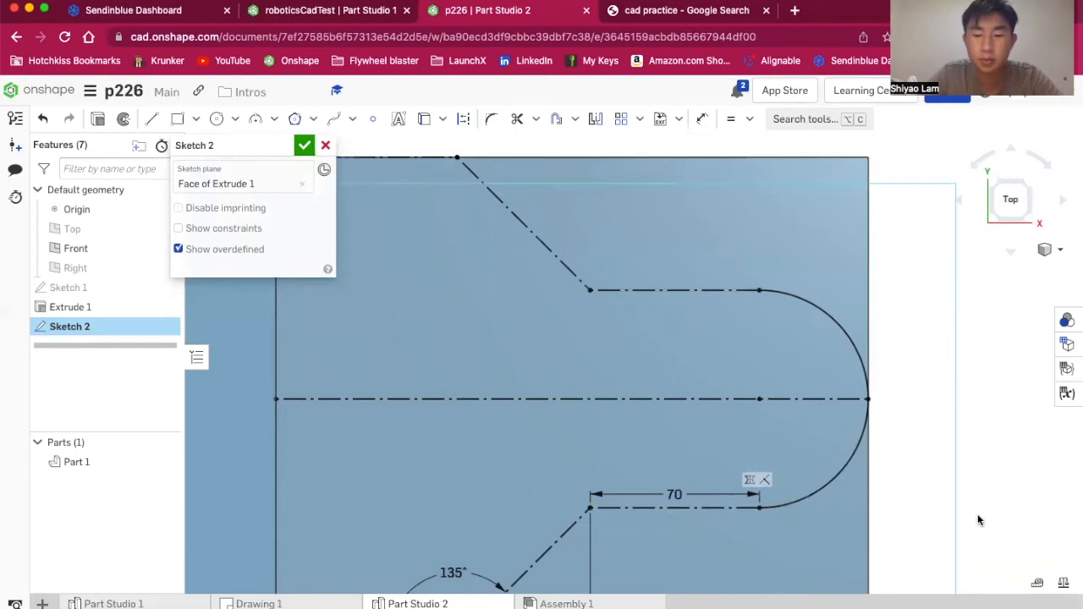
{"action": "scroll", "coordinate": [852, 535], "scroll_direction": "up", "scroll_amount": 5}
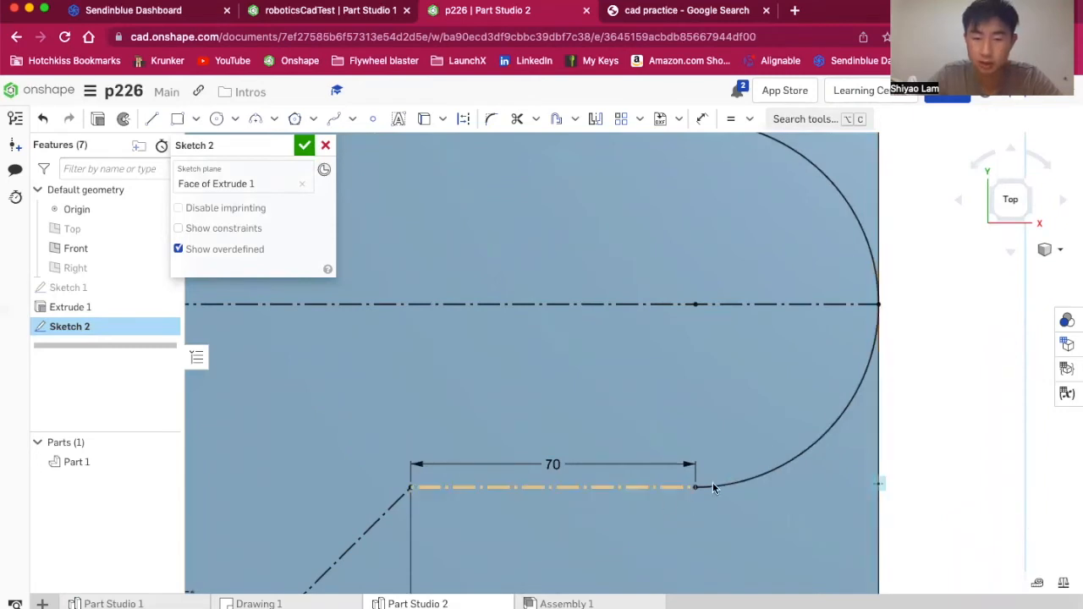
{"action": "scroll", "coordinate": [859, 346], "scroll_direction": "down", "scroll_amount": 5}
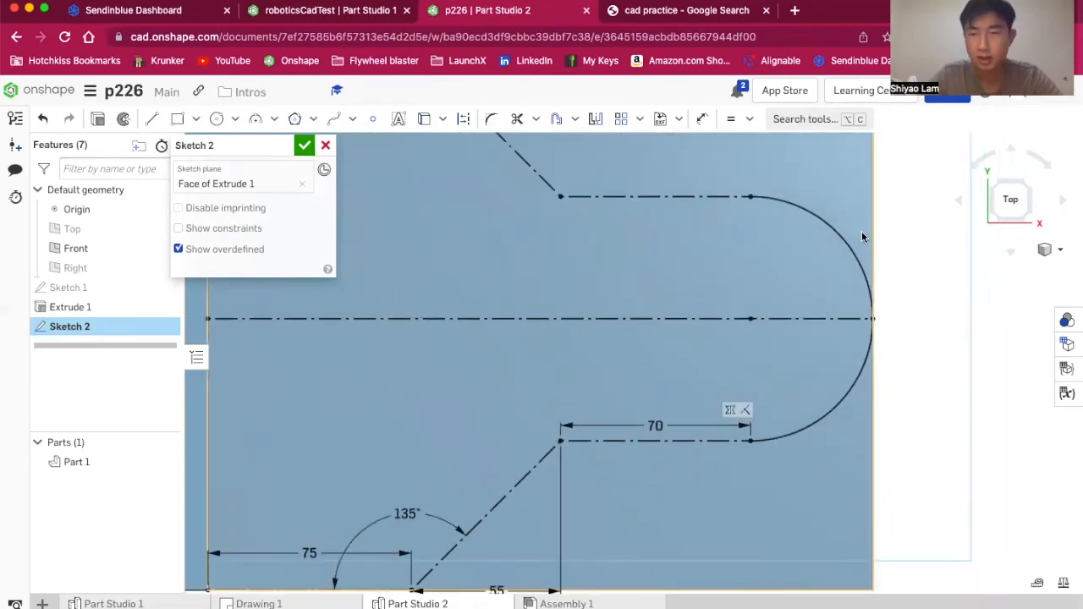
{"action": "left_click", "coordinate": [1010, 199]}
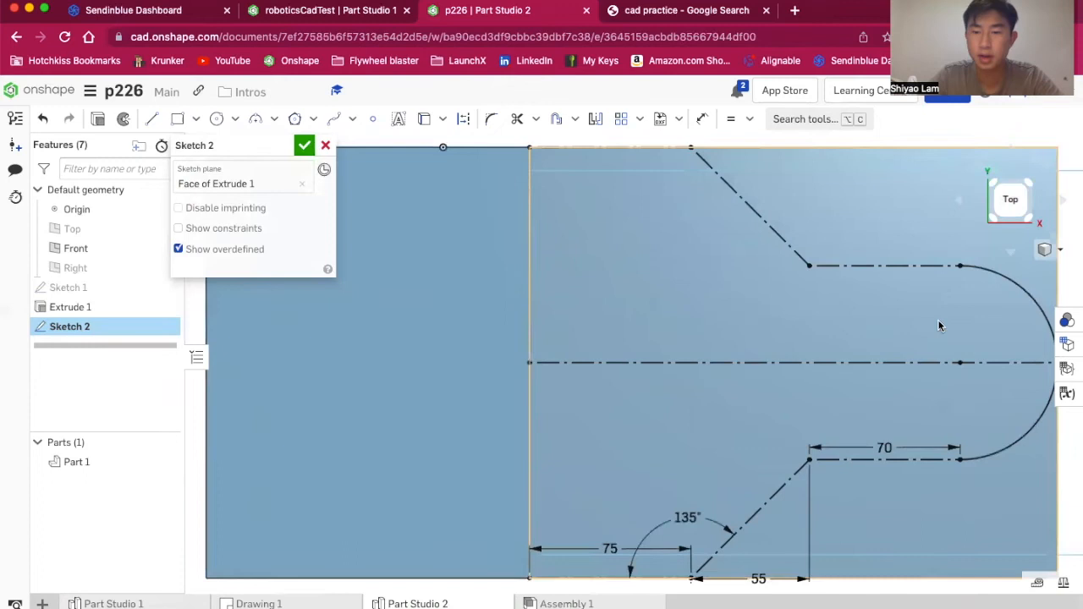
{"action": "scroll", "coordinate": [1002, 283], "scroll_direction": "up", "scroll_amount": 3}
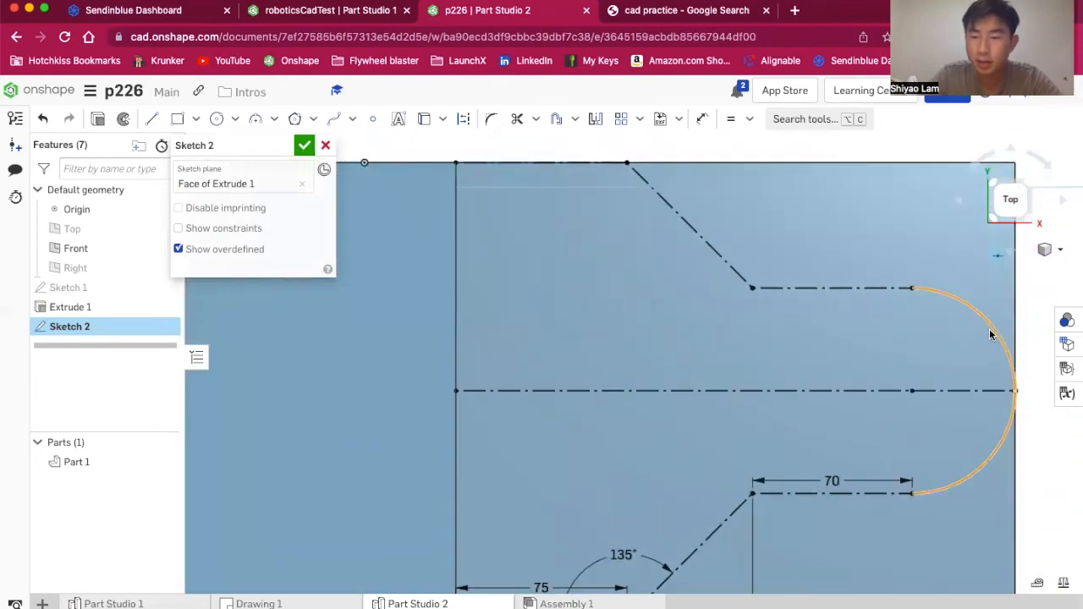
{"action": "scroll", "coordinate": [989, 328], "scroll_direction": "down", "scroll_amount": 3}
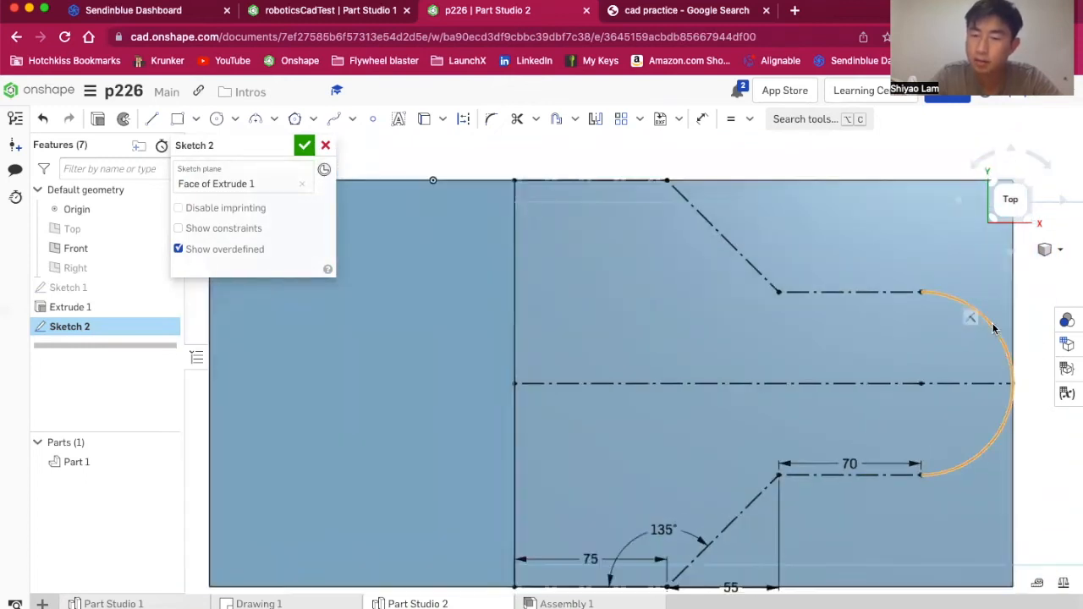
- Sketch two lines along the plate's edges, from the upper taper's outer end 170 mm to the plate corner, then down to the centerline's end
{"action": "left_click", "coordinate": [1006, 203]}
{"action": "scroll", "coordinate": [988, 334], "scroll_direction": "down", "scroll_amount": 3}
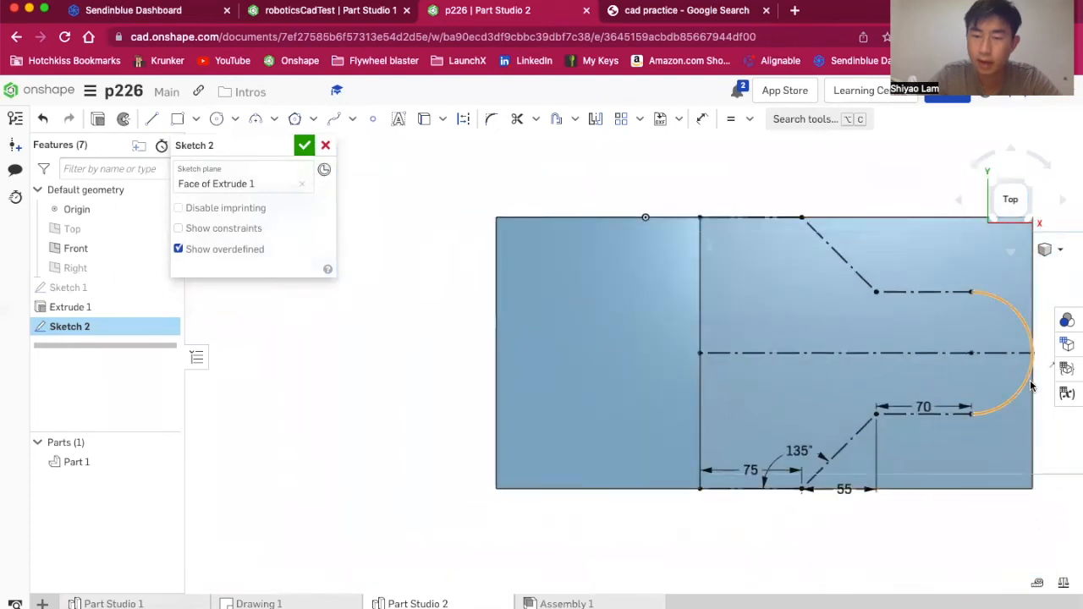
{"action": "scroll", "coordinate": [1030, 384], "scroll_direction": "up", "scroll_amount": 2}
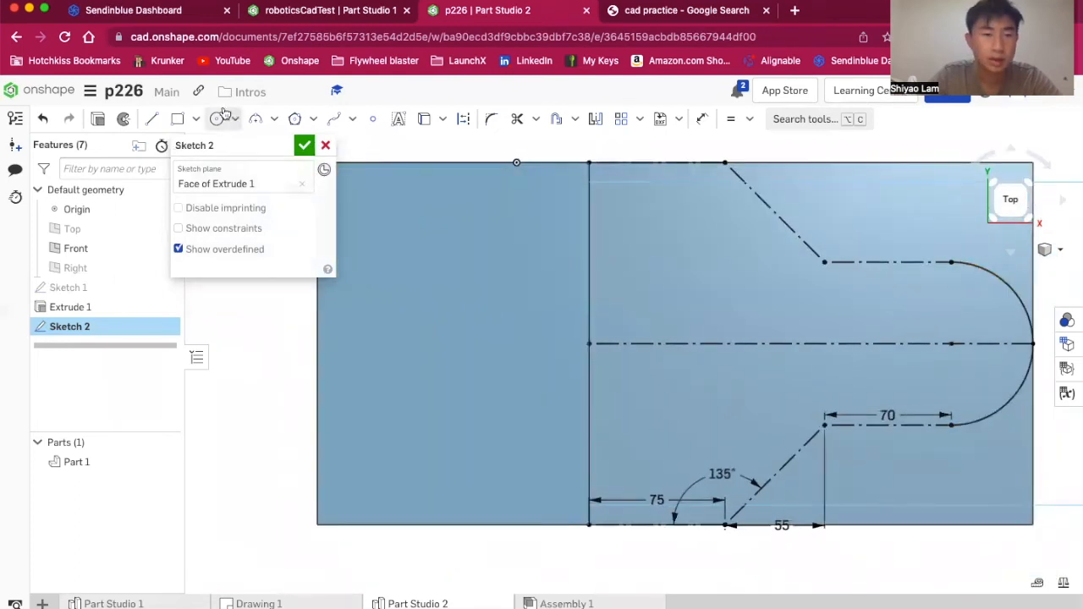
{"action": "left_click", "coordinate": [148, 119]}
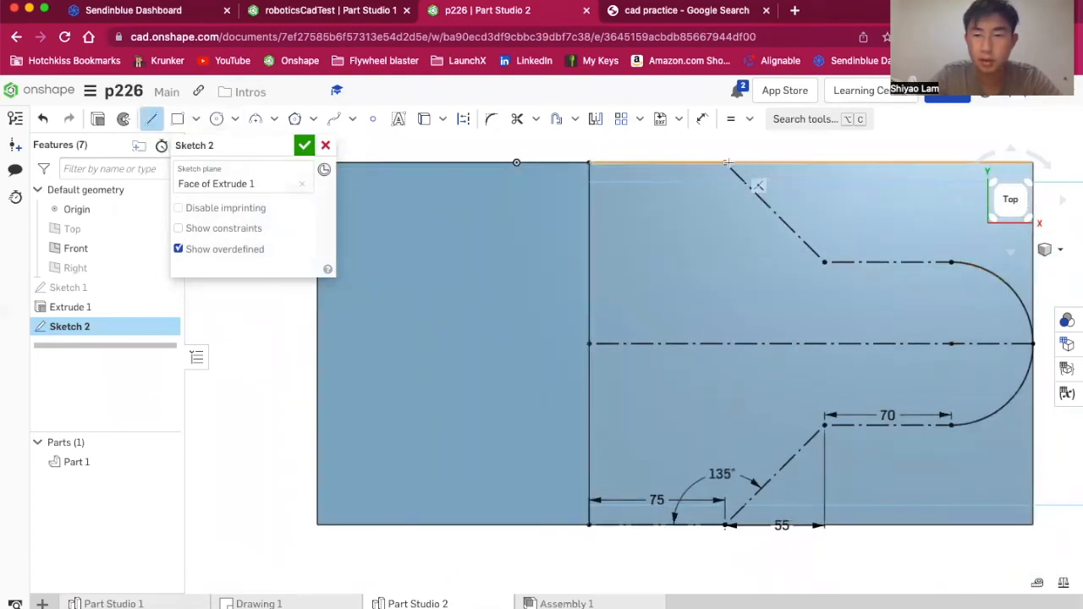
{"action": "scroll", "coordinate": [748, 185], "scroll_direction": "down", "scroll_amount": 2}
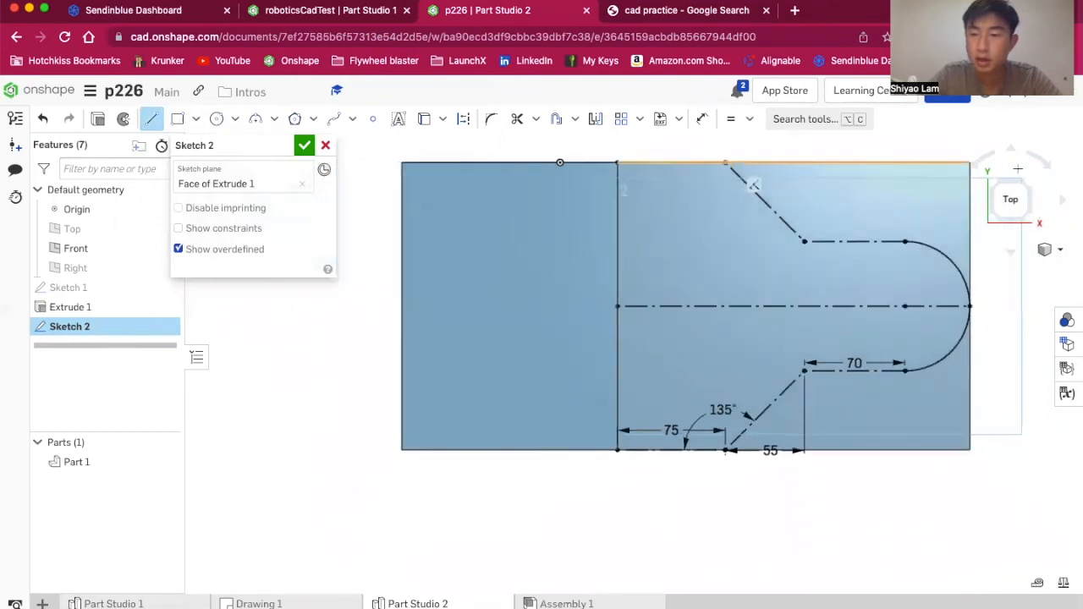
{"action": "scroll", "coordinate": [804, 194], "scroll_direction": "up", "scroll_amount": 3}
{"action": "scroll", "coordinate": [779, 212], "scroll_direction": "down", "scroll_amount": 4}
{"action": "scroll", "coordinate": [779, 212], "scroll_direction": "down", "scroll_amount": 1}
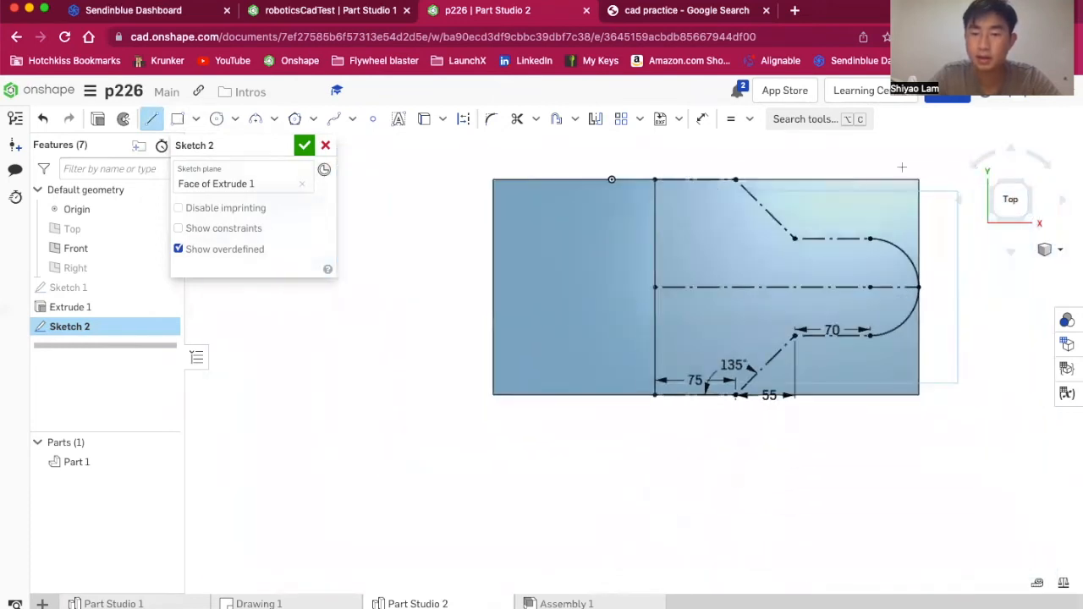
{"action": "scroll", "coordinate": [958, 212], "scroll_direction": "up", "scroll_amount": 2}
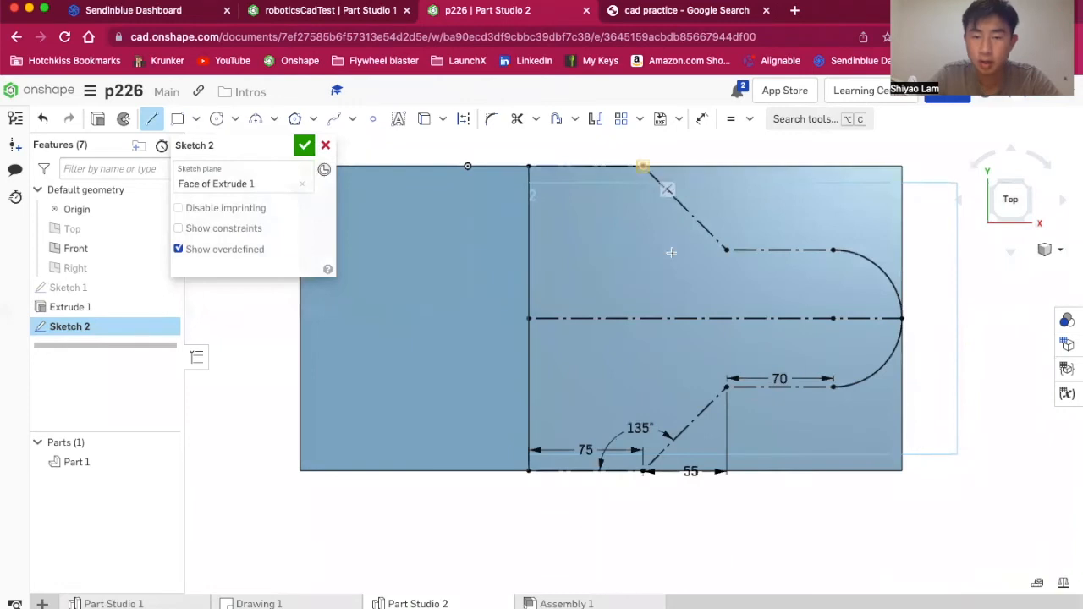
{"action": "left_click", "coordinate": [644, 166]}
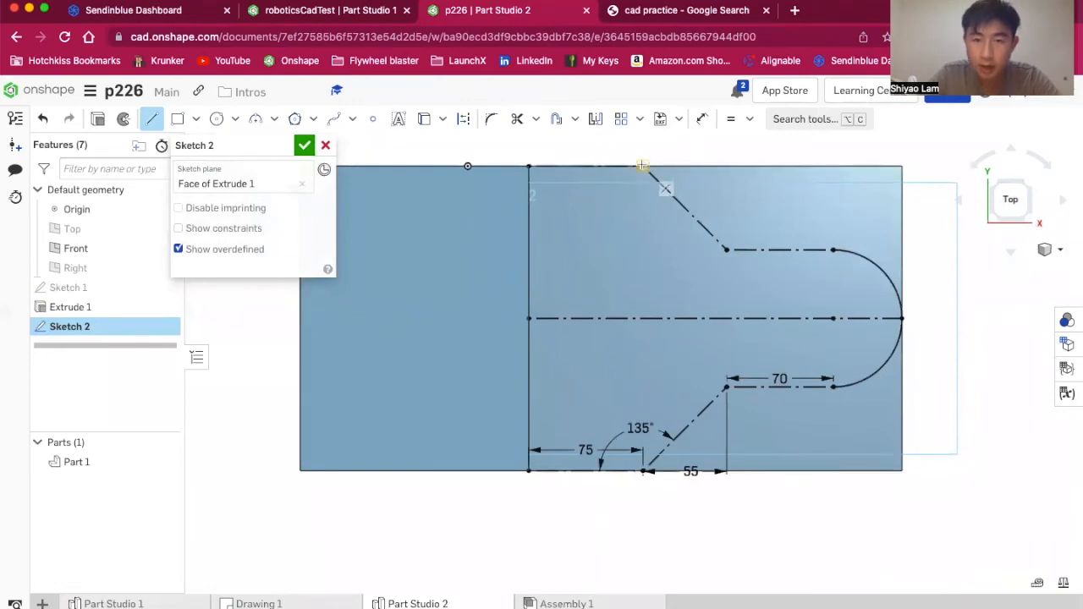
{"action": "left_click", "coordinate": [902, 166]}
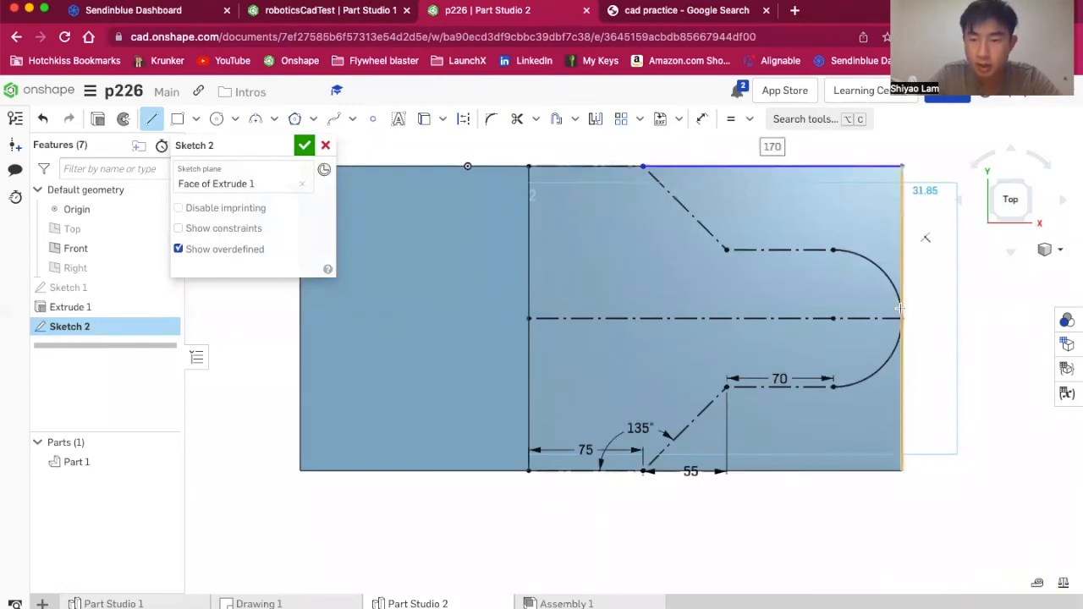
{"action": "left_click", "coordinate": [901, 320]}
{"action": "key", "text": "Escape"}
{"action": "scroll", "coordinate": [863, 152], "scroll_direction": "up", "scroll_amount": 2}
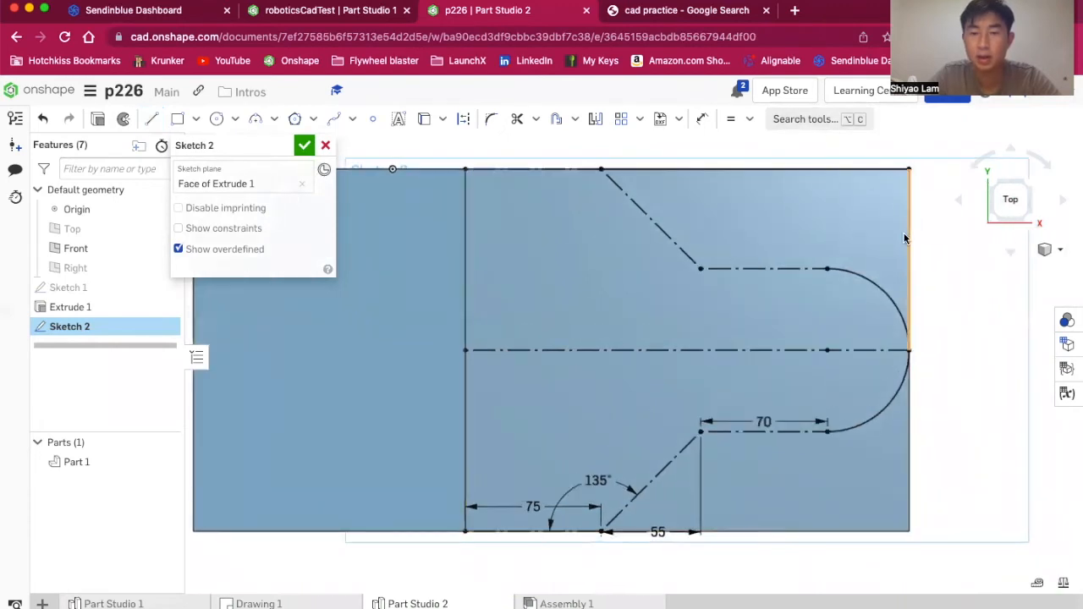
- Mirror the two new plate-edge lines about the horizontal centerline
{"action": "left_click", "coordinate": [634, 201]}
{"action": "left_click", "coordinate": [742, 268]}
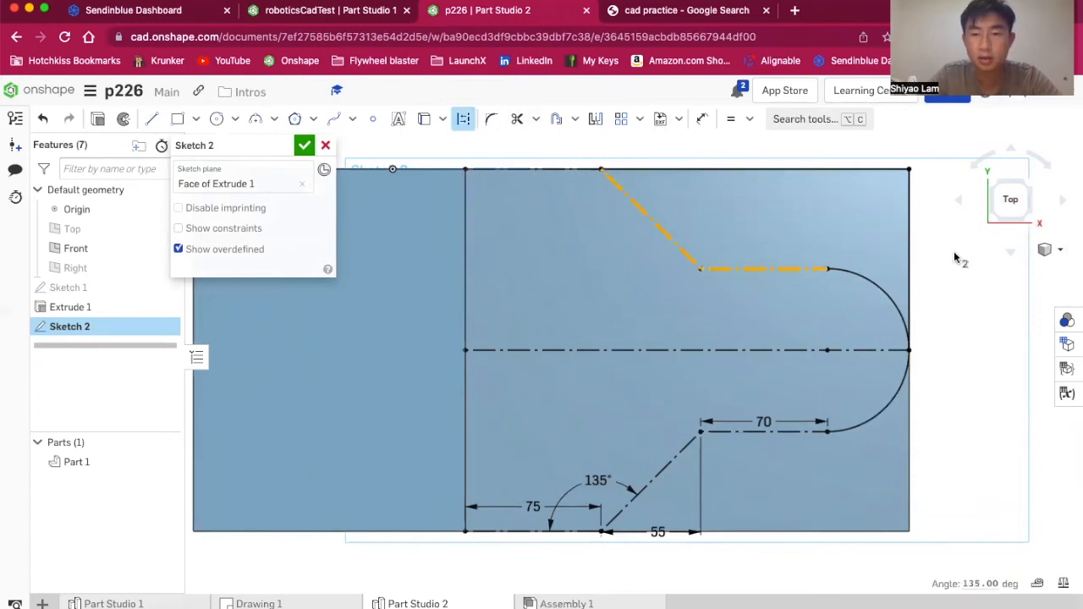
{"action": "left_click", "coordinate": [595, 119]}
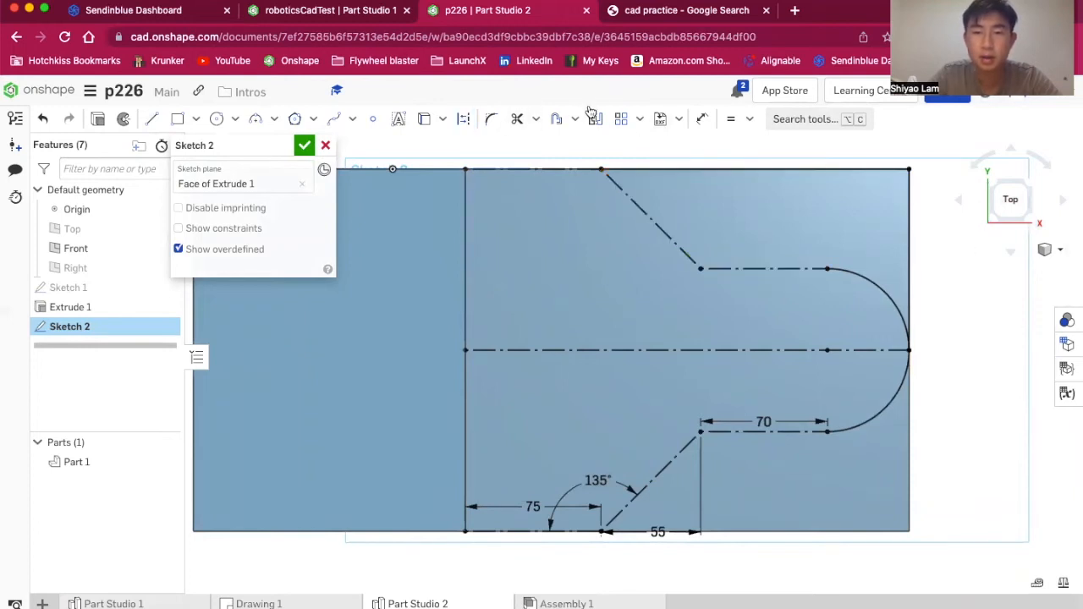
{"action": "left_click", "coordinate": [657, 350]}
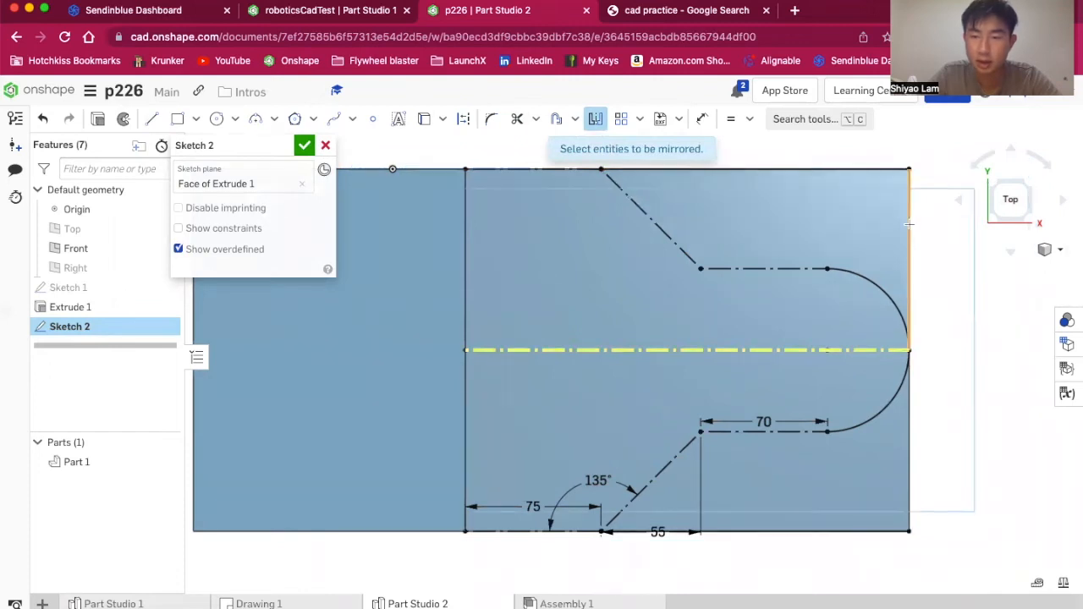
{"action": "key", "text": "Escape"}
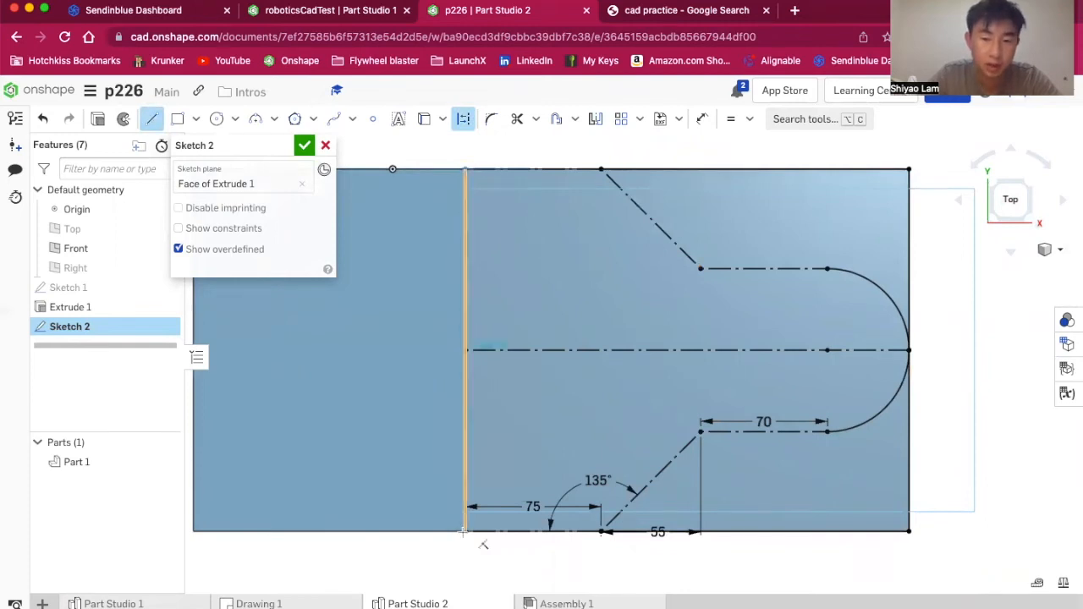
- Sketch a construction line along the full step edge, joining the two outer edges of the lower plate
{"action": "key", "text": "Escape"}
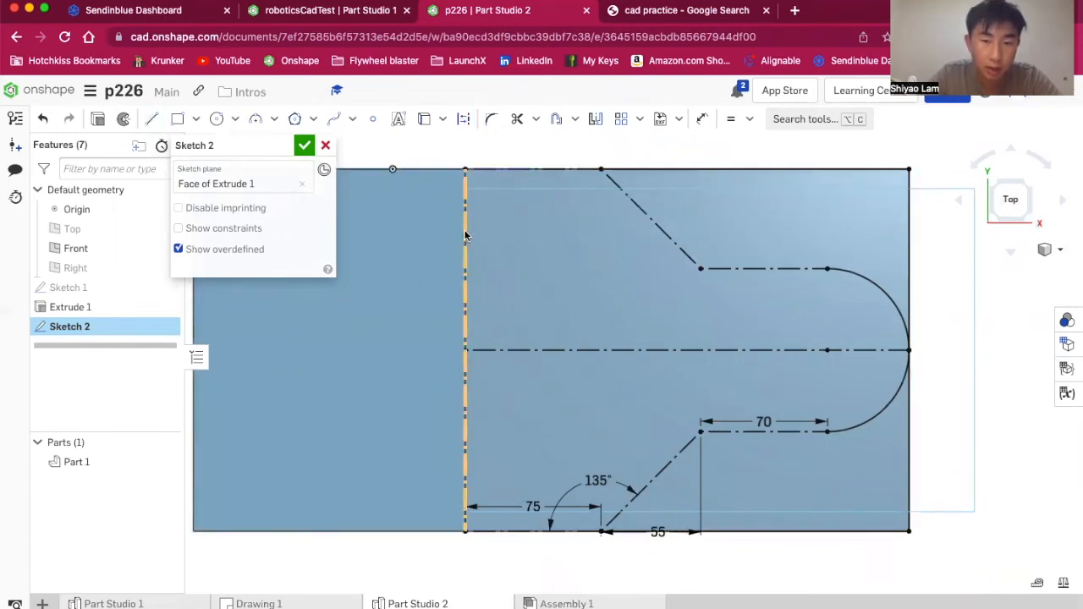
{"action": "right_click_drag", "start_coordinate": [472, 237], "coordinate": [466, 225]}
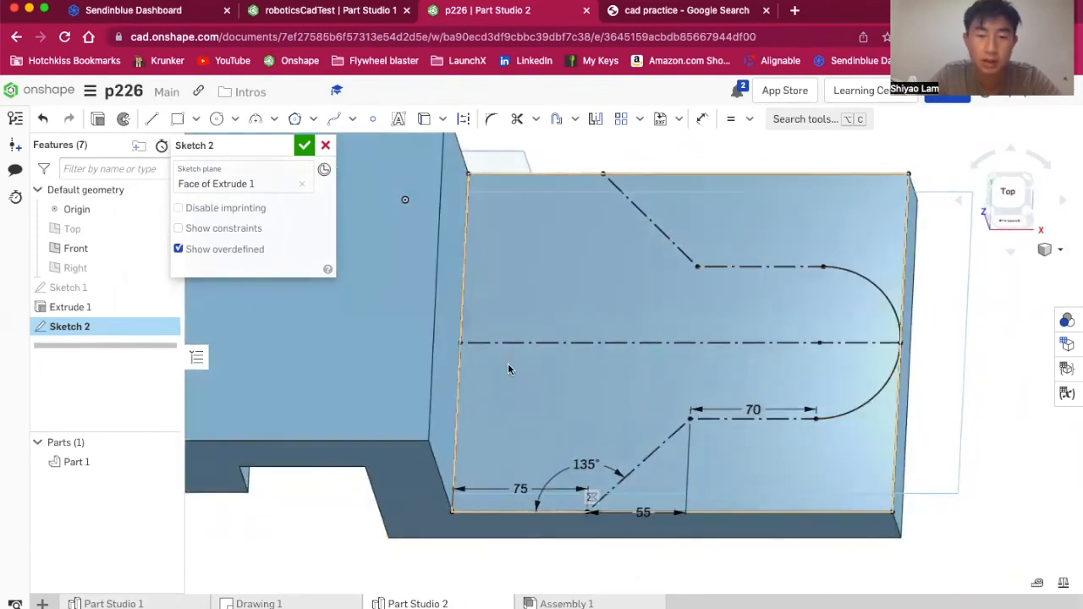
{"action": "scroll", "coordinate": [754, 264], "scroll_direction": "down", "scroll_amount": 2}
{"action": "left_click", "coordinate": [1002, 199]}
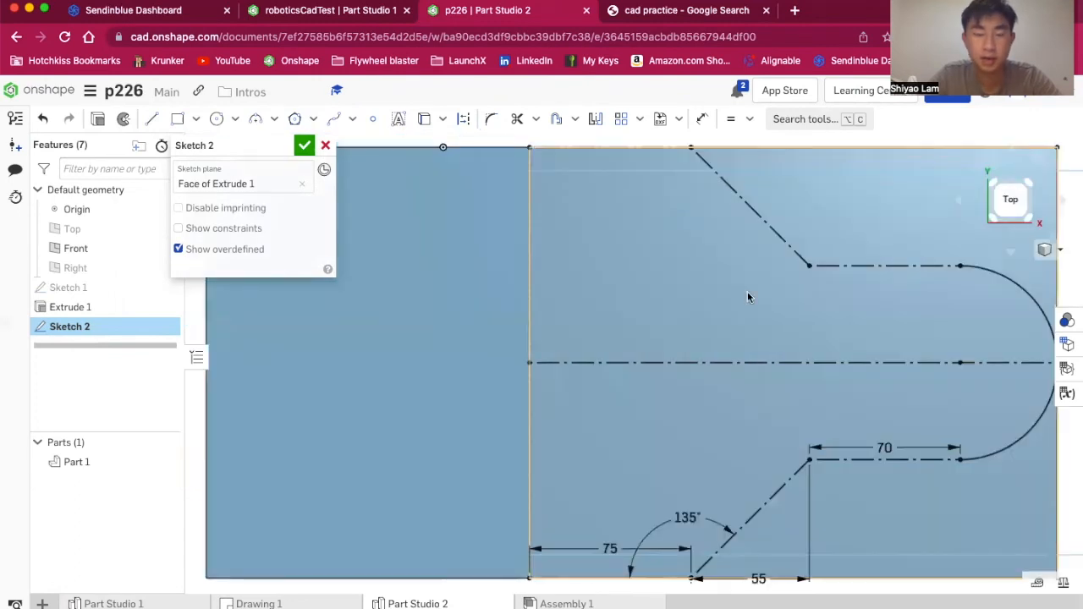
- Convert the two slanted and two inner horizontal construction lines of the tapered outline to solid sketch lines
{"action": "scroll", "coordinate": [749, 297], "scroll_direction": "down", "scroll_amount": 4}
{"action": "right_click_drag", "start_coordinate": [916, 367], "coordinate": [922, 362]}
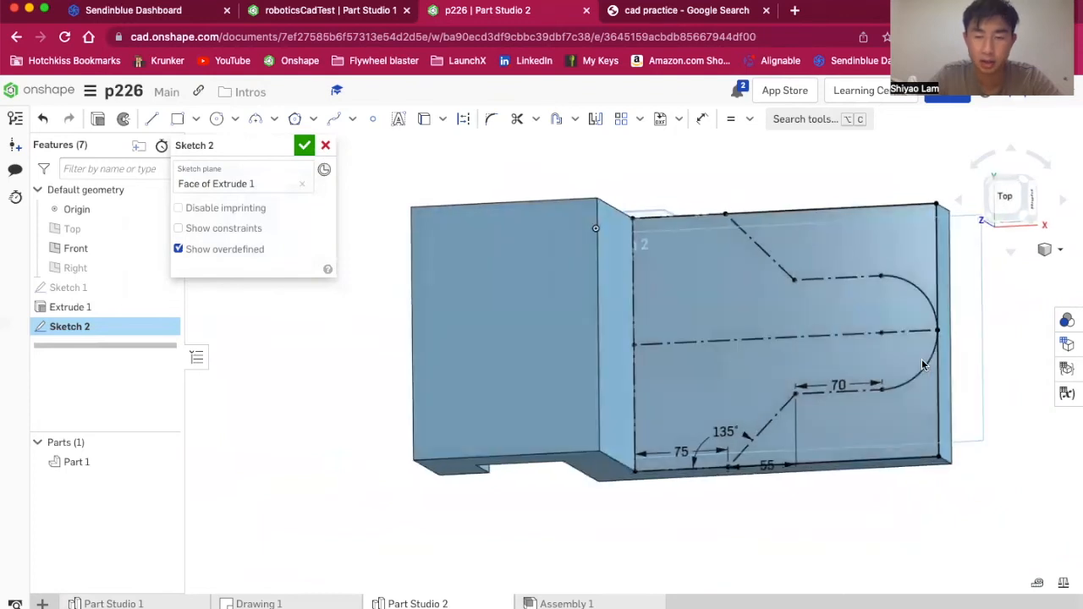
{"action": "left_click", "coordinate": [1004, 205]}
{"action": "scroll", "coordinate": [867, 423], "scroll_direction": "down", "scroll_amount": 3}
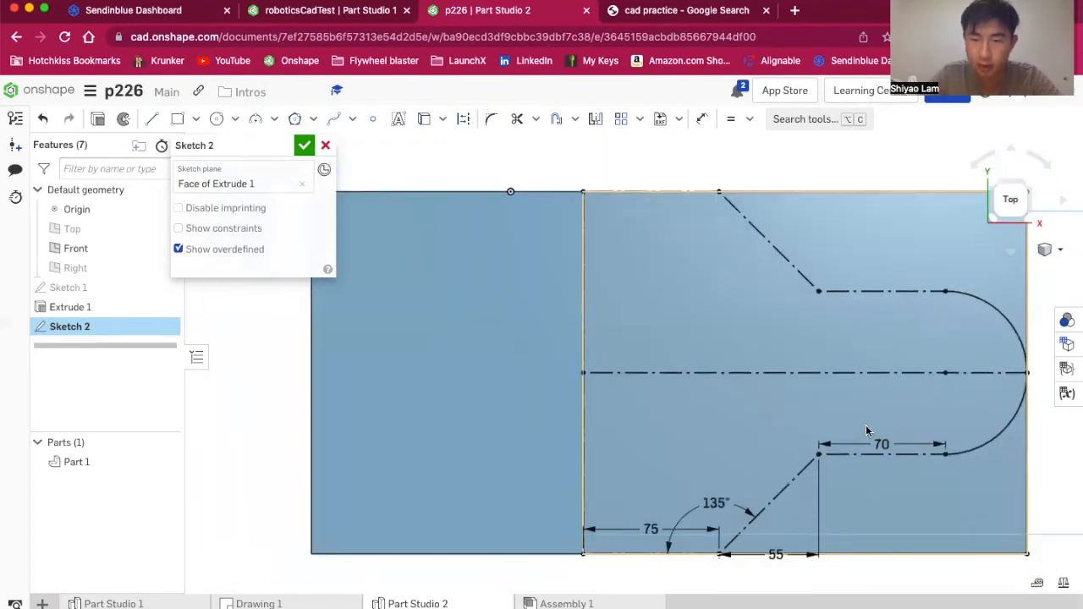
{"action": "scroll", "coordinate": [1031, 467], "scroll_direction": "up", "scroll_amount": 3}
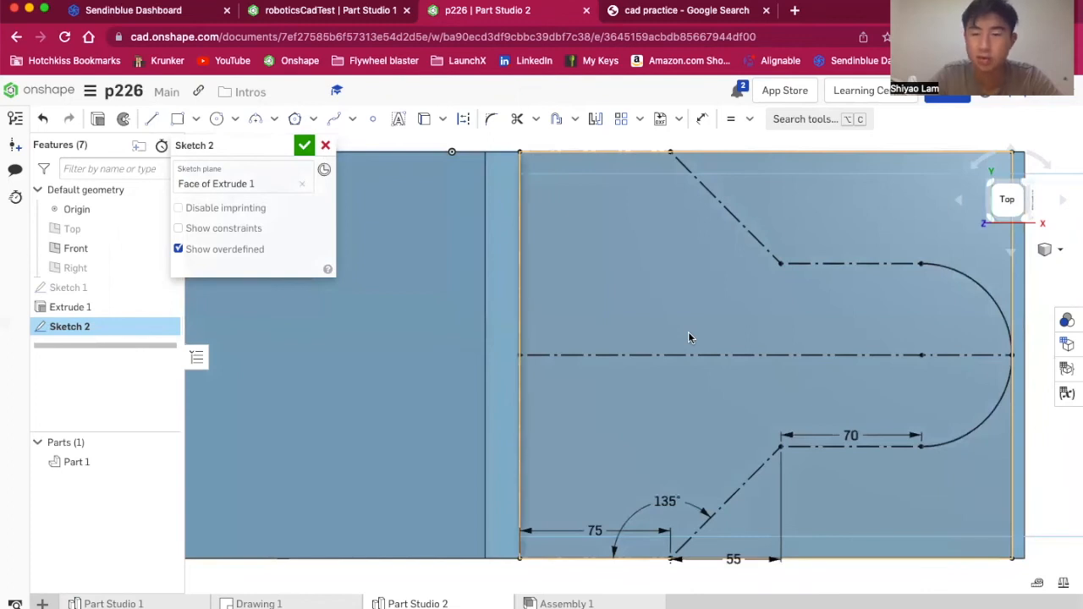
{"action": "left_click", "coordinate": [722, 205]}
{"action": "left_click", "coordinate": [837, 263]}
{"action": "left_click", "coordinate": [821, 445]}
{"action": "left_click", "coordinate": [745, 484]}
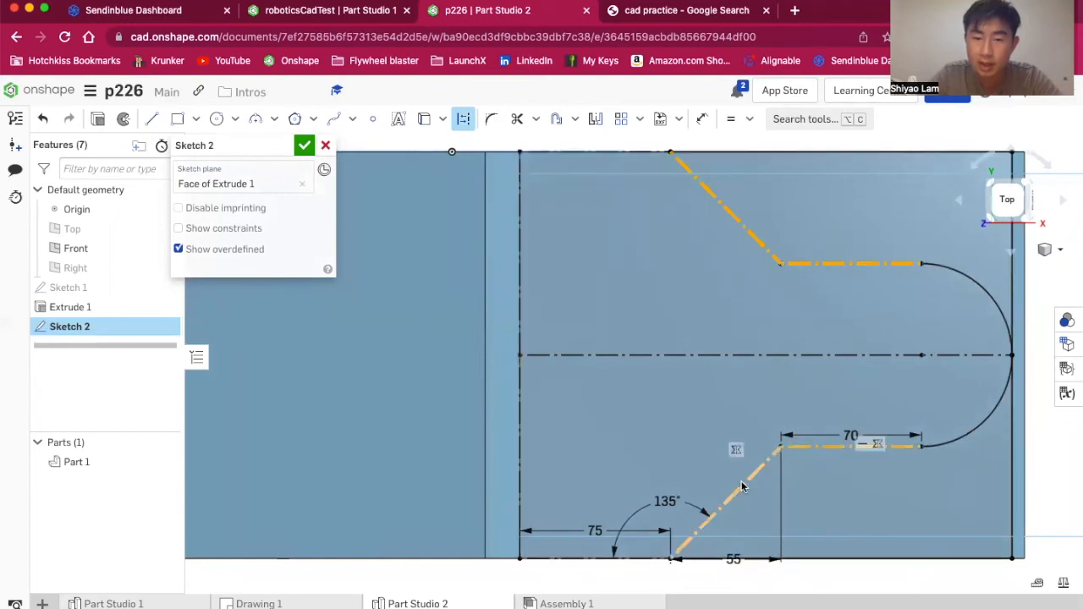
{"action": "left_click", "coordinate": [464, 119]}
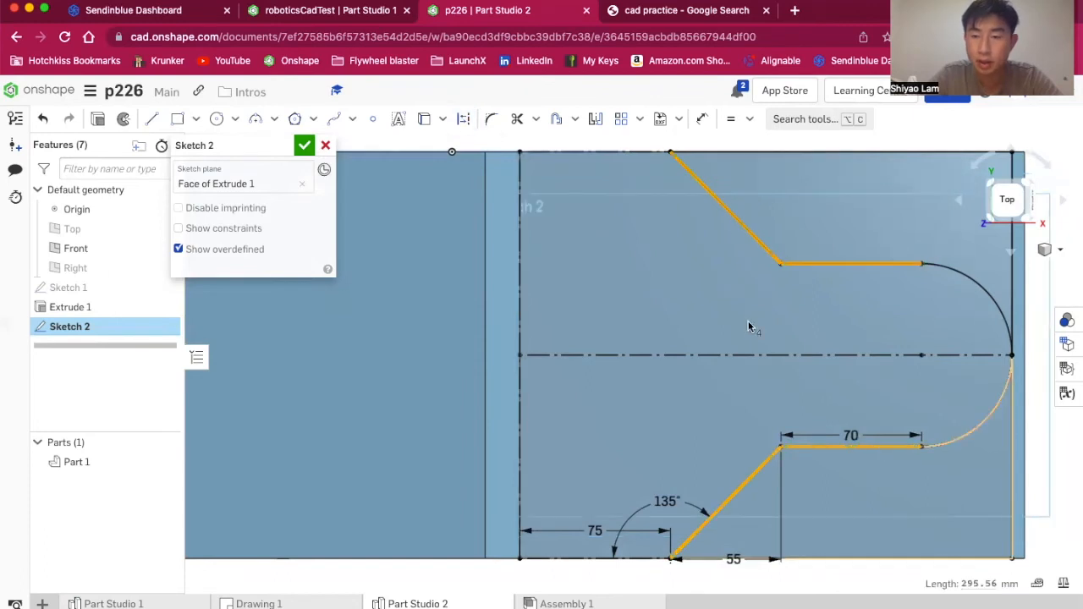
{"action": "scroll", "coordinate": [747, 325], "scroll_direction": "down", "scroll_amount": 3}
{"action": "left_click", "coordinate": [988, 411]}
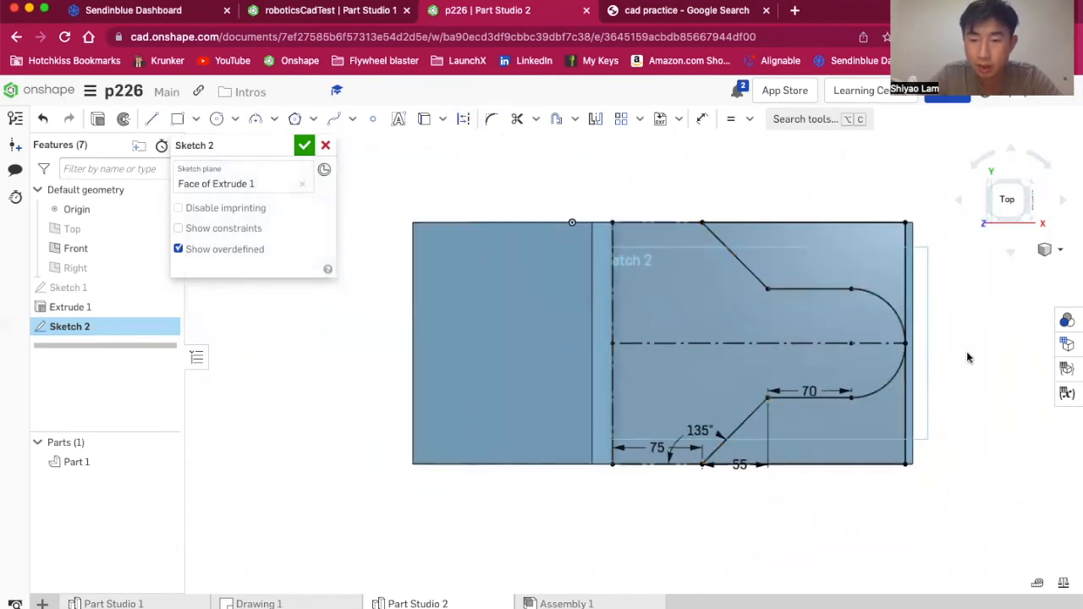
- Check the closed outline on the lower plate and finish Sketch 2
{"action": "scroll", "coordinate": [966, 352], "scroll_direction": "up", "scroll_amount": 3}
{"action": "mouse_move", "coordinate": [967, 352]}
{"action": "right_mouse_down"}
{"action": "mouse_move", "coordinate": [977, 326]}
{"action": "mouse_move", "coordinate": [989, 333]}
{"action": "mouse_move", "coordinate": [920, 295]}
{"action": "right_mouse_up"}
{"action": "key", "text": "n"}
{"action": "scroll", "coordinate": [879, 323], "scroll_direction": "down", "scroll_amount": 2}
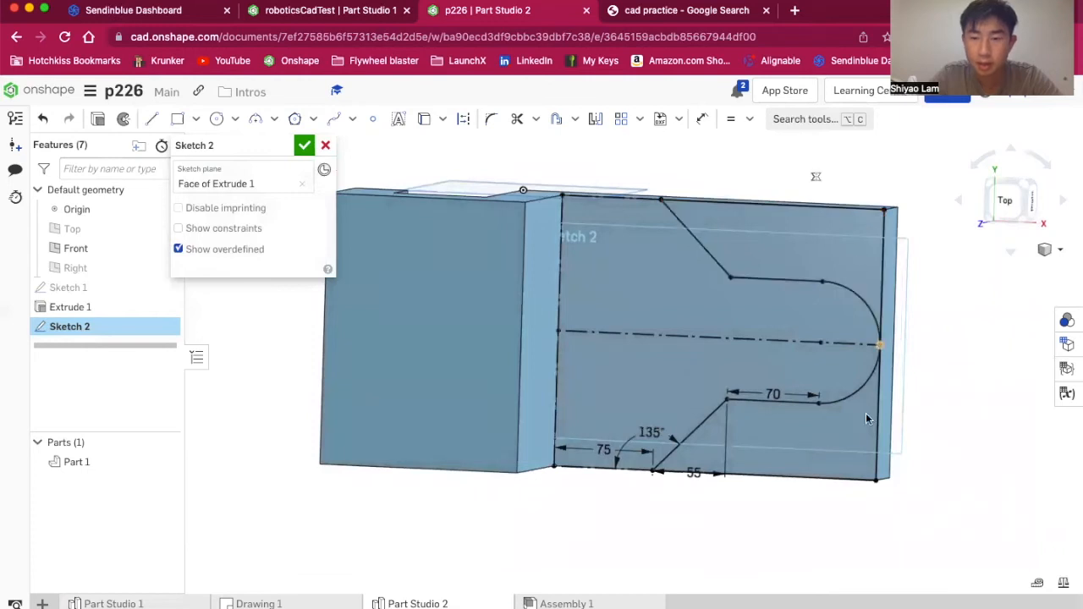
{"action": "key", "text": "n"}
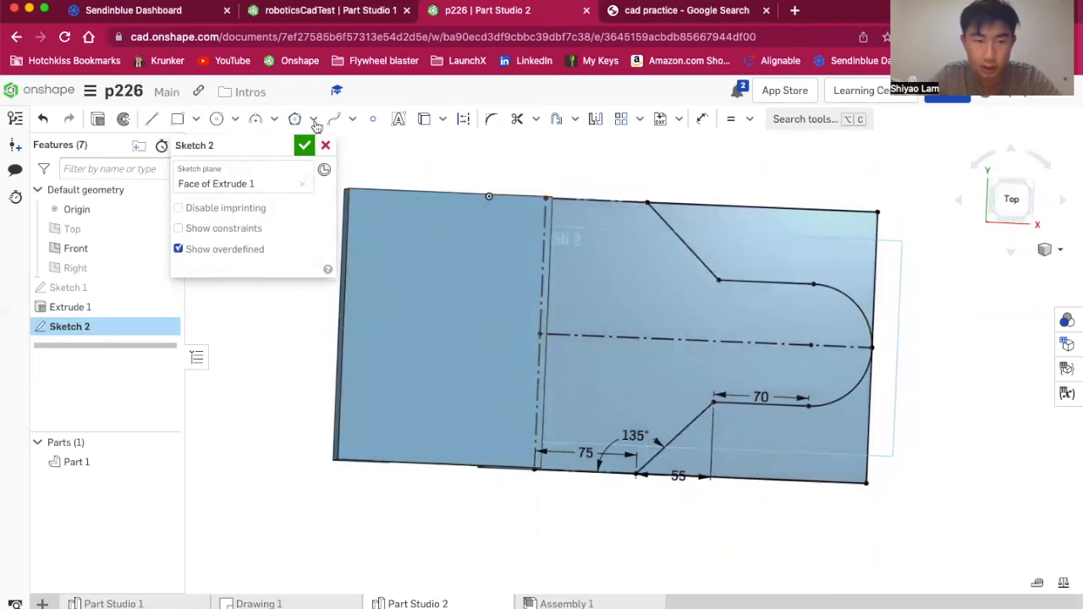
{"action": "left_click", "coordinate": [306, 147]}
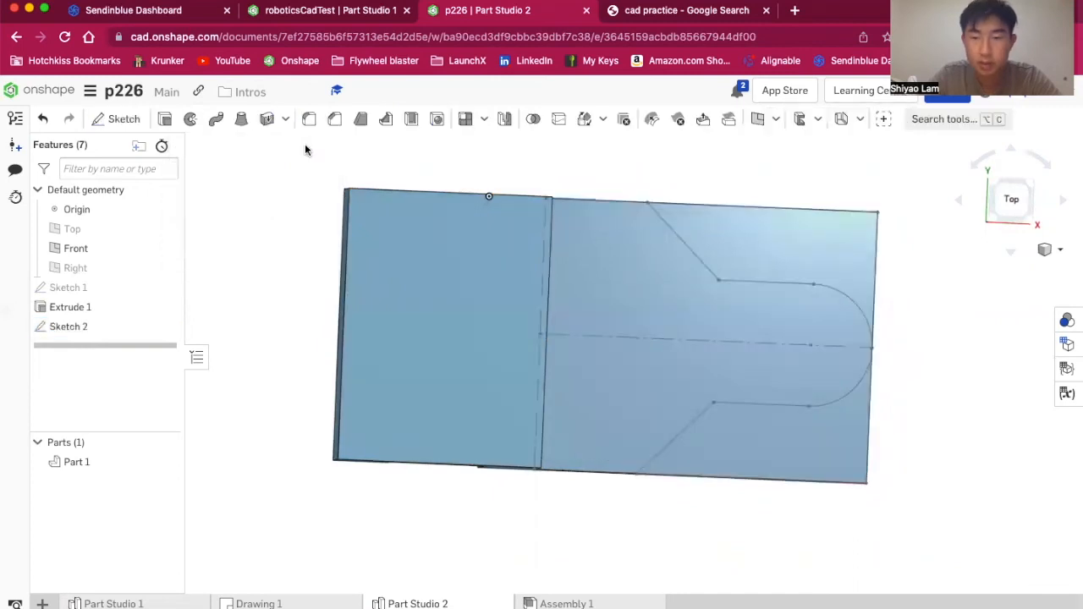
- Start an Extrude of the two Sketch 2 regions outside the tapered outline and set it to Remove
{"action": "left_click", "coordinate": [123, 333]}
{"action": "left_click", "coordinate": [164, 119]}
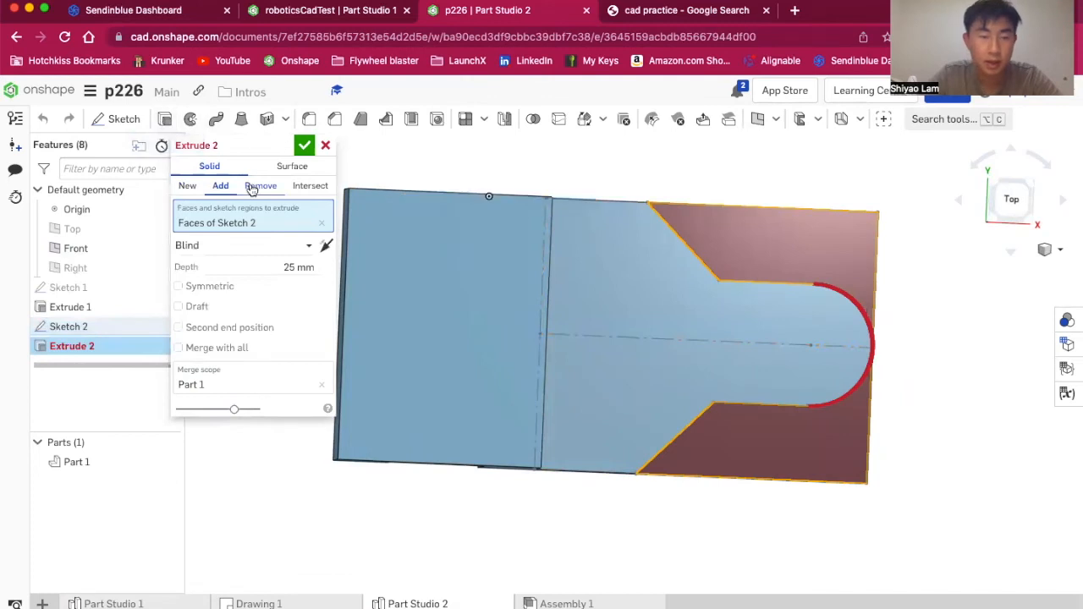
{"action": "right_click_drag", "start_coordinate": [729, 330], "coordinate": [725, 290]}
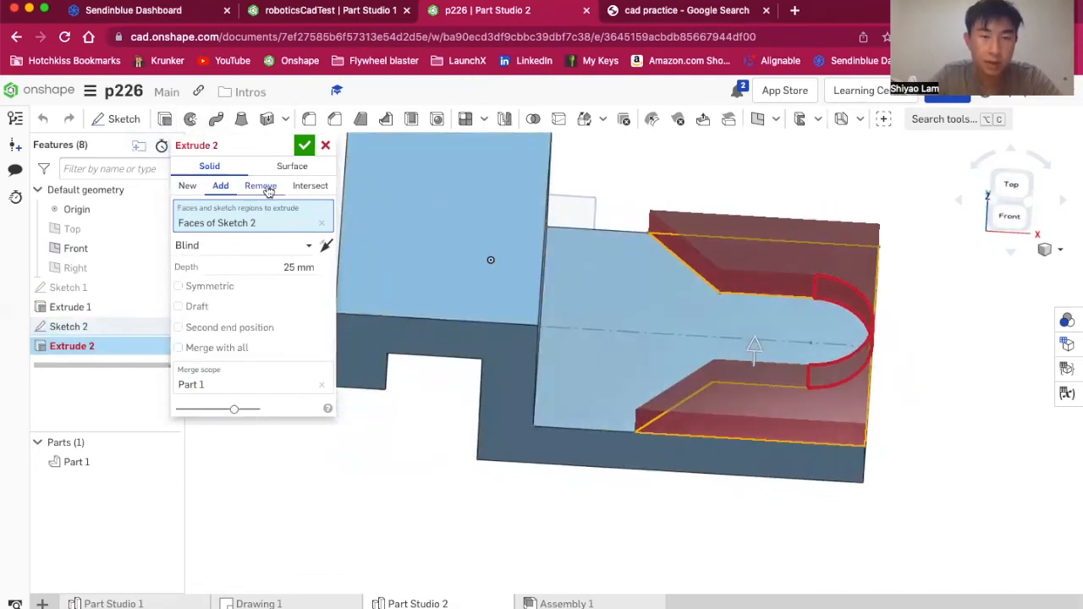
{"action": "left_click", "coordinate": [188, 186]}
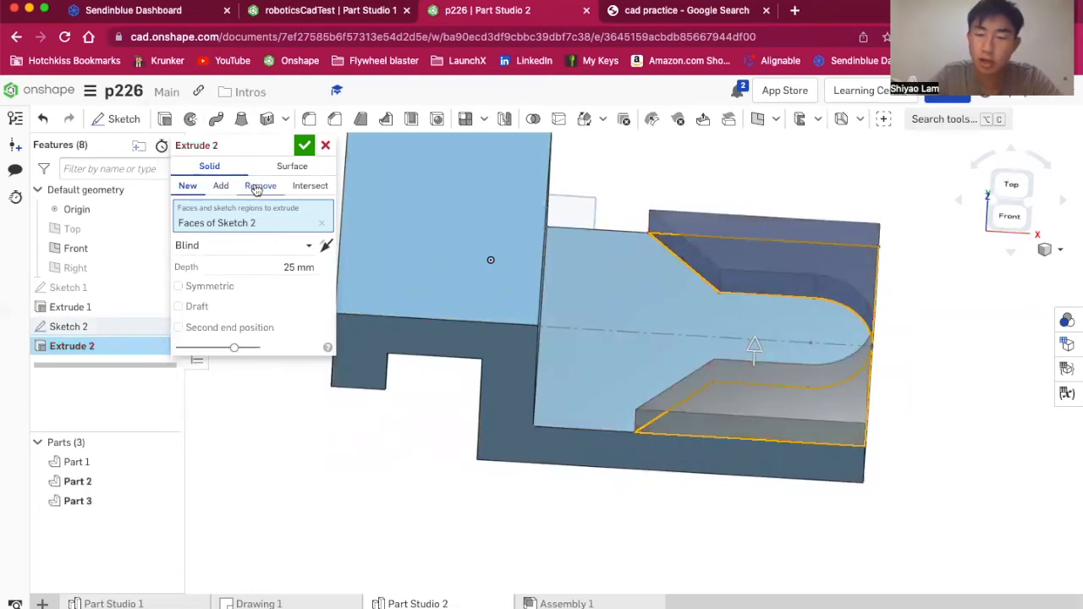
{"action": "left_click", "coordinate": [258, 186]}
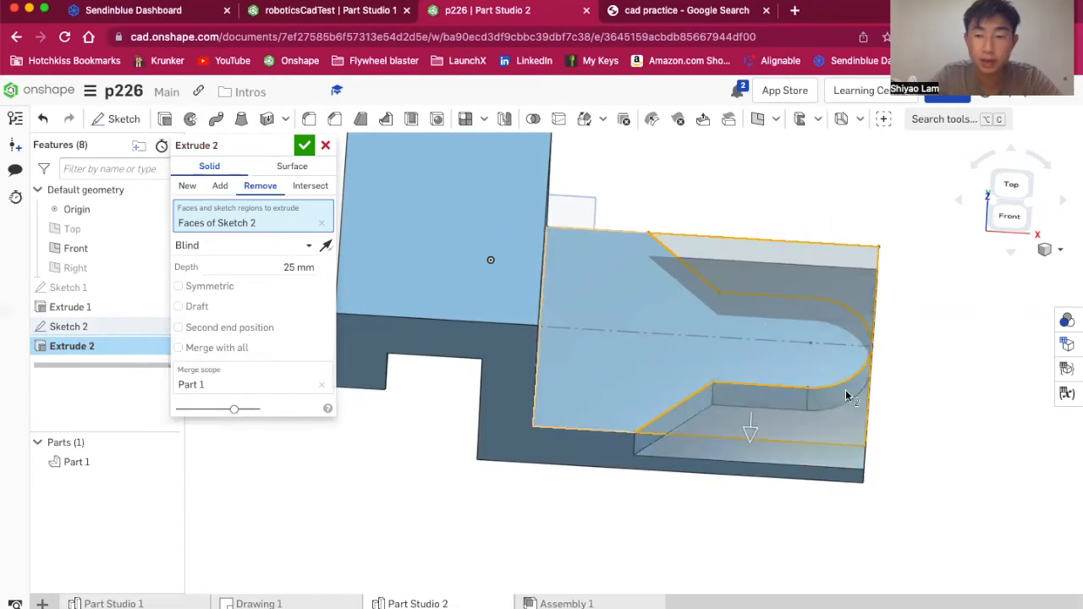
- Set the removing extrude's end type to Through all and accept it, cutting away both corners of the lower plate
{"action": "left_click", "coordinate": [306, 247]}
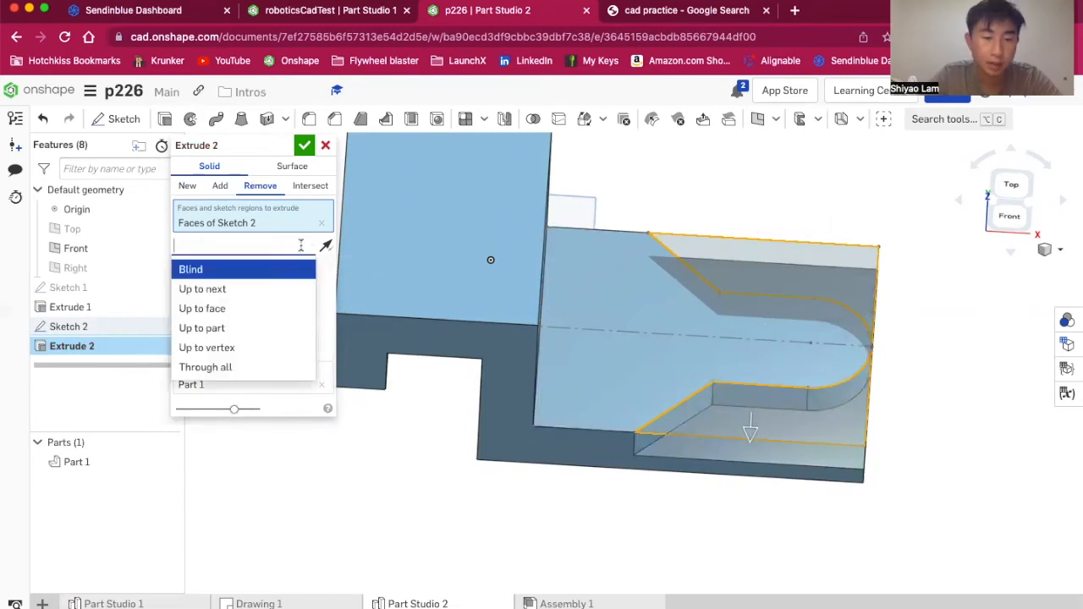
{"action": "left_click", "coordinate": [260, 367]}
{"action": "right_click_drag", "start_coordinate": [894, 399], "coordinate": [1003, 213]}
{"action": "left_click", "coordinate": [1004, 212]}
{"action": "right_click_drag", "start_coordinate": [787, 388], "coordinate": [906, 355]}
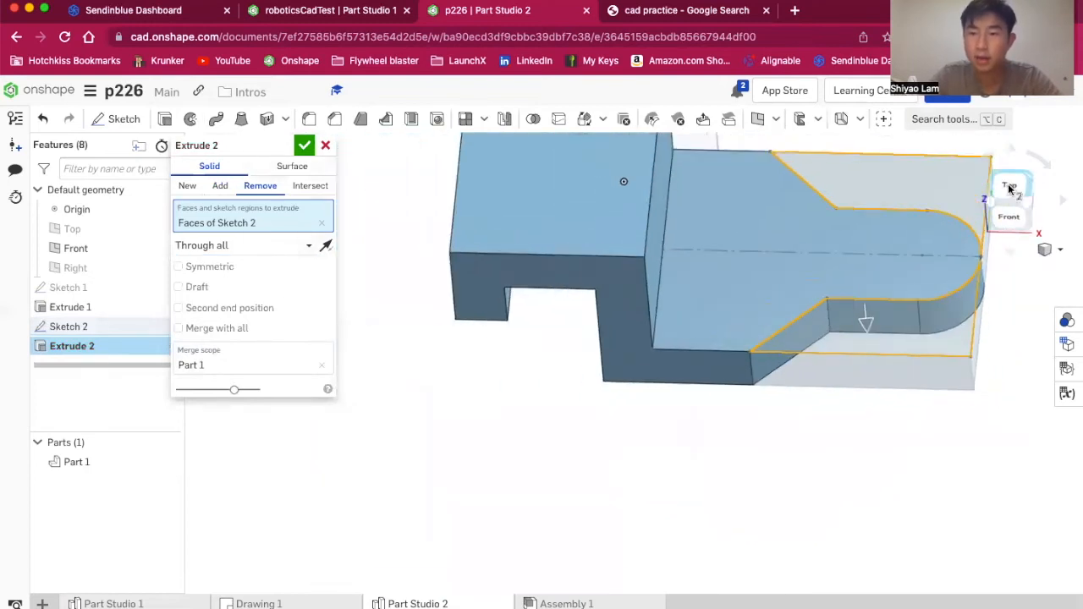
{"action": "left_click", "coordinate": [1009, 189]}
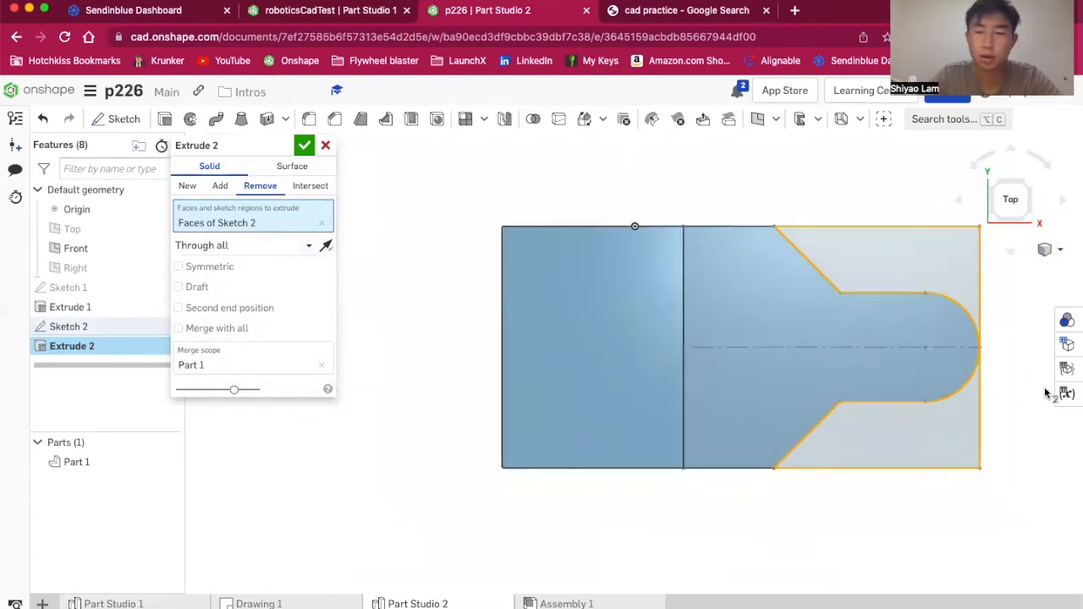
{"action": "left_click", "coordinate": [1010, 193]}
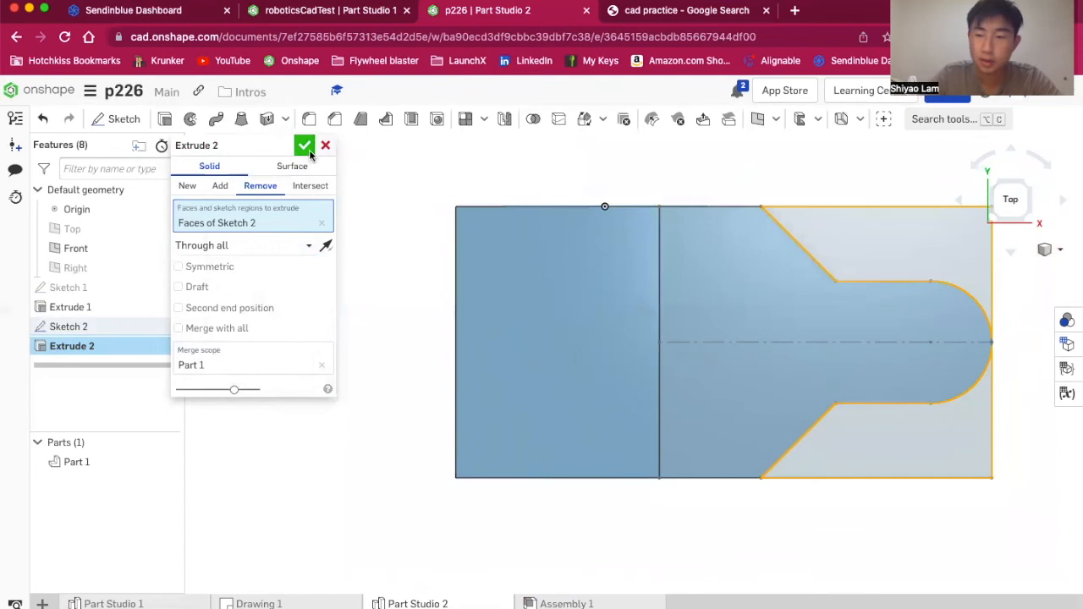
{"action": "left_click", "coordinate": [304, 146]}
- Inspect the cut bracket in an isometric view and reopen Drawing 1 to consult its top view
{"action": "right_click_drag", "start_coordinate": [701, 245], "coordinate": [655, 222]}
{"action": "left_click", "coordinate": [1010, 207]}
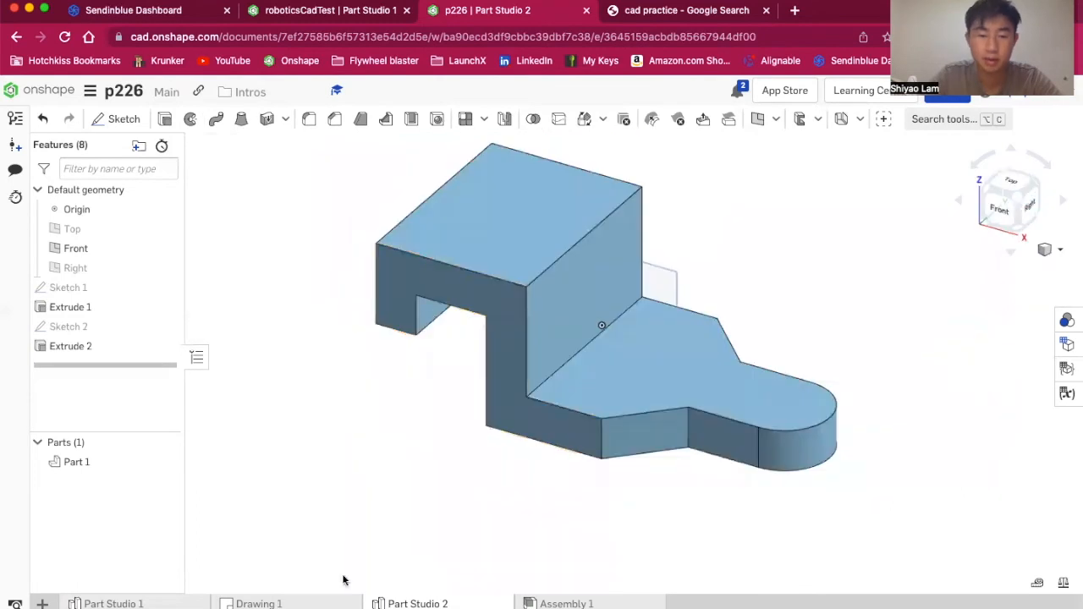
{"action": "left_click", "coordinate": [297, 603]}
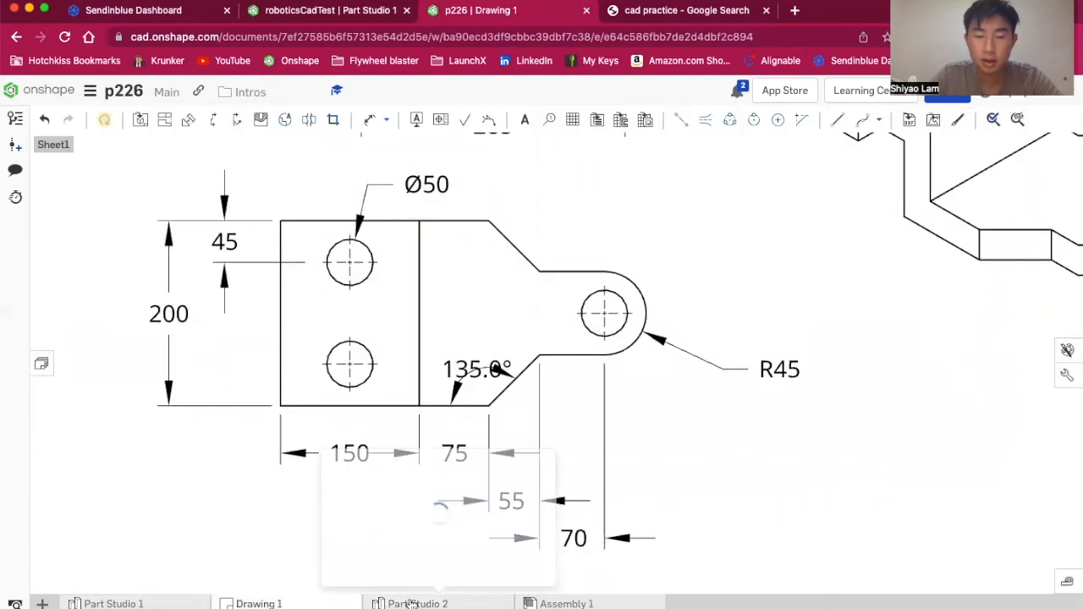
- Review the whole drawing sheet, return to Part Studio 2 and reopen Sketch 2 for editing in the top view
{"action": "scroll", "coordinate": [769, 411], "scroll_direction": "down", "scroll_amount": 6}
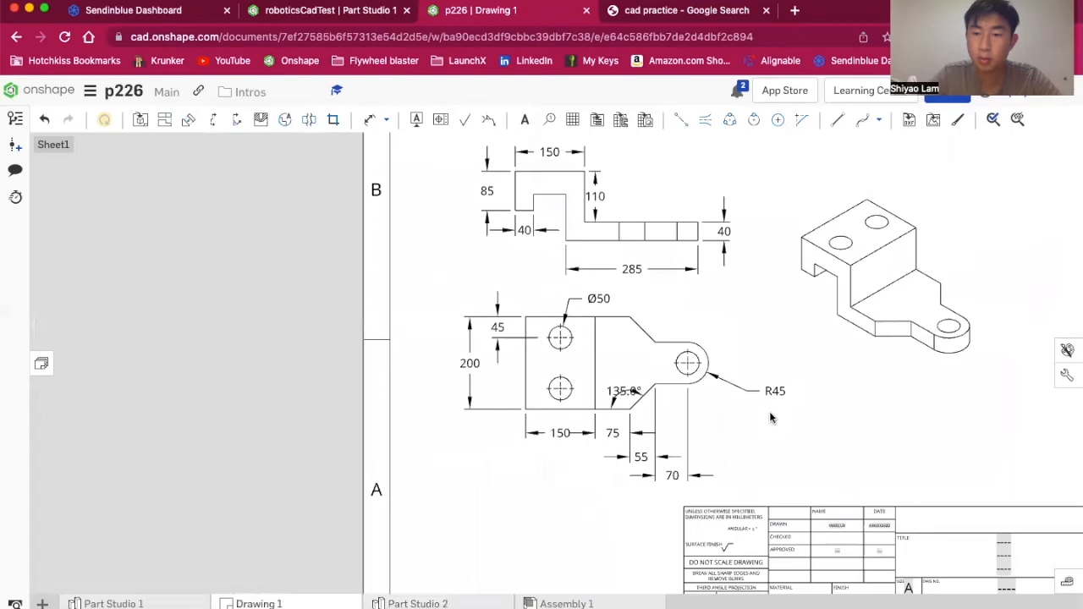
{"action": "scroll", "coordinate": [1014, 253], "scroll_direction": "up", "scroll_amount": 5}
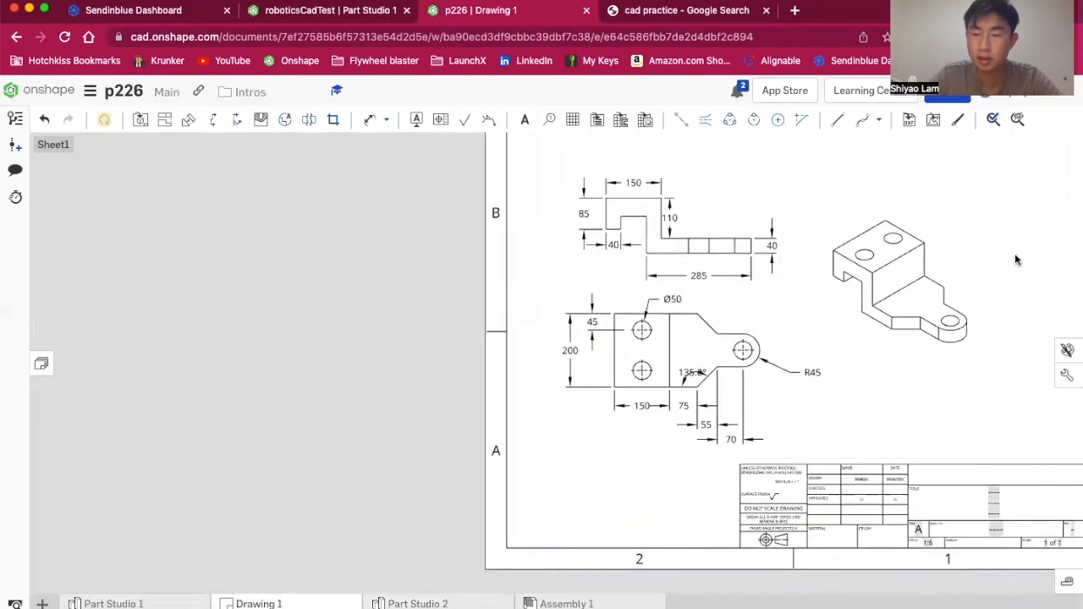
{"action": "left_click", "coordinate": [430, 602]}
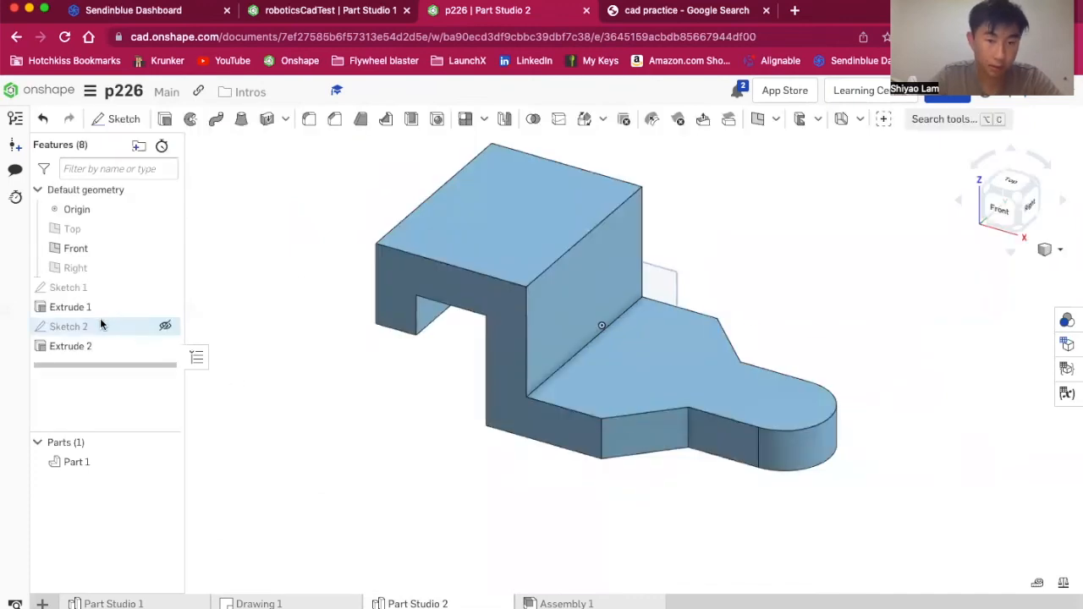
{"action": "double_click", "coordinate": [100, 325]}
{"action": "left_click", "coordinate": [1015, 186]}
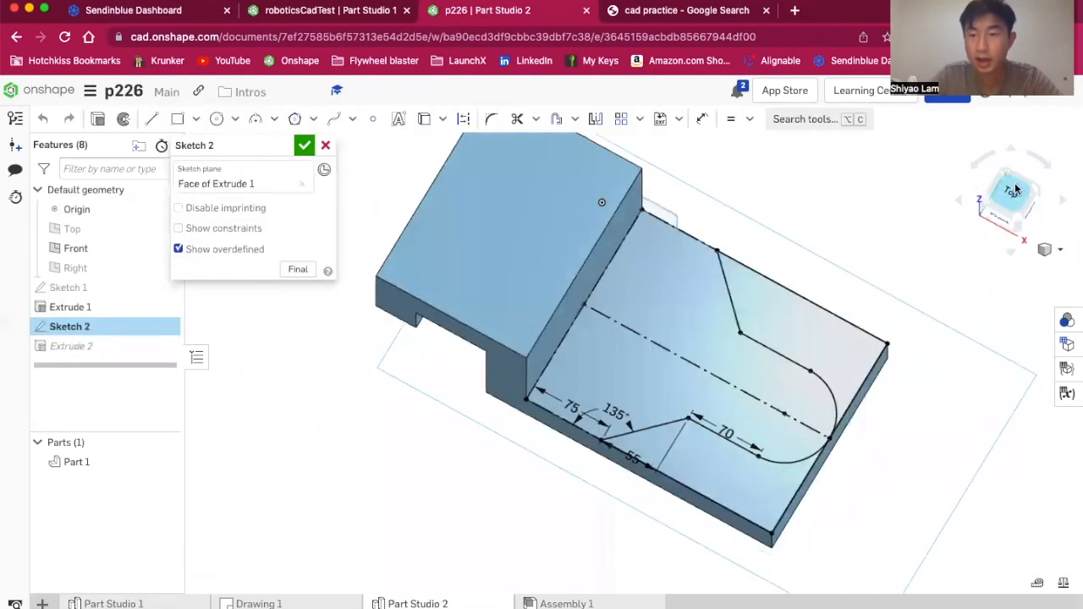
- Draw a circle about 42 mm in diameter centred on the arc centre of the lower plate's rounded end
{"action": "key", "text": "c"}
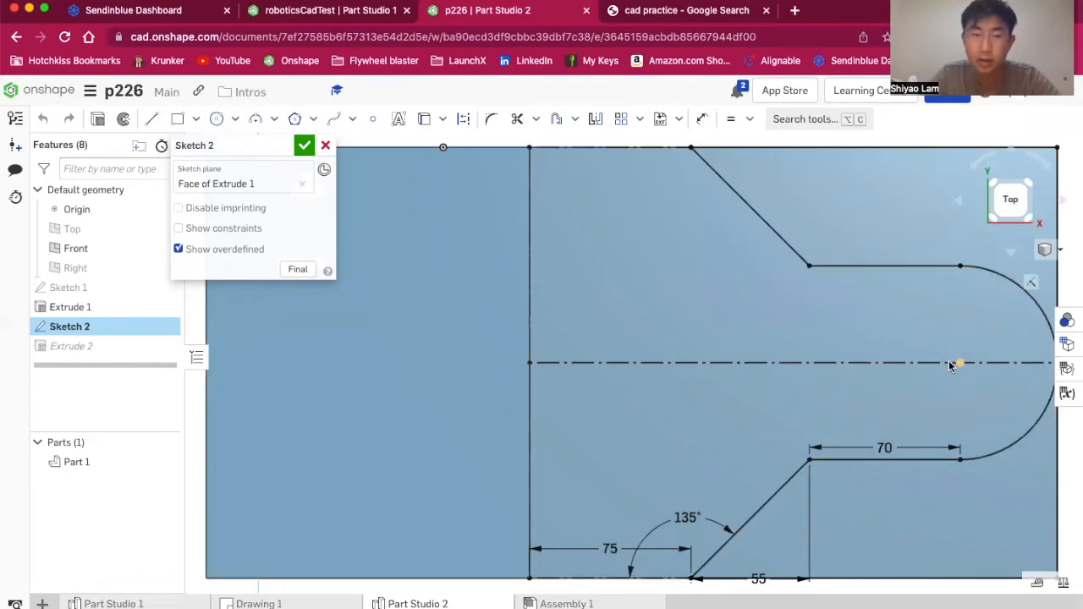
{"action": "left_click", "coordinate": [217, 119]}
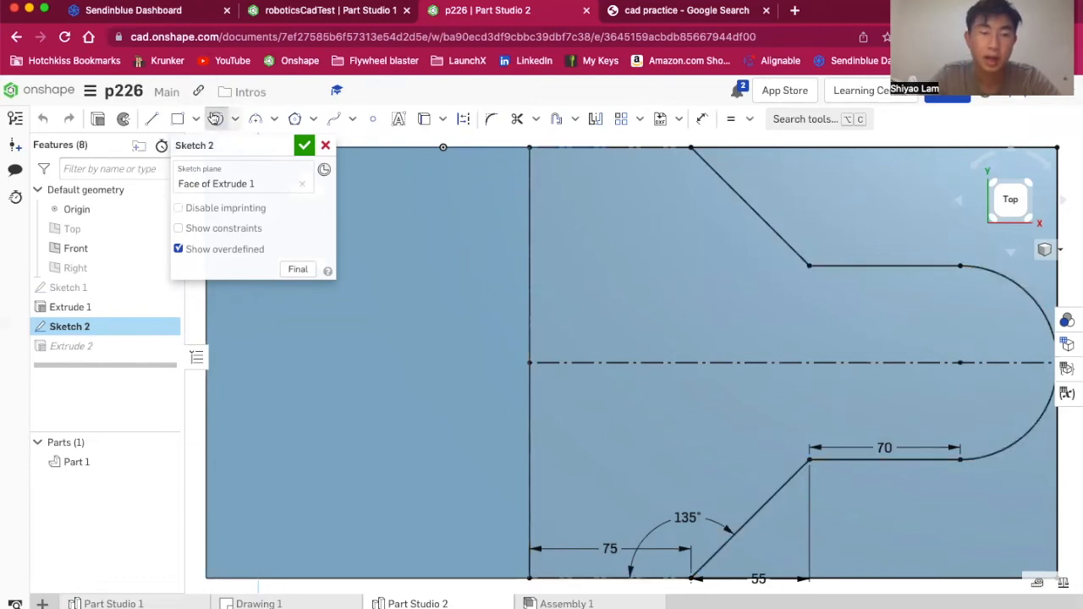
{"action": "left_click", "coordinate": [959, 362]}
{"action": "left_click", "coordinate": [991, 394]}
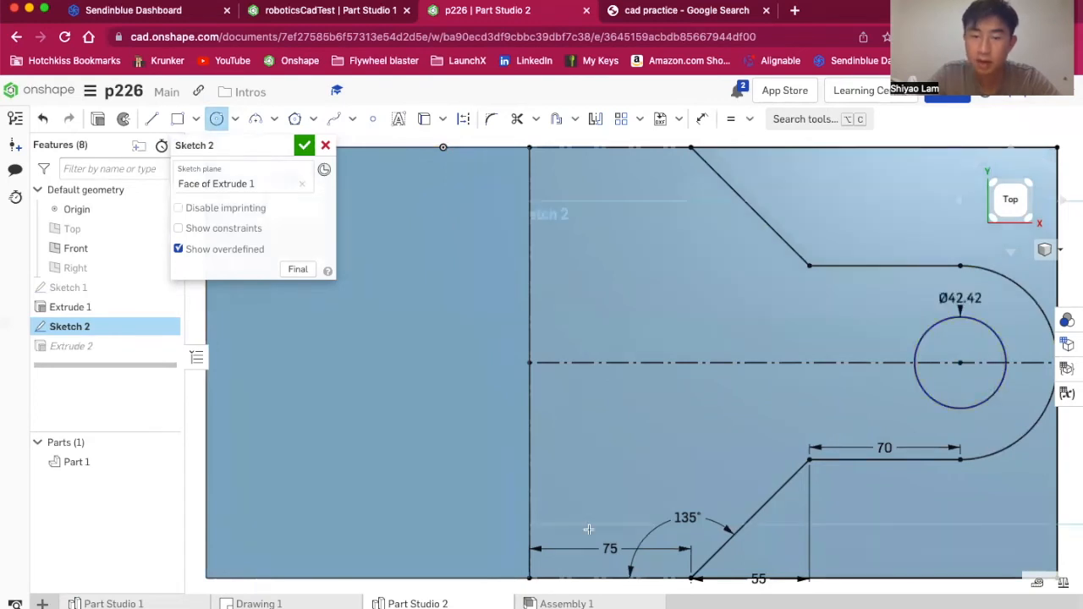
- Check the hole size in Drawing 1 and set the circle's diameter to 50 mm in Sketch 2
{"action": "left_click", "coordinate": [543, 603]}
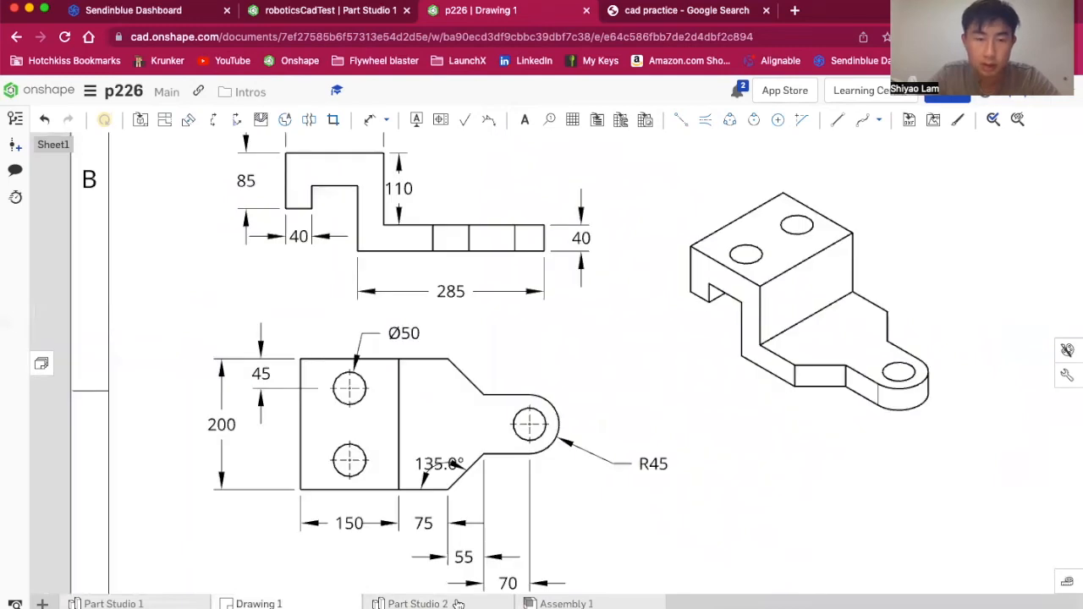
{"action": "left_click", "coordinate": [457, 603]}
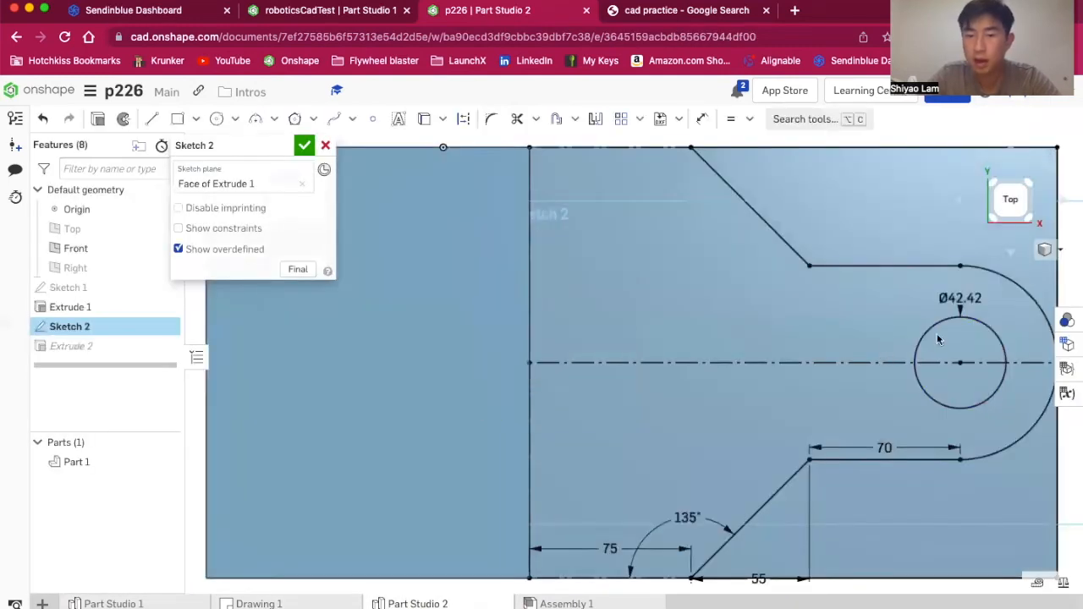
{"action": "double_click", "coordinate": [955, 298]}
{"action": "type", "text": "50"}
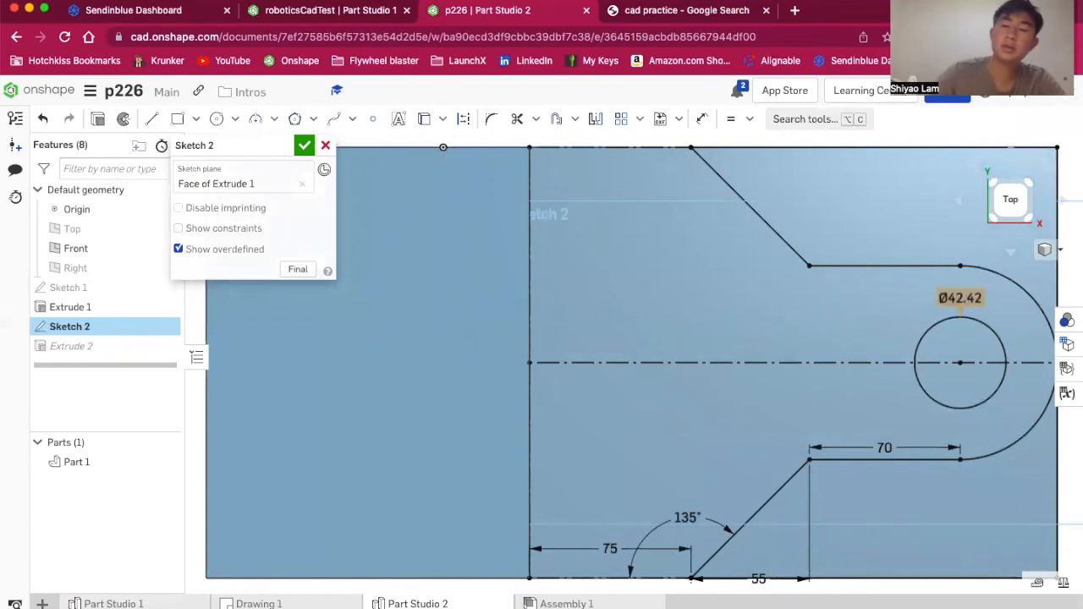
{"action": "key", "text": "Return"}
{"action": "scroll", "coordinate": [971, 360], "scroll_direction": "down", "scroll_amount": 3}
{"action": "scroll", "coordinate": [1032, 391], "scroll_direction": "up", "scroll_amount": 3}
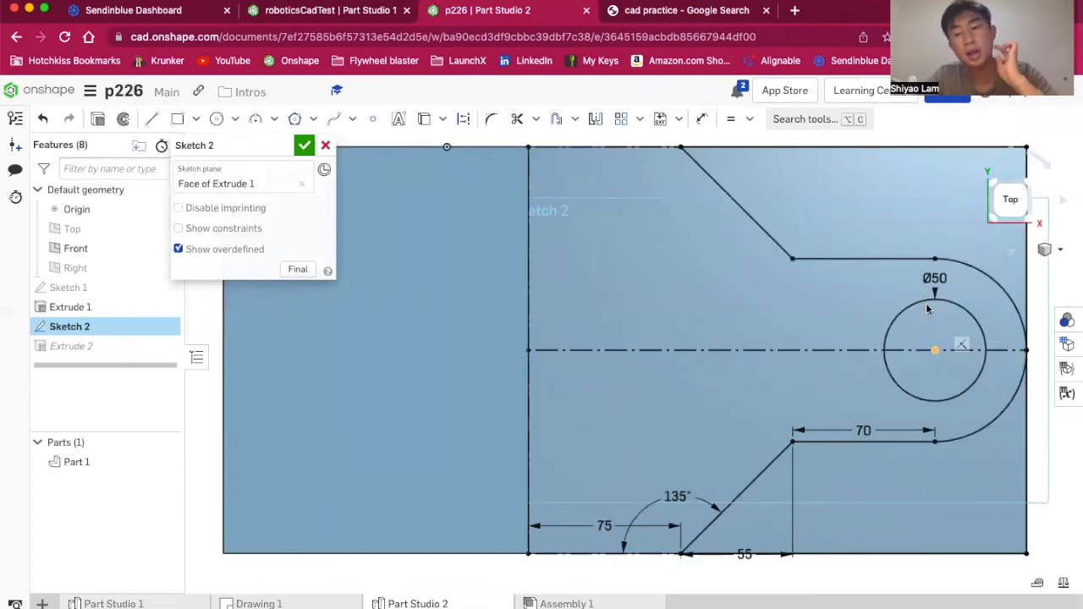
{"action": "scroll", "coordinate": [896, 394], "scroll_direction": "down", "scroll_amount": 2}
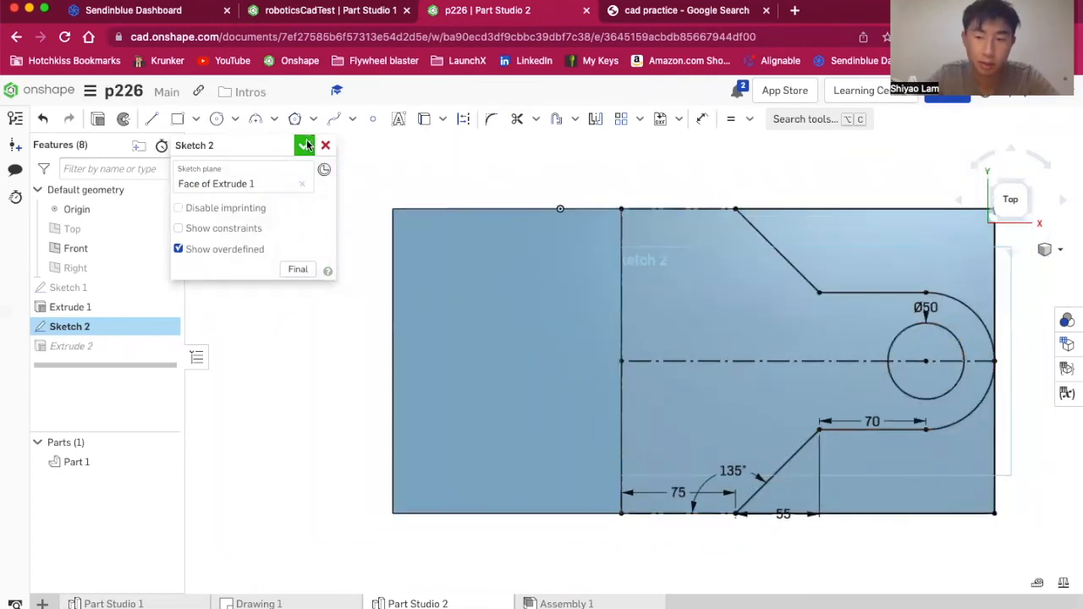
- Finish Sketch 2 and inspect the hole in the lower plate's rounded end from several angles
{"action": "left_click", "coordinate": [305, 146]}
{"action": "key", "text": "shift+7"}
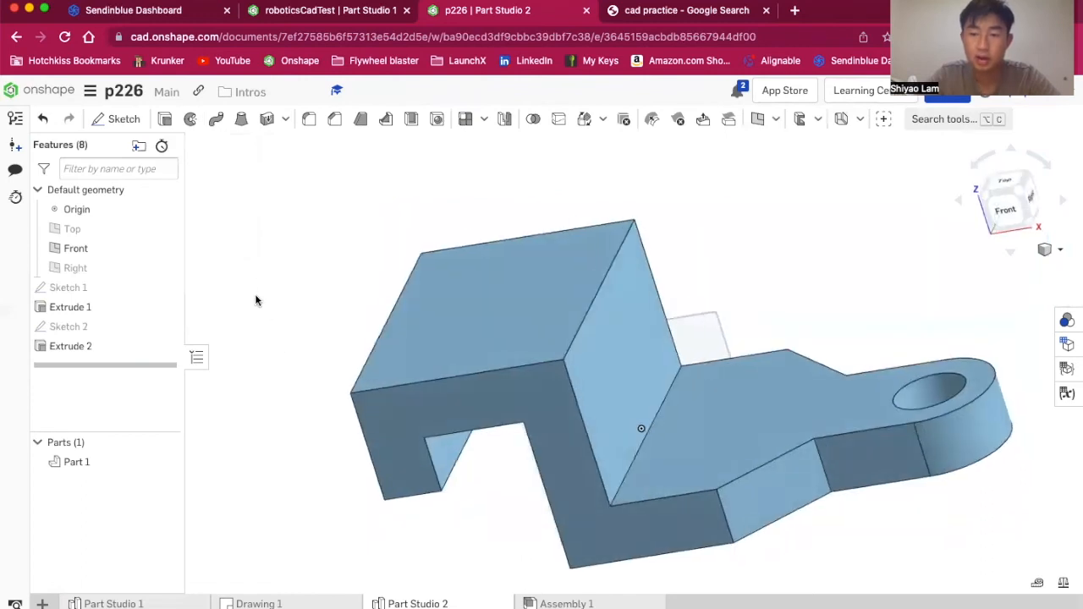
{"action": "left_click", "coordinate": [1019, 188]}
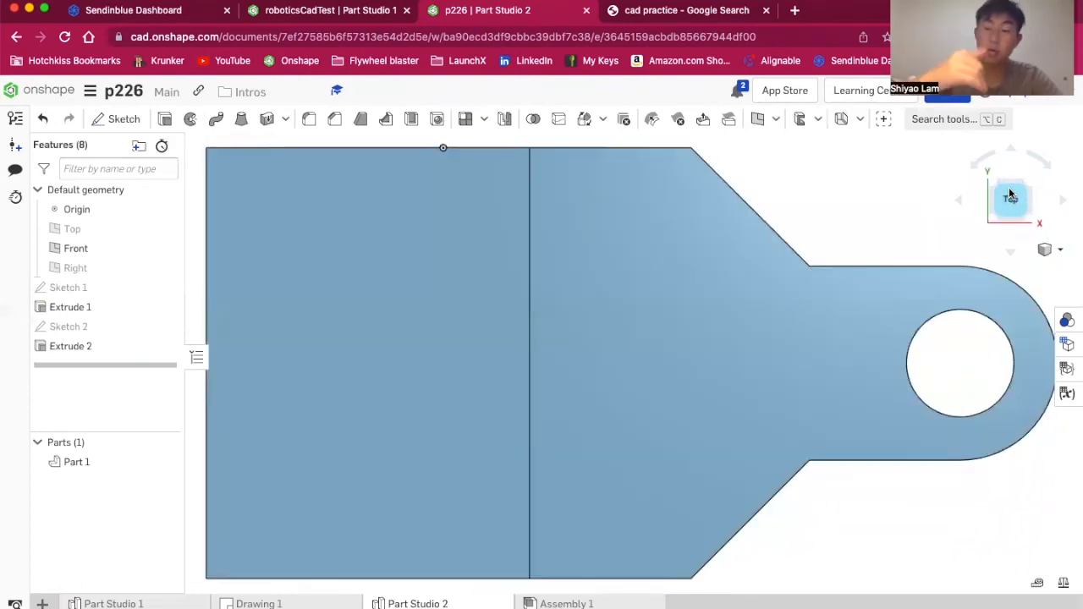
{"action": "scroll", "coordinate": [831, 282], "scroll_direction": "down", "scroll_amount": 5}
{"action": "right_click_drag", "start_coordinate": [894, 398], "coordinate": [881, 296]}
{"action": "right_click_drag", "start_coordinate": [1018, 237], "coordinate": [887, 258]}
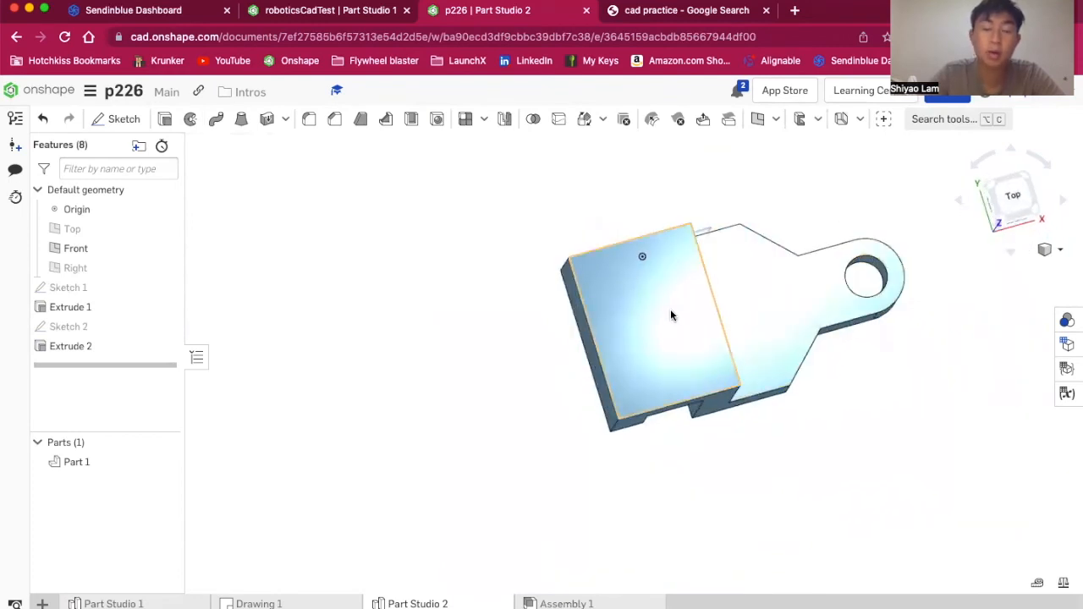
- Start a new sketch on the top face of the raised block and view it straight from the top
{"action": "left_click", "coordinate": [1013, 194]}
{"action": "scroll", "coordinate": [459, 258], "scroll_direction": "down", "scroll_amount": 5}
{"action": "scroll", "coordinate": [280, 273], "scroll_direction": "up", "scroll_amount": 3}
{"action": "left_click", "coordinate": [465, 270]}
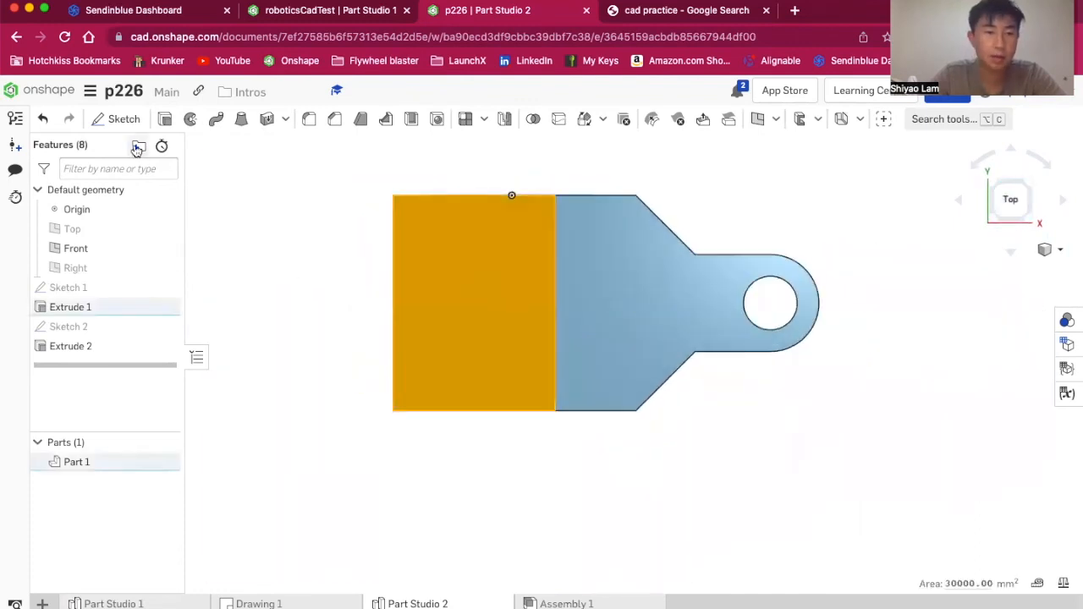
{"action": "left_click", "coordinate": [119, 118]}
{"action": "right_click_drag", "start_coordinate": [377, 326], "coordinate": [448, 283]}
{"action": "left_click", "coordinate": [1016, 199]}
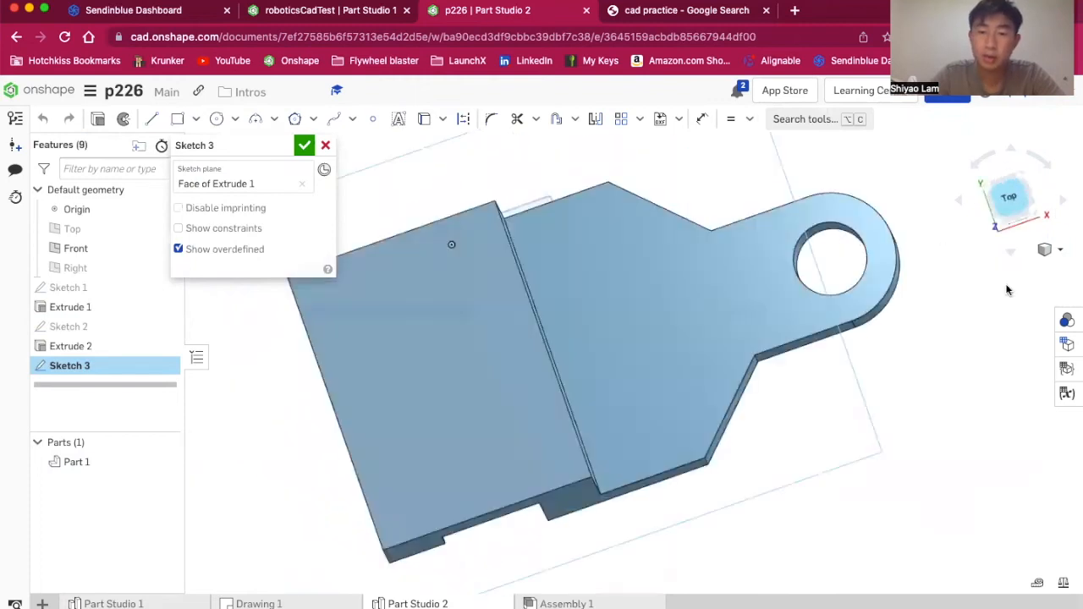
{"action": "scroll", "coordinate": [780, 343], "scroll_direction": "down", "scroll_amount": 5}
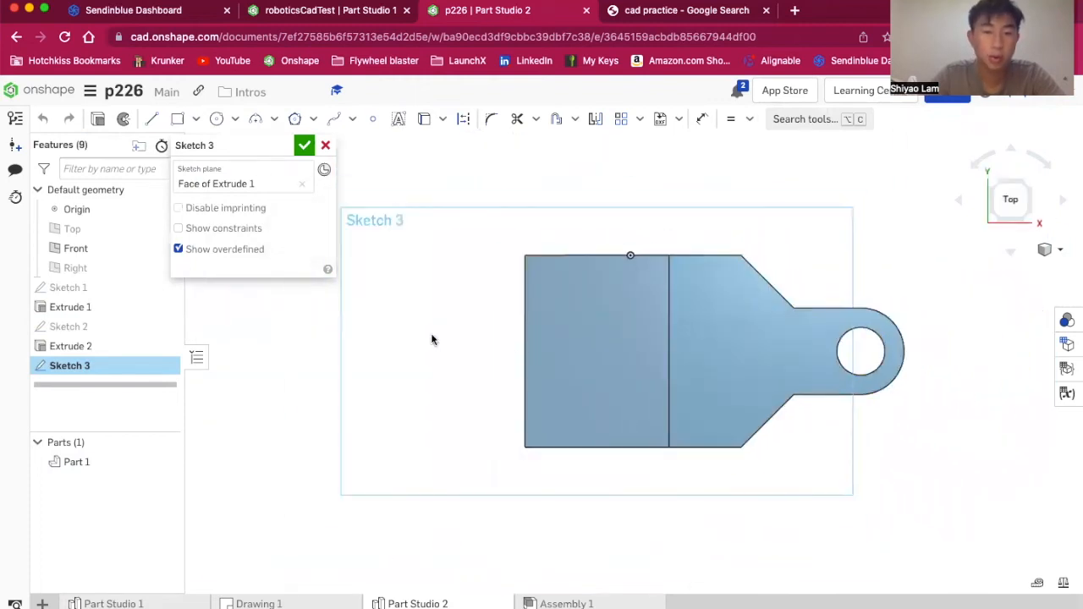
{"action": "scroll", "coordinate": [431, 337], "scroll_direction": "up", "scroll_amount": 2}
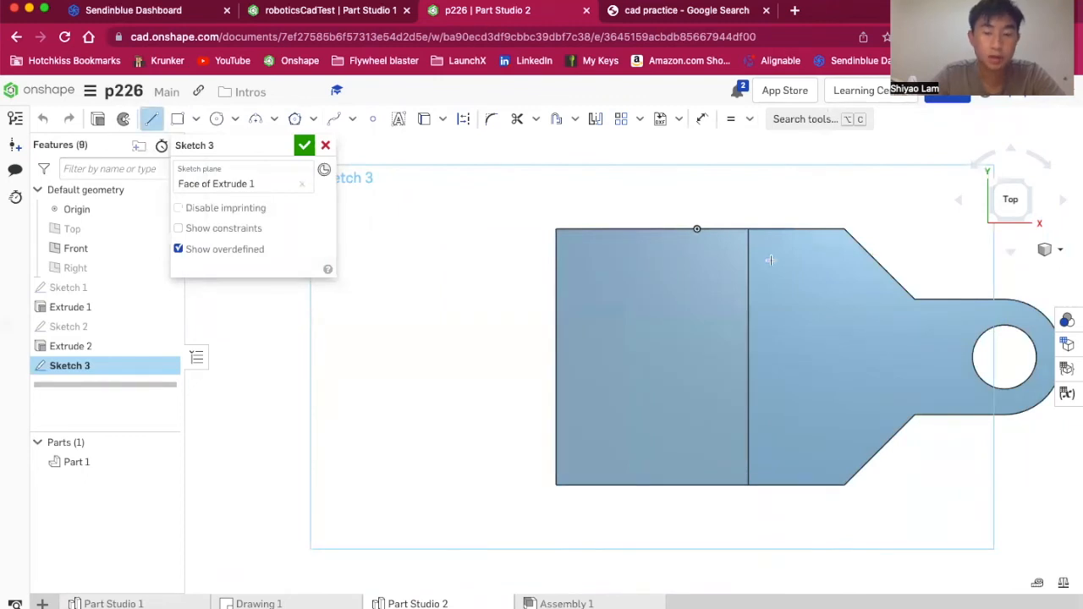
- Draw a 200 mm vertical line joining the midpoints of the raised face's horizontal edges and convert it to construction
{"action": "scroll", "coordinate": [768, 363], "scroll_direction": "up", "scroll_amount": 2}
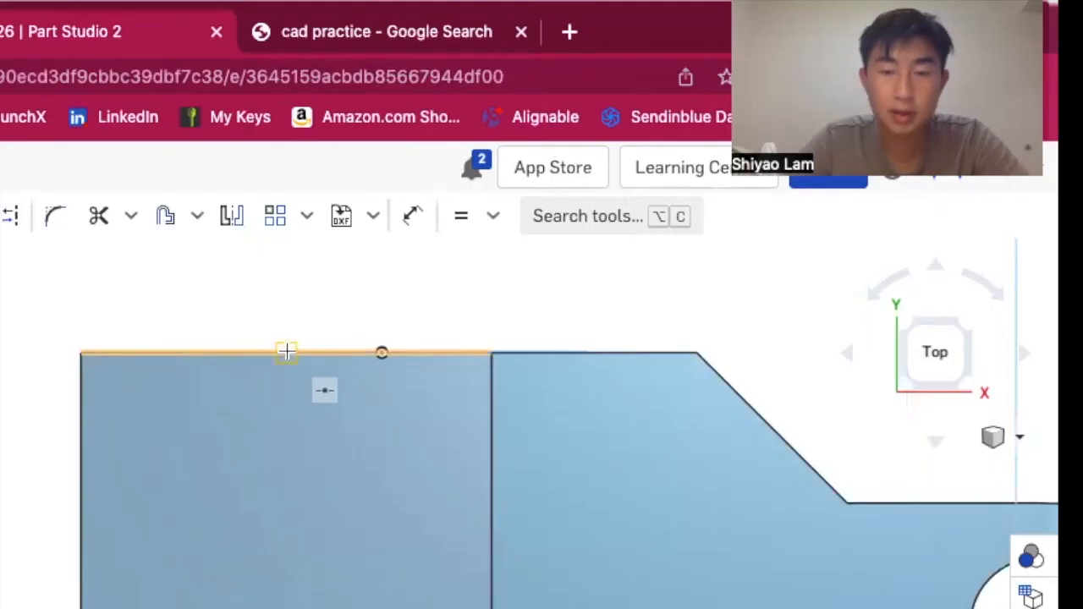
{"action": "scroll", "coordinate": [286, 352], "scroll_direction": "up", "scroll_amount": 2}
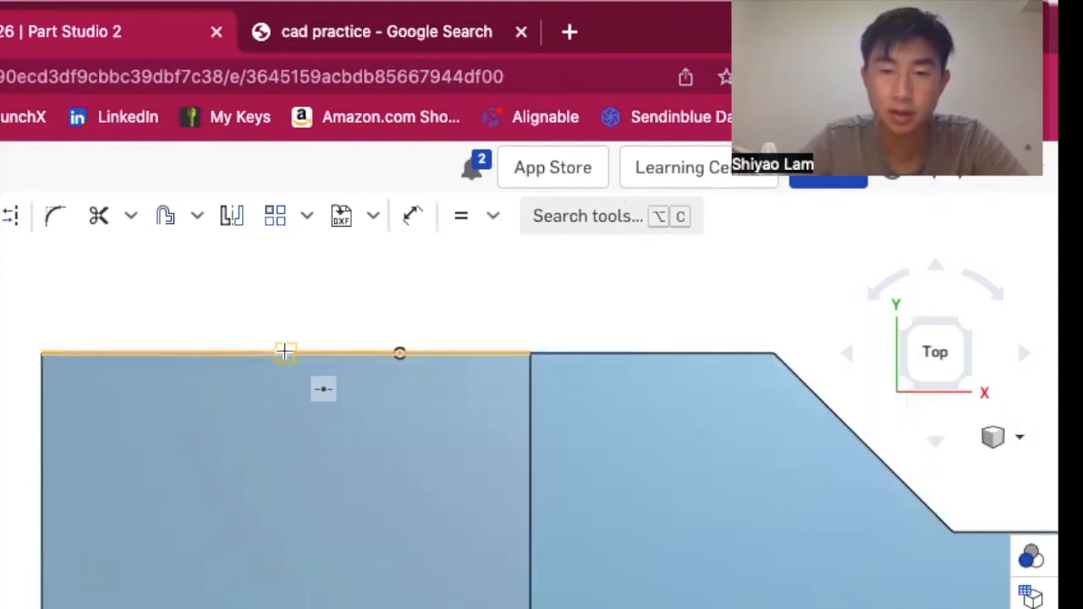
{"action": "left_click", "coordinate": [285, 351]}
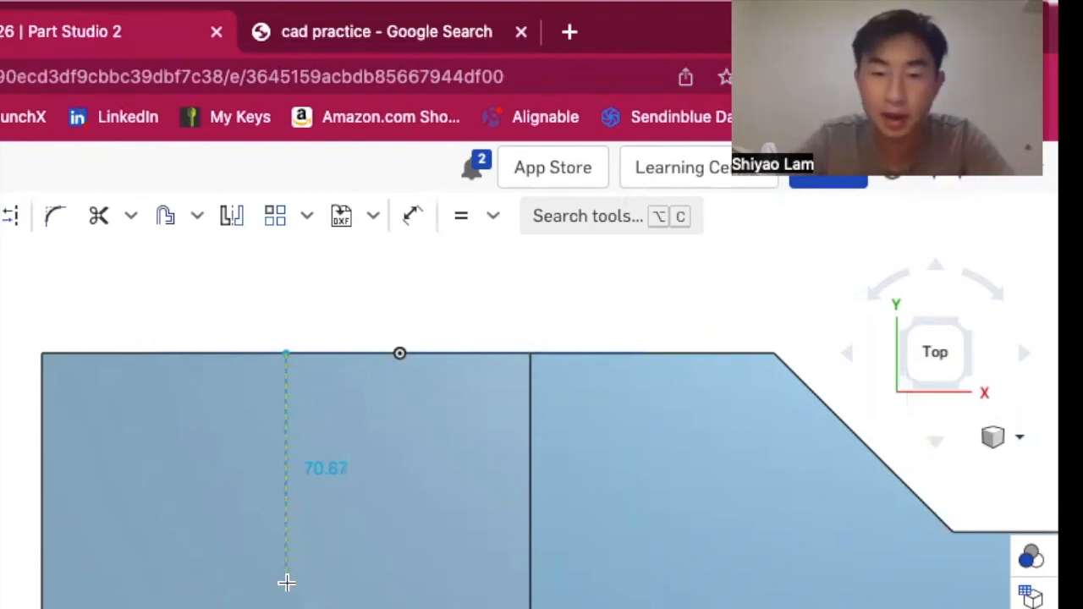
{"action": "scroll", "coordinate": [286, 582], "scroll_direction": "down", "scroll_amount": 3}
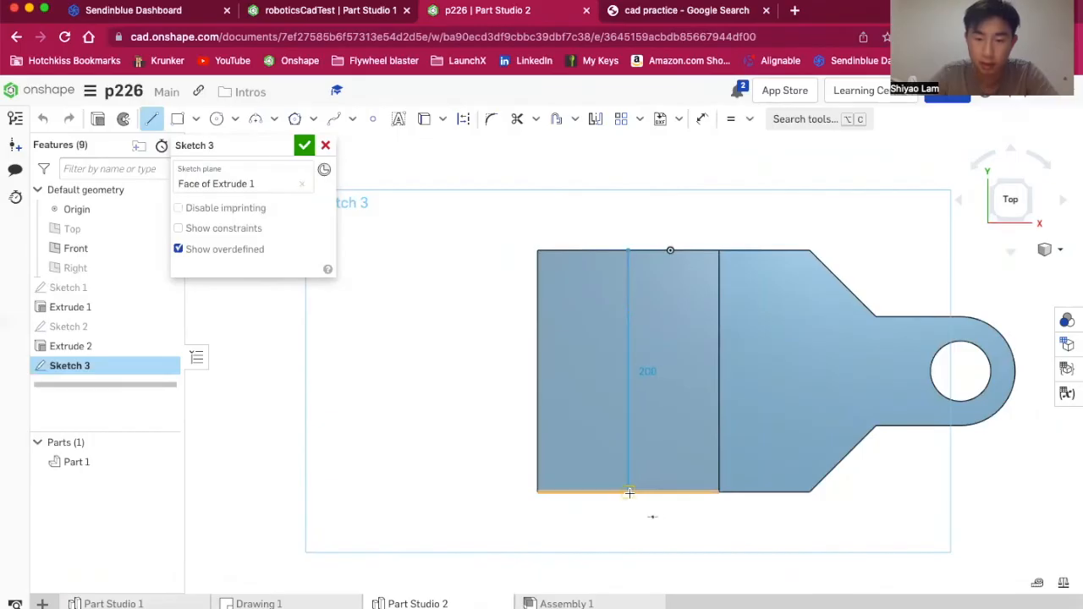
{"action": "left_click", "coordinate": [629, 492]}
{"action": "key", "text": "Escape"}
{"action": "scroll", "coordinate": [668, 322], "scroll_direction": "up", "scroll_amount": 3}
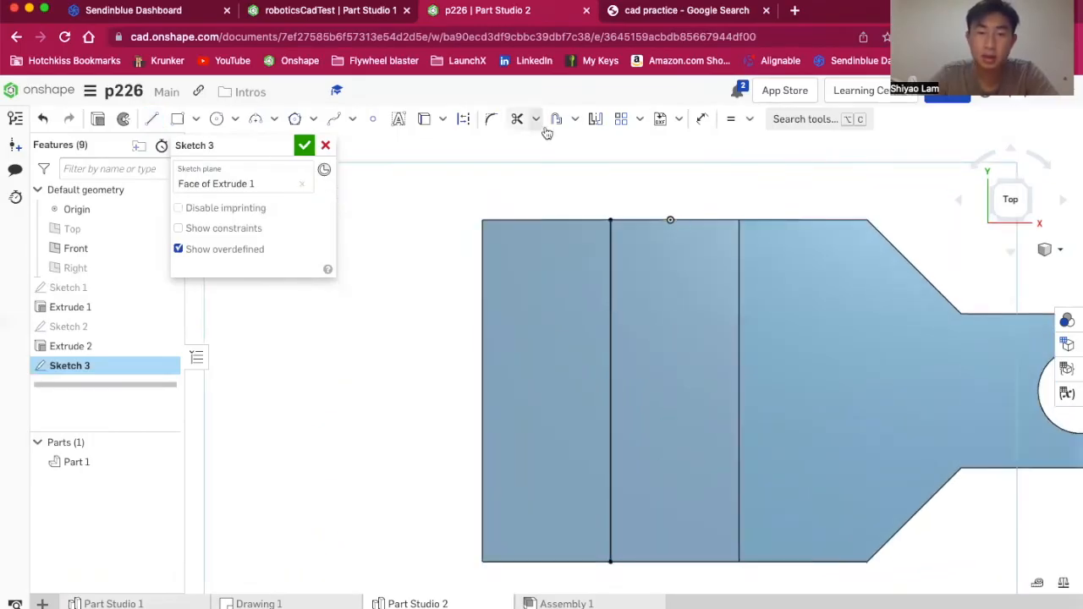
{"action": "left_click", "coordinate": [611, 251]}
{"action": "key", "text": "q"}
{"action": "left_click", "coordinate": [370, 338]}
- Draw a 150 mm horizontal construction line joining the midpoints of the raised face's two vertical edges
{"action": "left_click", "coordinate": [152, 118]}
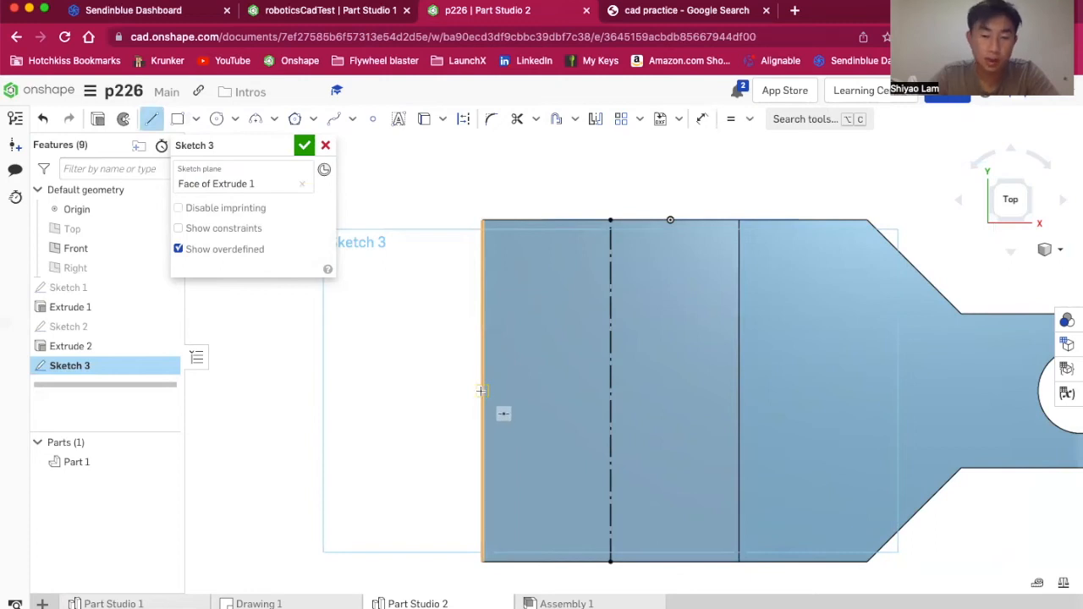
{"action": "left_click", "coordinate": [480, 391]}
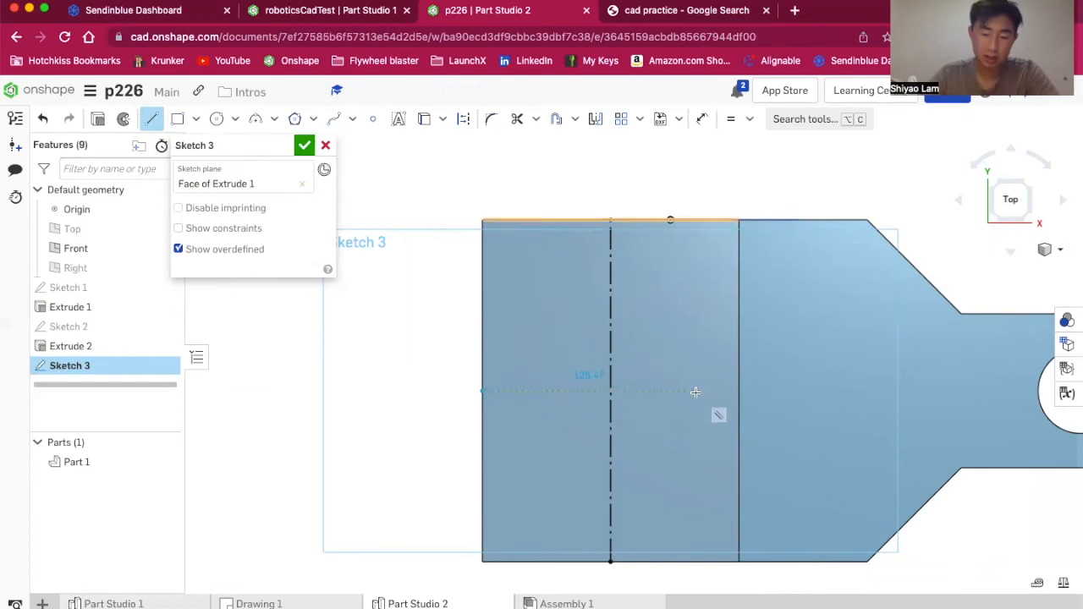
{"action": "left_click", "coordinate": [738, 392]}
{"action": "key", "text": "q"}
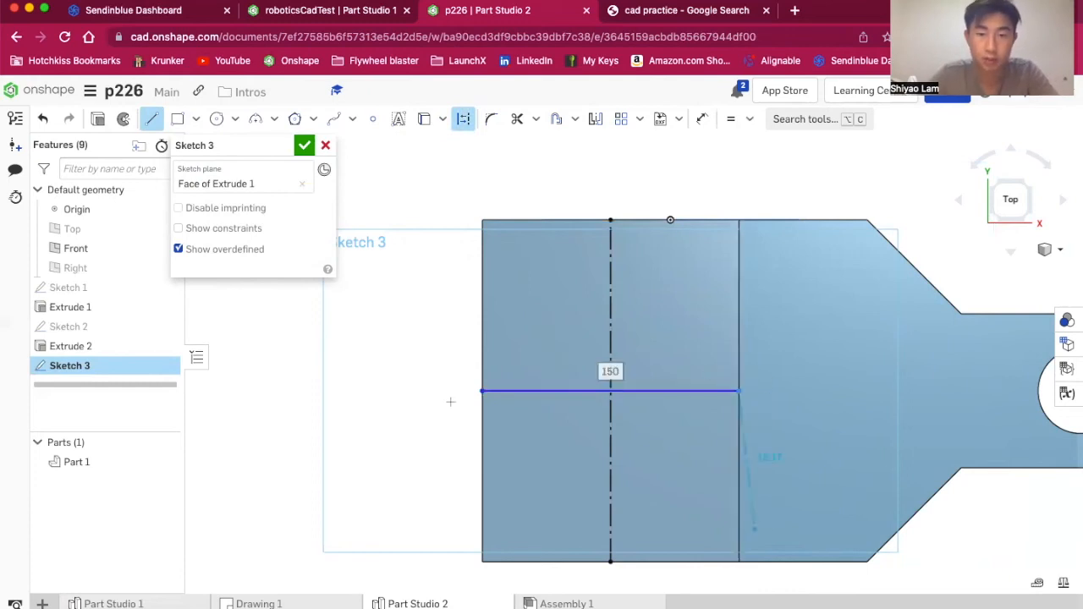
{"action": "key", "text": "Escape"}
{"action": "scroll", "coordinate": [364, 411], "scroll_direction": "up", "scroll_amount": 1}
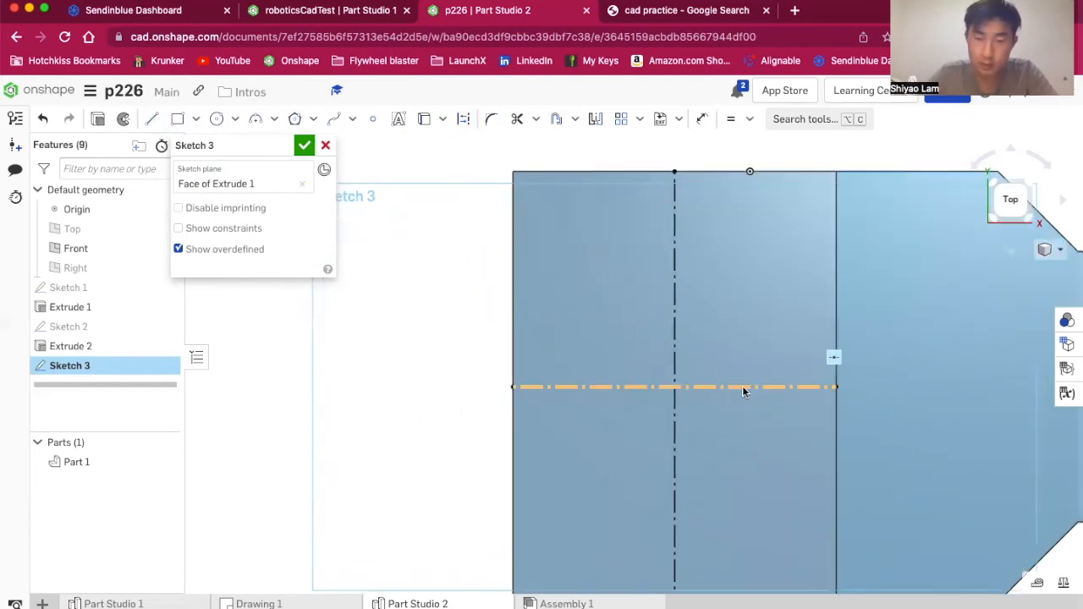
{"action": "scroll", "coordinate": [741, 388], "scroll_direction": "down", "scroll_amount": 1}
{"action": "scroll", "coordinate": [886, 388], "scroll_direction": "up", "scroll_amount": 1}
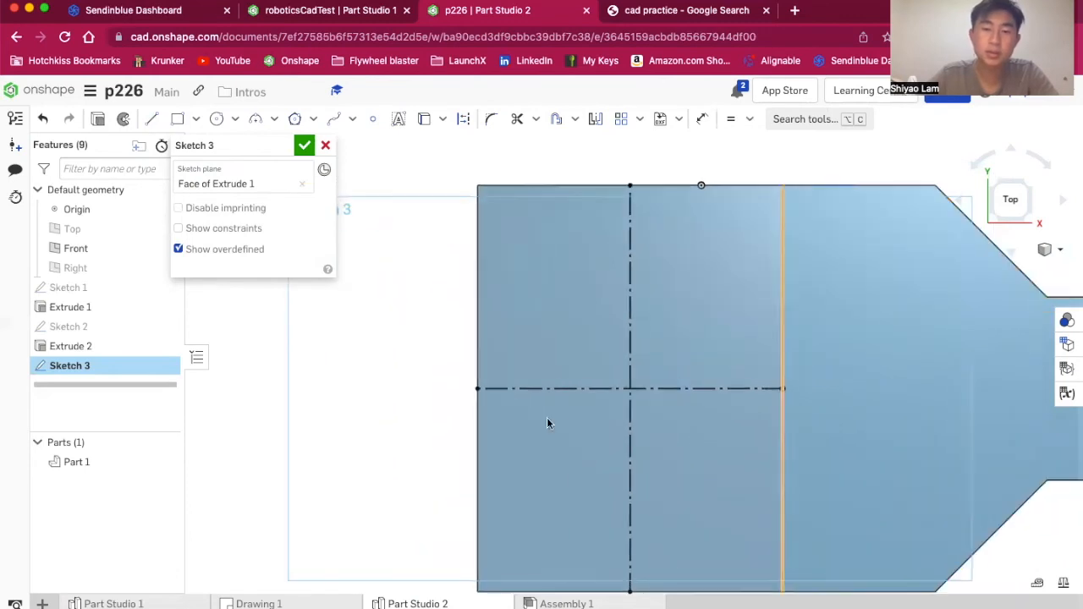
- Check the raised block's hole dimensions in Drawing 1, and sketch a circle about 31 mm in diameter centred on the vertical construction line's upper half
{"action": "left_click", "coordinate": [322, 603]}
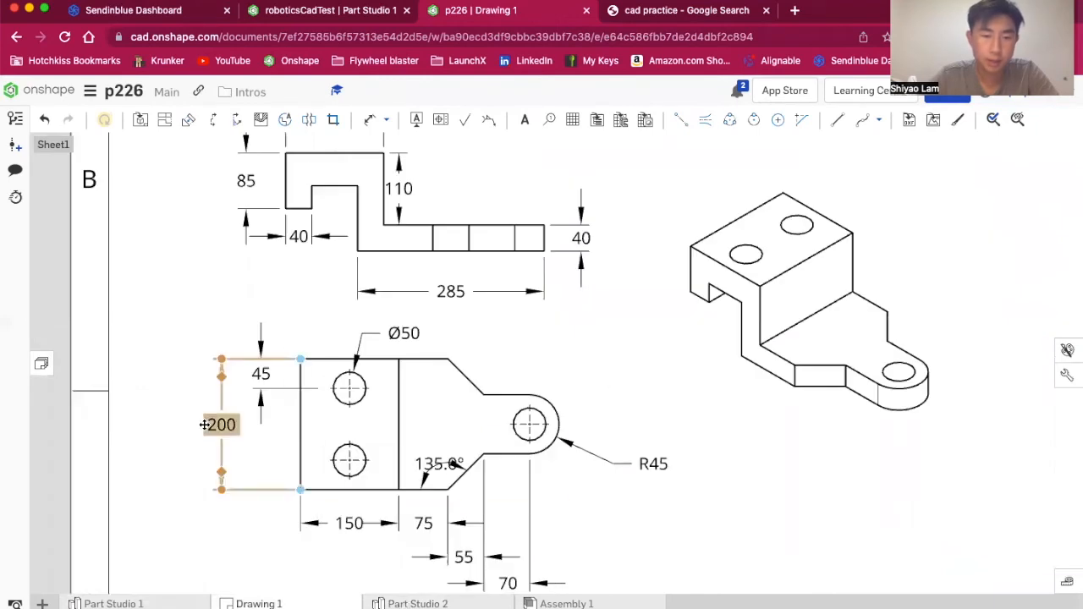
{"action": "scroll", "coordinate": [205, 425], "scroll_direction": "up", "scroll_amount": 5}
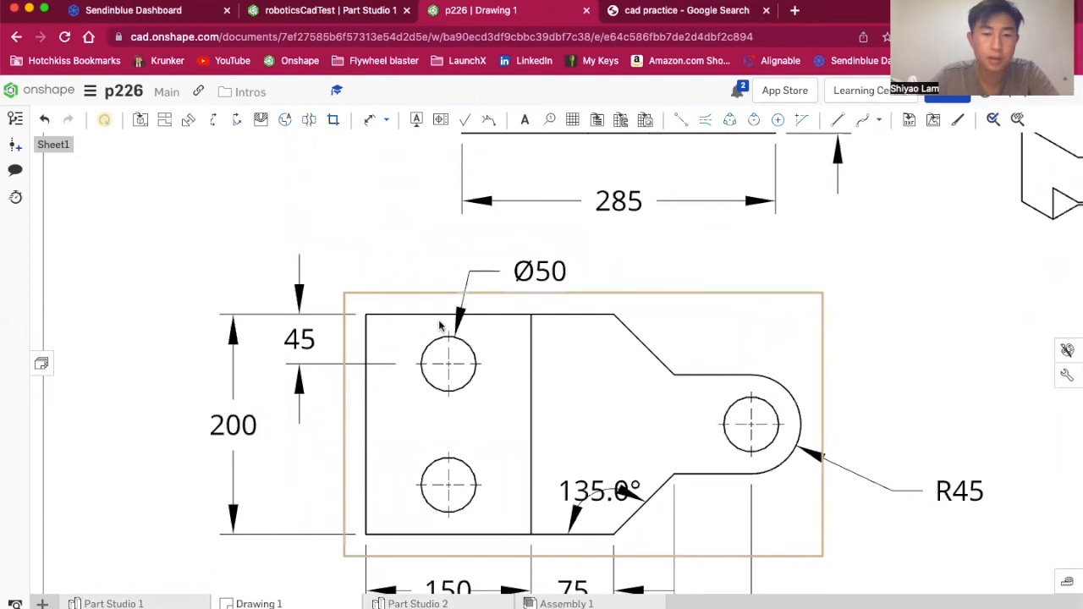
{"action": "left_click", "coordinate": [435, 602]}
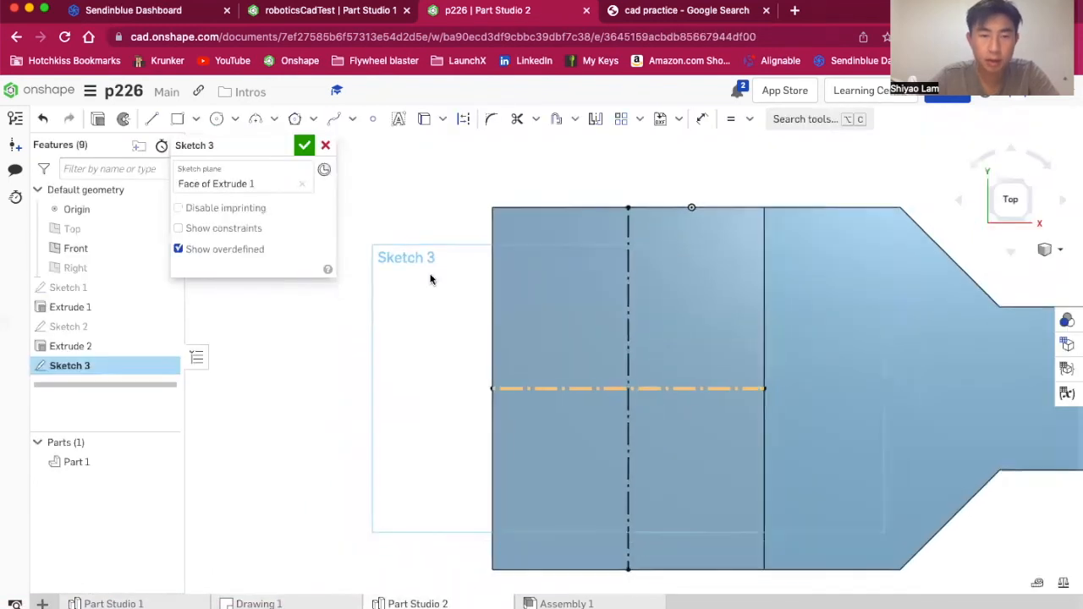
{"action": "left_click", "coordinate": [217, 118]}
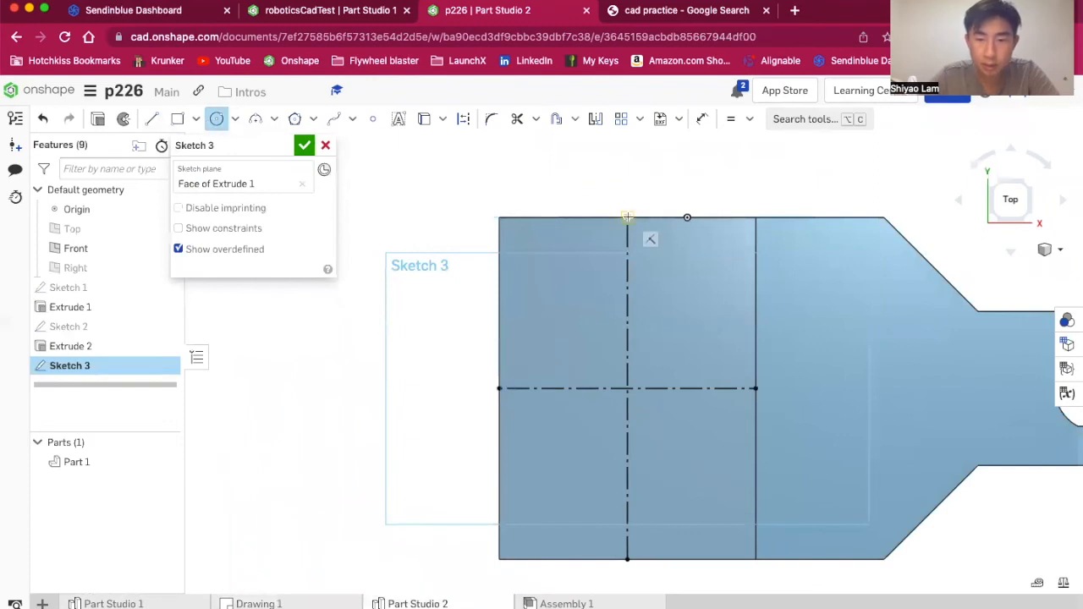
{"action": "scroll", "coordinate": [627, 218], "scroll_direction": "up", "scroll_amount": 2}
{"action": "scroll", "coordinate": [627, 218], "scroll_direction": "down", "scroll_amount": 1}
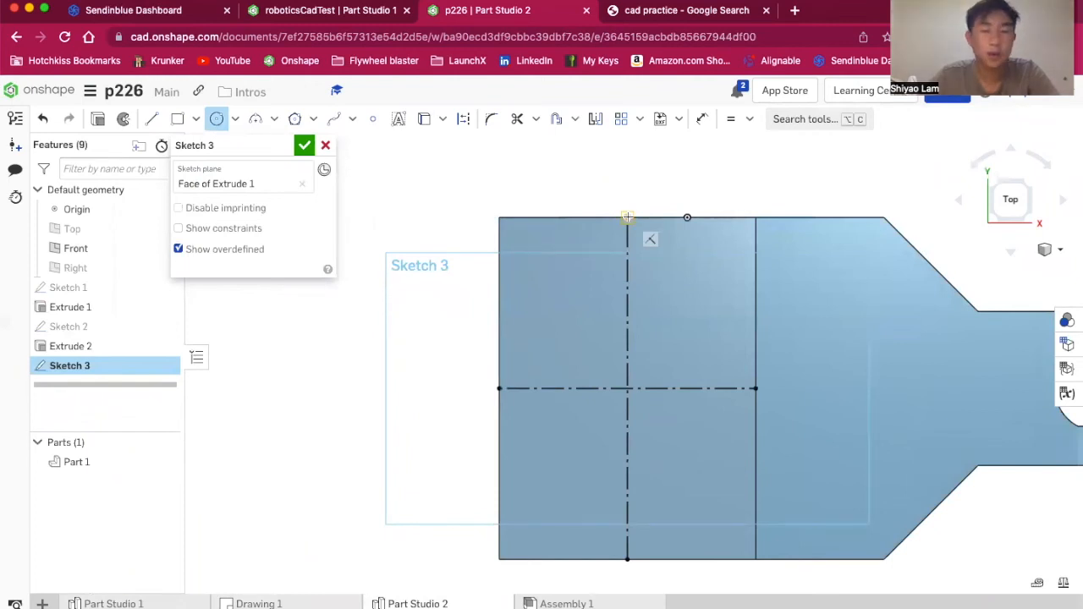
{"action": "scroll", "coordinate": [626, 217], "scroll_direction": "up", "scroll_amount": 2}
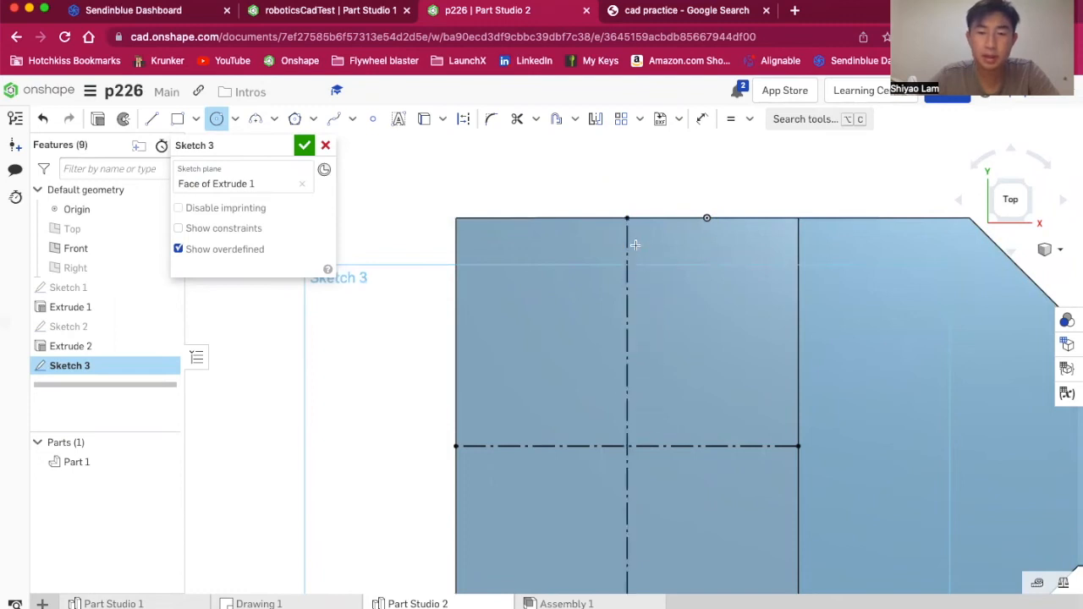
{"action": "left_click", "coordinate": [626, 295]}
{"action": "left_click", "coordinate": [649, 322]}
{"action": "scroll", "coordinate": [627, 314], "scroll_direction": "up", "scroll_amount": 1}
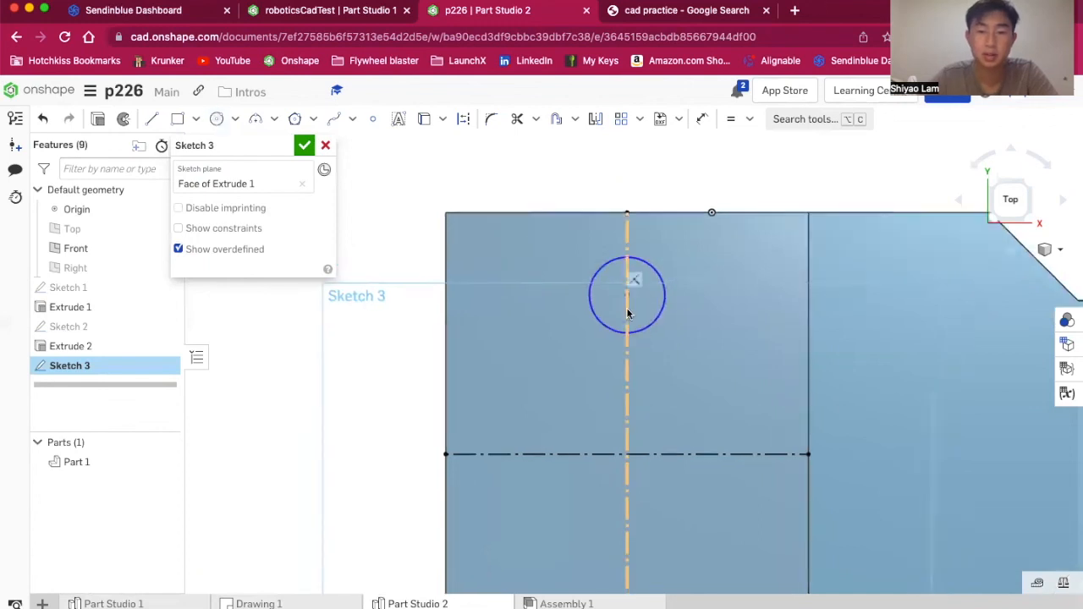
{"action": "scroll", "coordinate": [627, 305], "scroll_direction": "up", "scroll_amount": 2}
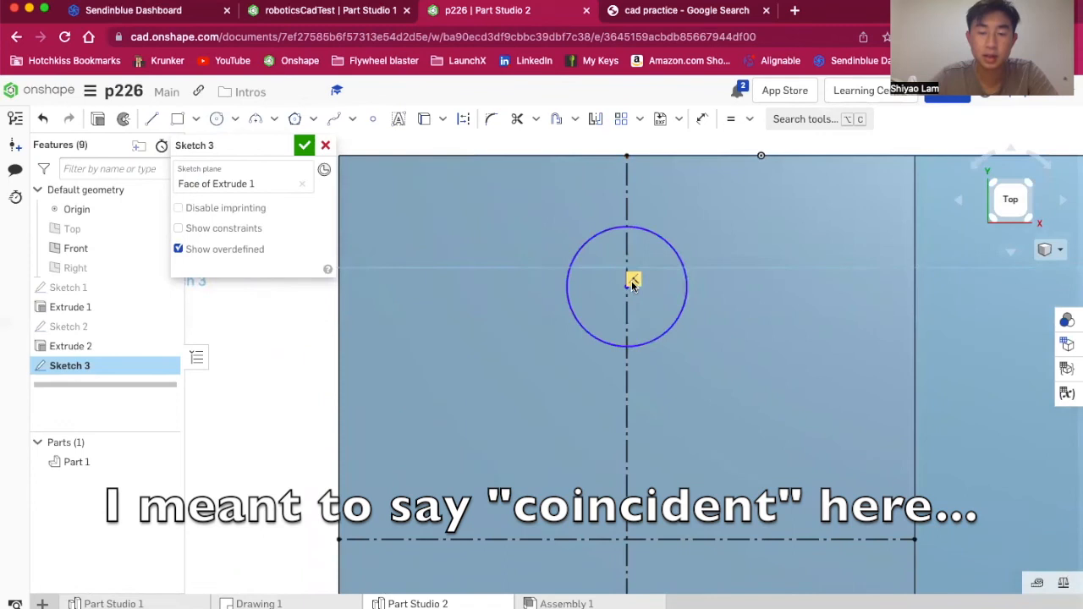
{"action": "scroll", "coordinate": [626, 207], "scroll_direction": "down", "scroll_amount": 2}
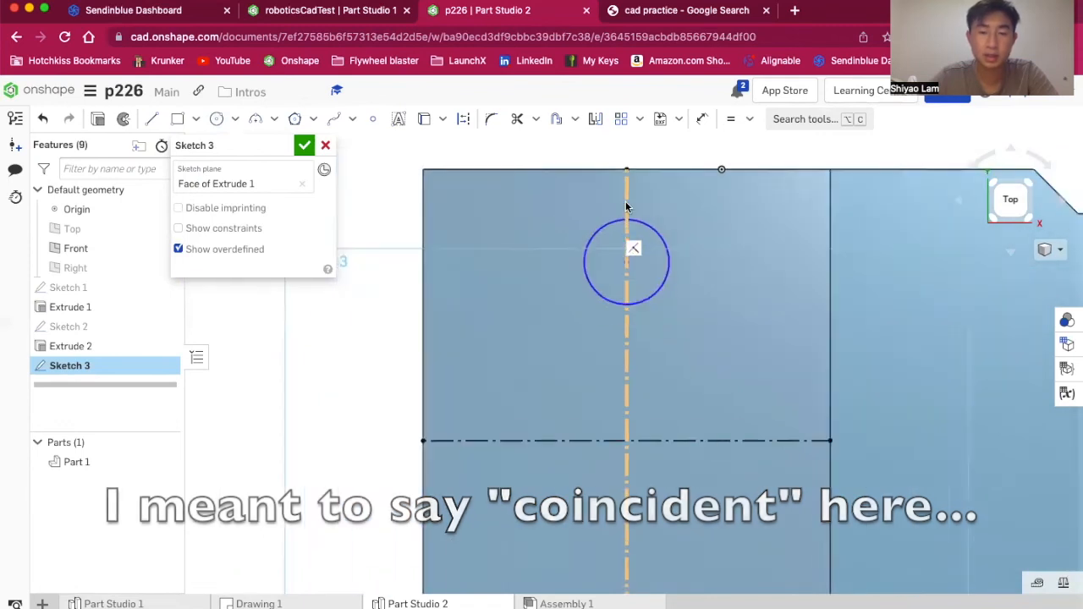
- Set the diameter of the circle on the vertical construction line to 50 mm
{"action": "left_click", "coordinate": [701, 119]}
{"action": "left_click", "coordinate": [659, 286]}
{"action": "left_click", "coordinate": [703, 315]}
{"action": "type", "text": "50"}
{"action": "key", "text": "Return"}
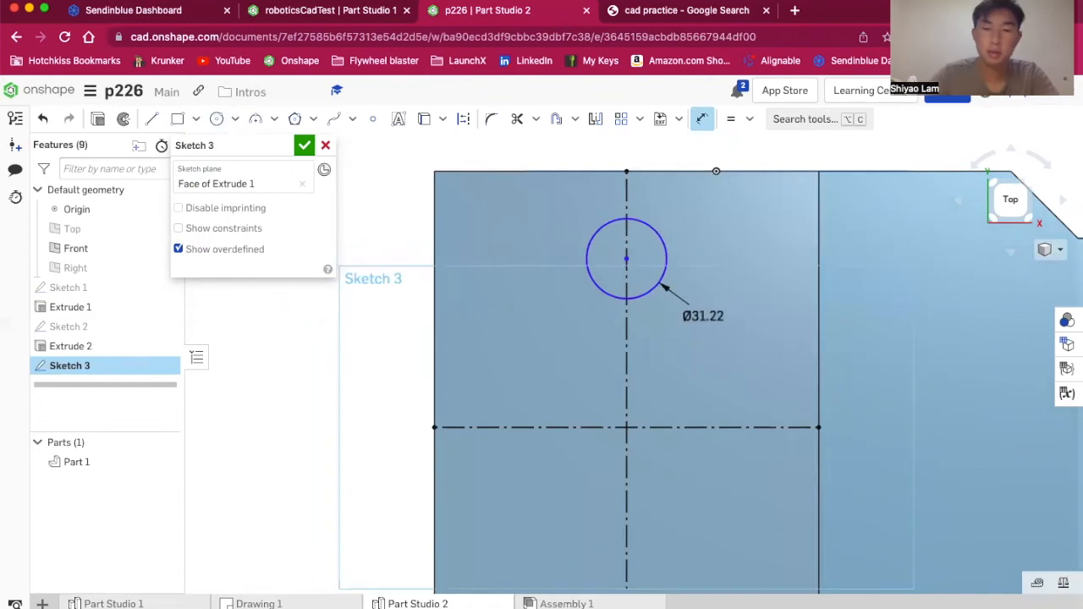
- Dimension the circle's centre 45 mm from the upper edge of the raised face
{"action": "left_click", "coordinate": [632, 170]}
{"action": "left_click", "coordinate": [626, 258]}
{"action": "left_click", "coordinate": [495, 227]}
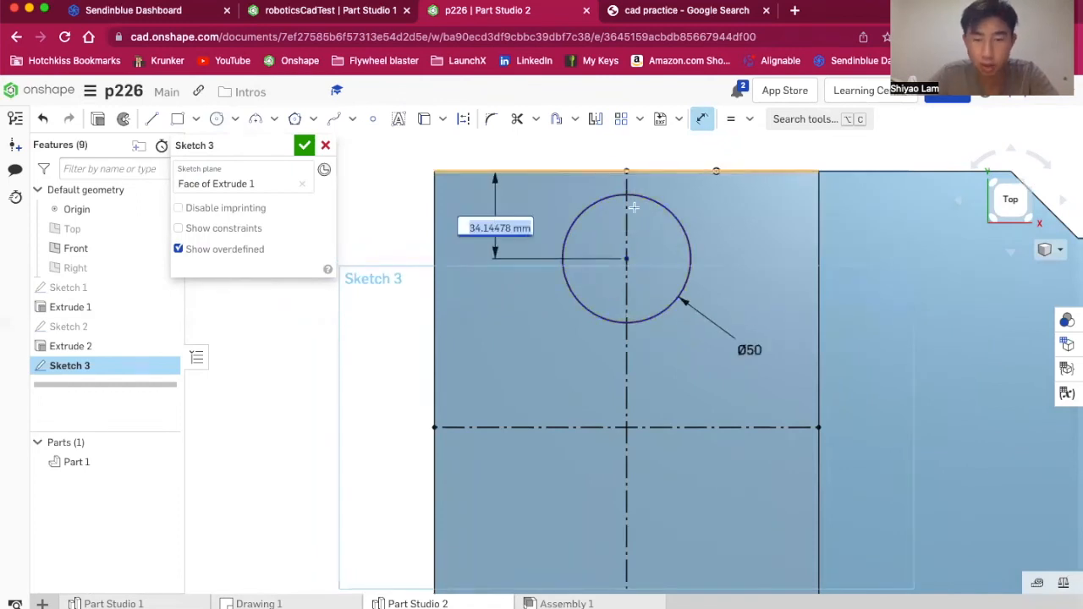
{"action": "type", "text": "45"}
{"action": "key", "text": "Return"}
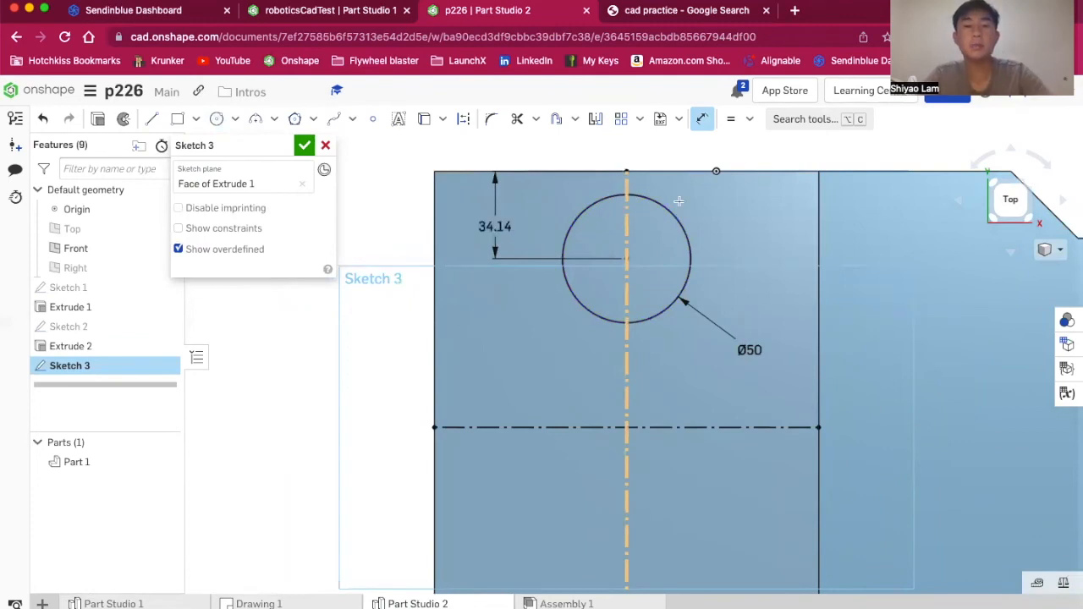
- Mirror the 50 mm circle across the horizontal construction line to create the second hole's circle
{"action": "scroll", "coordinate": [675, 300], "scroll_direction": "down", "scroll_amount": 3}
{"action": "scroll", "coordinate": [512, 312], "scroll_direction": "down", "scroll_amount": 3}
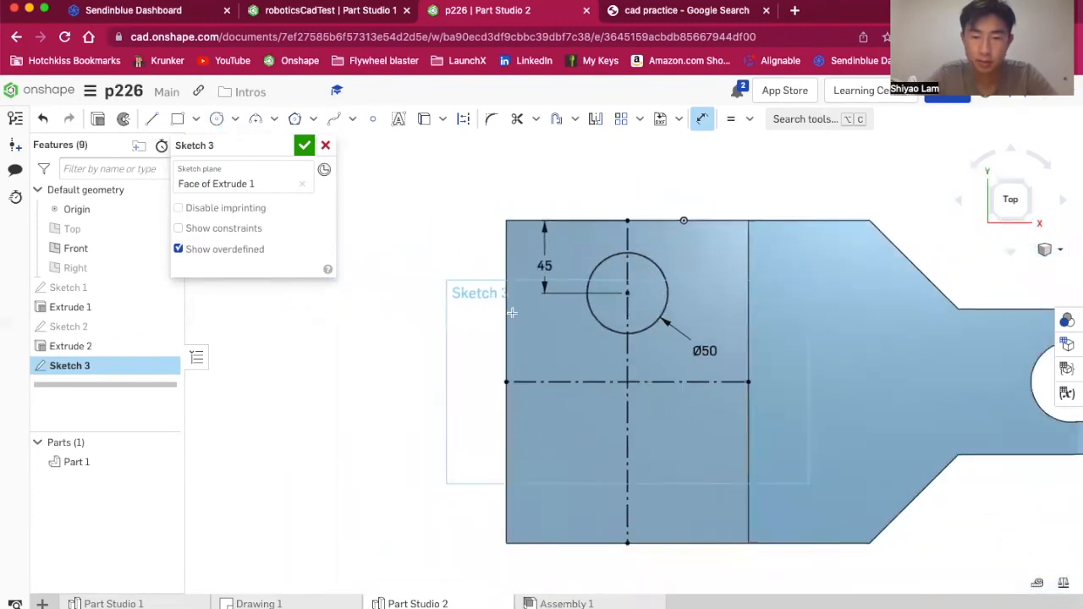
{"action": "scroll", "coordinate": [725, 366], "scroll_direction": "up", "scroll_amount": 3}
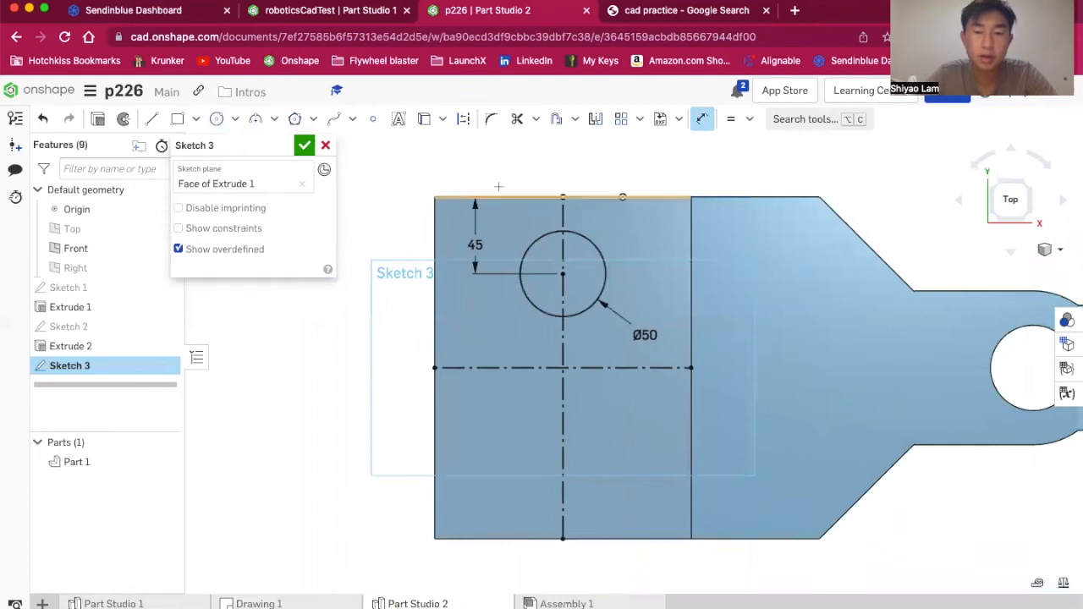
{"action": "key", "text": "Escape"}
{"action": "left_click", "coordinate": [597, 120]}
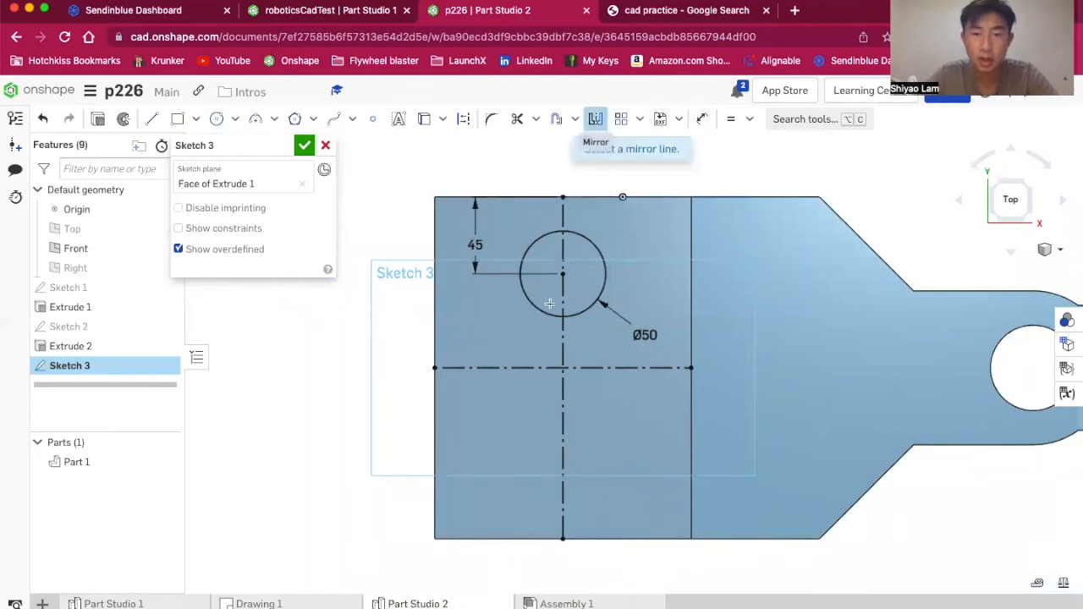
{"action": "left_click", "coordinate": [530, 369]}
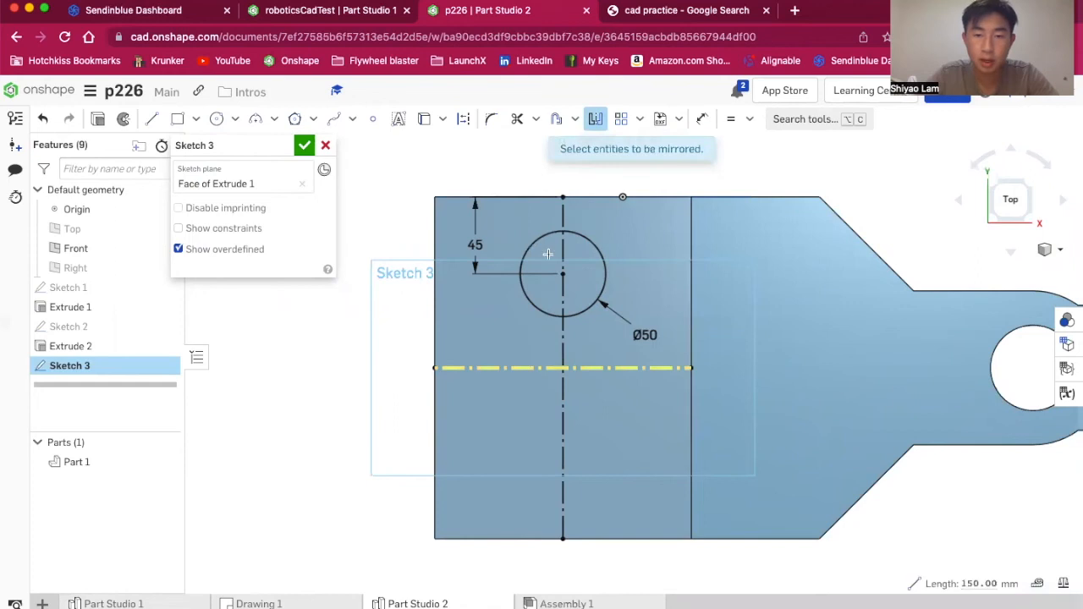
{"action": "left_click", "coordinate": [540, 306]}
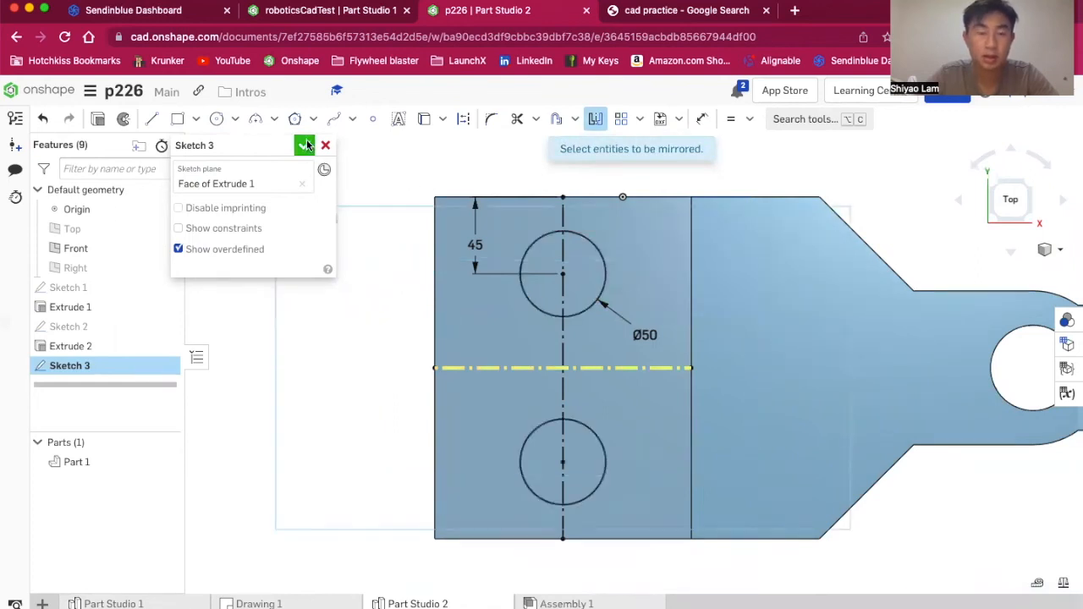
{"action": "scroll", "coordinate": [555, 224], "scroll_direction": "up", "scroll_amount": 5}
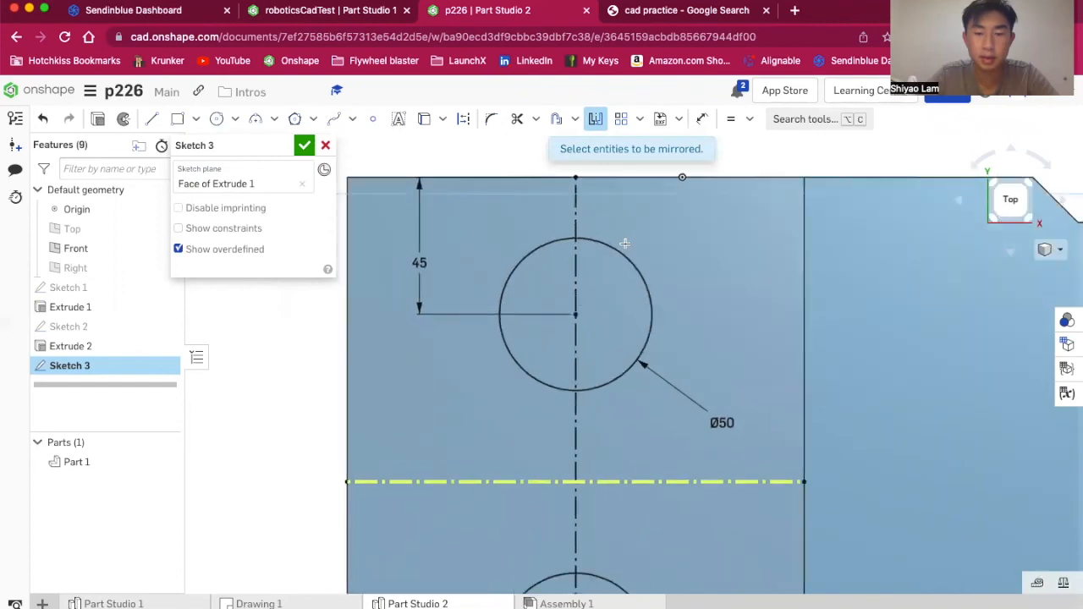
{"action": "key", "text": "Escape"}
{"action": "scroll", "coordinate": [559, 247], "scroll_direction": "down", "scroll_amount": 2}
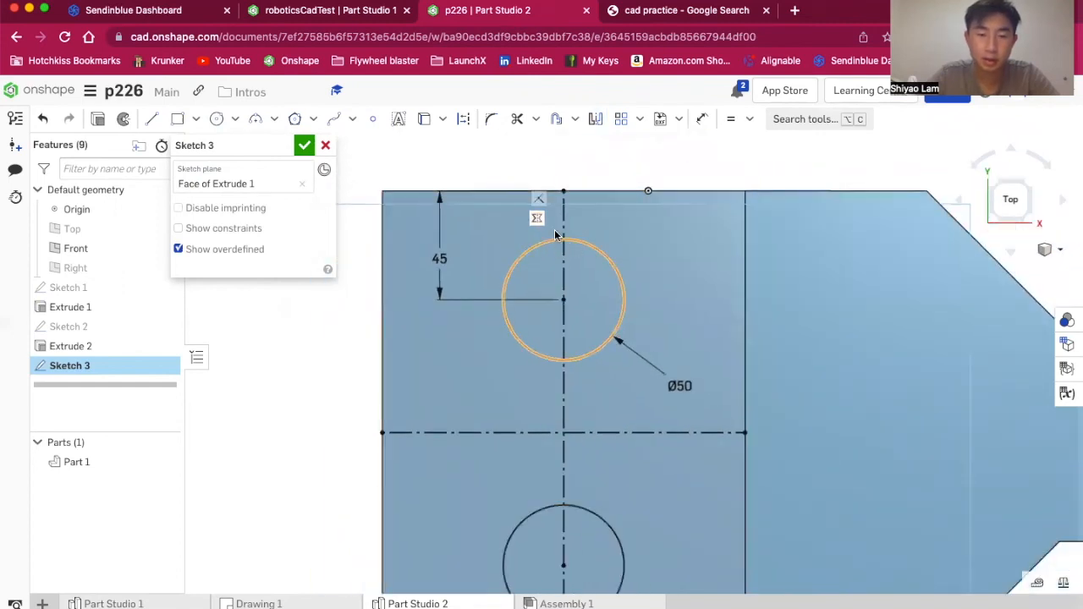
{"action": "left_click", "coordinate": [564, 302]}
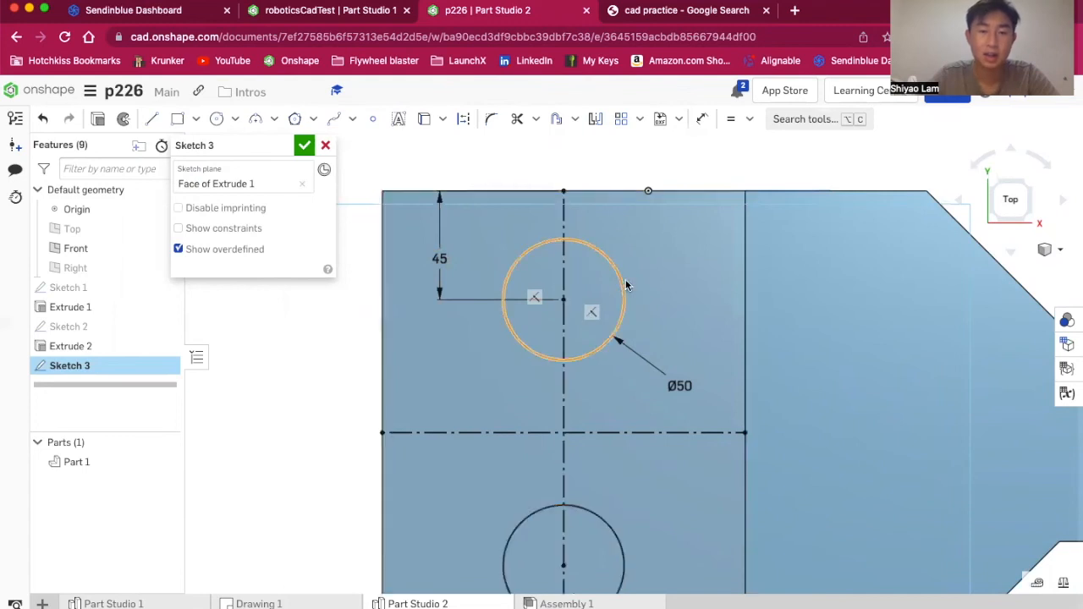
- Delete the upper circle's position and diameter dimensions and move the circle along the vertical construction line to try out the mirror relation
{"action": "scroll", "coordinate": [626, 284], "scroll_direction": "down", "scroll_amount": 1}
{"action": "double_click", "coordinate": [459, 262]}
{"action": "type", "text": "45"}
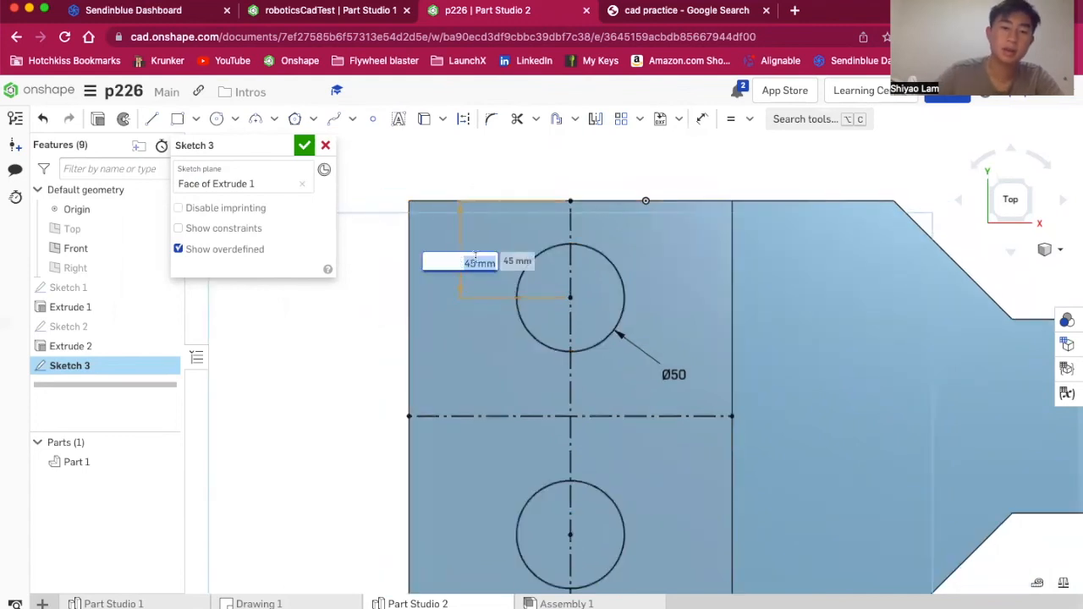
{"action": "key", "text": "Return"}
{"action": "left_click", "coordinate": [469, 264]}
{"action": "key", "text": "Delete"}
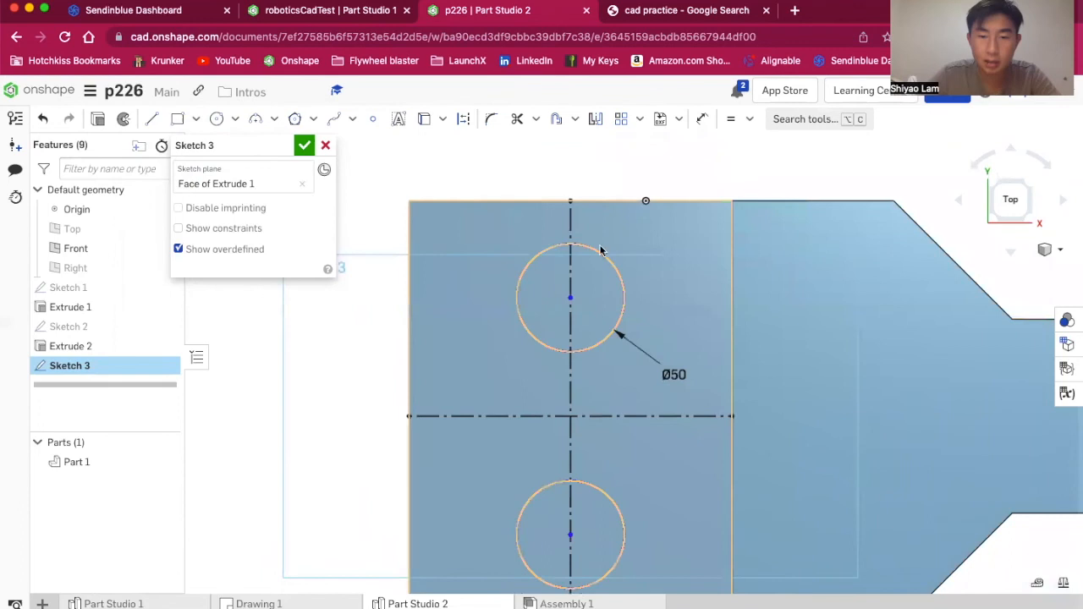
{"action": "mouse_move", "coordinate": [593, 247]}
{"action": "left_mouse_down"}
{"action": "mouse_move", "coordinate": [598, 321]}
{"action": "mouse_move", "coordinate": [606, 256]}
{"action": "left_mouse_up"}
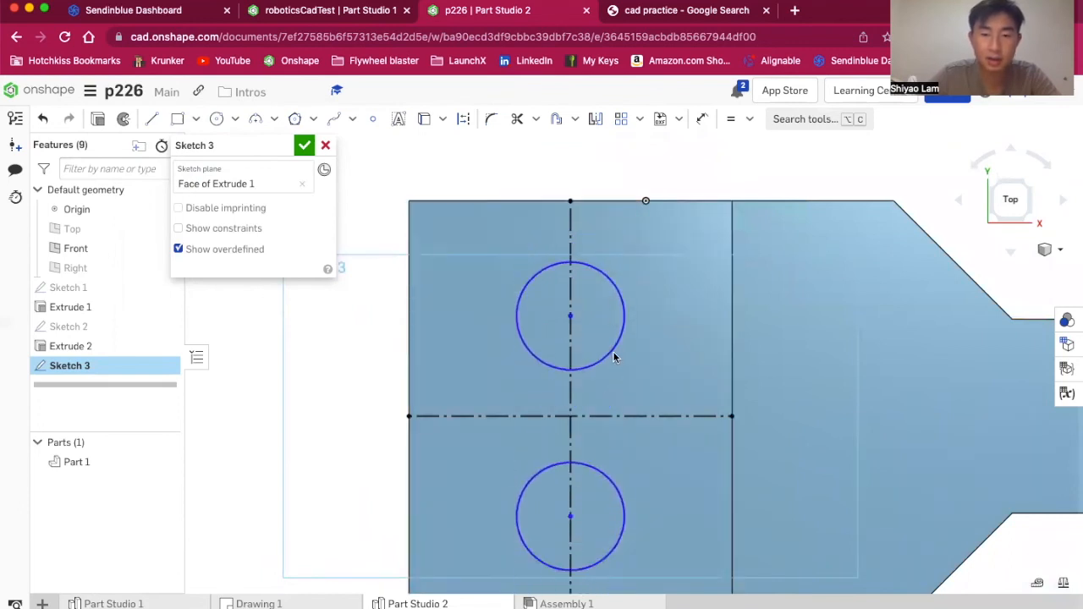
{"action": "left_click_drag", "start_coordinate": [601, 272], "coordinate": [627, 291]}
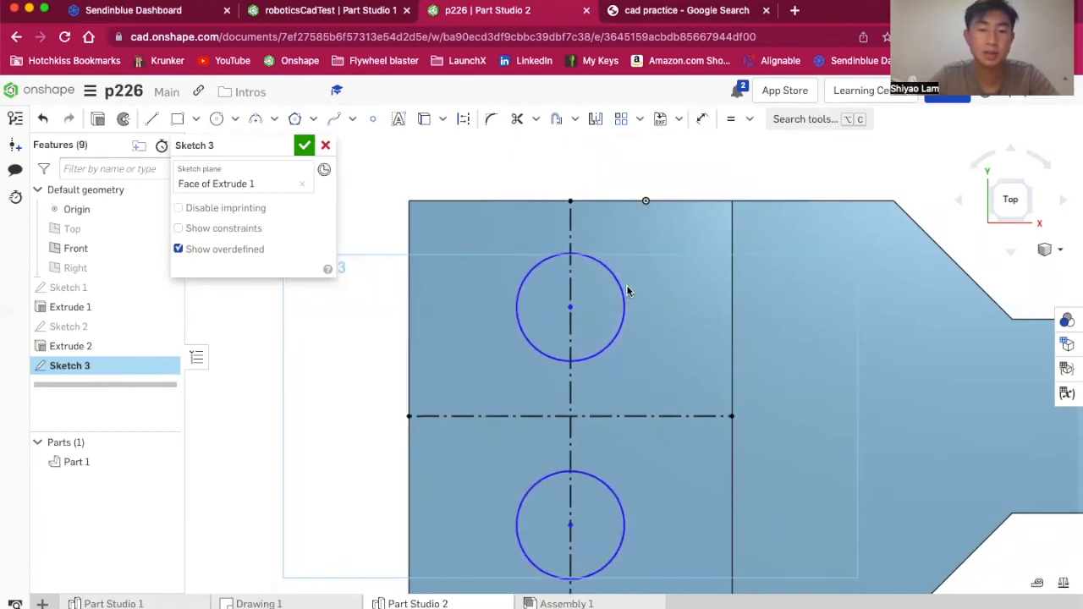
- Undo the circle moves and dimension deletions, keeping both the dimensioned circle and its mirrored copy
{"action": "key", "text": "super+z"}
{"action": "key", "text": "super+z"}
{"action": "key", "text": "super+z"}
{"action": "key", "text": "super+z"}
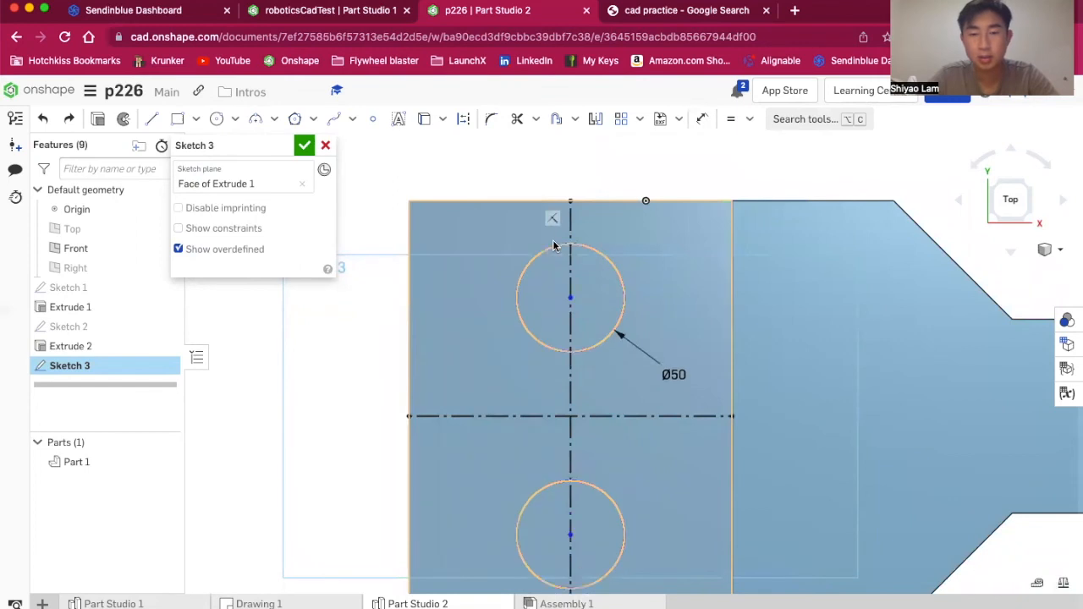
{"action": "scroll", "coordinate": [343, 325], "scroll_direction": "down", "scroll_amount": 2}
{"action": "scroll", "coordinate": [343, 324], "scroll_direction": "down", "scroll_amount": 1}
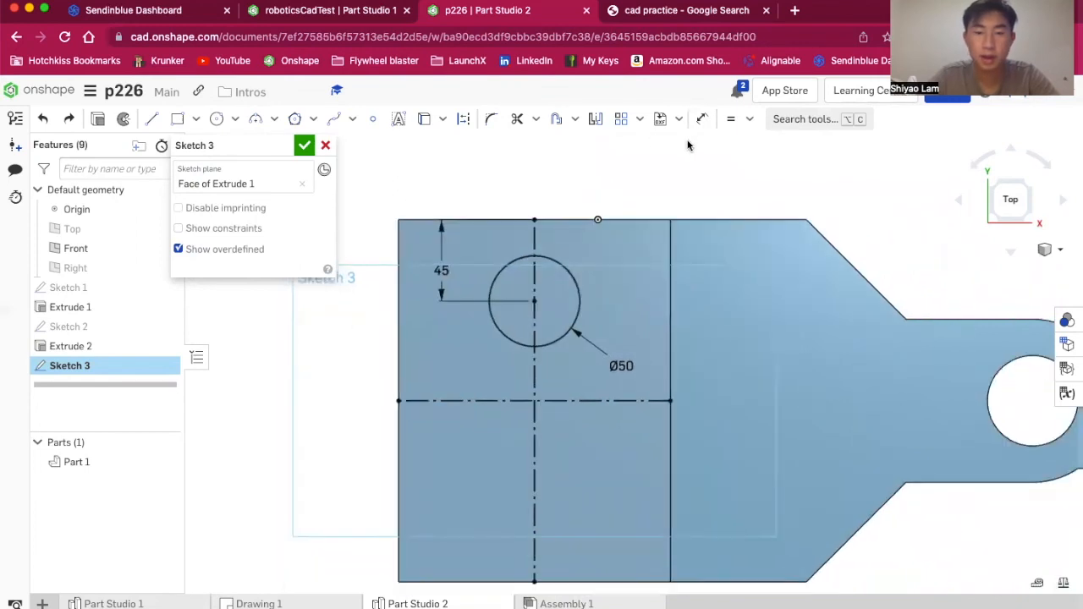
{"action": "key", "text": "super+shift+z"}
{"action": "scroll", "coordinate": [461, 468], "scroll_direction": "down", "scroll_amount": 3}
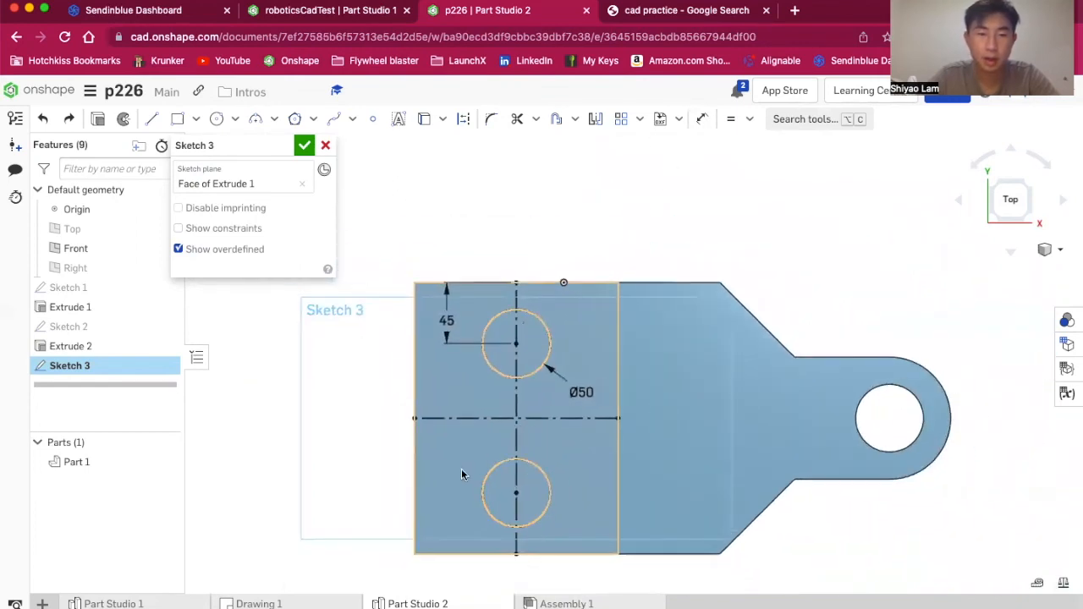
- Finish Sketch 3 and extrude its two circles upward as a blind 25 mm Add merged with Part 1
{"action": "left_click", "coordinate": [303, 146]}
{"action": "left_click", "coordinate": [90, 366]}
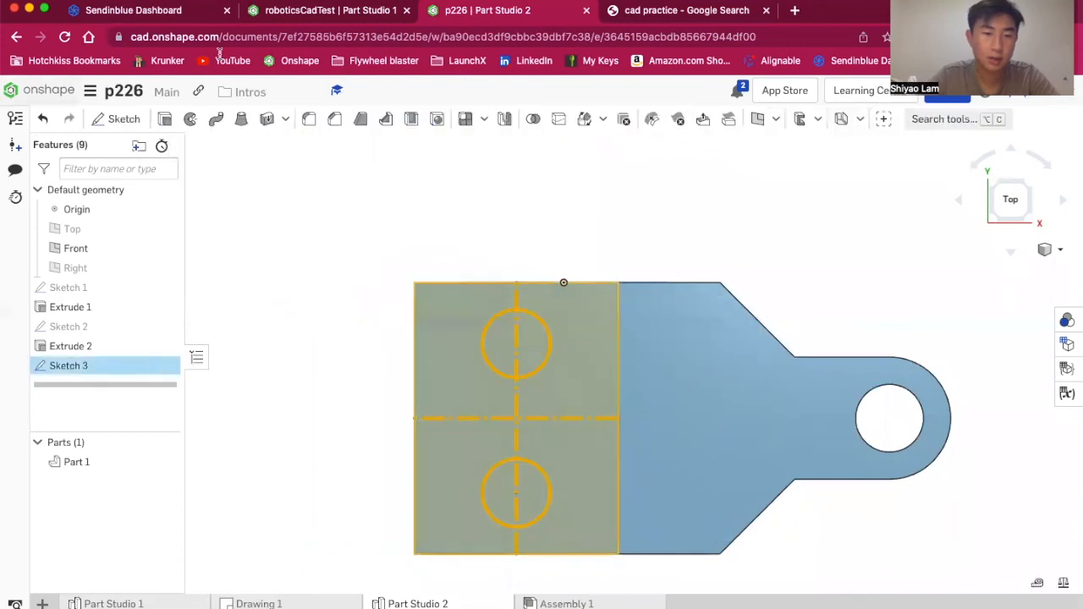
{"action": "left_click", "coordinate": [165, 119]}
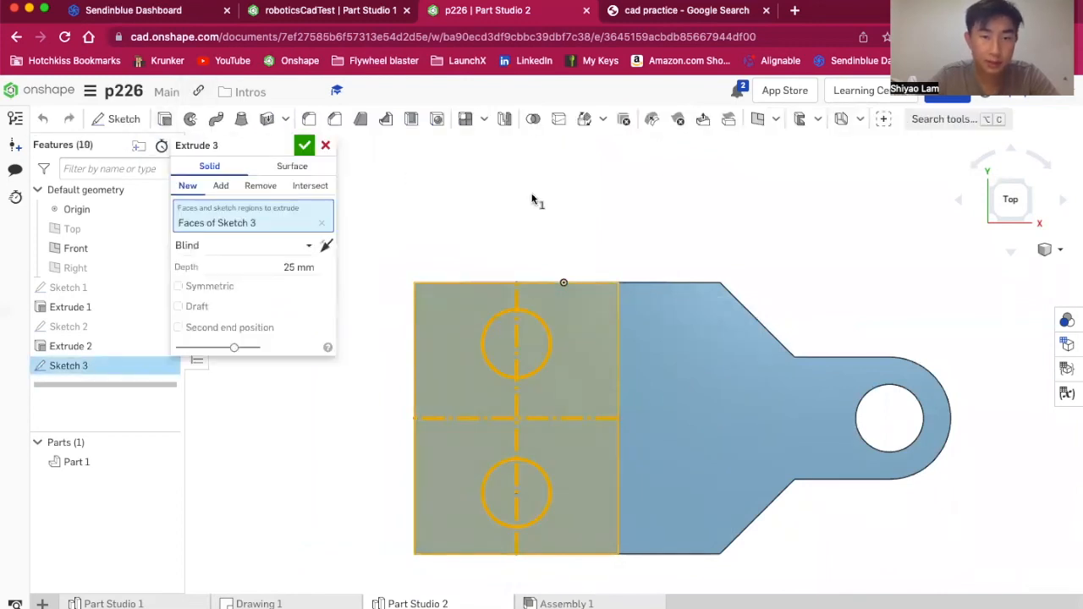
{"action": "right_click_drag", "start_coordinate": [531, 170], "coordinate": [533, 130]}
{"action": "right_click_drag", "start_coordinate": [746, 172], "coordinate": [746, 210]}
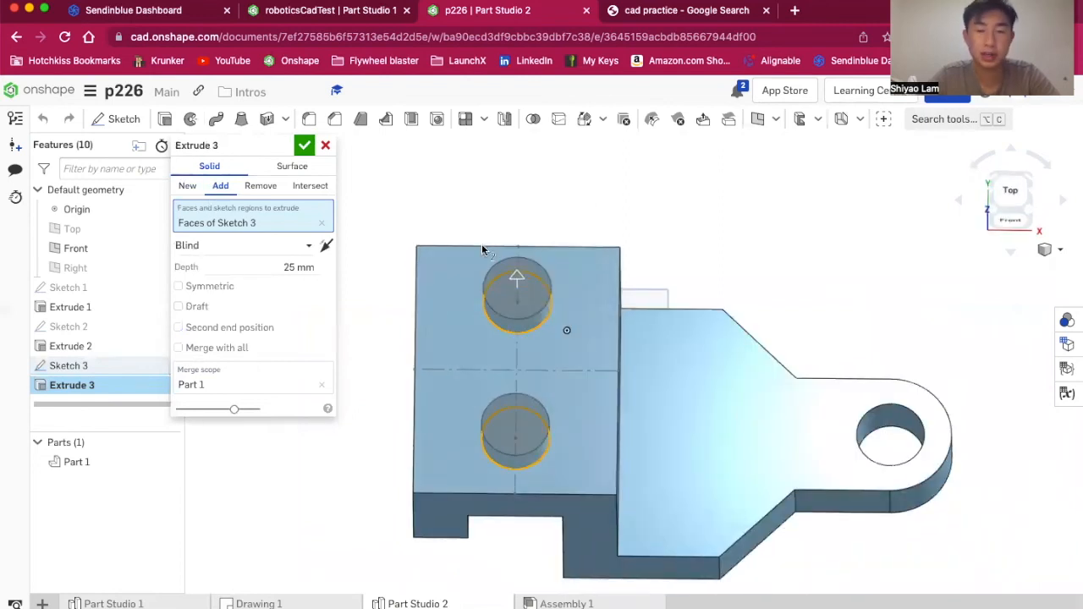
{"action": "right_click_drag", "start_coordinate": [672, 214], "coordinate": [677, 166]}
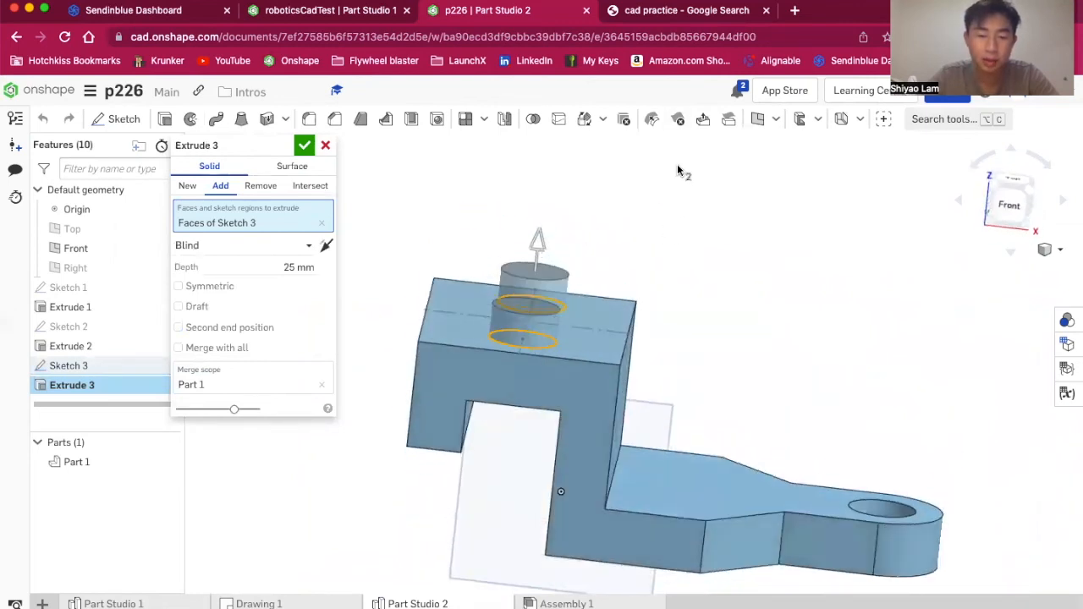
{"action": "right_click_drag", "start_coordinate": [576, 181], "coordinate": [556, 204]}
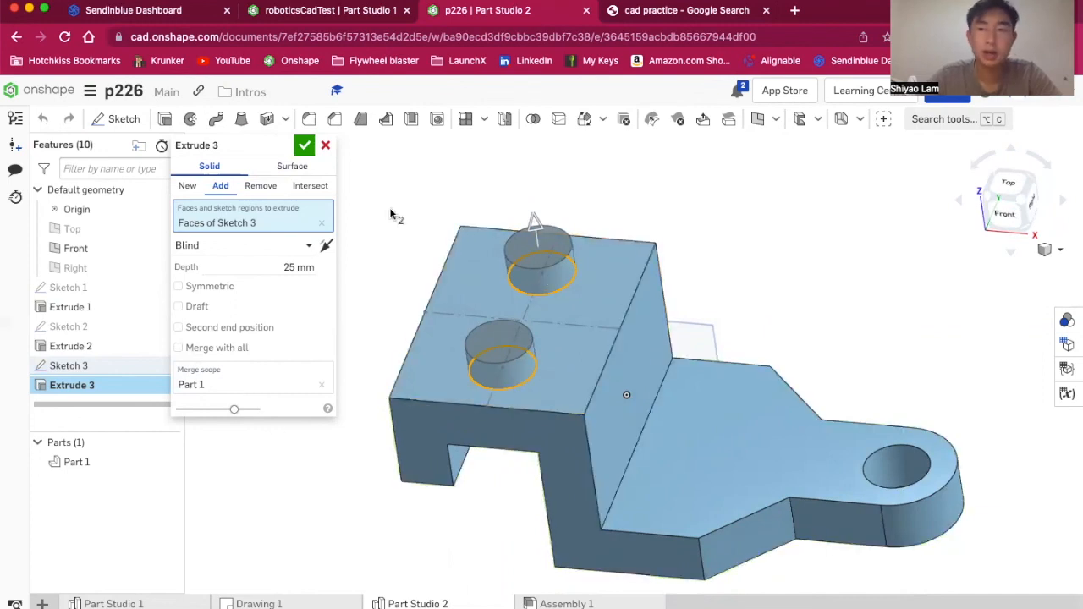
{"action": "left_click", "coordinate": [302, 149]}
{"action": "mouse_move", "coordinate": [328, 256]}
{"action": "right_mouse_down"}
{"action": "mouse_move", "coordinate": [338, 203]}
{"action": "mouse_move", "coordinate": [344, 255]}
{"action": "right_mouse_up"}
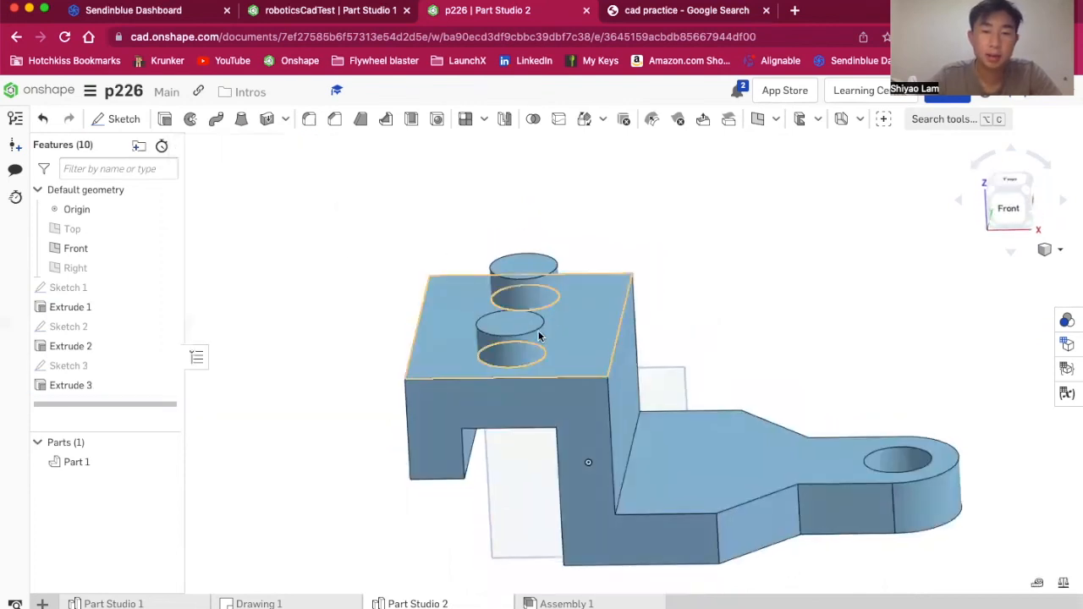
- Change Extrude 3 to New so the two cylinders become separate parts, and inspect them from the top and at an angle
{"action": "double_click", "coordinate": [88, 385]}
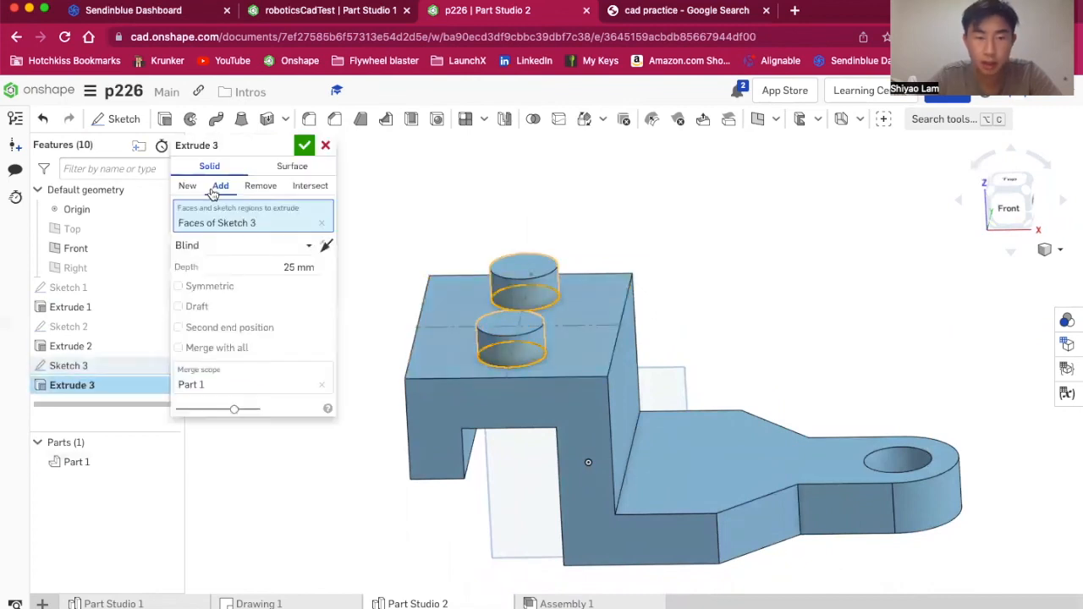
{"action": "left_click", "coordinate": [188, 187]}
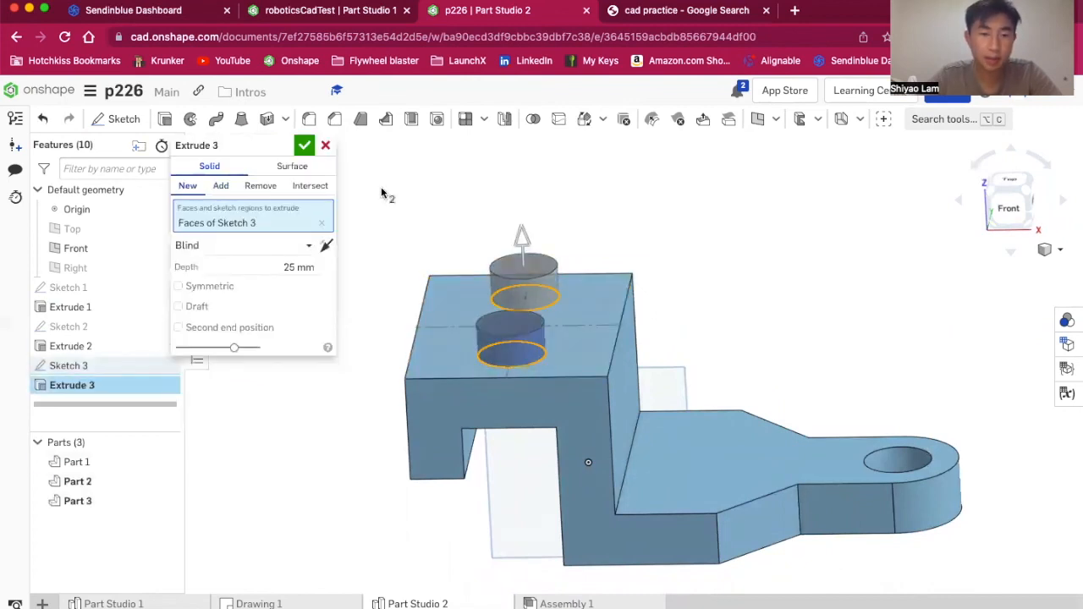
{"action": "left_click", "coordinate": [306, 147]}
{"action": "right_click_drag", "start_coordinate": [394, 169], "coordinate": [397, 231]}
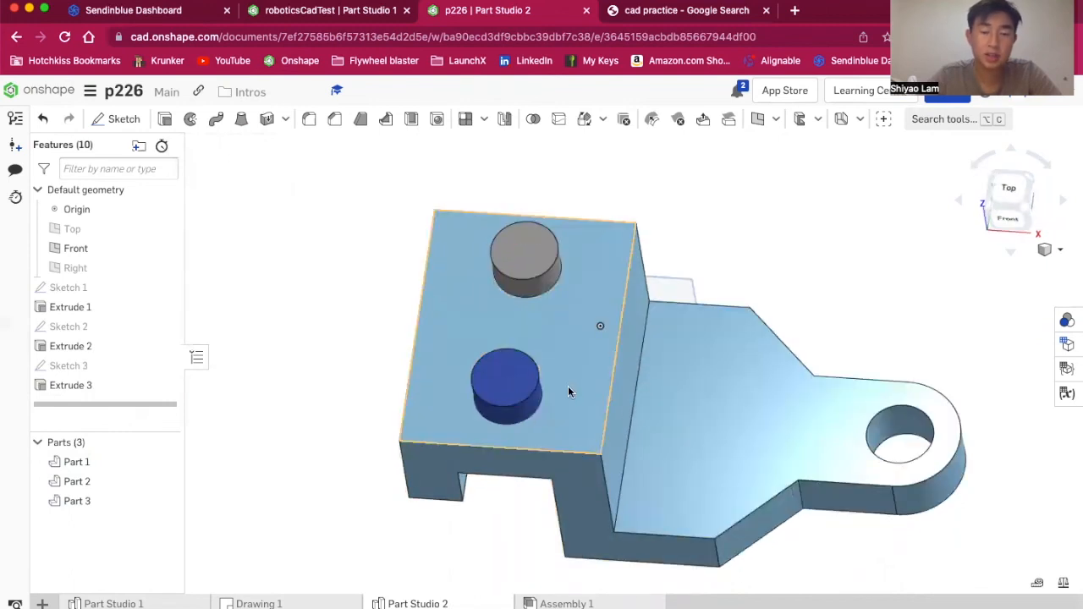
{"action": "right_click_drag", "start_coordinate": [736, 455], "coordinate": [670, 468]}
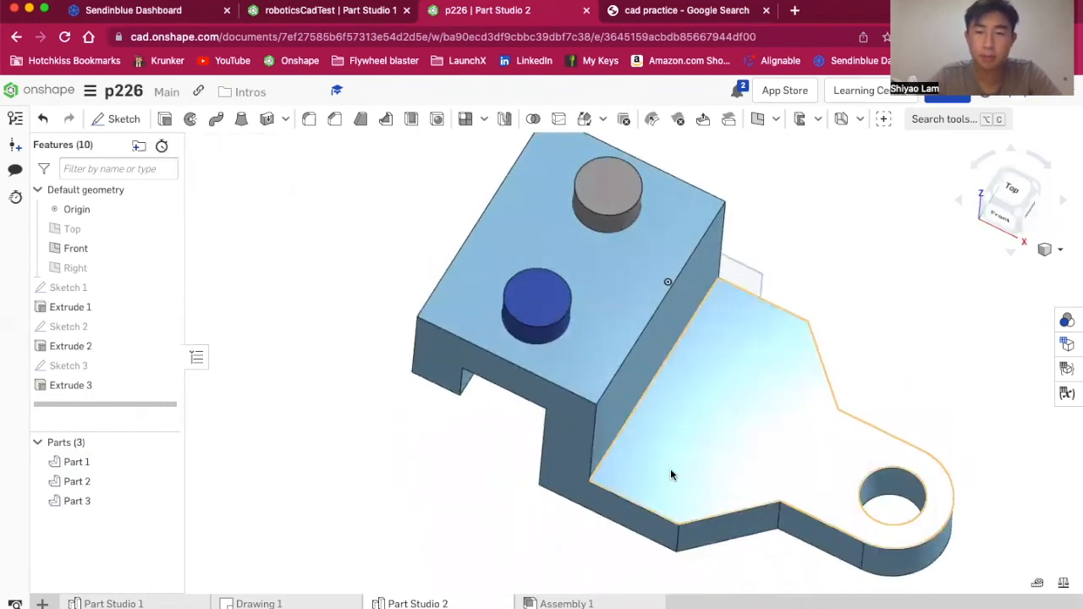
{"action": "scroll", "coordinate": [669, 468], "scroll_direction": "up", "scroll_amount": 3}
{"action": "scroll", "coordinate": [593, 251], "scroll_direction": "down", "scroll_amount": 5}
{"action": "scroll", "coordinate": [622, 184], "scroll_direction": "up", "scroll_amount": 2}
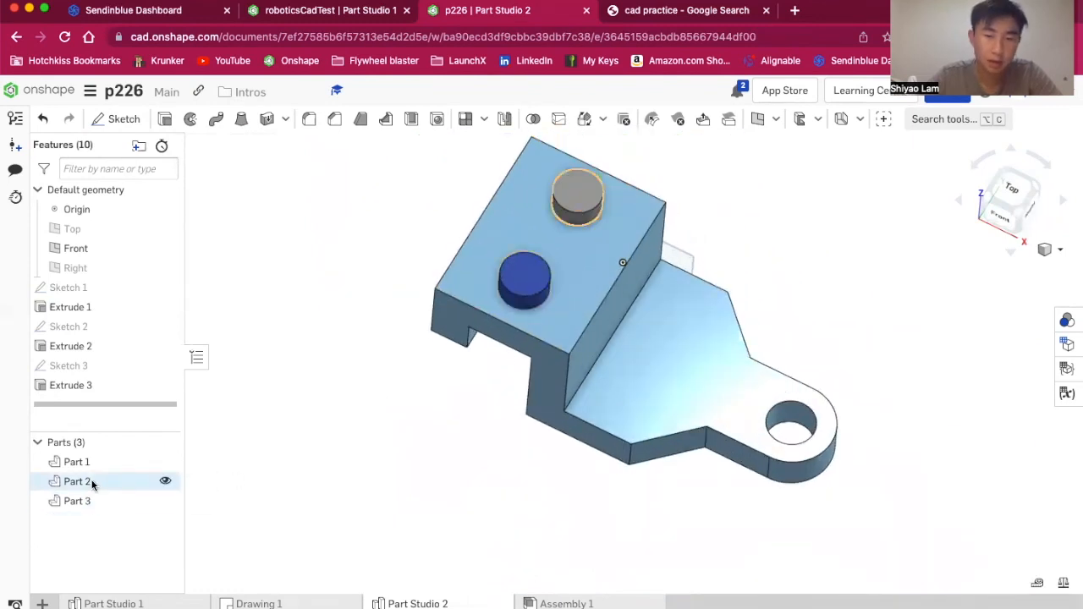
{"action": "left_click", "coordinate": [1011, 192]}
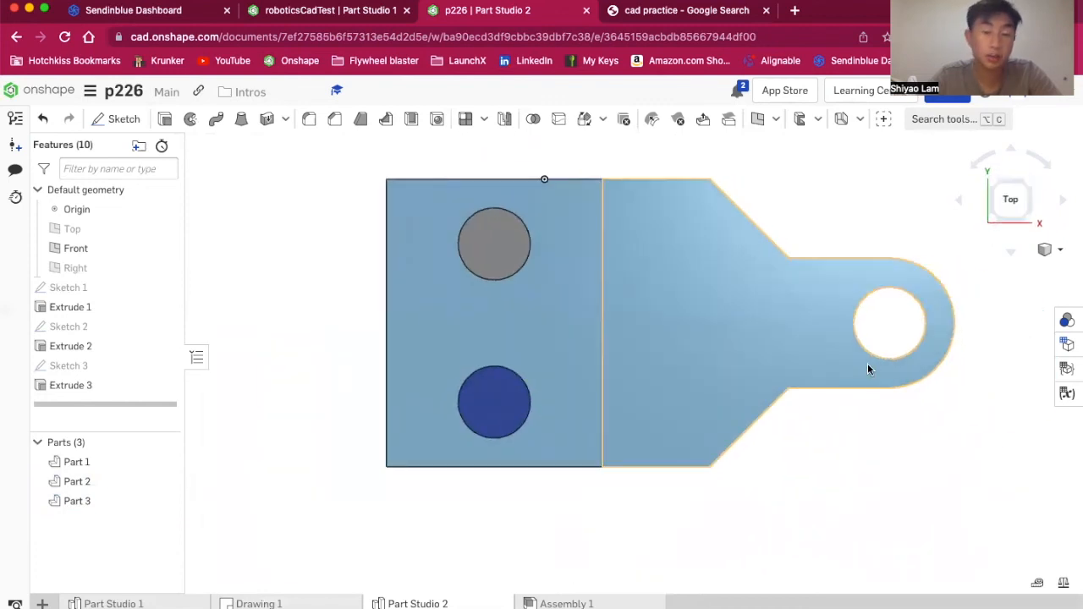
{"action": "mouse_move", "coordinate": [893, 404]}
{"action": "right_mouse_down"}
{"action": "mouse_move", "coordinate": [892, 383]}
{"action": "mouse_move", "coordinate": [867, 362]}
{"action": "mouse_move", "coordinate": [864, 371]}
{"action": "right_mouse_up"}
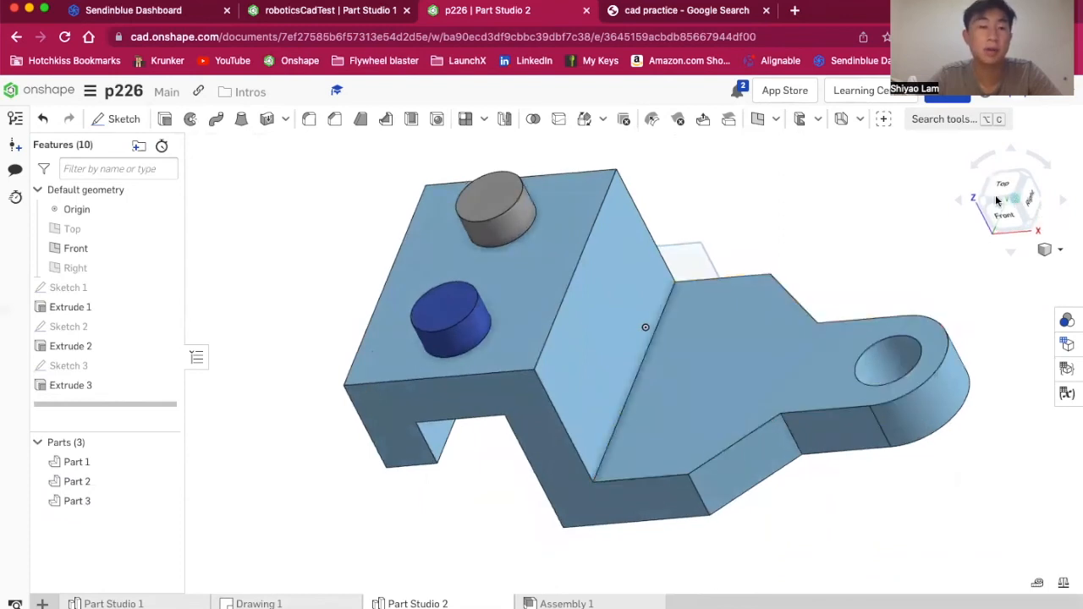
- Reopen Extrude 3, try the Add operation for comparison, and set the operation to Remove
{"action": "double_click", "coordinate": [95, 385]}
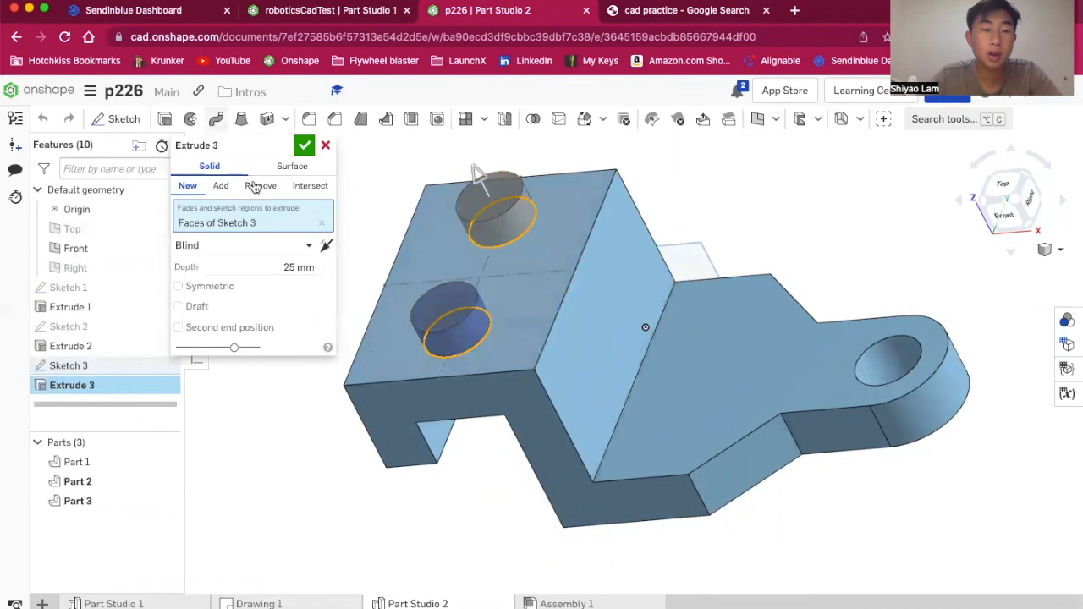
{"action": "right_click_drag", "start_coordinate": [785, 202], "coordinate": [802, 229]}
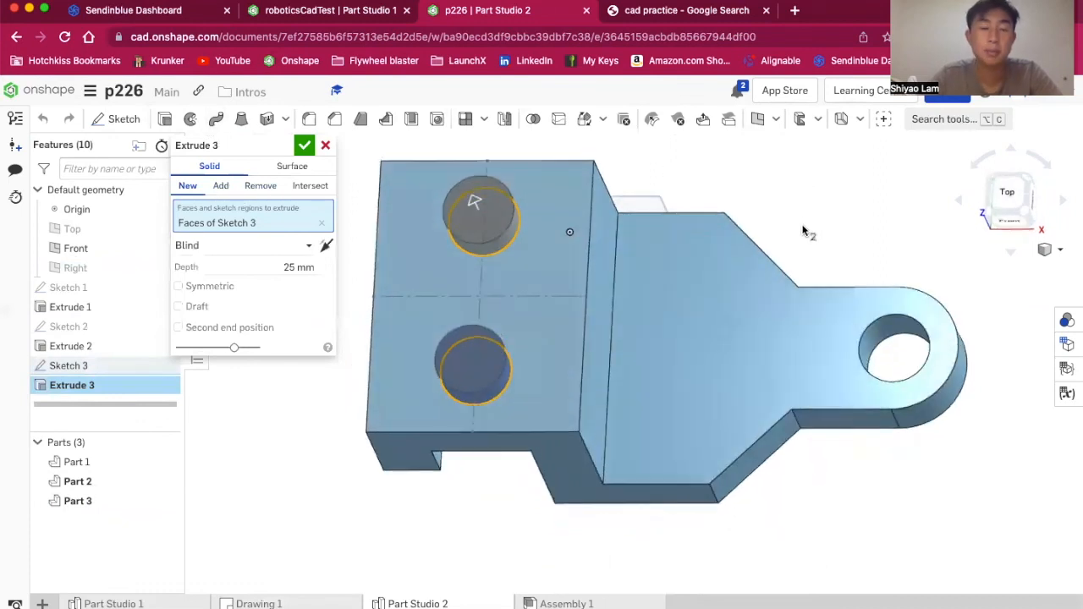
{"action": "left_click", "coordinate": [216, 186]}
{"action": "mouse_move", "coordinate": [398, 313]}
{"action": "right_mouse_down"}
{"action": "mouse_move", "coordinate": [402, 251]}
{"action": "mouse_move", "coordinate": [394, 296]}
{"action": "right_mouse_up"}
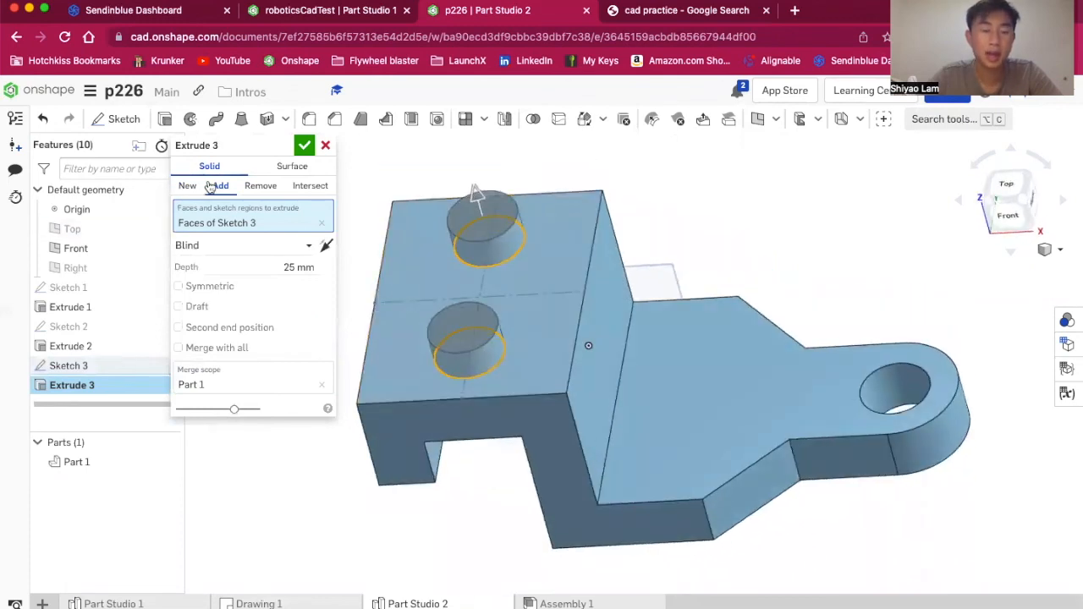
{"action": "left_click", "coordinate": [258, 185]}
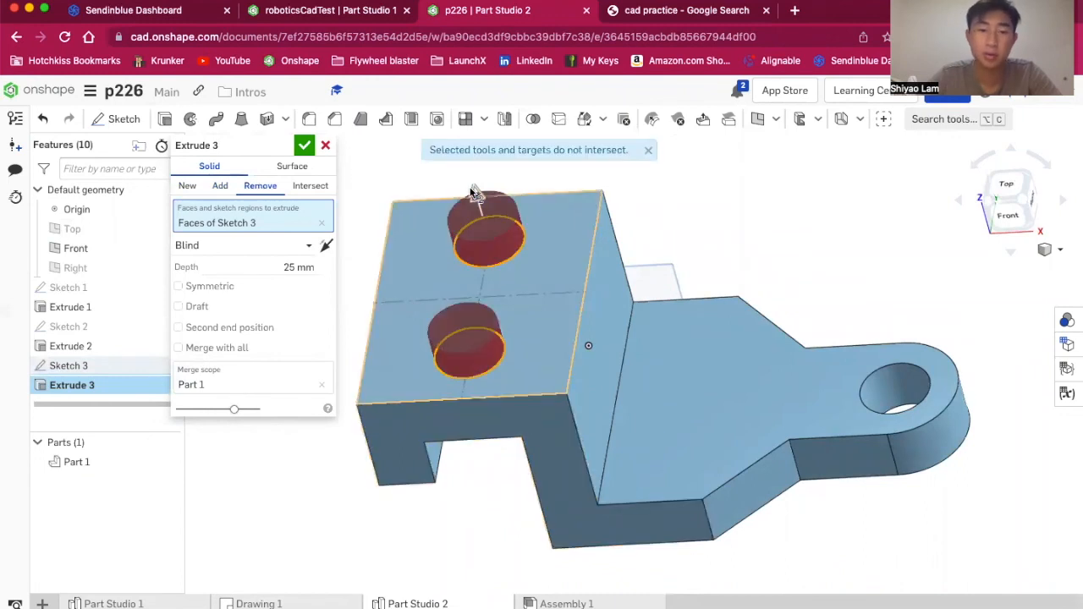
{"action": "right_click_drag", "start_coordinate": [523, 381], "coordinate": [464, 245]}
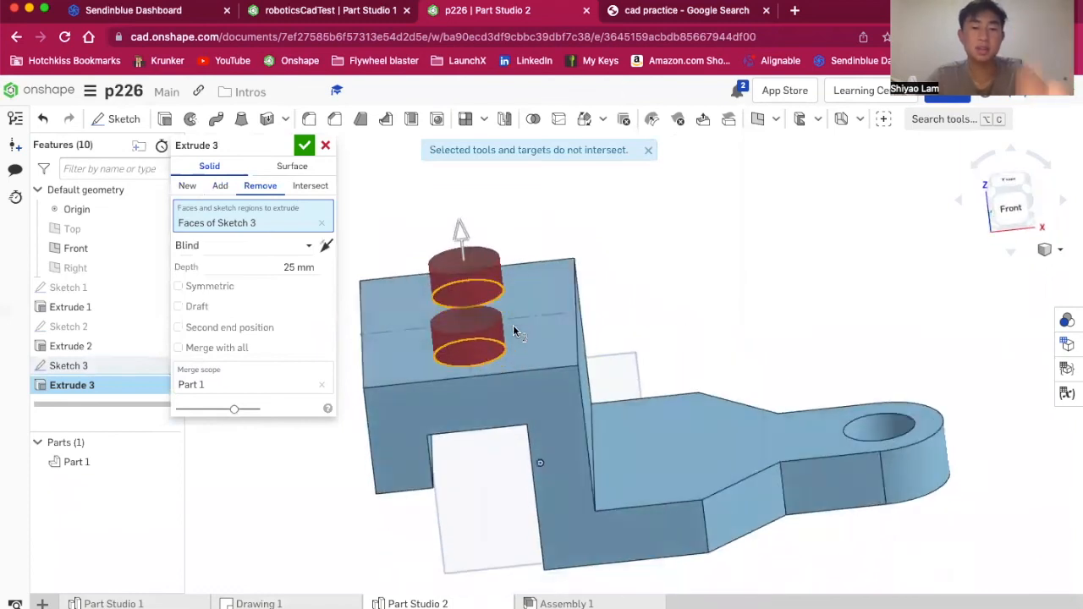
{"action": "left_click", "coordinate": [1029, 203]}
{"action": "right_click_drag", "start_coordinate": [804, 210], "coordinate": [754, 157]}
{"action": "scroll", "coordinate": [809, 239], "scroll_direction": "down", "scroll_amount": 3}
{"action": "scroll", "coordinate": [753, 153], "scroll_direction": "up", "scroll_amount": 3}
{"action": "scroll", "coordinate": [753, 154], "scroll_direction": "up", "scroll_amount": 2}
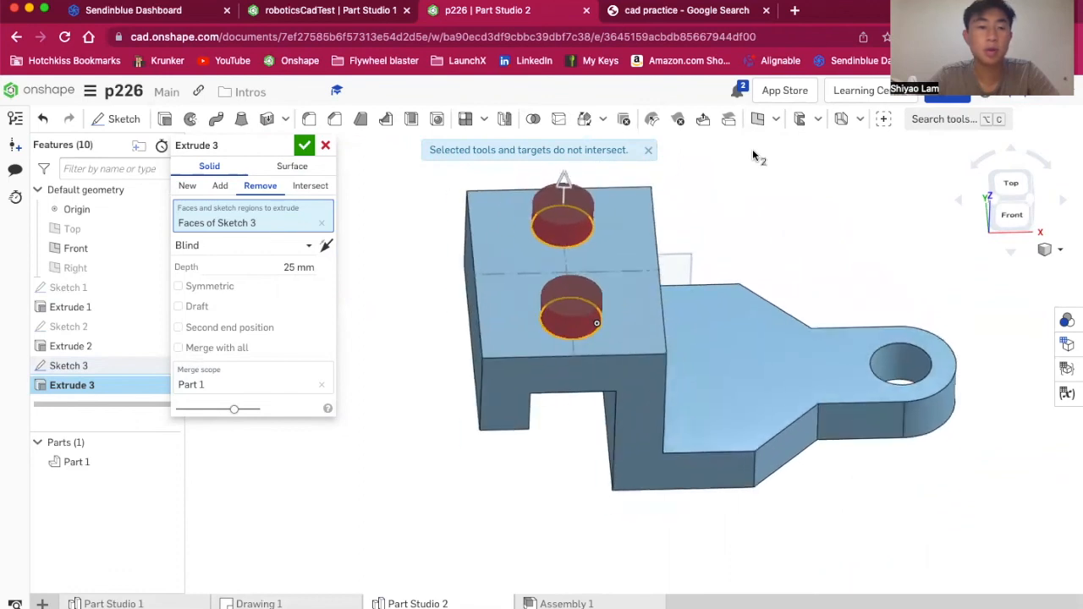
- Flip the Remove extrusion's direction so the two circles cut down into the raised block
{"action": "left_click", "coordinate": [561, 181]}
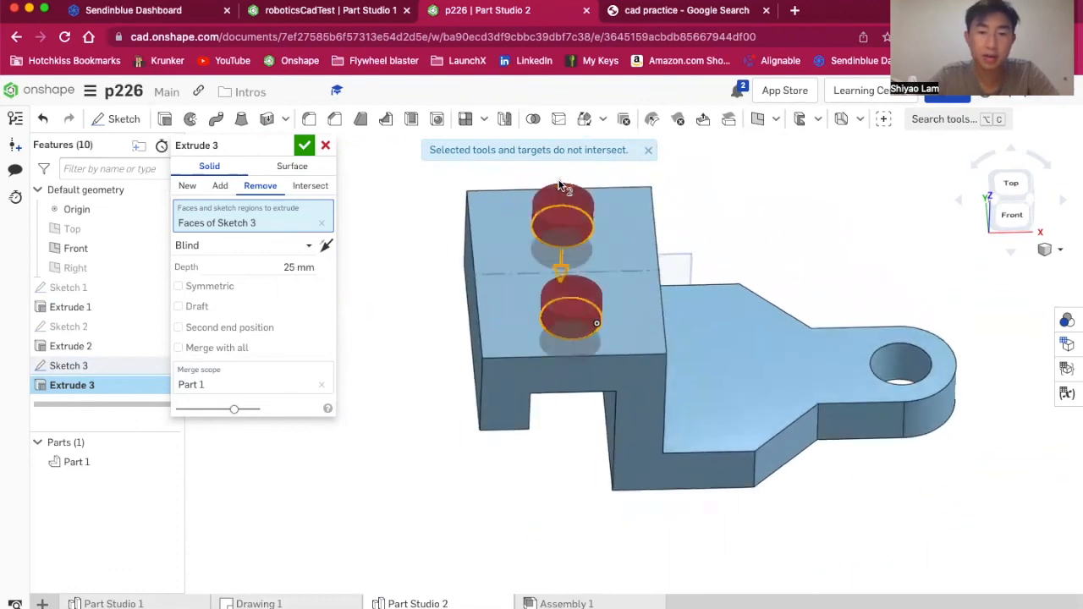
{"action": "left_click", "coordinate": [327, 247]}
{"action": "left_click", "coordinate": [327, 247]}
{"action": "left_click", "coordinate": [327, 247]}
{"action": "left_click", "coordinate": [326, 248]}
{"action": "right_click_drag", "start_coordinate": [452, 320], "coordinate": [450, 282]}
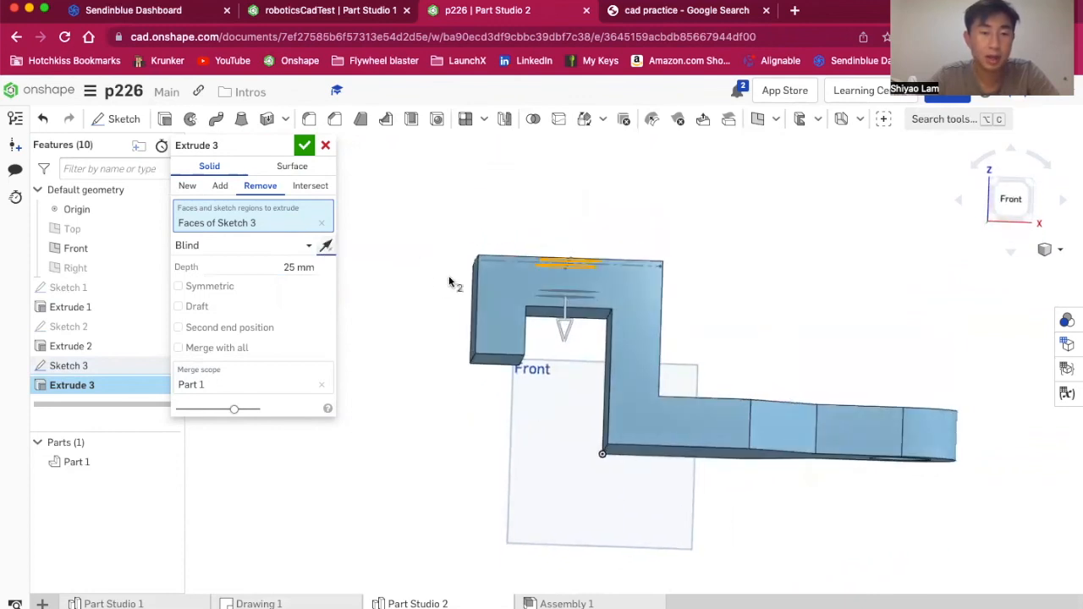
- Set the Extrude 3 cut's end type to Through all, accept it, and view the bracket isometrically
{"action": "left_click", "coordinate": [1006, 201]}
{"action": "scroll", "coordinate": [590, 213], "scroll_direction": "down", "scroll_amount": 4}
{"action": "scroll", "coordinate": [493, 164], "scroll_direction": "up", "scroll_amount": 2}
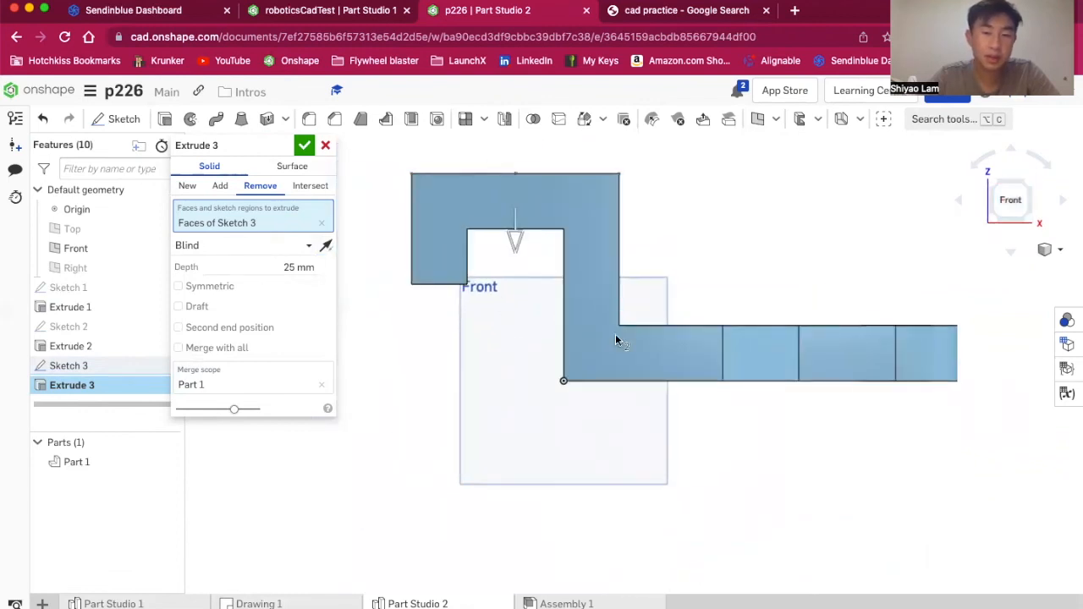
{"action": "left_click", "coordinate": [290, 245]}
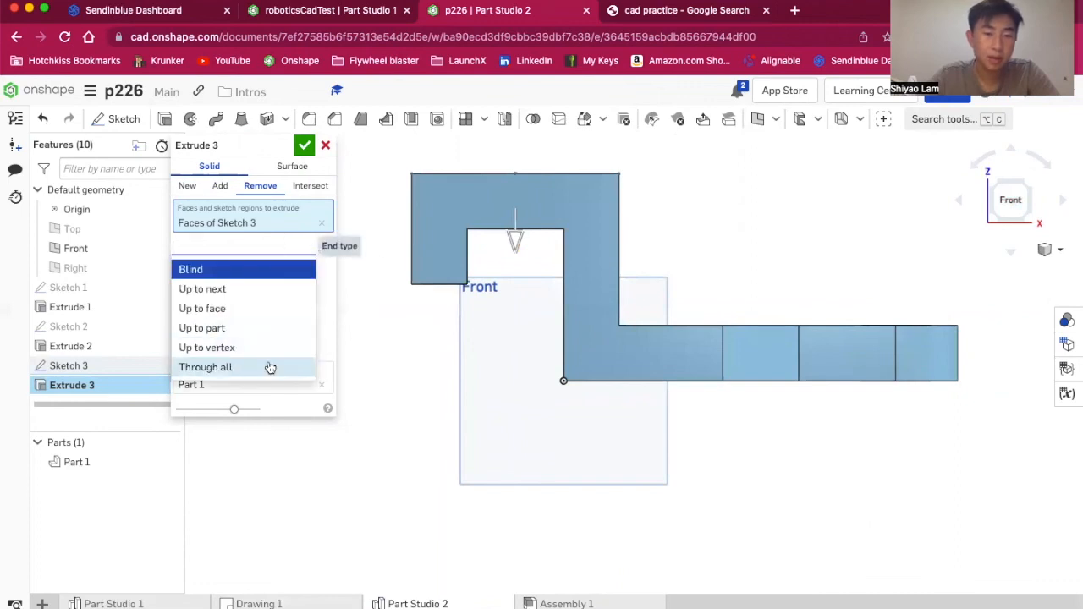
{"action": "left_click", "coordinate": [269, 365]}
{"action": "right_click_drag", "start_coordinate": [512, 206], "coordinate": [440, 254]}
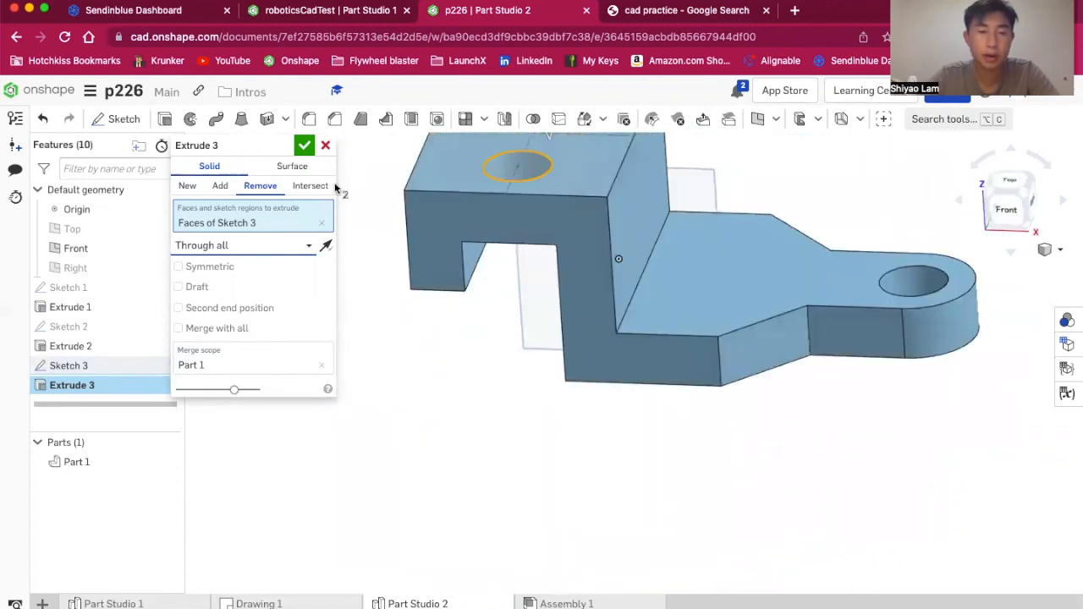
{"action": "left_click", "coordinate": [302, 147]}
{"action": "scroll", "coordinate": [609, 372], "scroll_direction": "down", "scroll_amount": 5}
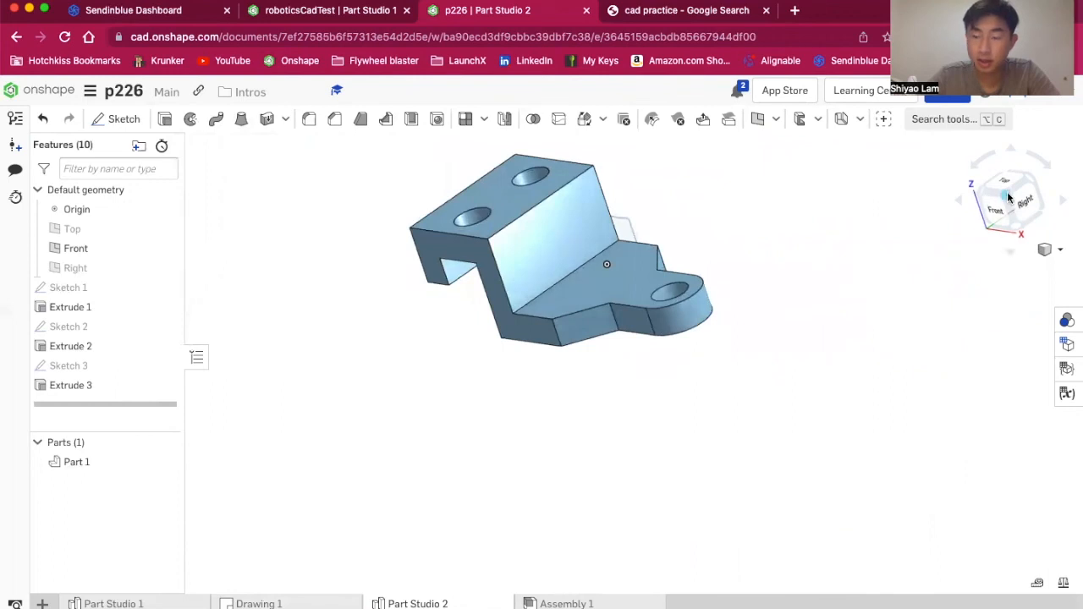
{"action": "left_click", "coordinate": [1005, 200]}
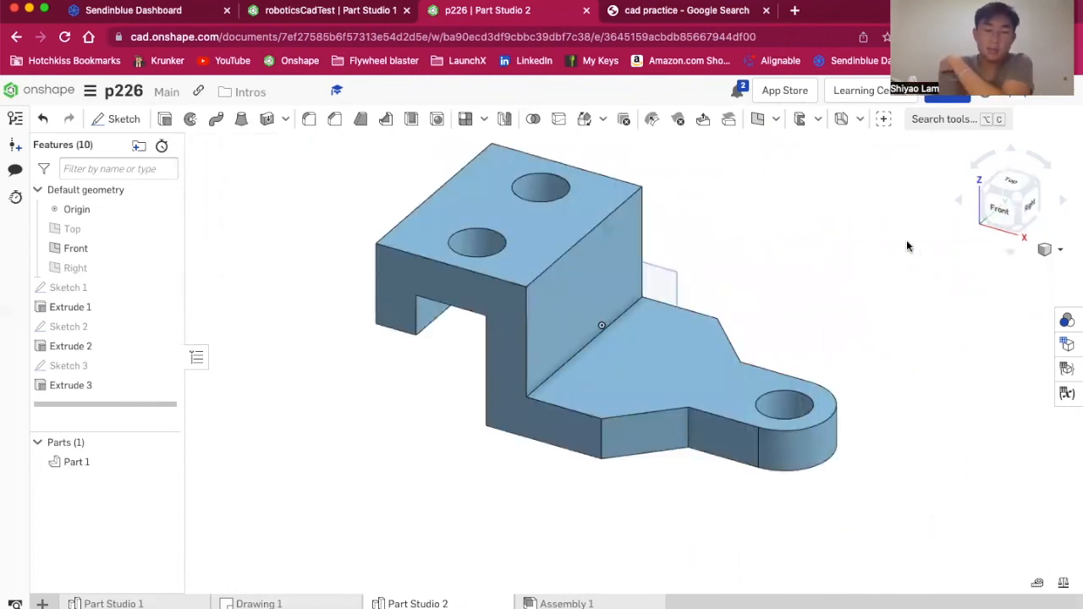
- Compare the bracket in Part Studio 2 with the original model in Part Studio 1
{"action": "left_click", "coordinate": [114, 603]}
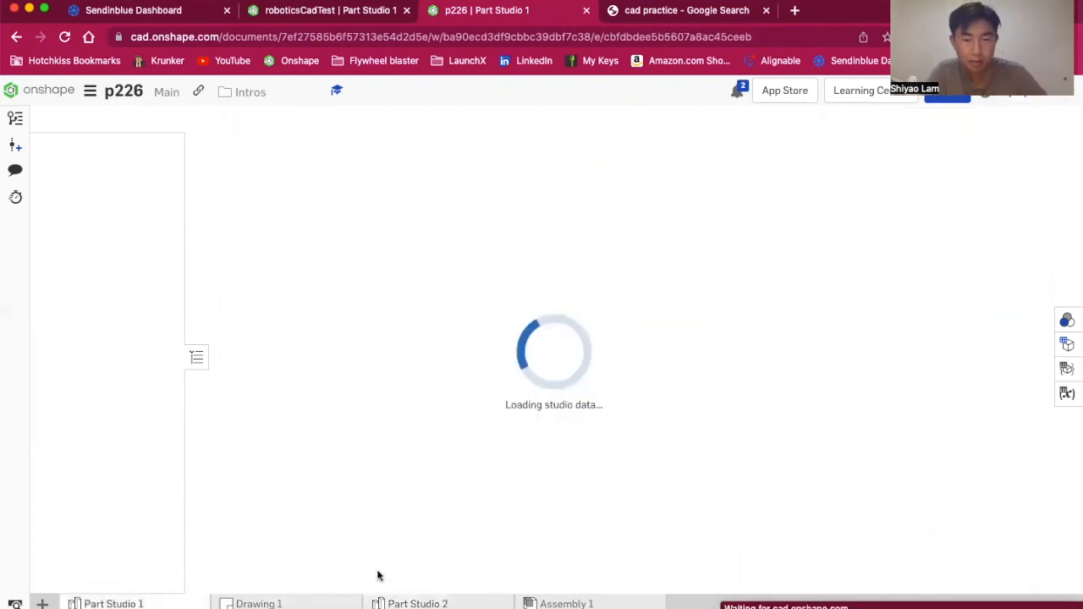
{"action": "left_click", "coordinate": [1018, 194]}
{"action": "left_click", "coordinate": [435, 604]}
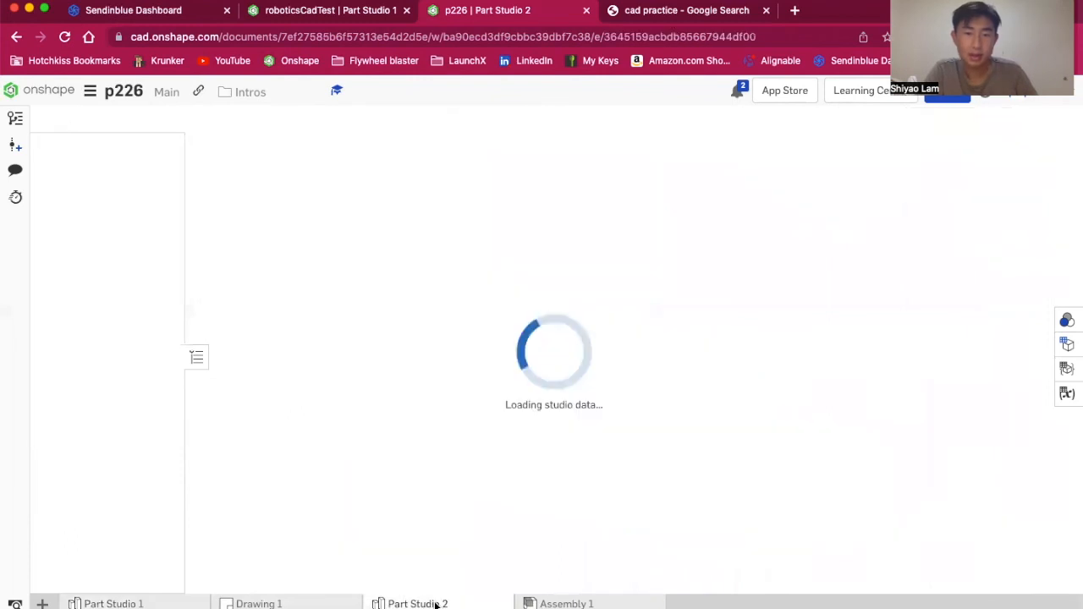
{"action": "left_click", "coordinate": [124, 604]}
{"action": "left_click", "coordinate": [442, 604]}
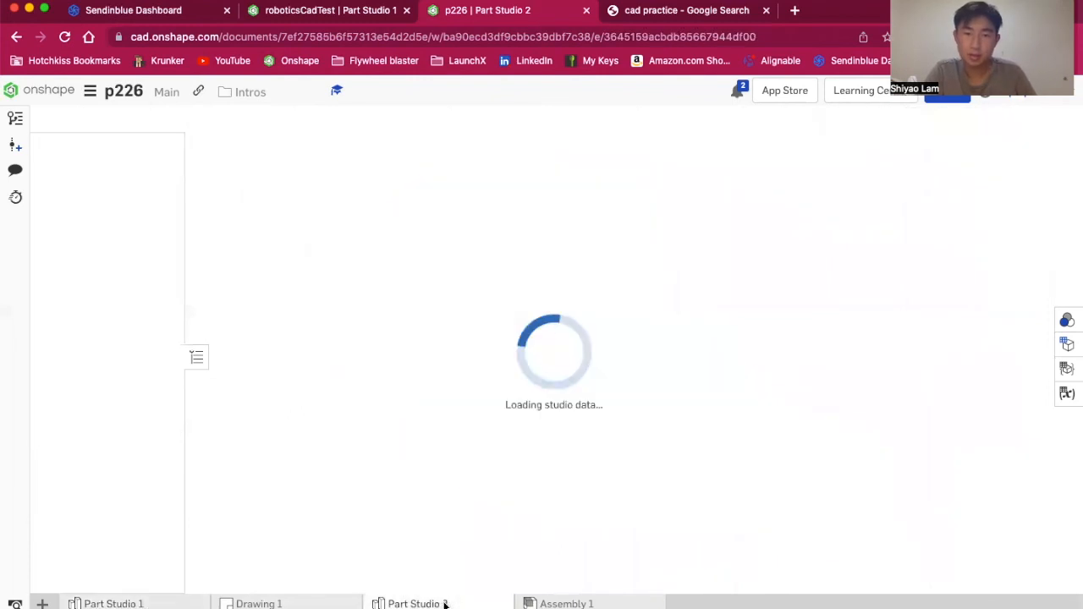
{"action": "left_click", "coordinate": [125, 604]}
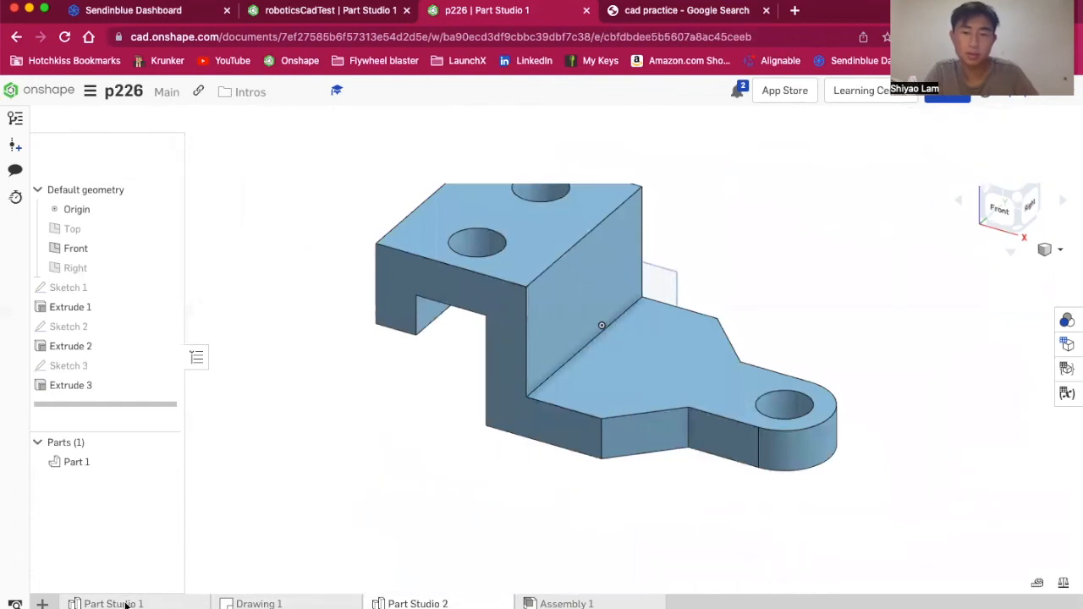
{"action": "left_click", "coordinate": [446, 603]}
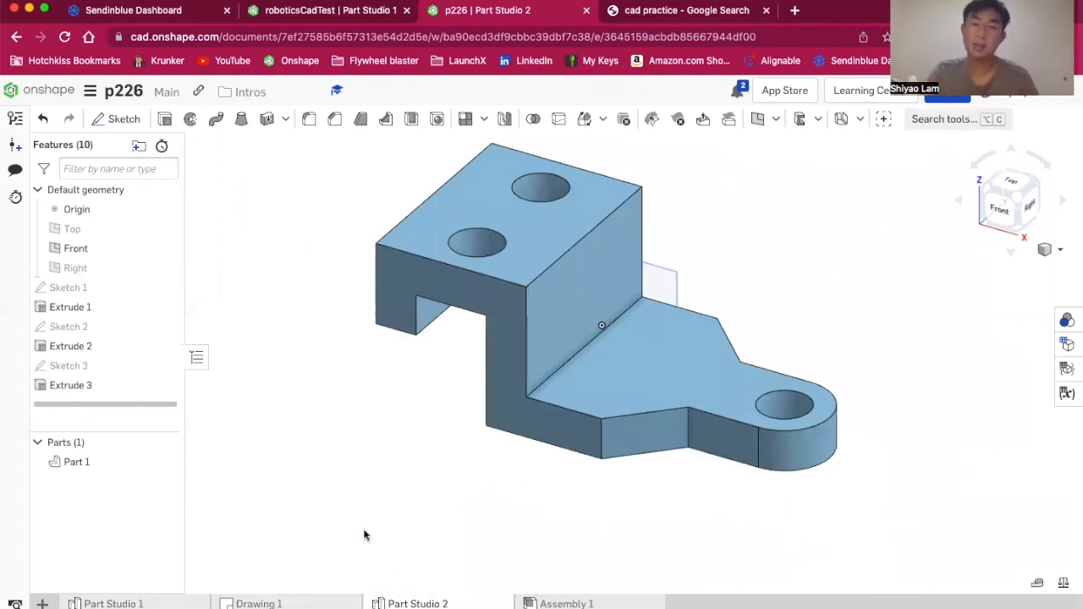
- Review all views of the bracket in Drawing 1, then return to Part Studio 2 and hide the Front plane
{"action": "mouse_move", "coordinate": [296, 603]}
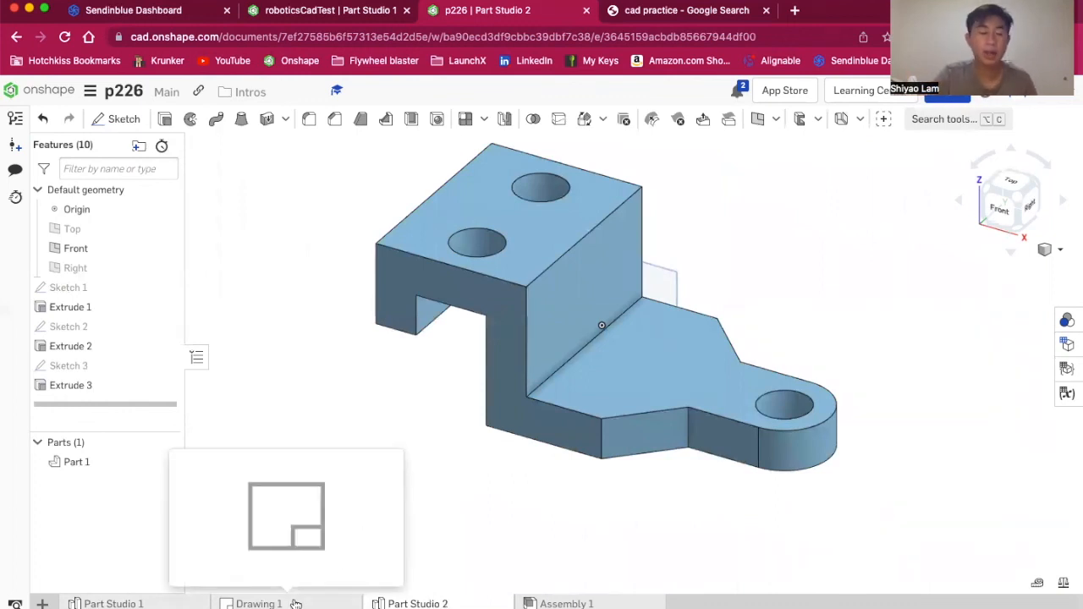
{"action": "left_click", "coordinate": [258, 603]}
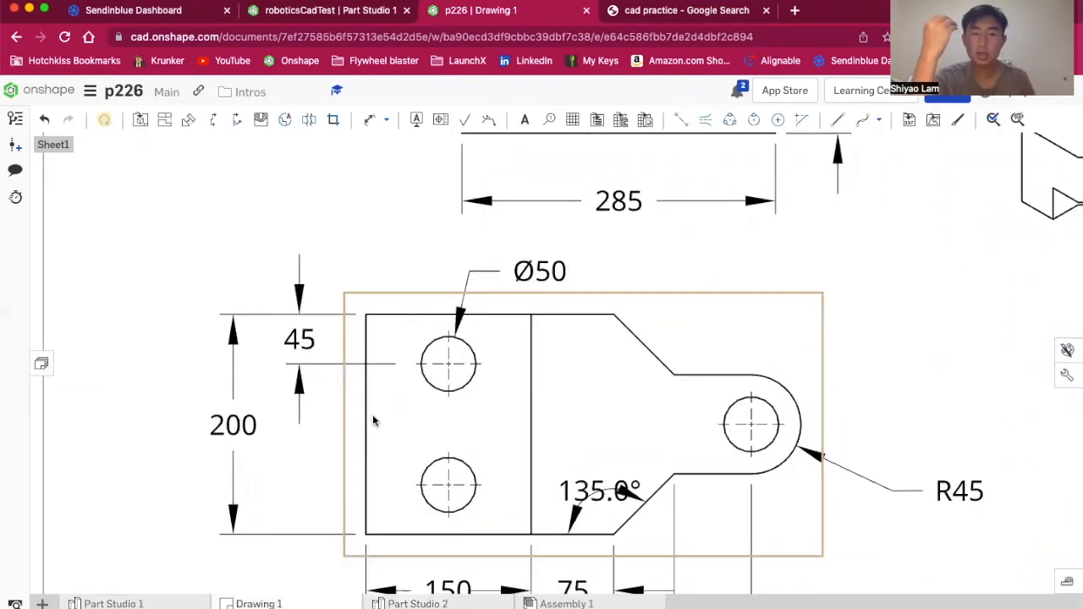
{"action": "scroll", "coordinate": [372, 421], "scroll_direction": "down", "scroll_amount": 5}
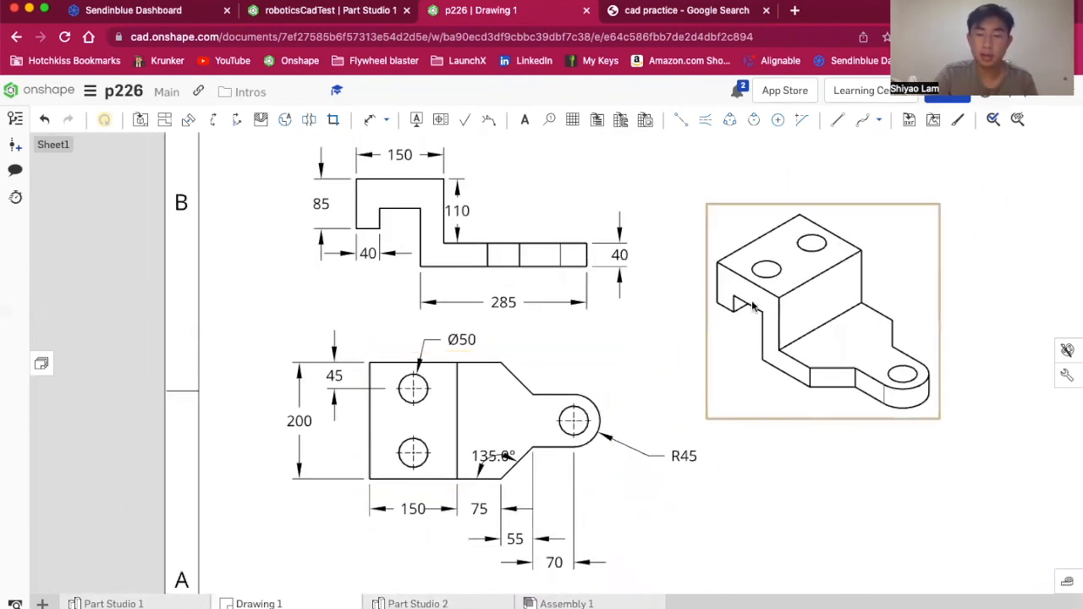
{"action": "left_click", "coordinate": [427, 603]}
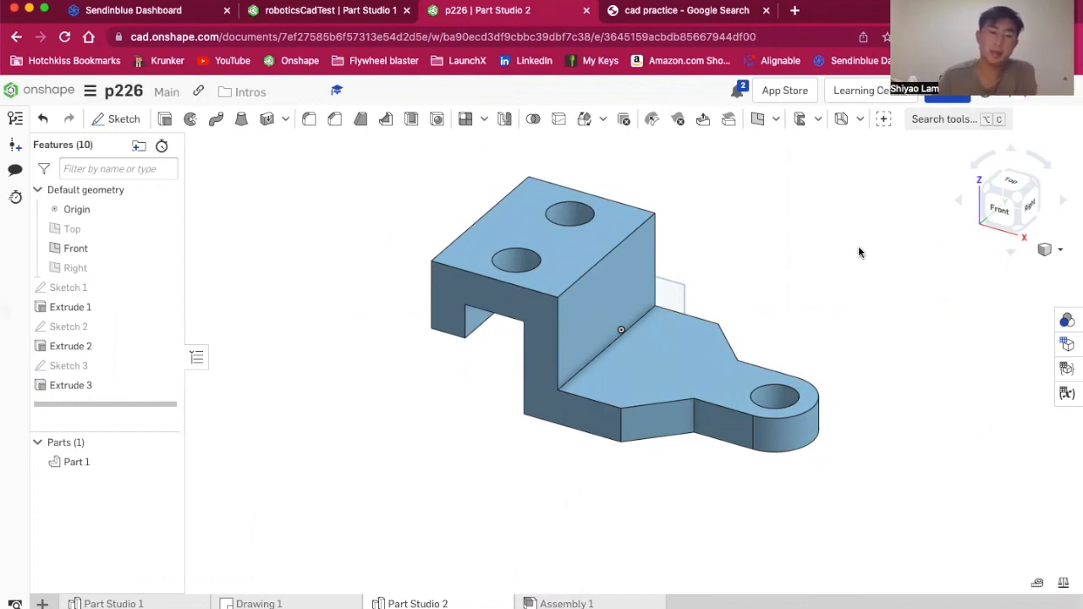
{"action": "left_click", "coordinate": [164, 248]}
- Compare the dimensioned views in Drawing 1 with the finished bracket in Part Studio 2
{"action": "left_click", "coordinate": [275, 602]}
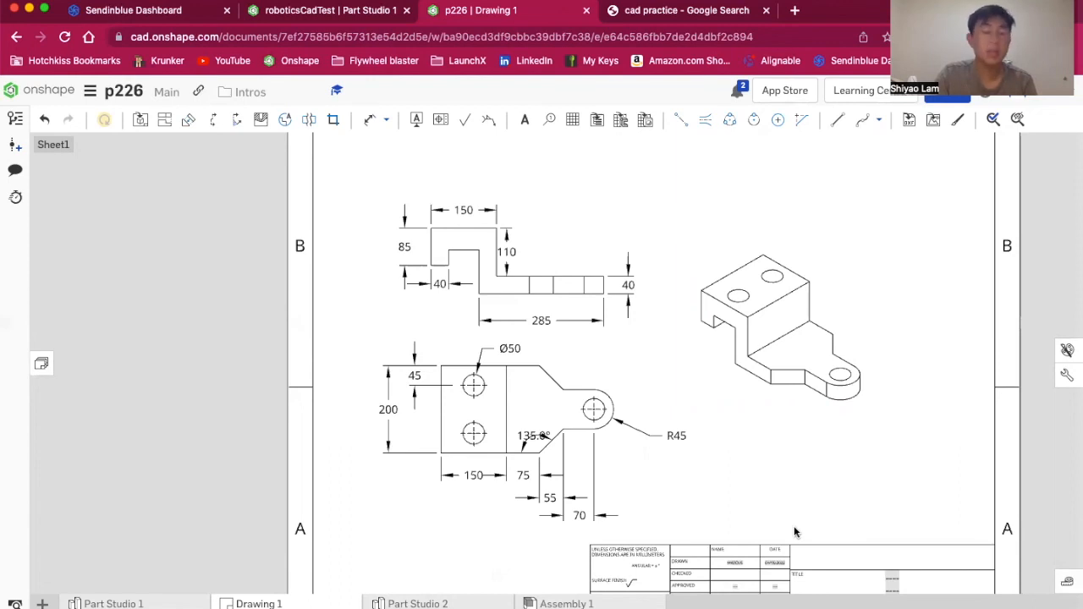
{"action": "mouse_move", "coordinate": [429, 603]}
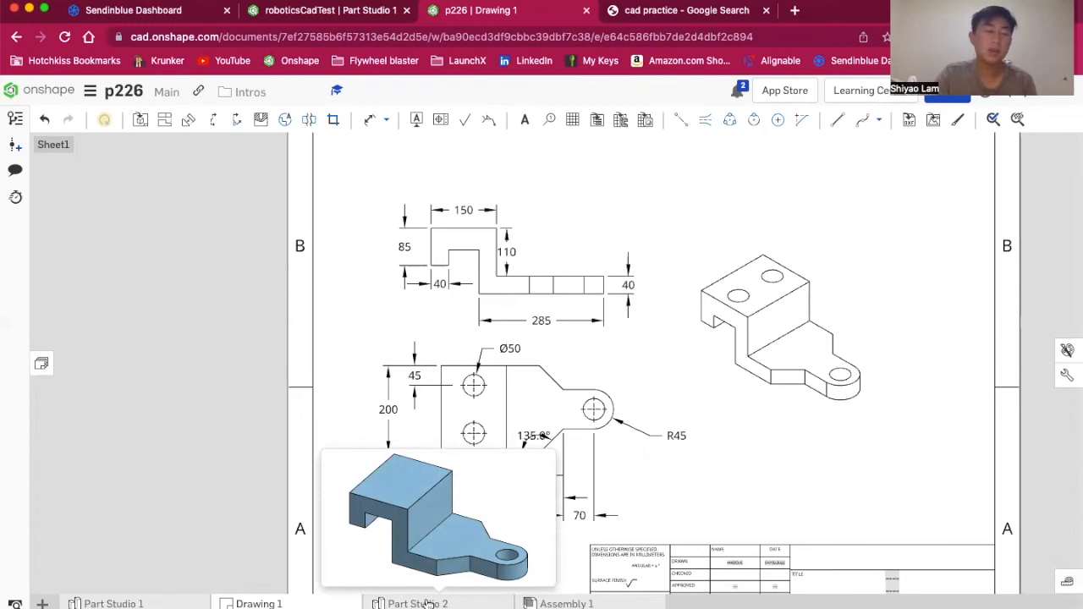
{"action": "left_click", "coordinate": [482, 603]}
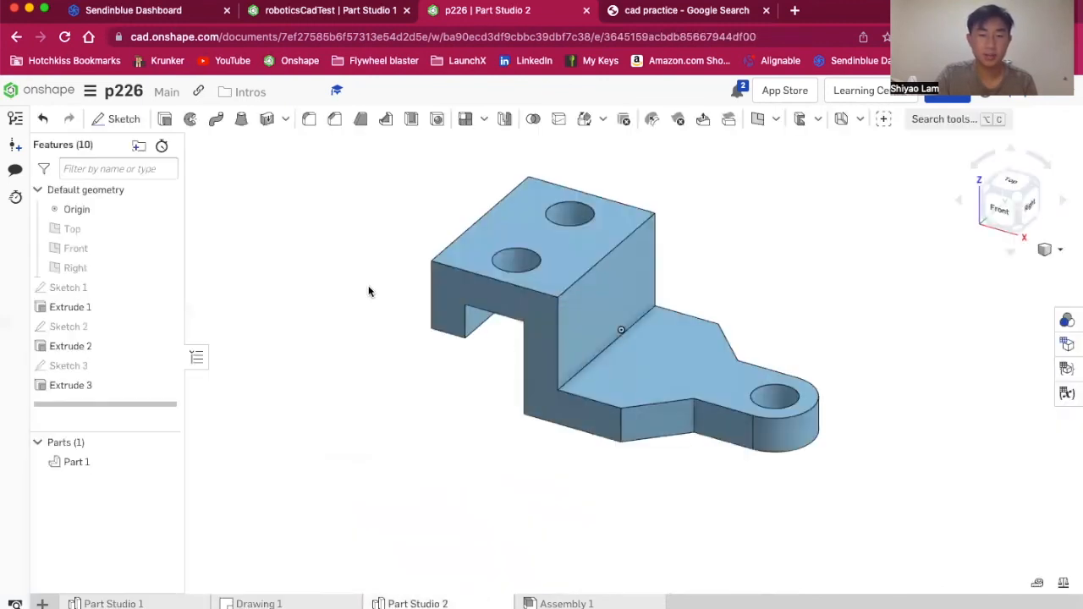
{"action": "left_click", "coordinate": [258, 603]}
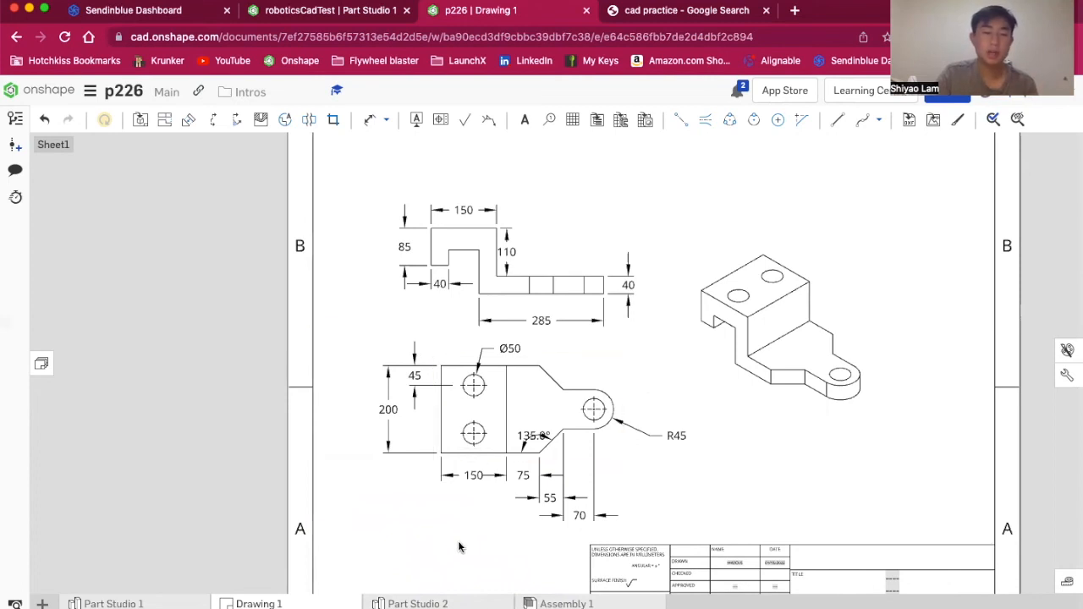
{"action": "mouse_move", "coordinate": [463, 603]}
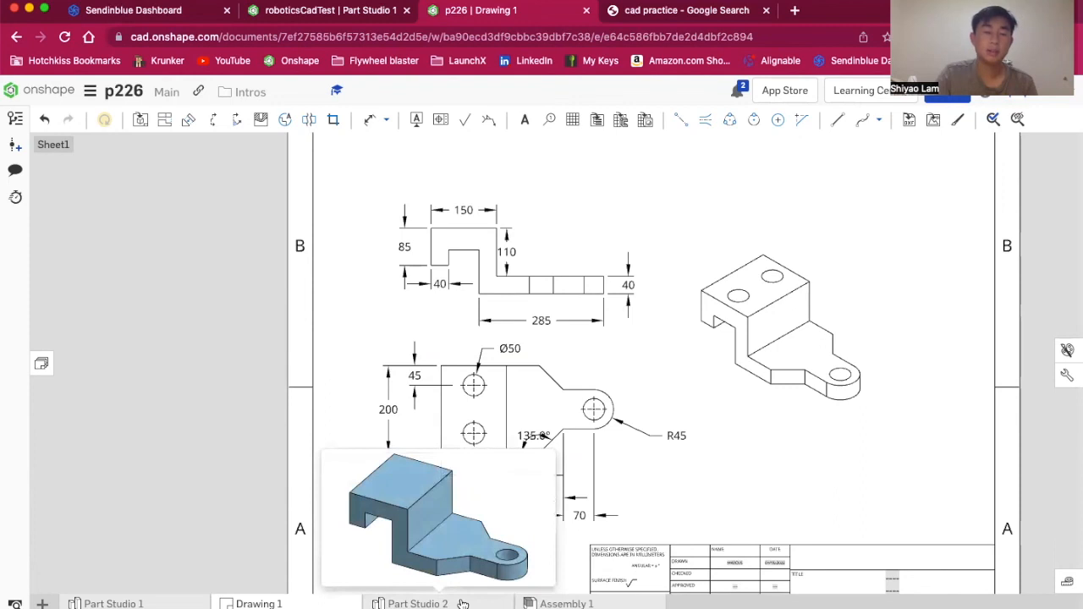